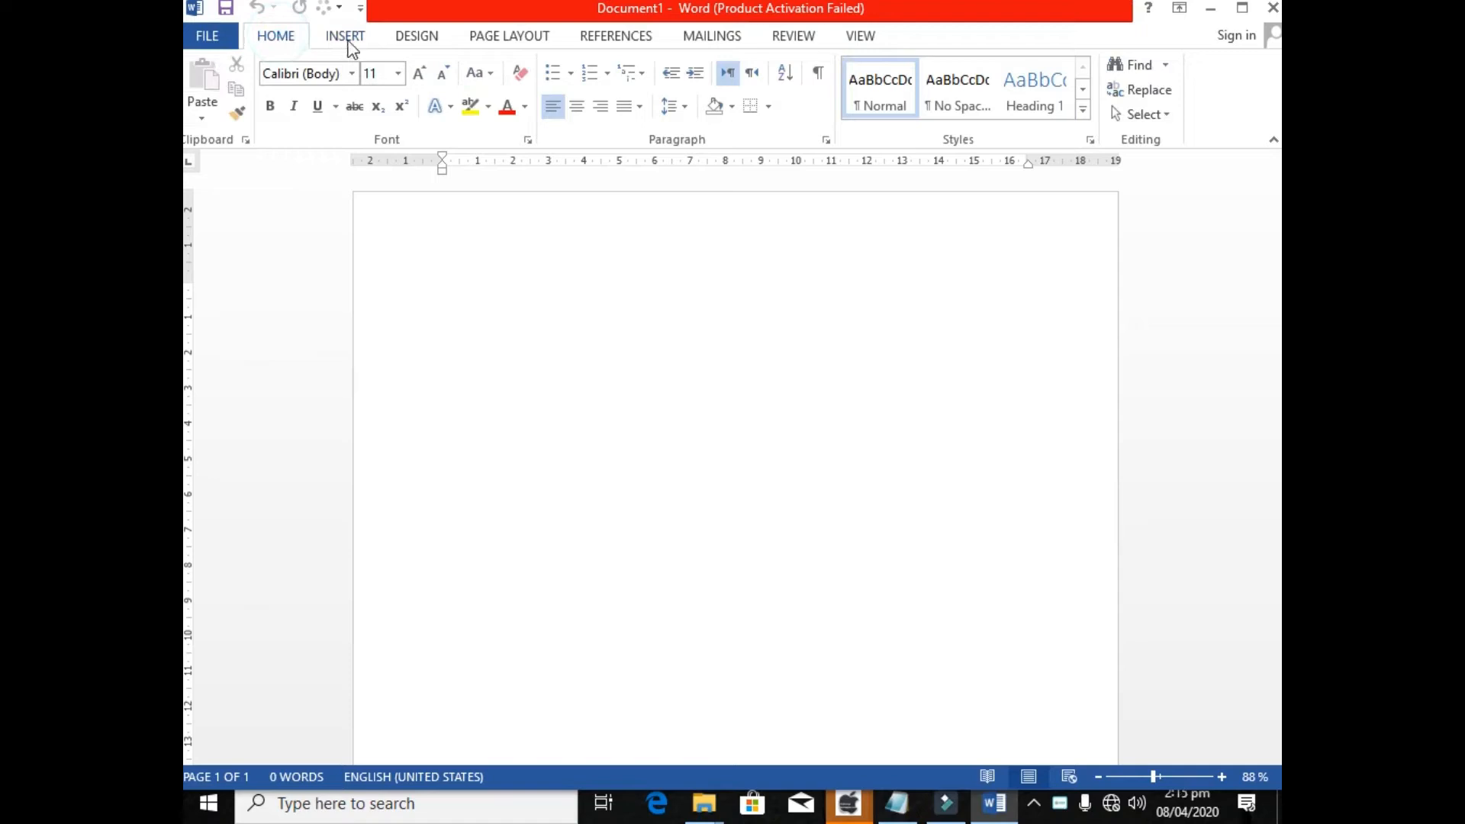
# Maximize the blank document's window.
pyautogui.click(273, 39)
pyautogui.click(343, 39)
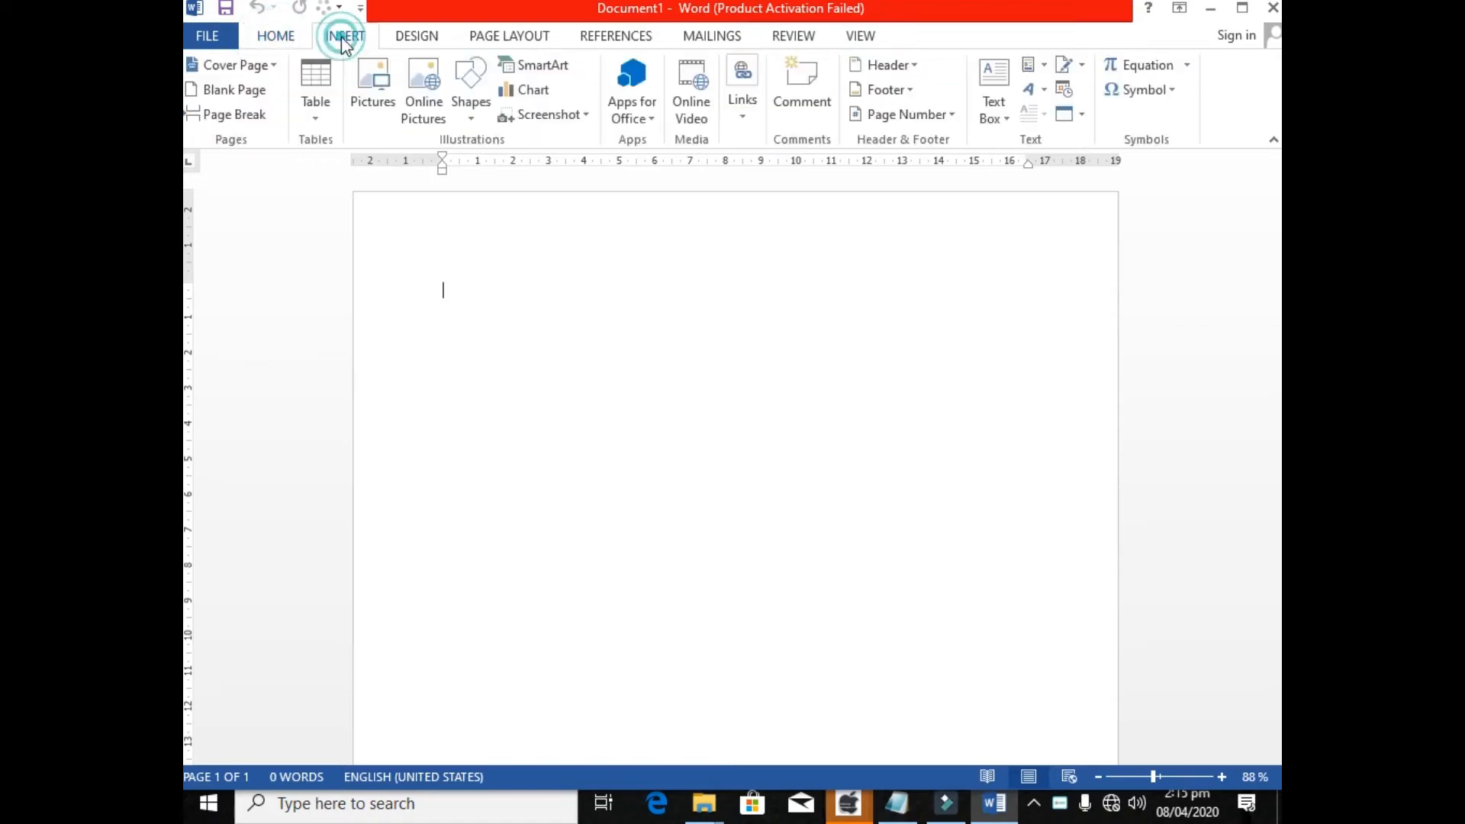
pyautogui.click(279, 38)
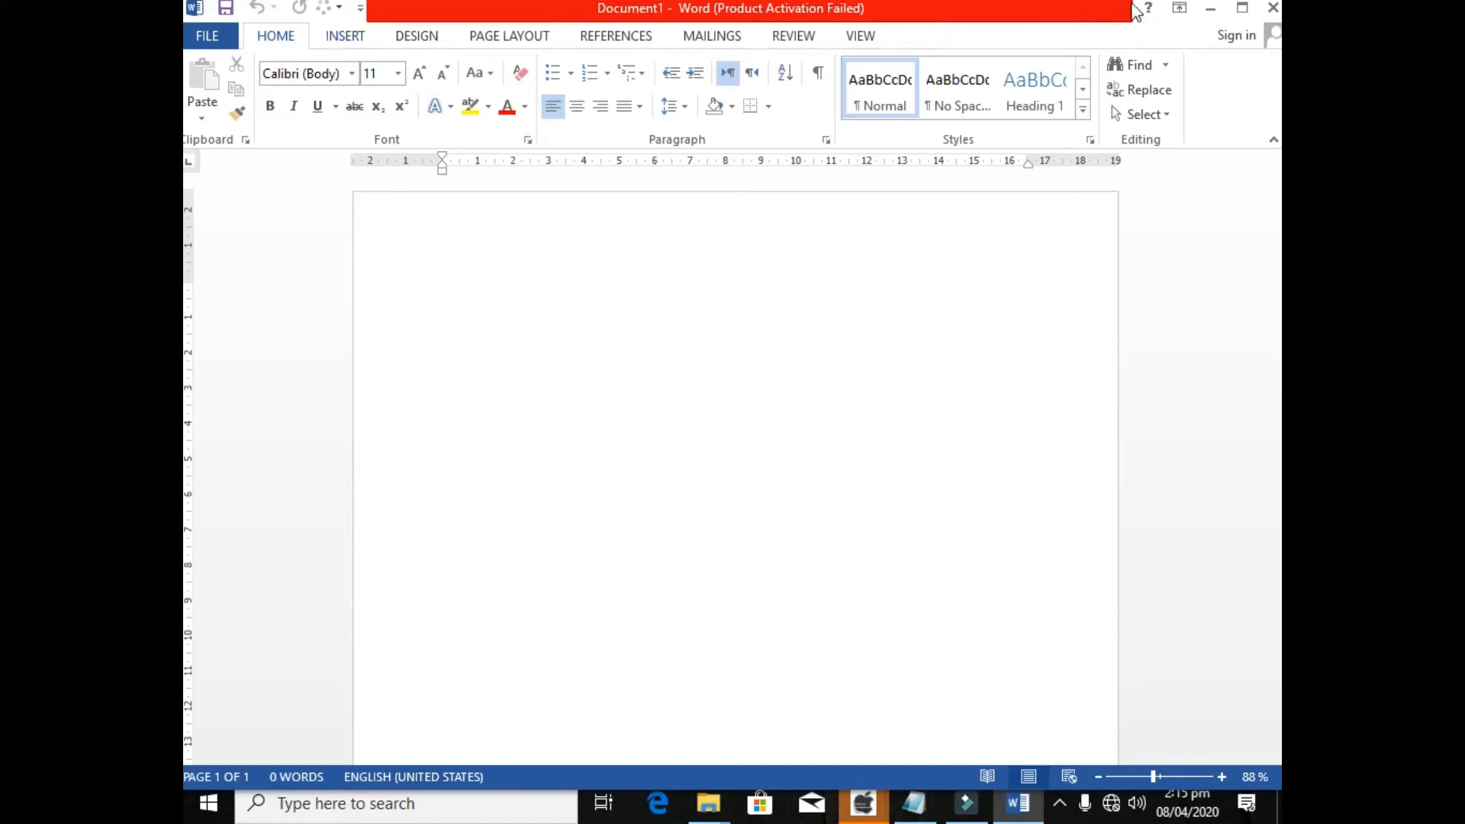
pyautogui.click(1242, 9)
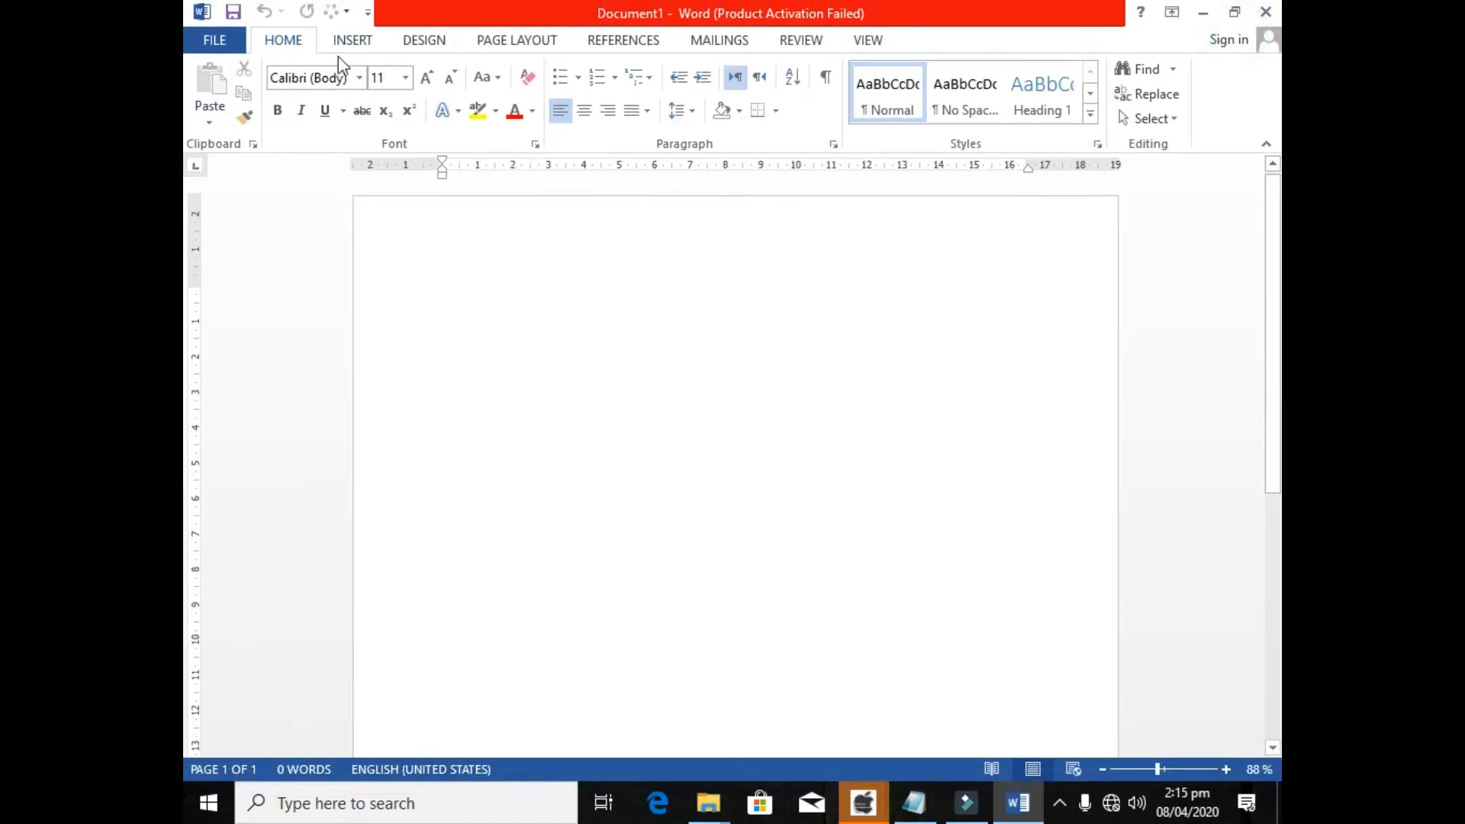
pyautogui.click(357, 45)
pyautogui.click(283, 40)
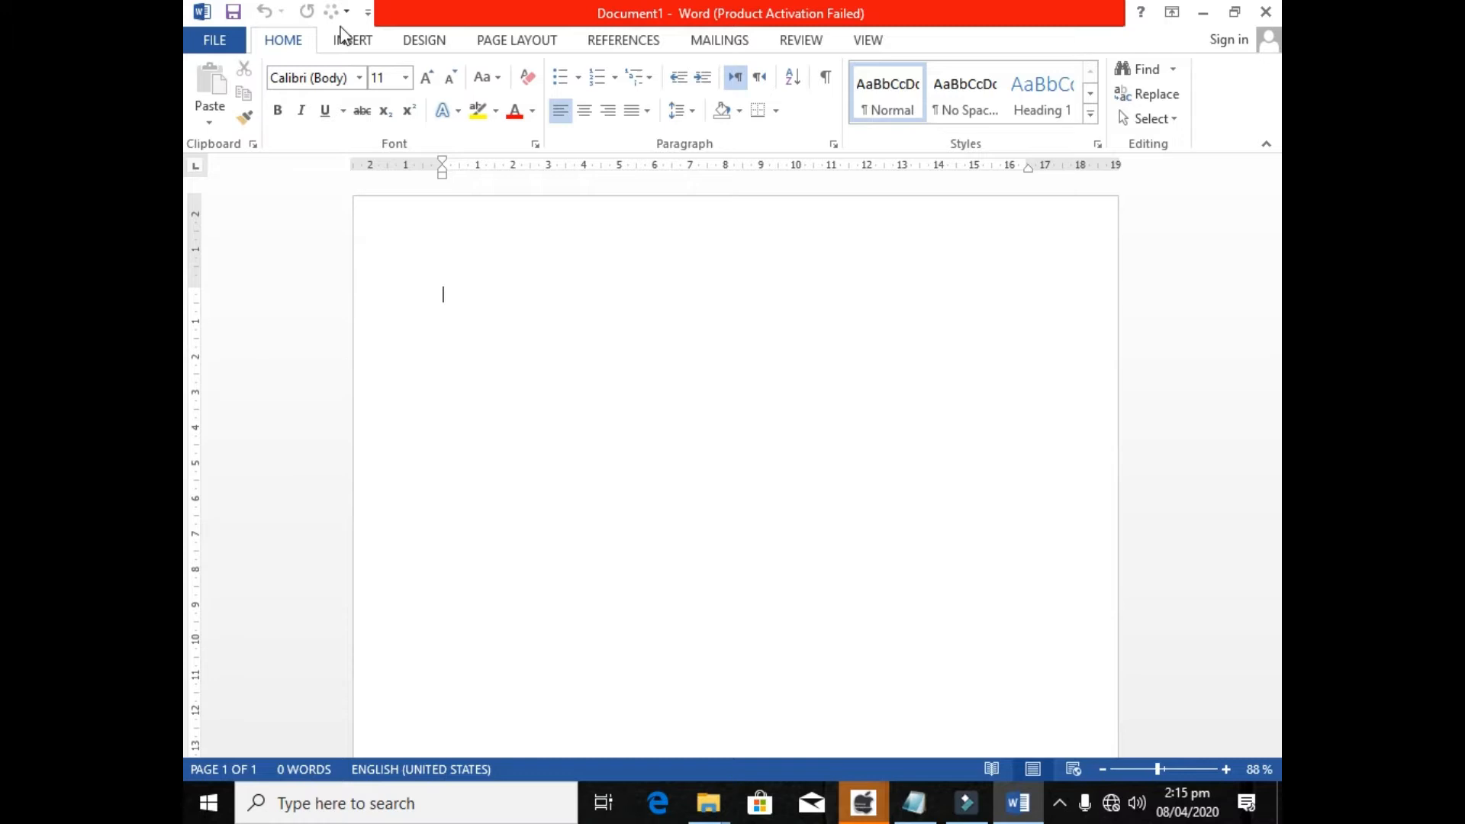
pyautogui.click(341, 39)
pyautogui.click(289, 42)
# Enter the word "Good" in the blank document and increase its font size to 19.
pyautogui.click(671, 141)
pyautogui.write('Good')
pyautogui.hotkey('ctrl', 'a')
pyautogui.hotkey('ctrl', ']')
pyautogui.hotkey('ctrl', ']')
pyautogui.hotkey('ctrl', ']')
pyautogui.hotkey('ctrl', ']')
pyautogui.hotkey('ctrl', ']')
pyautogui.hotkey('ctrl', ']')
pyautogui.hotkey('ctrl', ']')
pyautogui.hotkey('ctrl', ']')
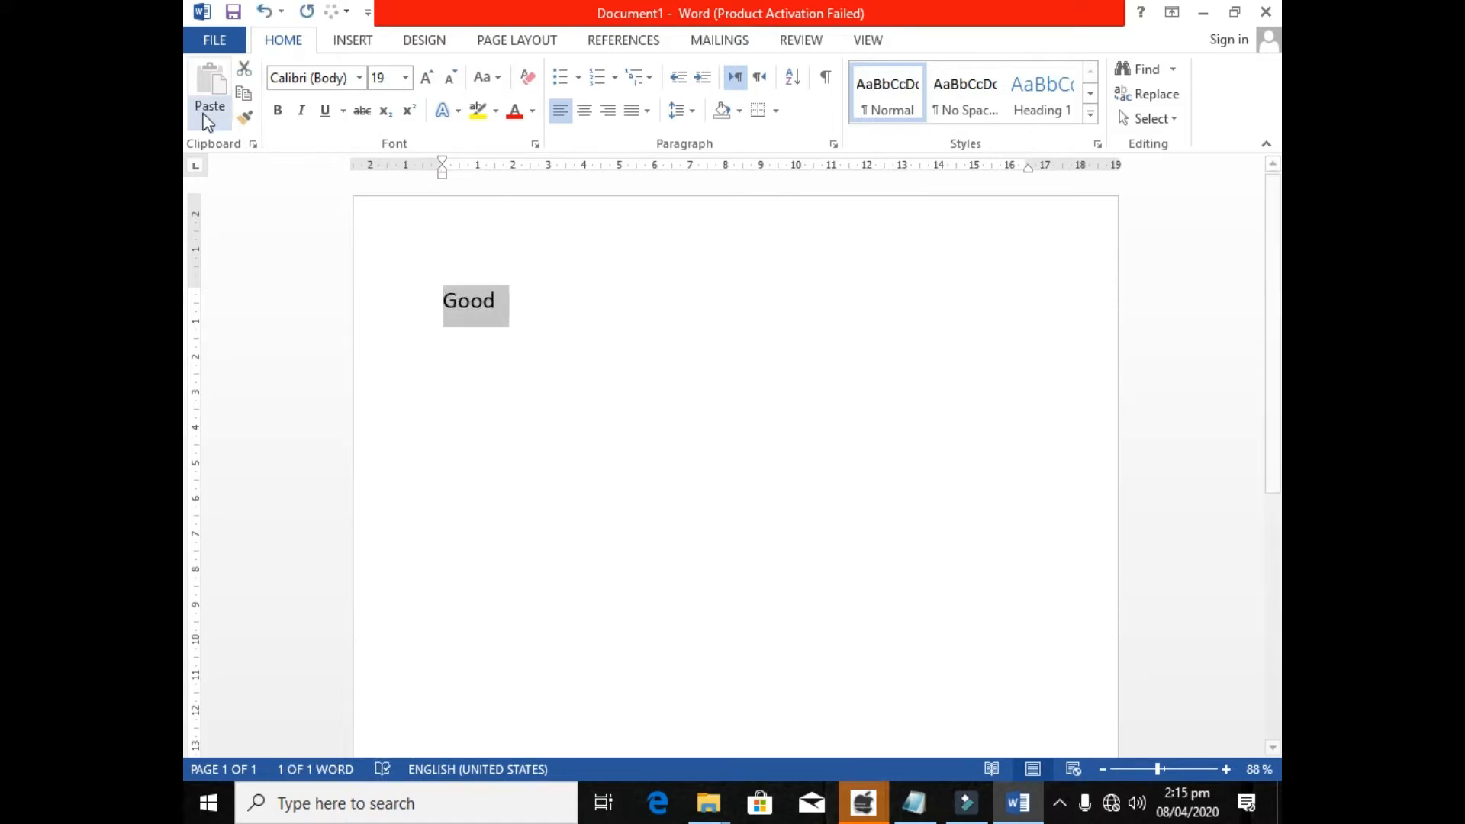
# Make the word "Good" bold and deselect it.
pyautogui.click(277, 110)
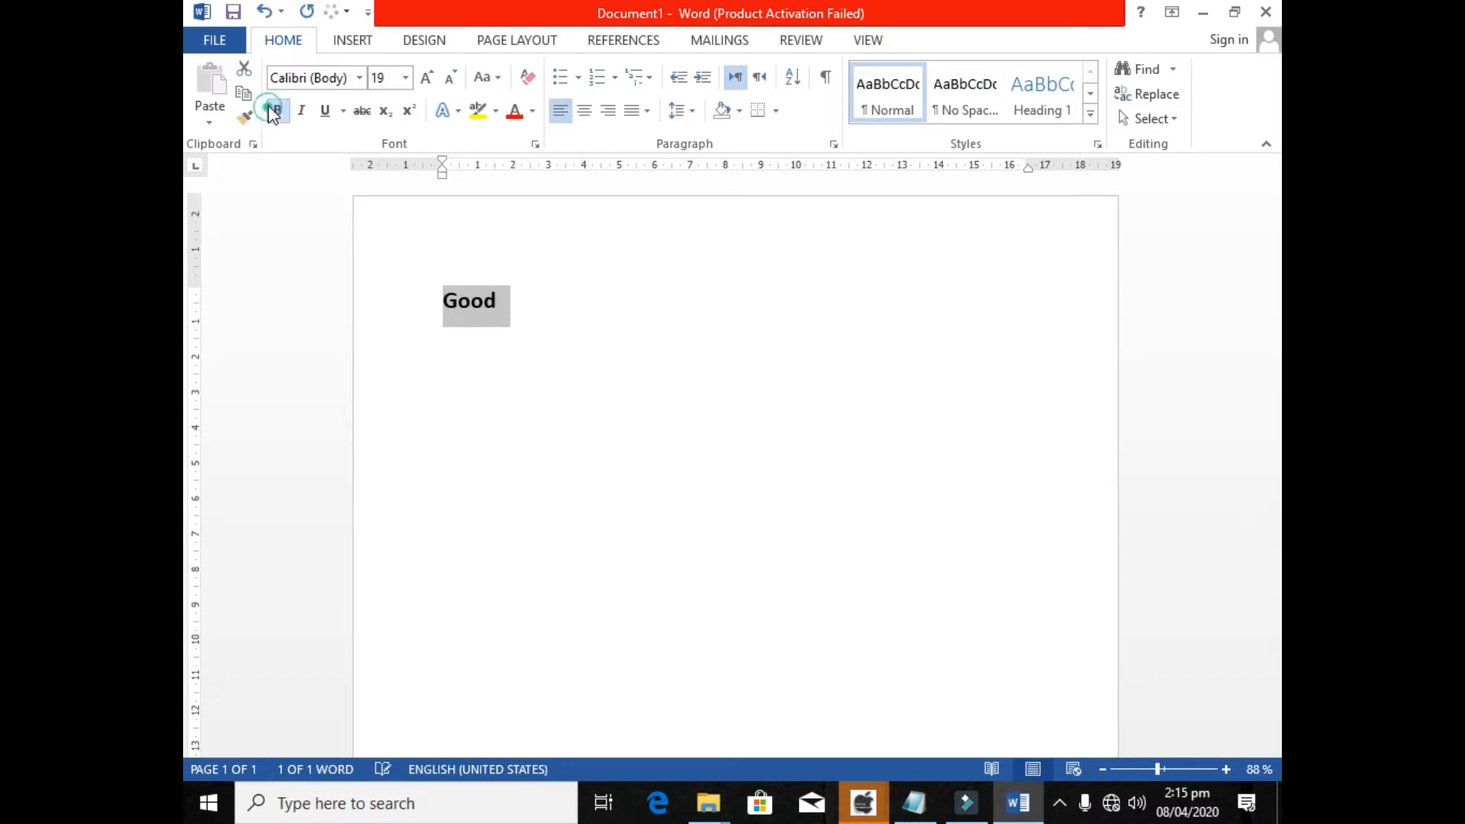
pyautogui.click(533, 299)
pyautogui.moveTo(563, 305); pyautogui.dragTo(494, 299)
pyautogui.click(508, 298)
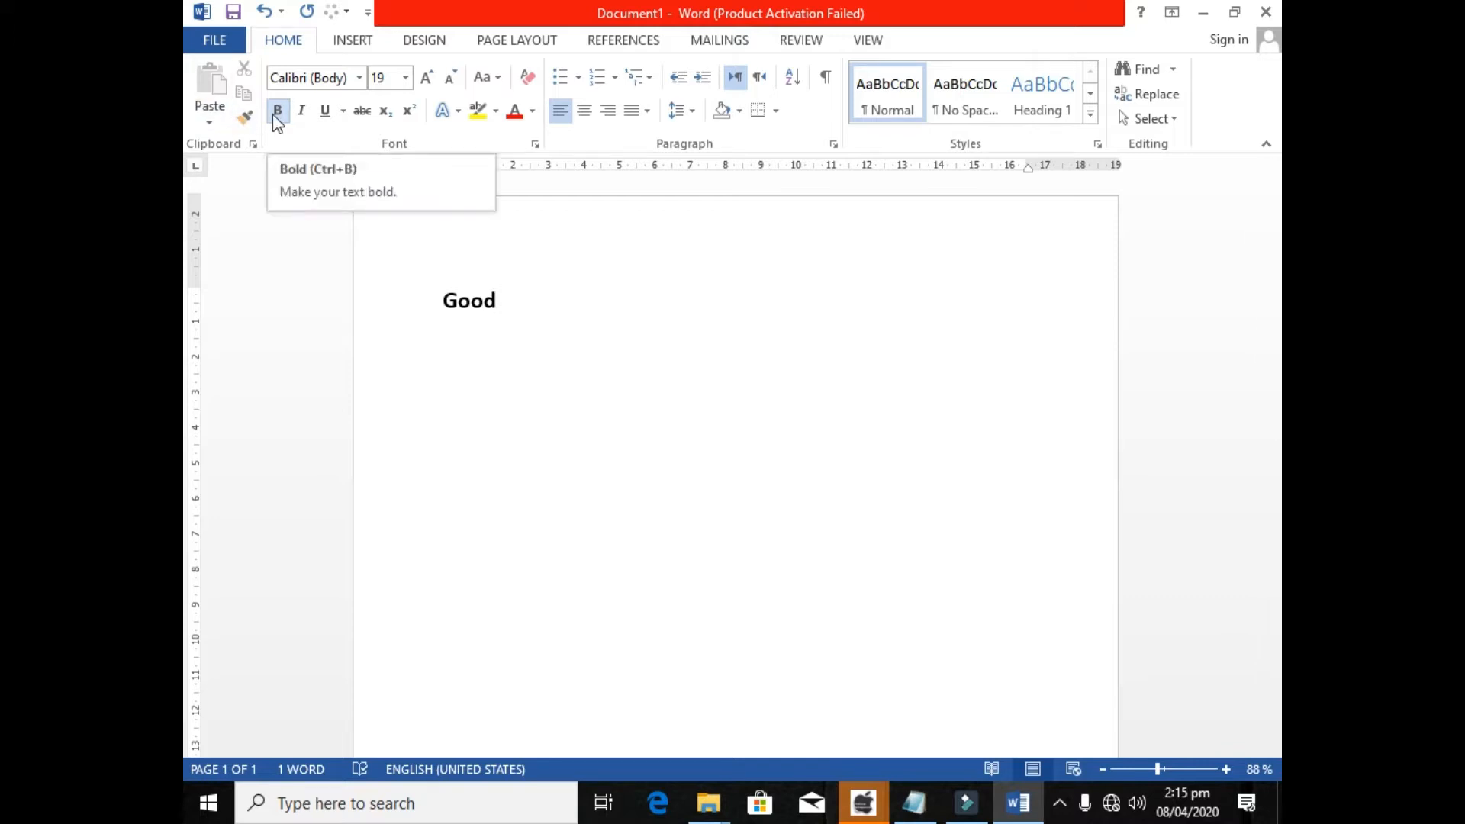
pyautogui.press('super+plus')
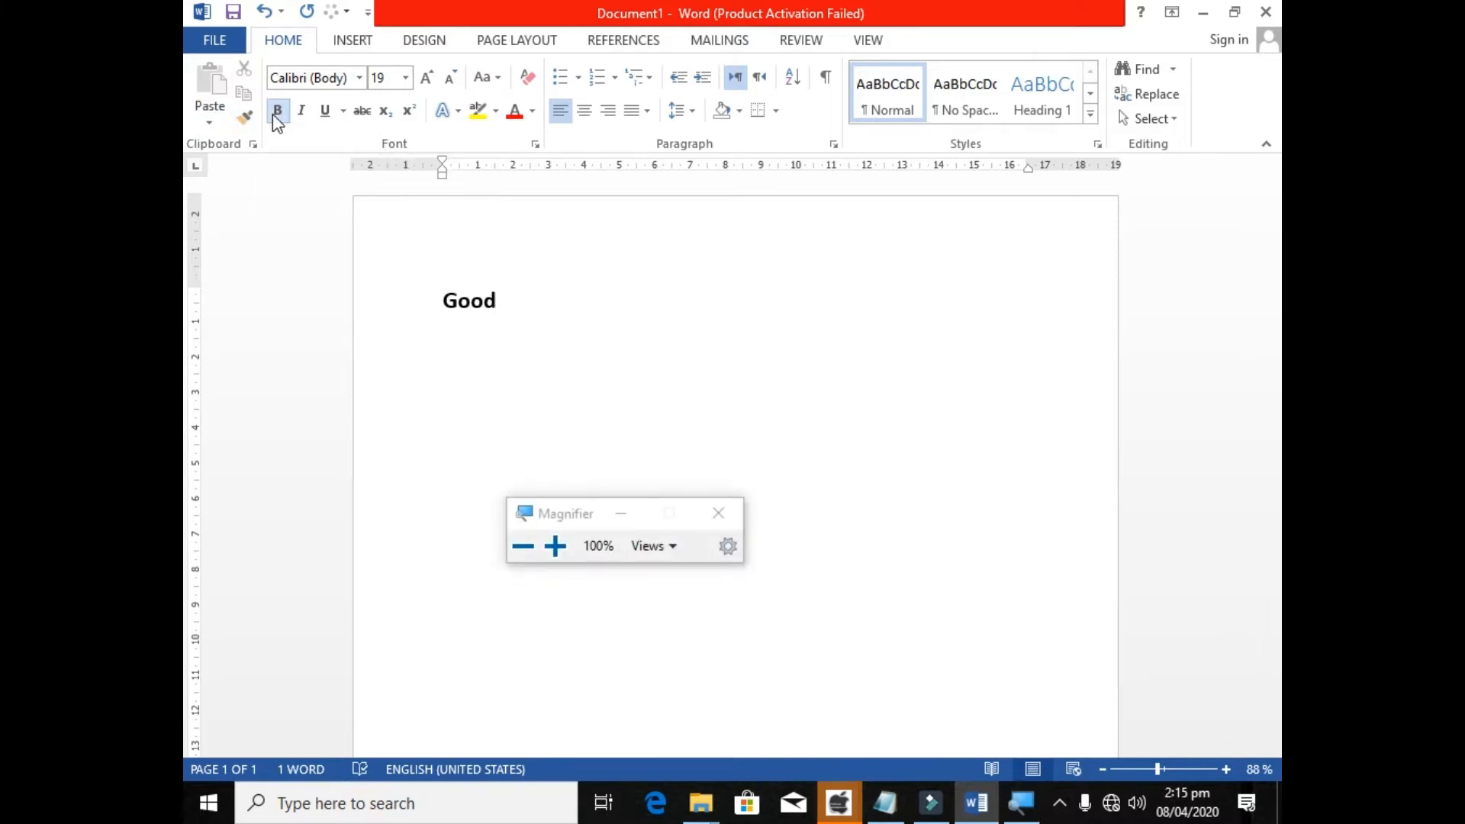
pyautogui.press('super+plus')
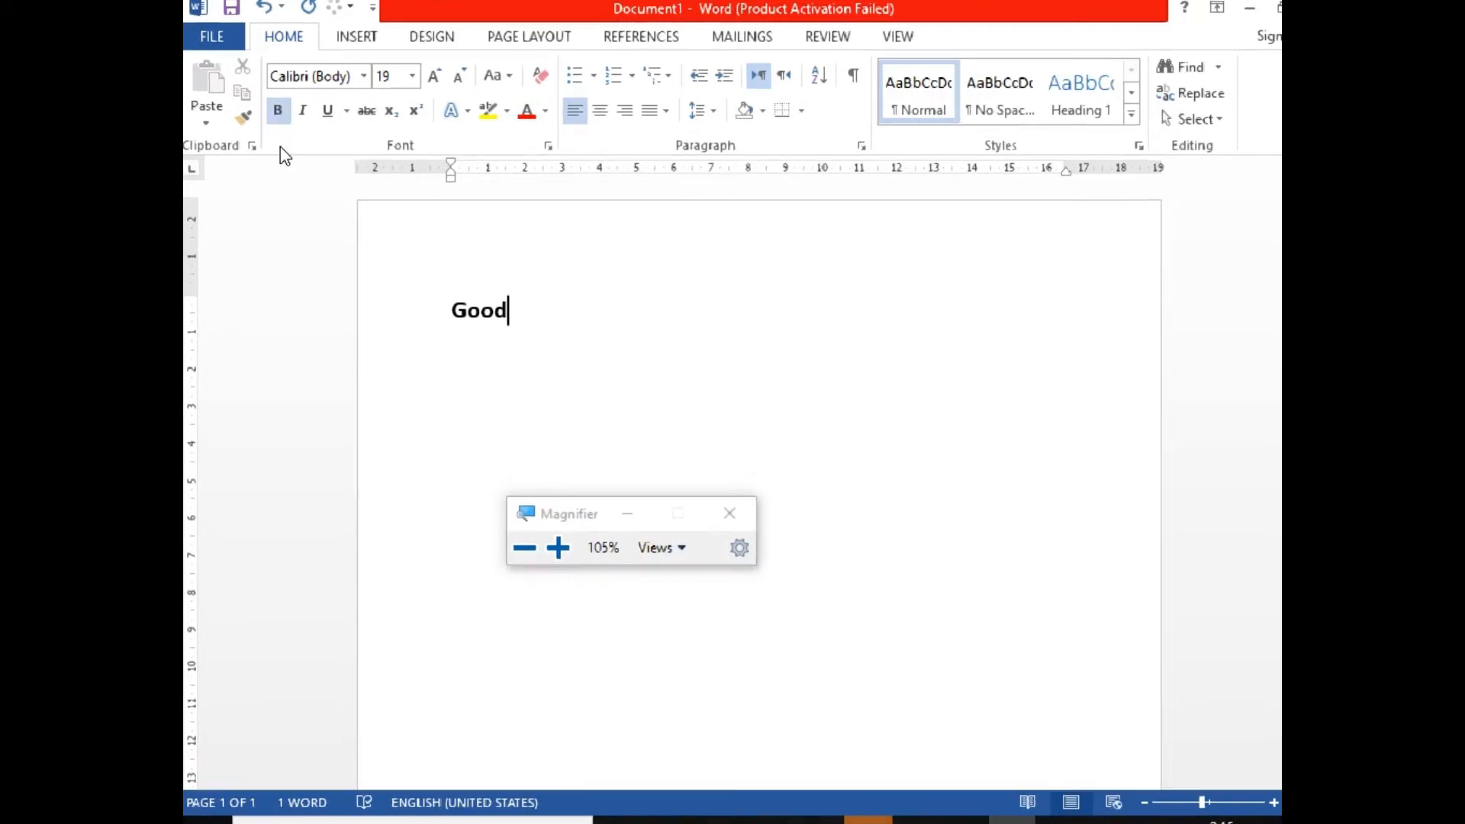
pyautogui.press('super+plus')
pyautogui.press('super+plus')
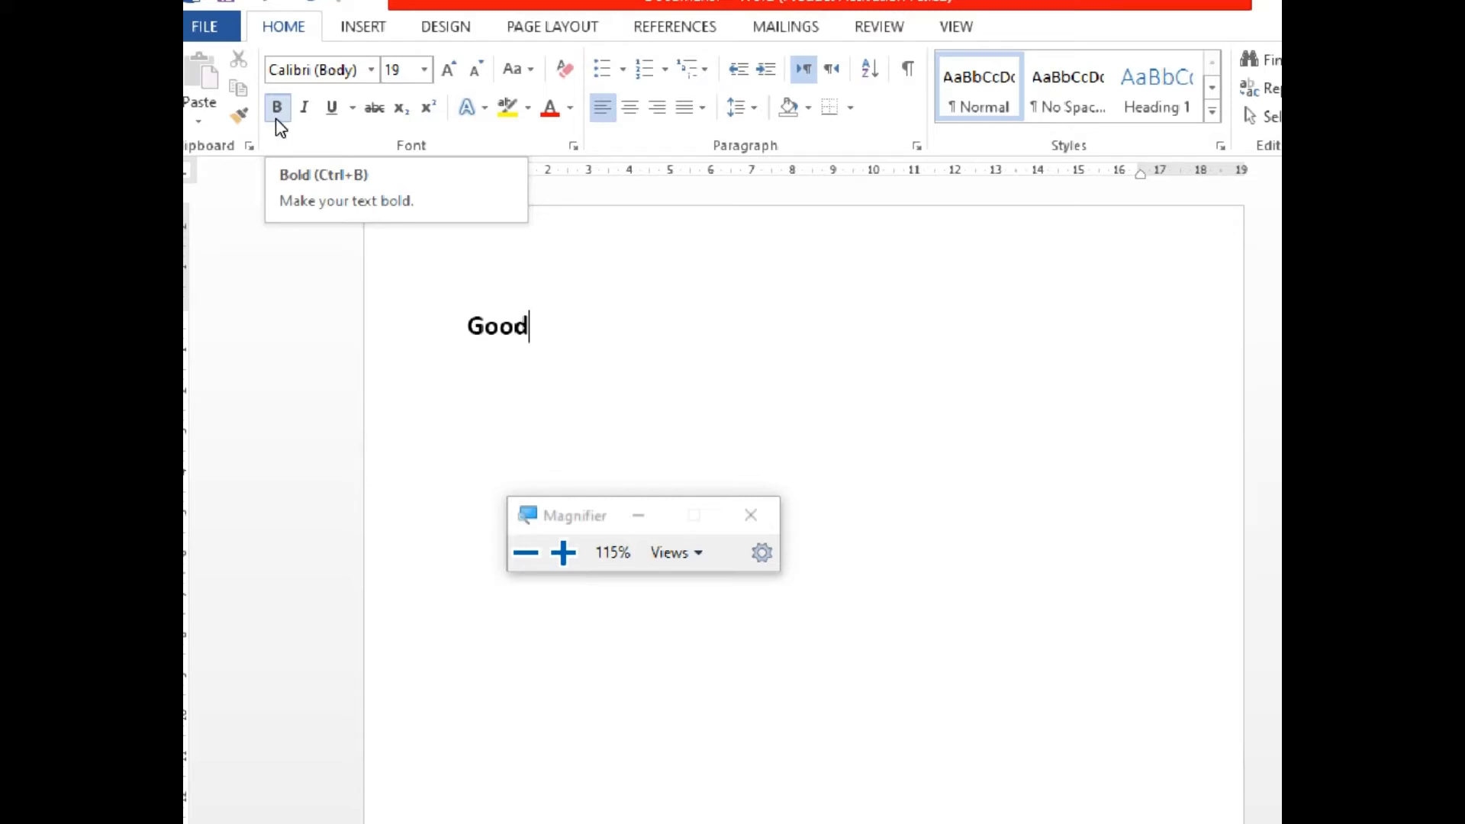
pyautogui.press('super+minus')
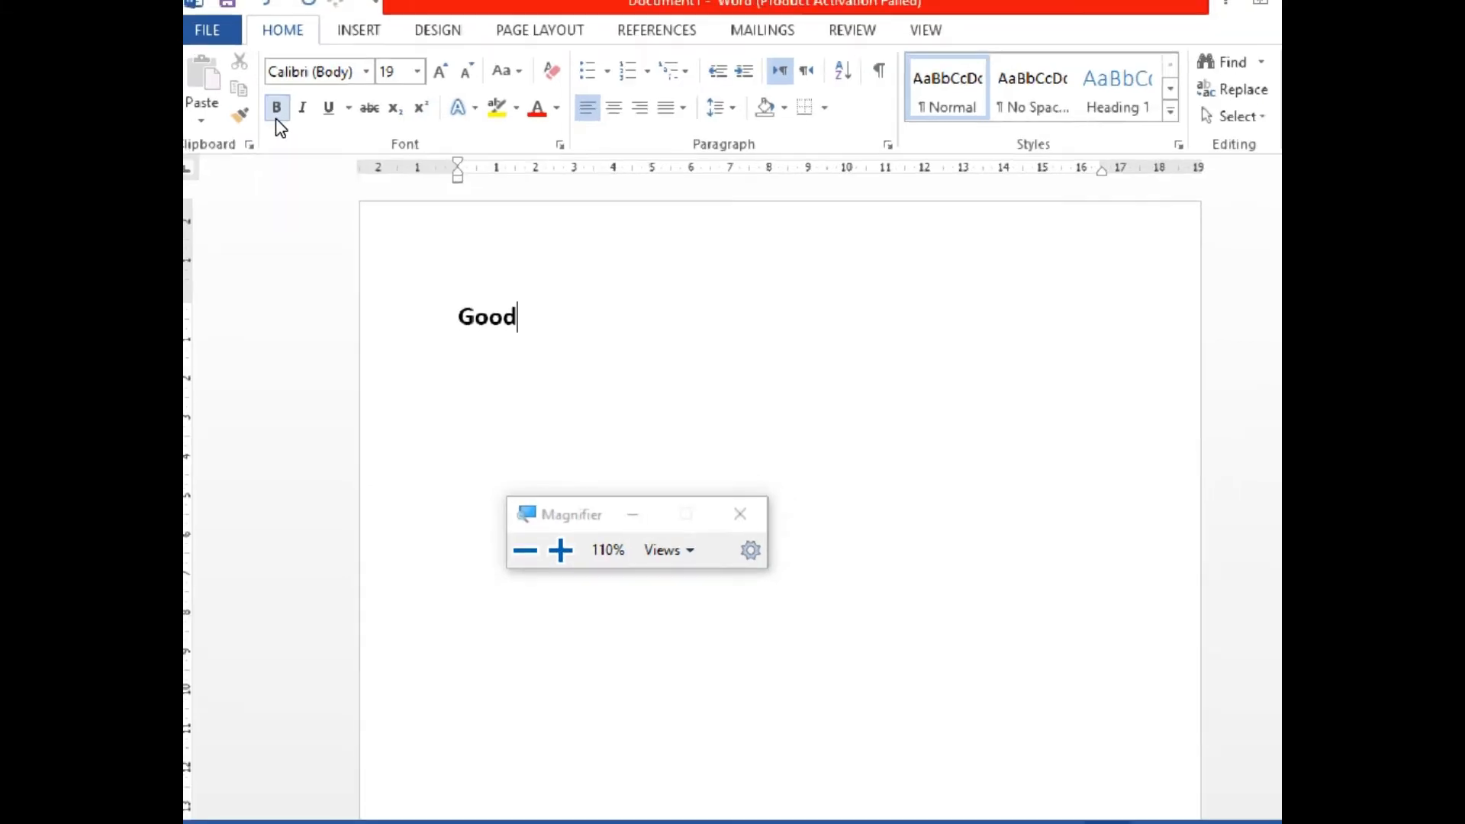
pyautogui.press('super+minus')
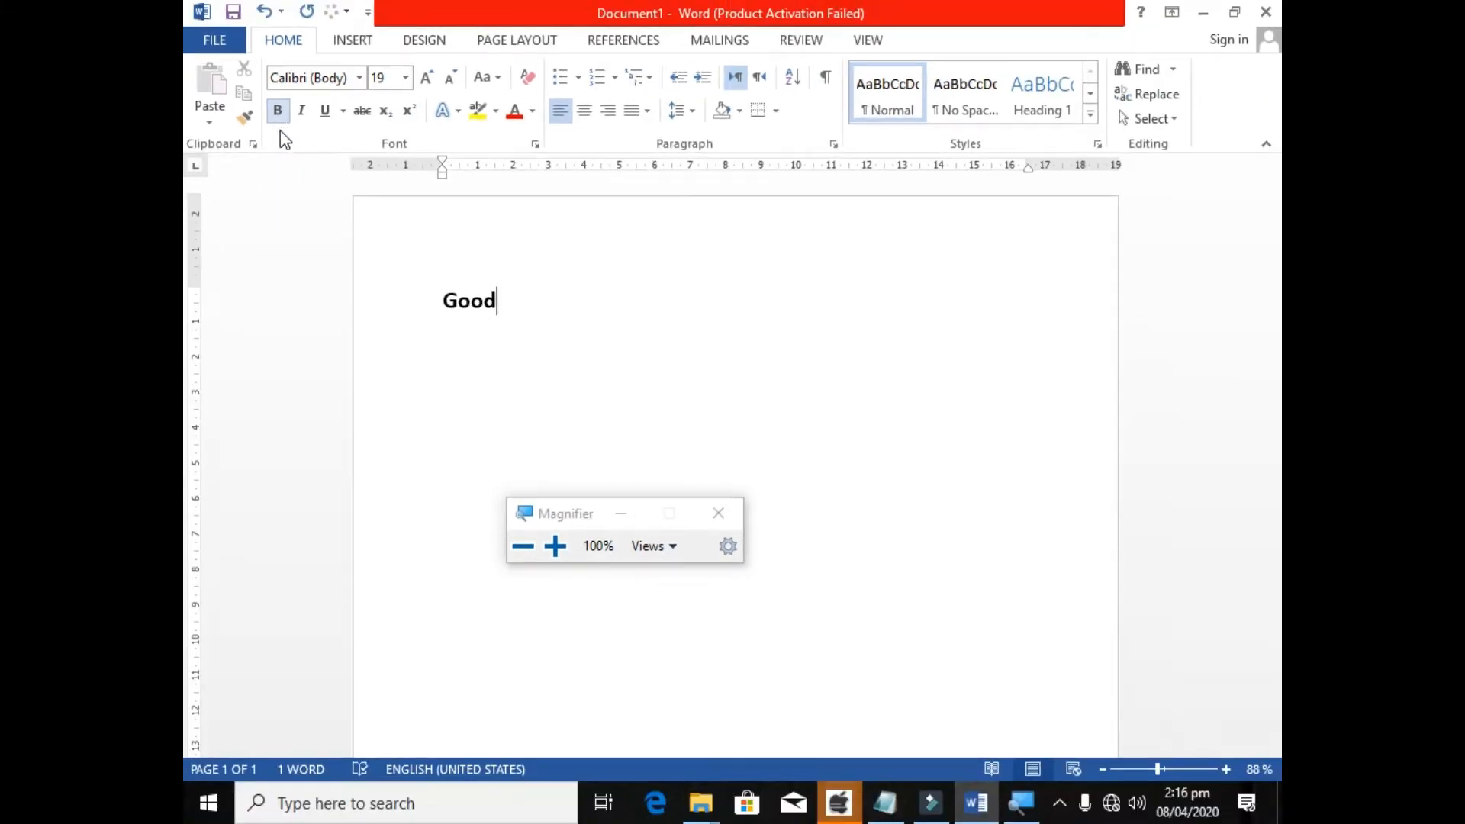
pyautogui.click(641, 516)
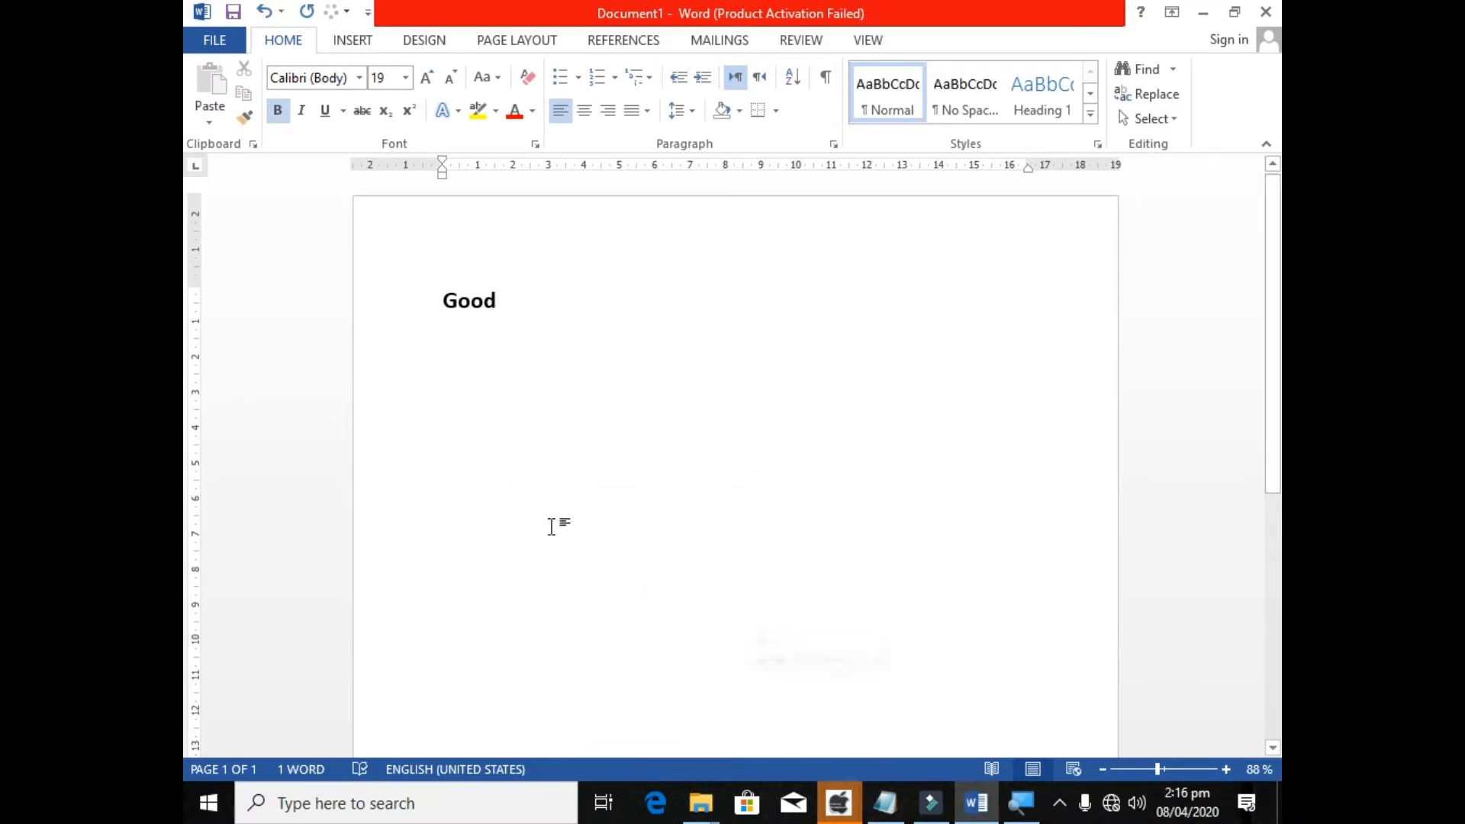
# Delete the sample word "Good" from the document.
pyautogui.click(395, 295)
pyautogui.press('BackSpace')
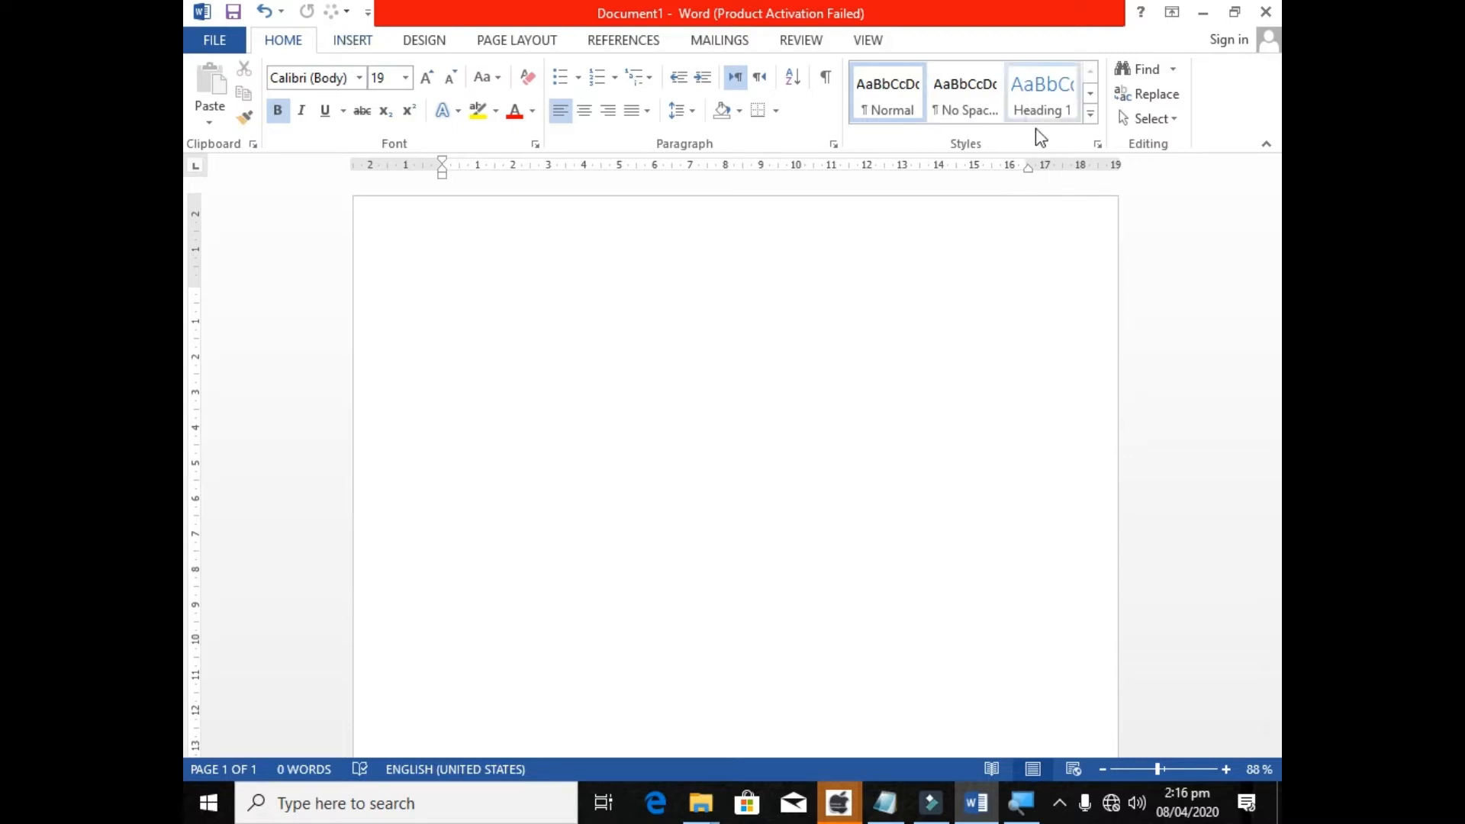
# Look through the gallery of shapes available for insertion, without choosing one.
pyautogui.click(350, 35)
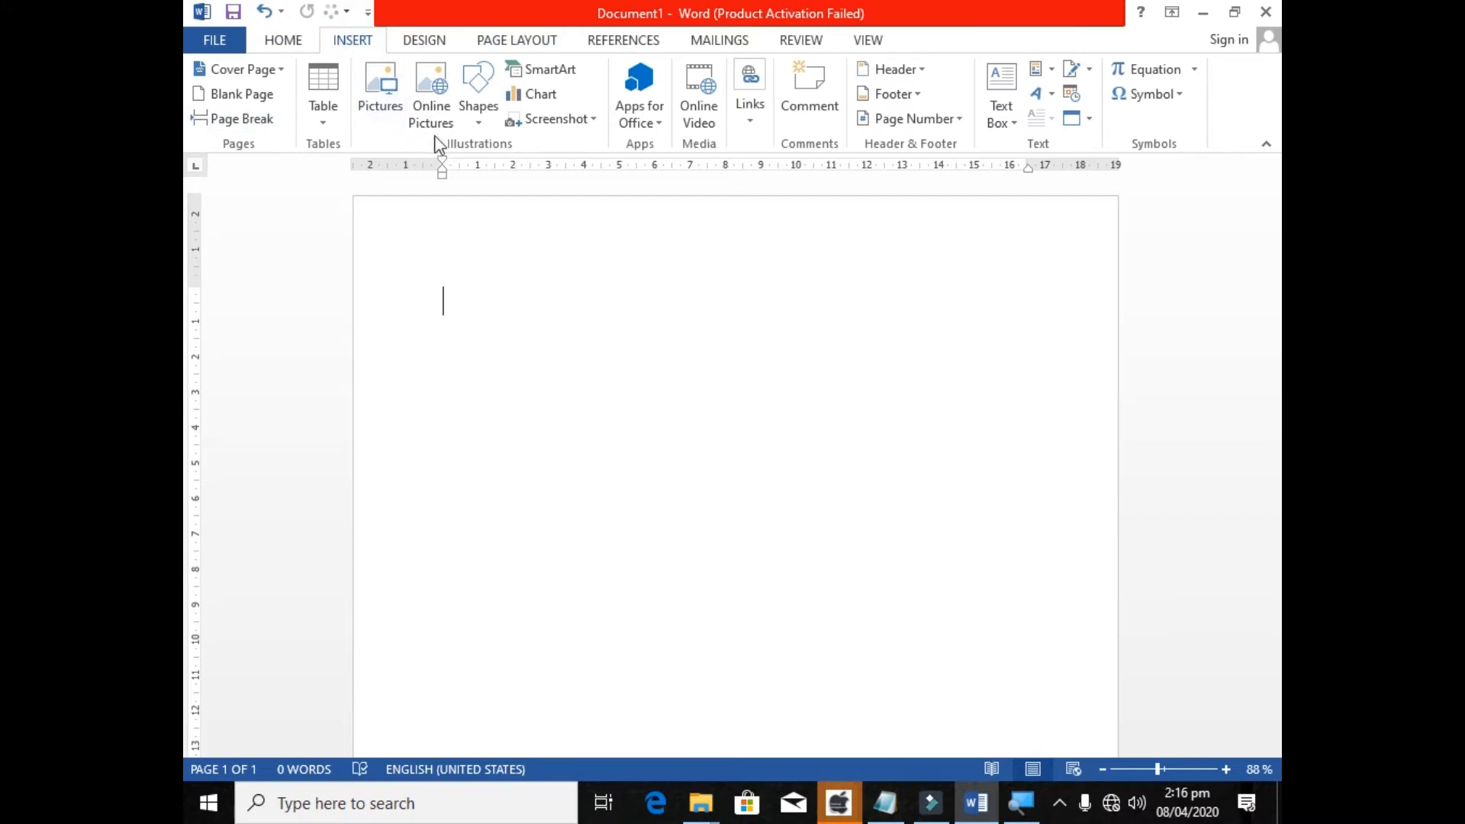
pyautogui.click(495, 108)
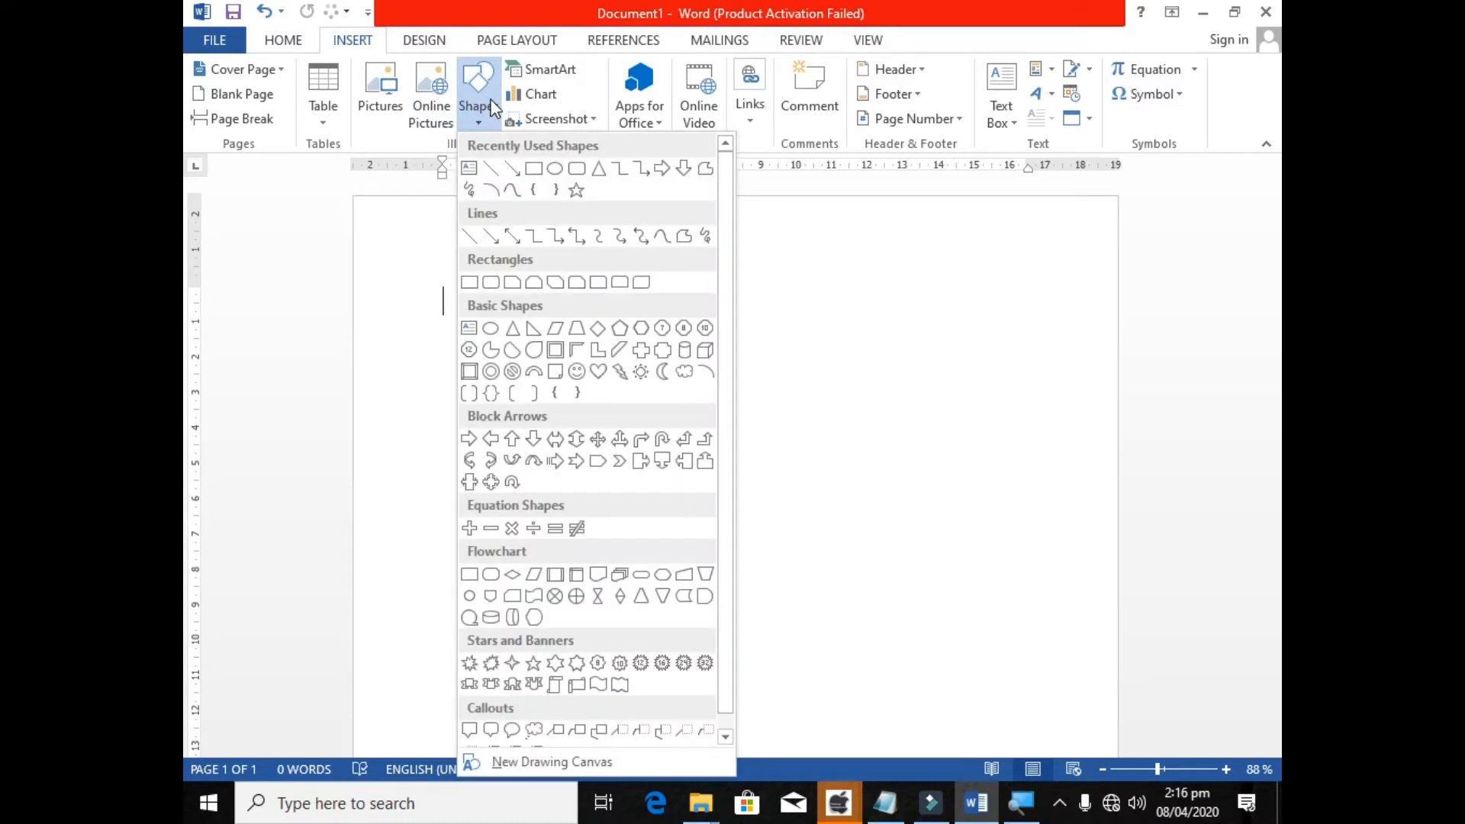
pyautogui.click(492, 108)
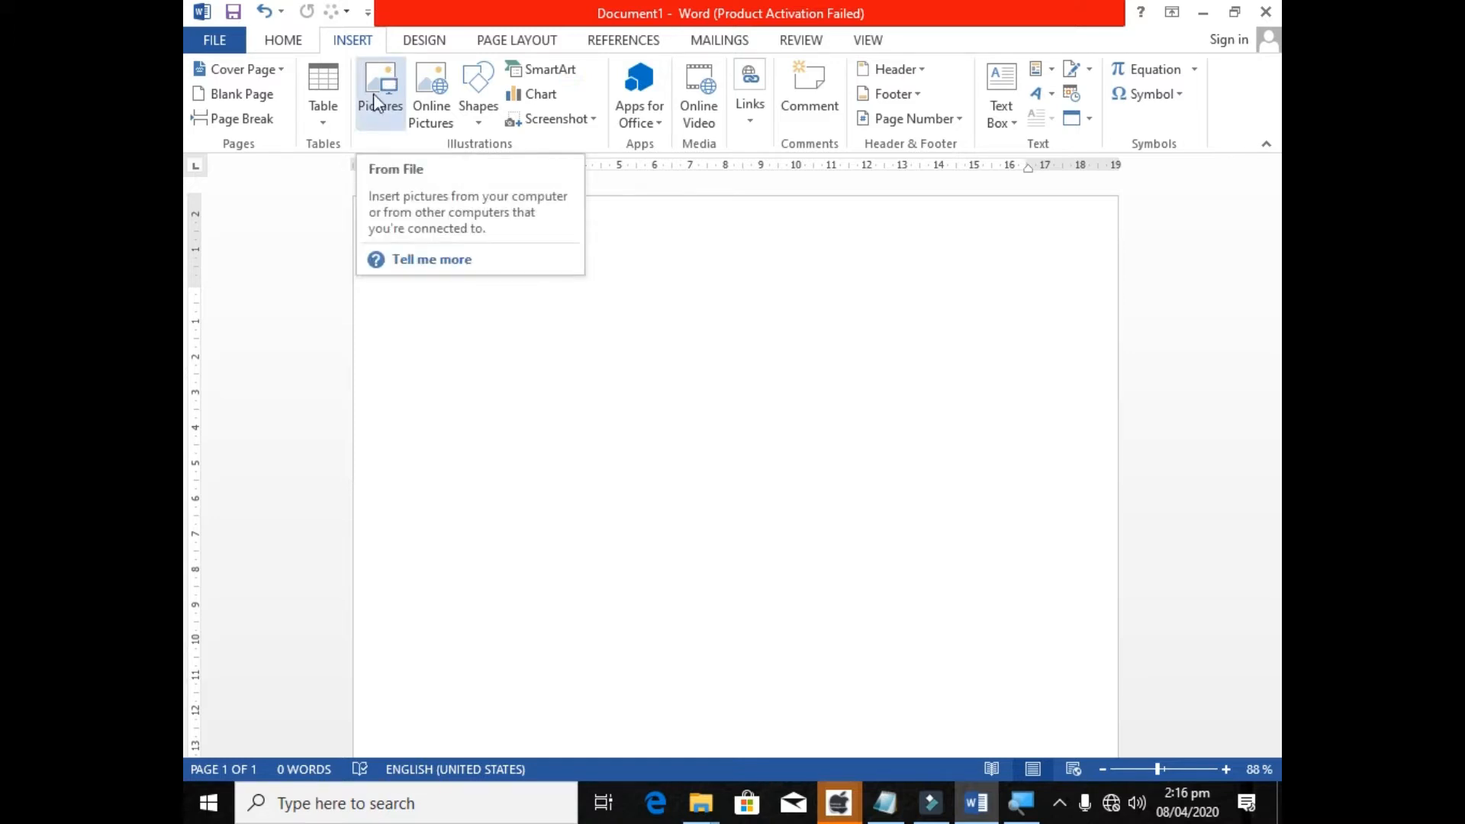
# Open the SmartArt graphic chooser and select the Vertical Curved List layout from the List category.
pyautogui.click(551, 69)
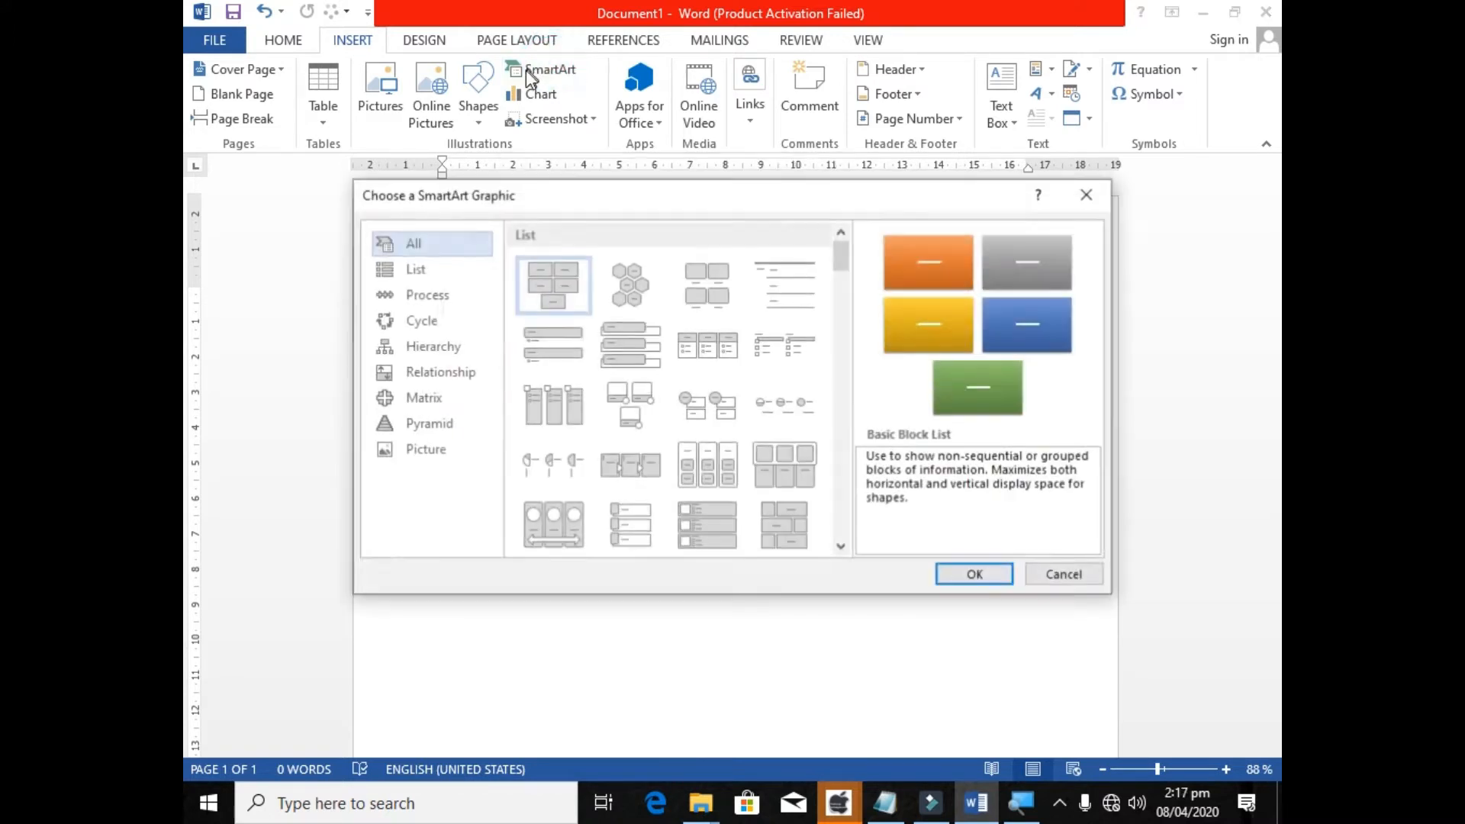
pyautogui.click(637, 196)
pyautogui.click(432, 221)
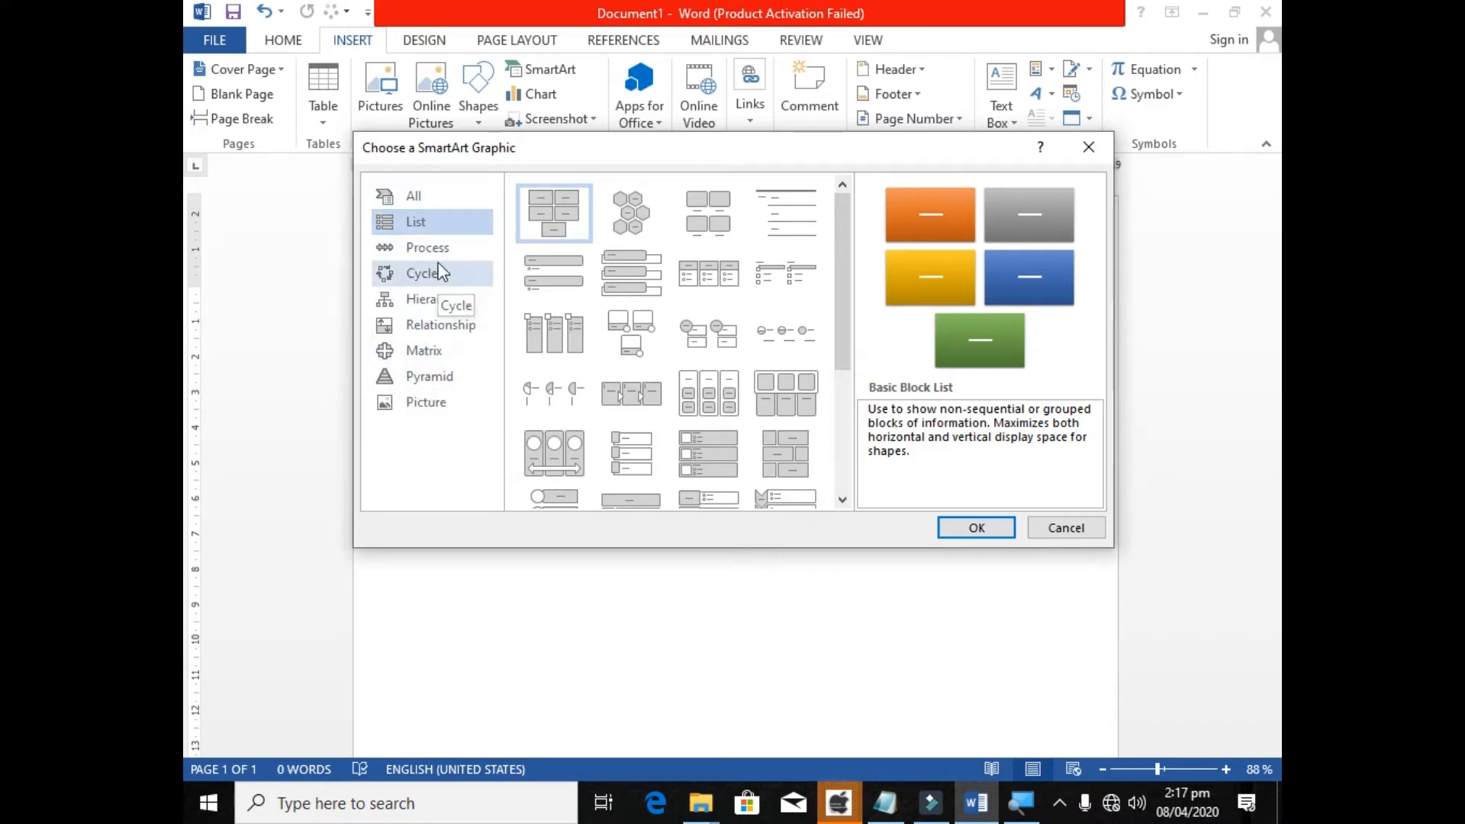
pyautogui.moveTo(840, 310); pyautogui.dragTo(842, 449)
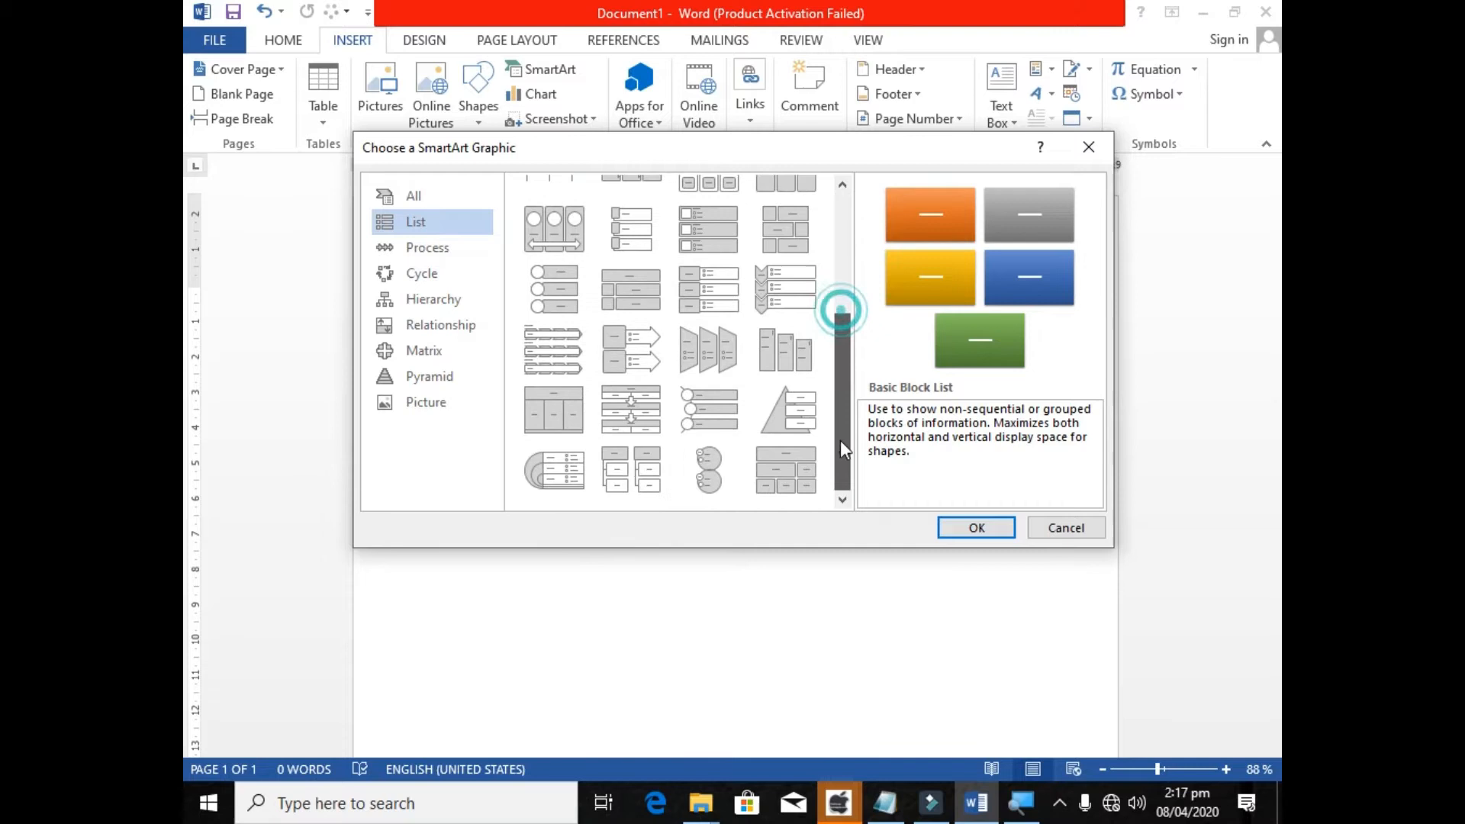
pyautogui.click(691, 410)
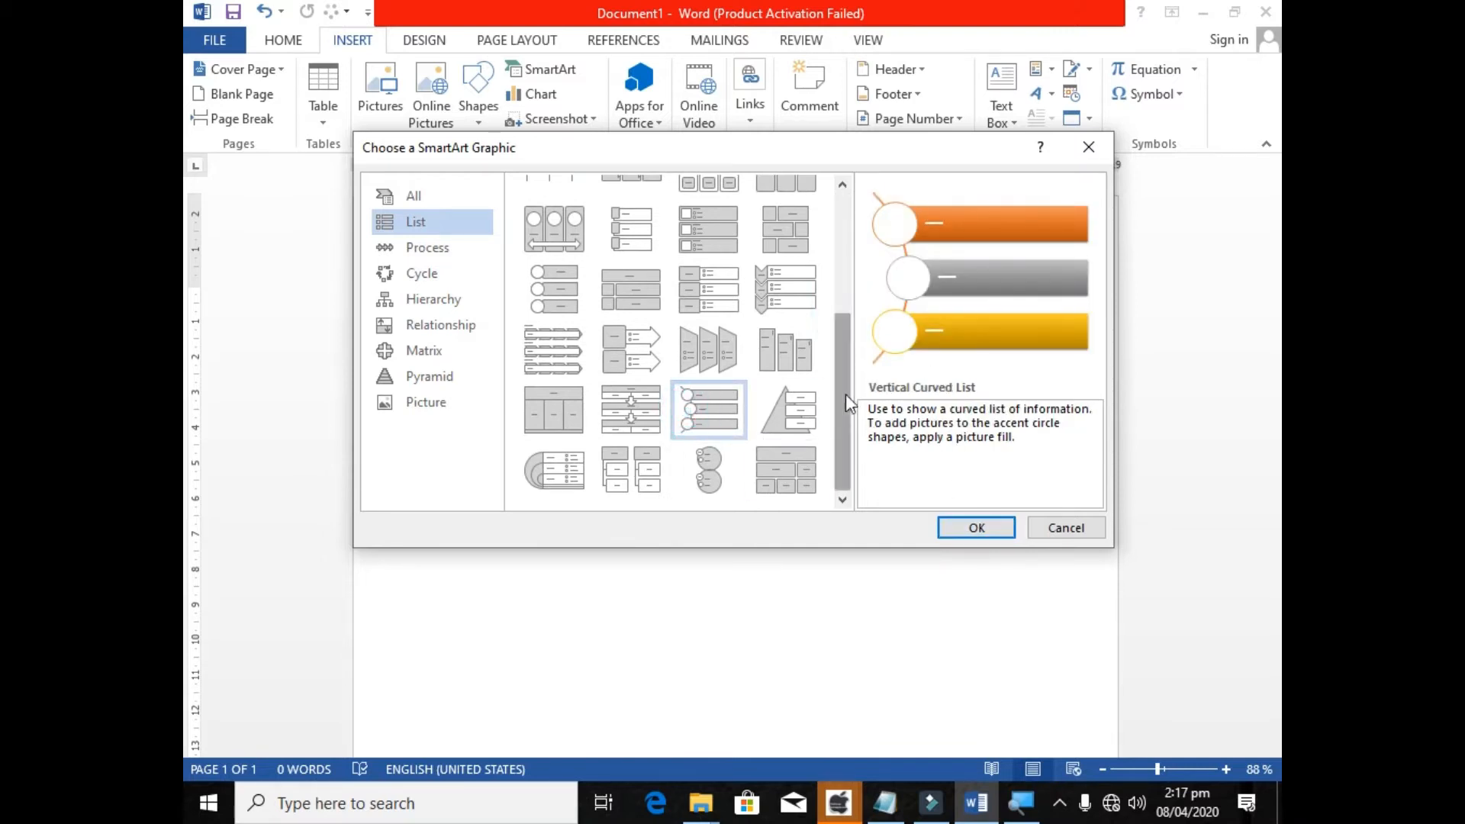
pyautogui.moveTo(839, 401); pyautogui.dragTo(839, 280)
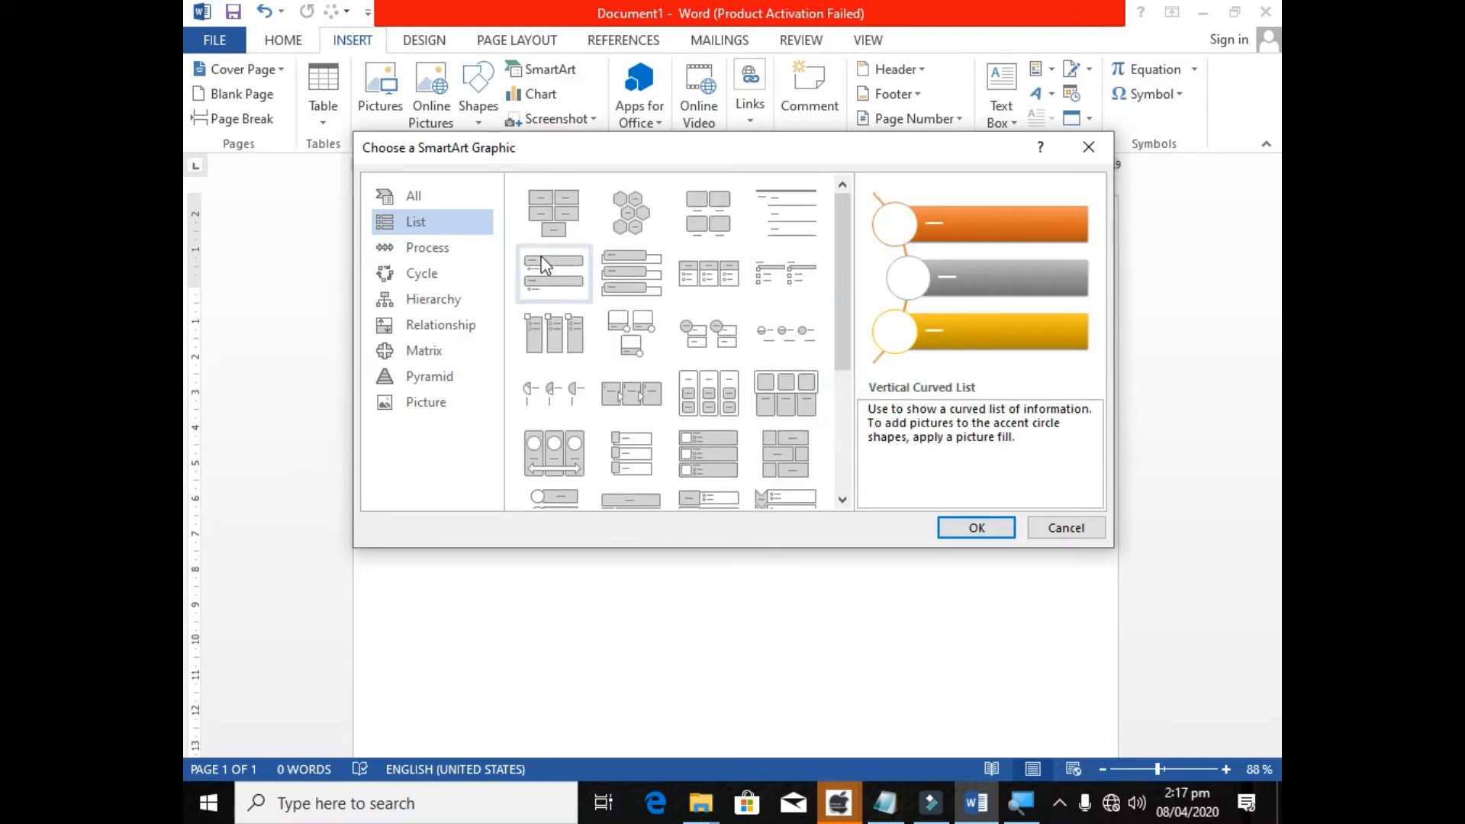
# Browse the SmartArt layouts in the All, Process and Pyramid categories.
pyautogui.click(412, 196)
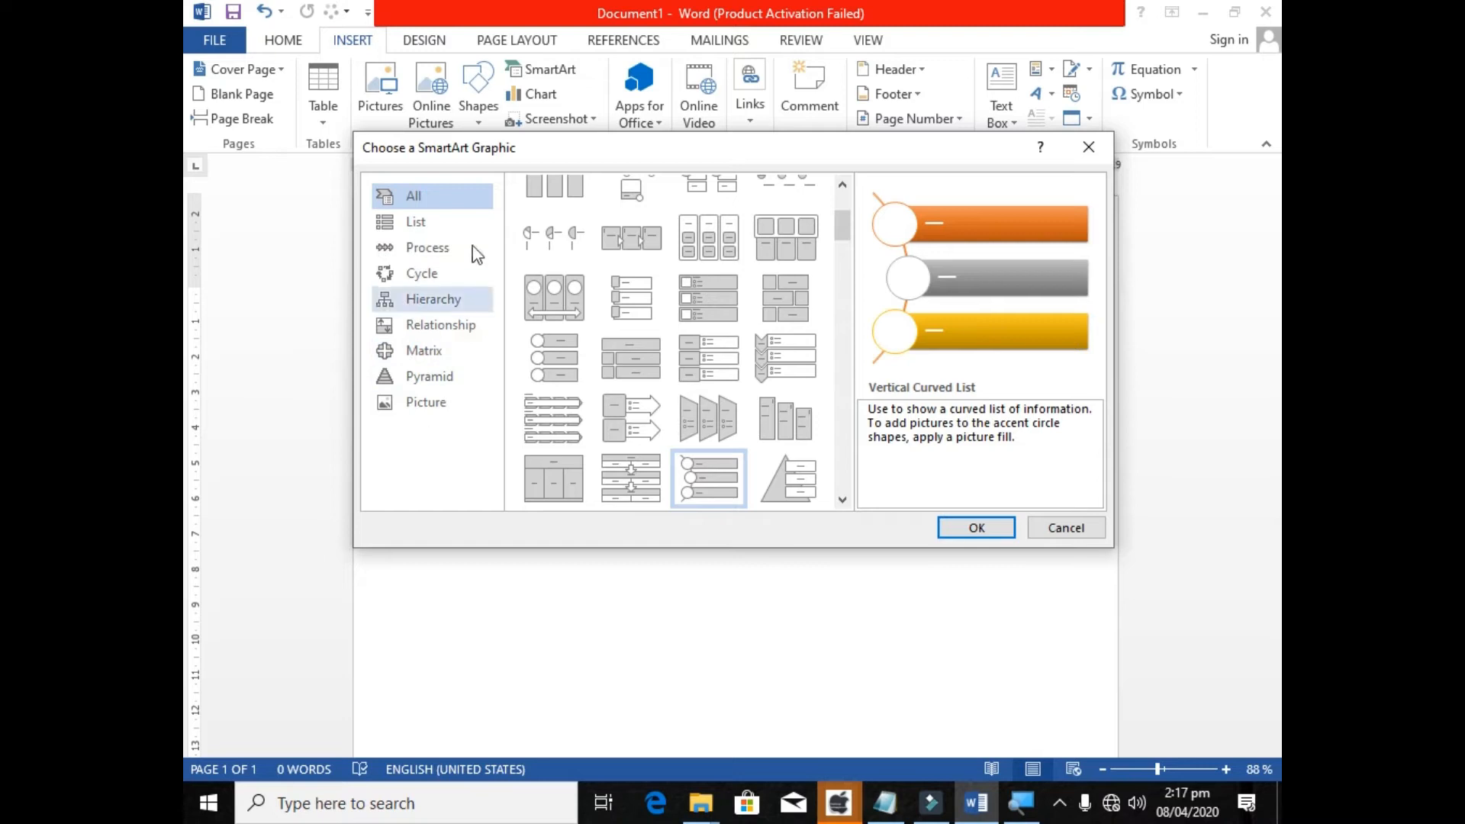
pyautogui.moveTo(851, 233)
pyautogui.mouseDown()
pyautogui.moveTo(842, 381)
pyautogui.moveTo(841, 206)
pyautogui.moveTo(842, 251)
pyautogui.mouseUp()
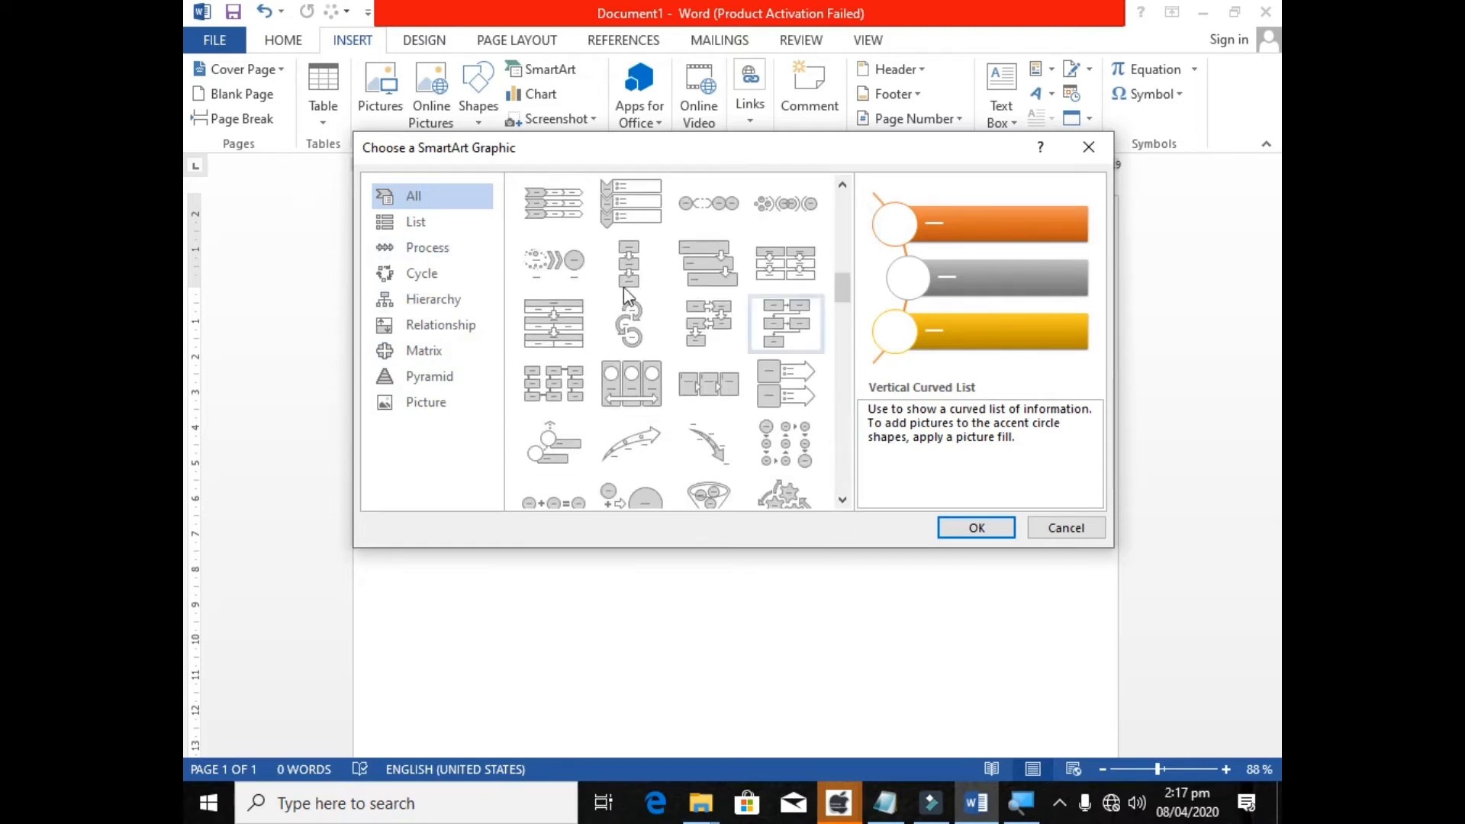
pyautogui.click(429, 252)
pyautogui.click(396, 377)
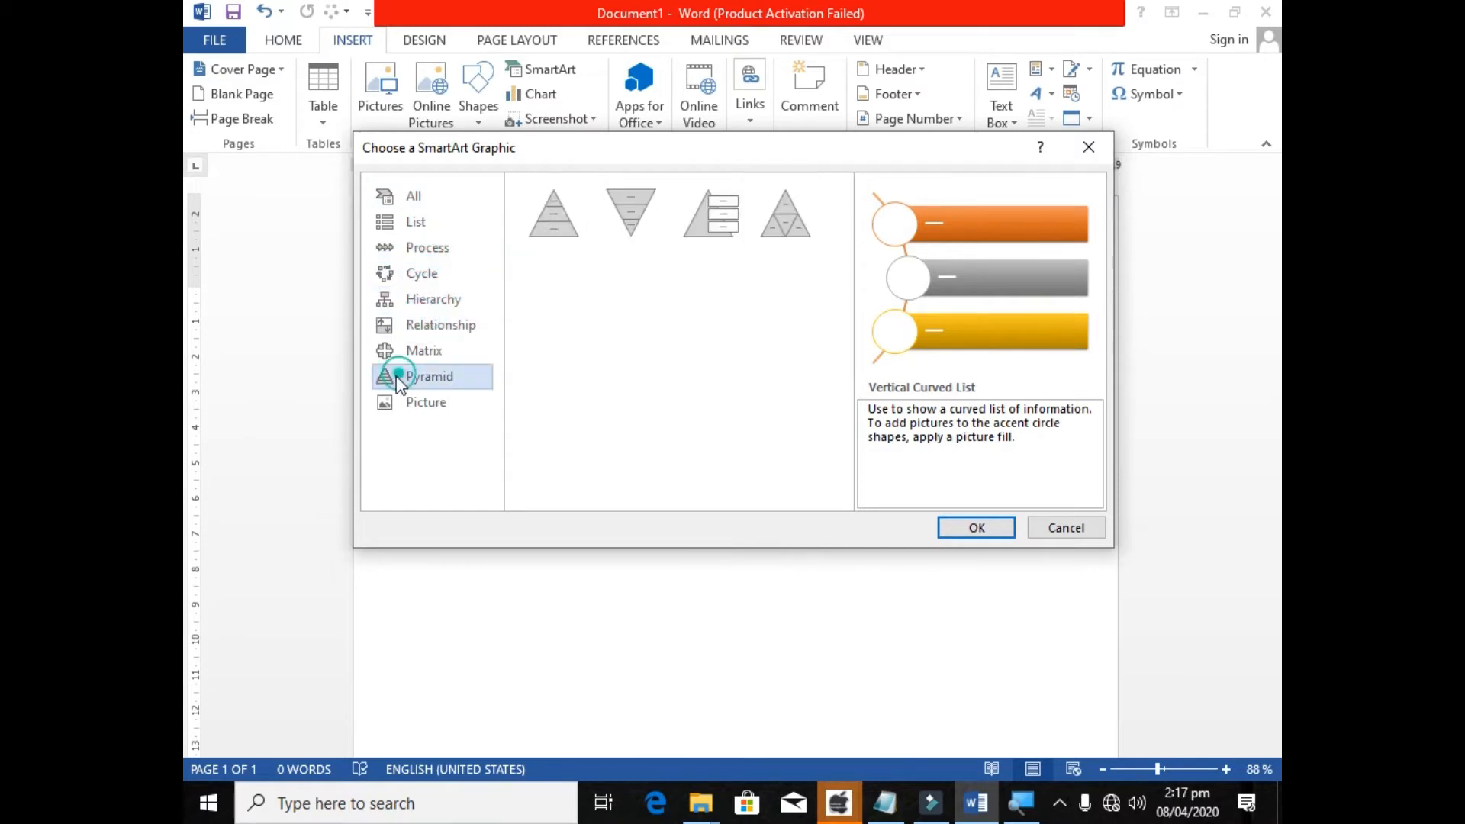
pyautogui.click(445, 221)
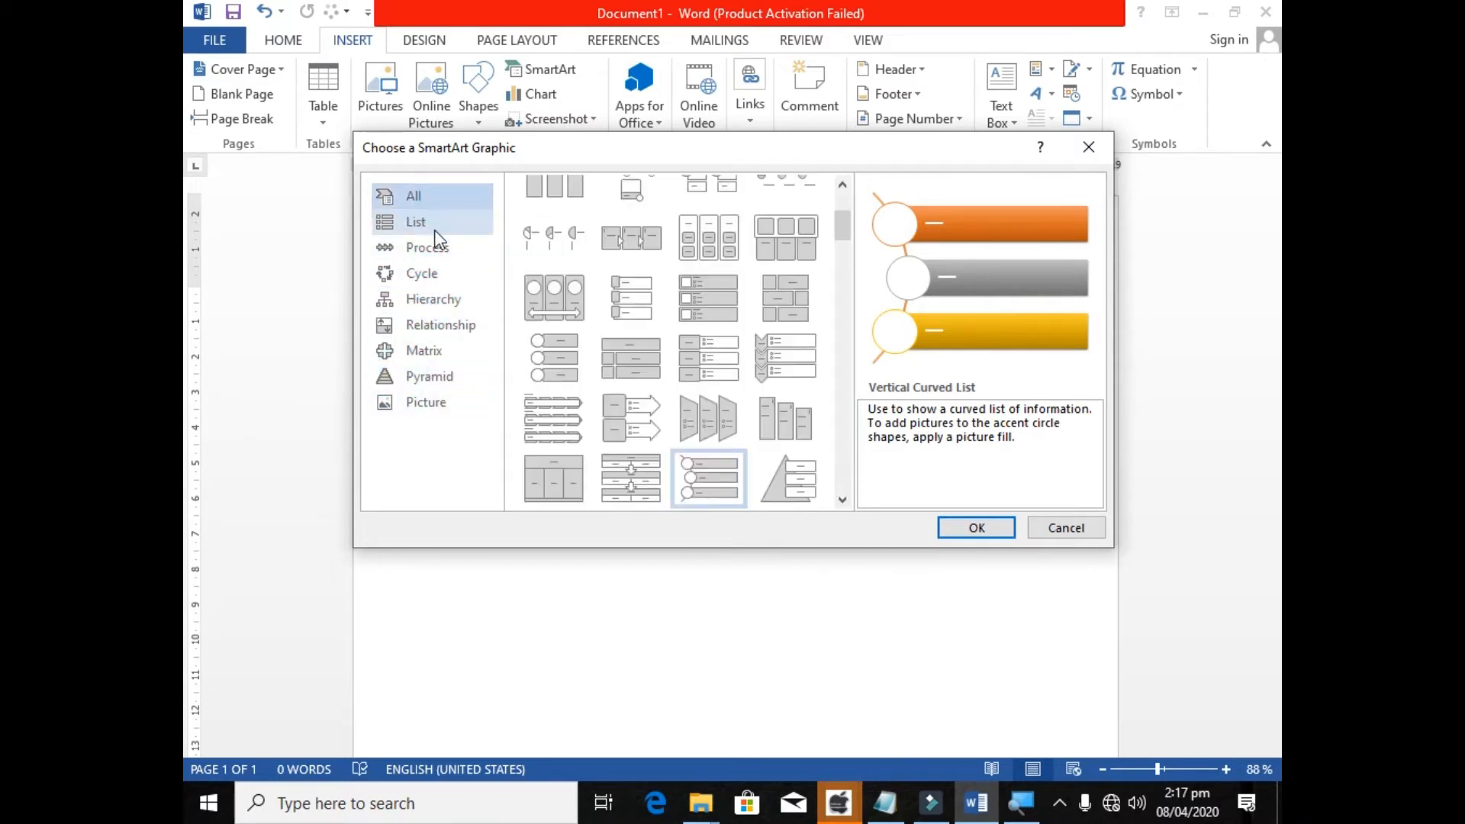
pyautogui.click(452, 205)
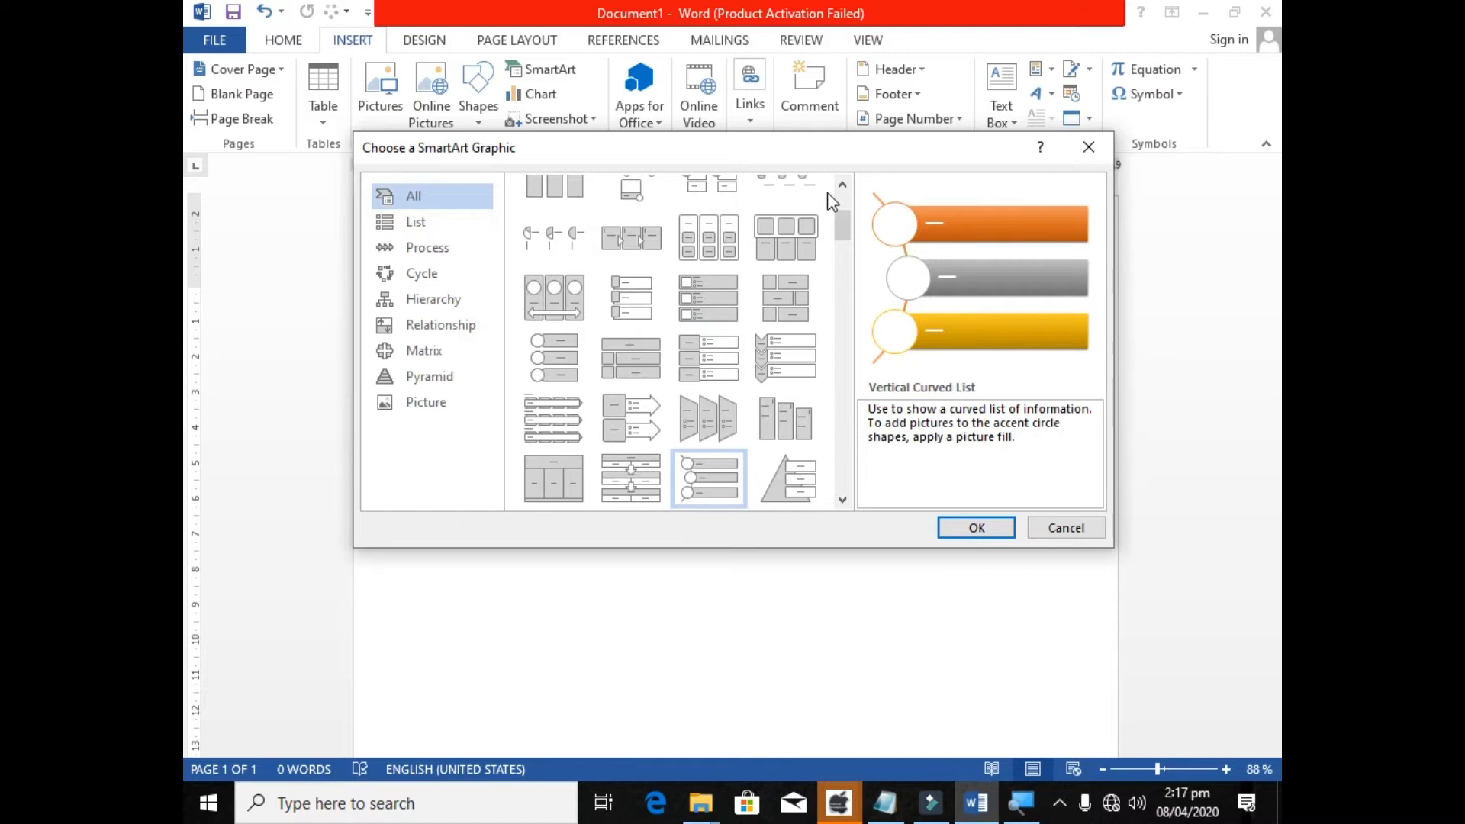
pyautogui.moveTo(842, 215)
pyautogui.mouseDown()
pyautogui.moveTo(853, 479)
pyautogui.moveTo(848, 217)
pyautogui.moveTo(845, 427)
pyautogui.moveTo(826, 489)
pyautogui.moveTo(845, 209)
pyautogui.mouseUp()
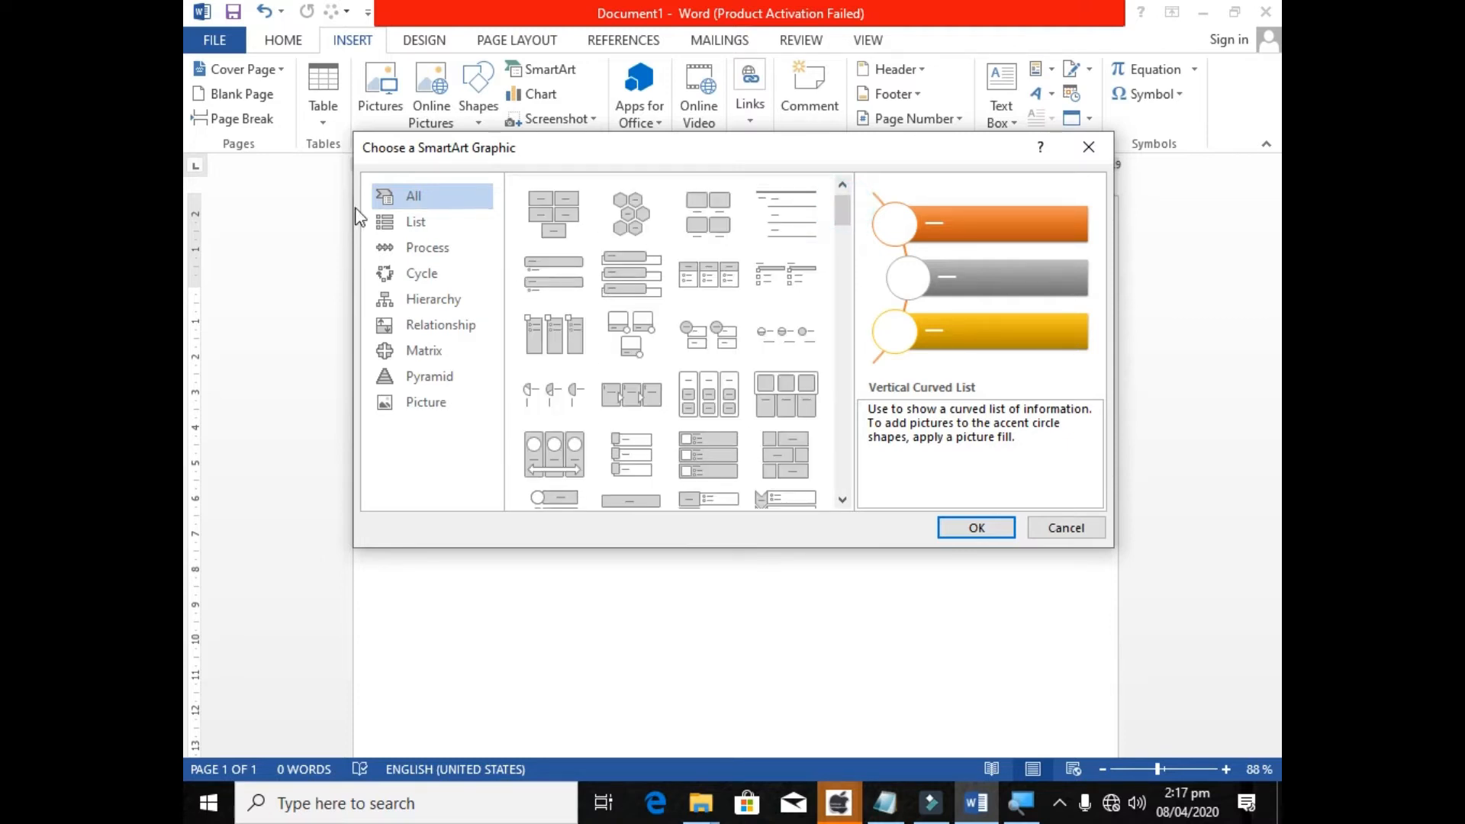
# Return to the List category and insert the Vertical Curved List SmartArt graphic into the document.
pyautogui.click(383, 223)
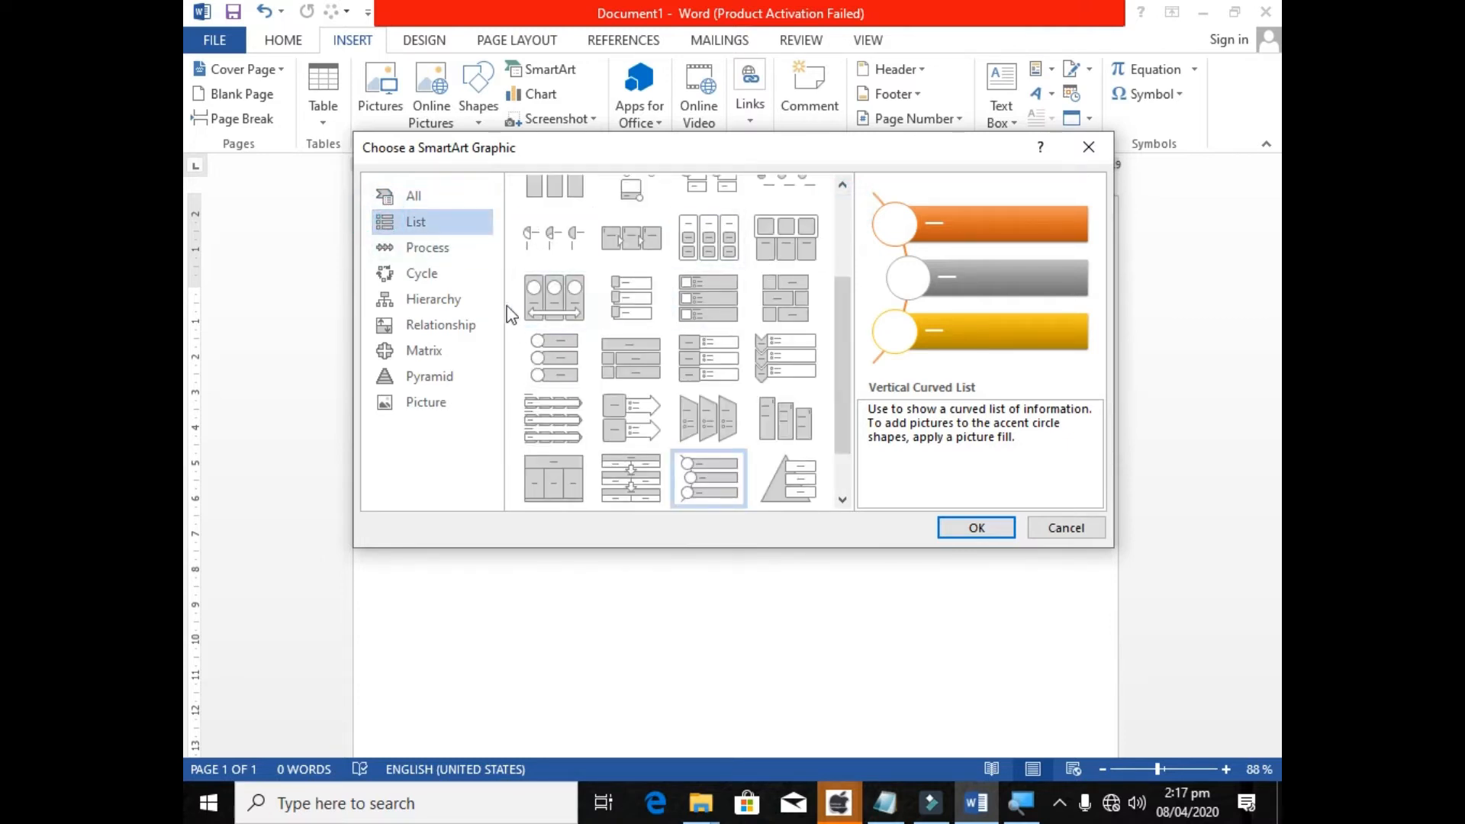
pyautogui.moveTo(840, 366); pyautogui.dragTo(839, 405)
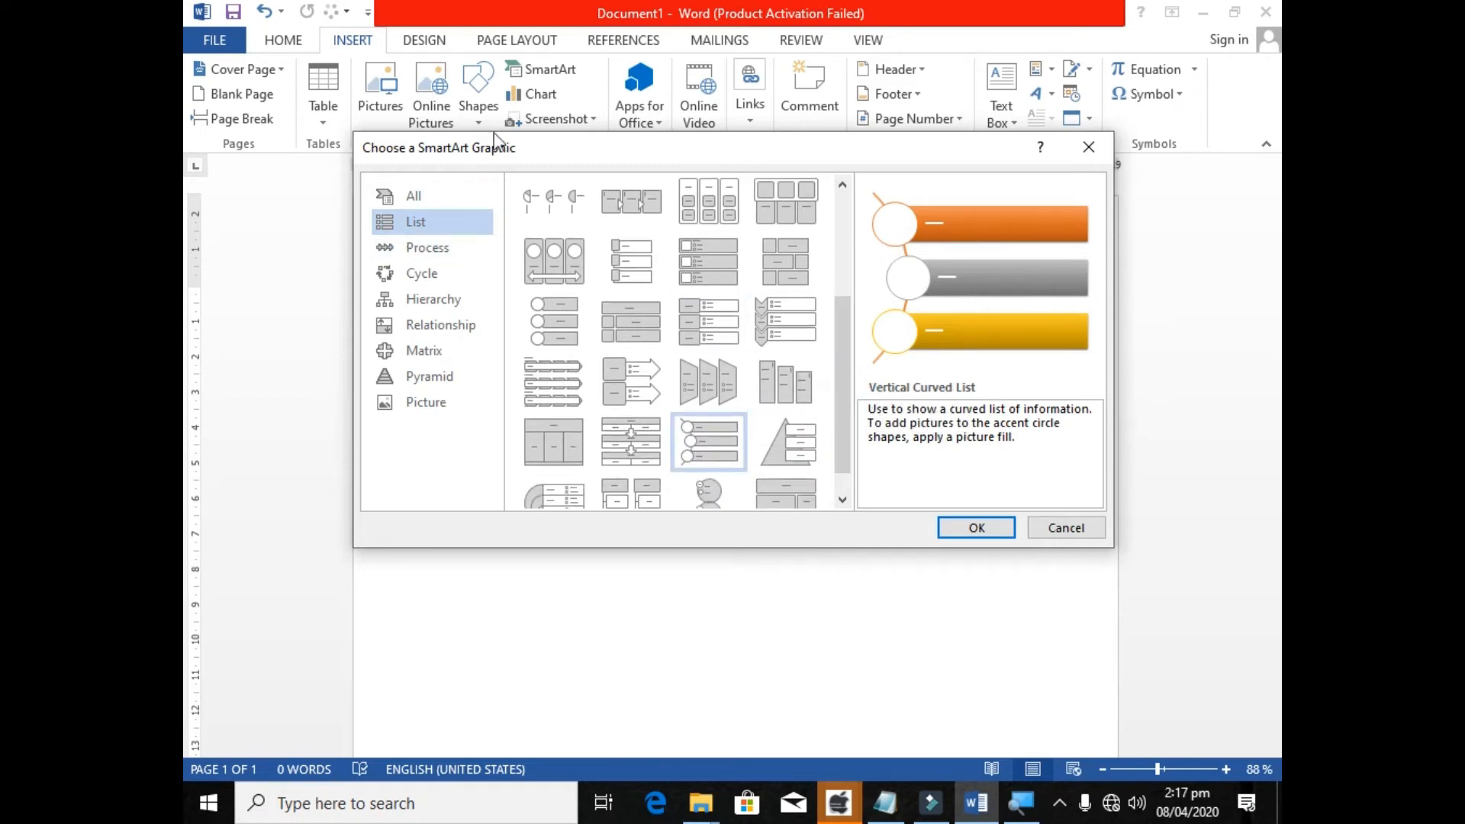
pyautogui.moveTo(513, 152); pyautogui.dragTo(478, 144)
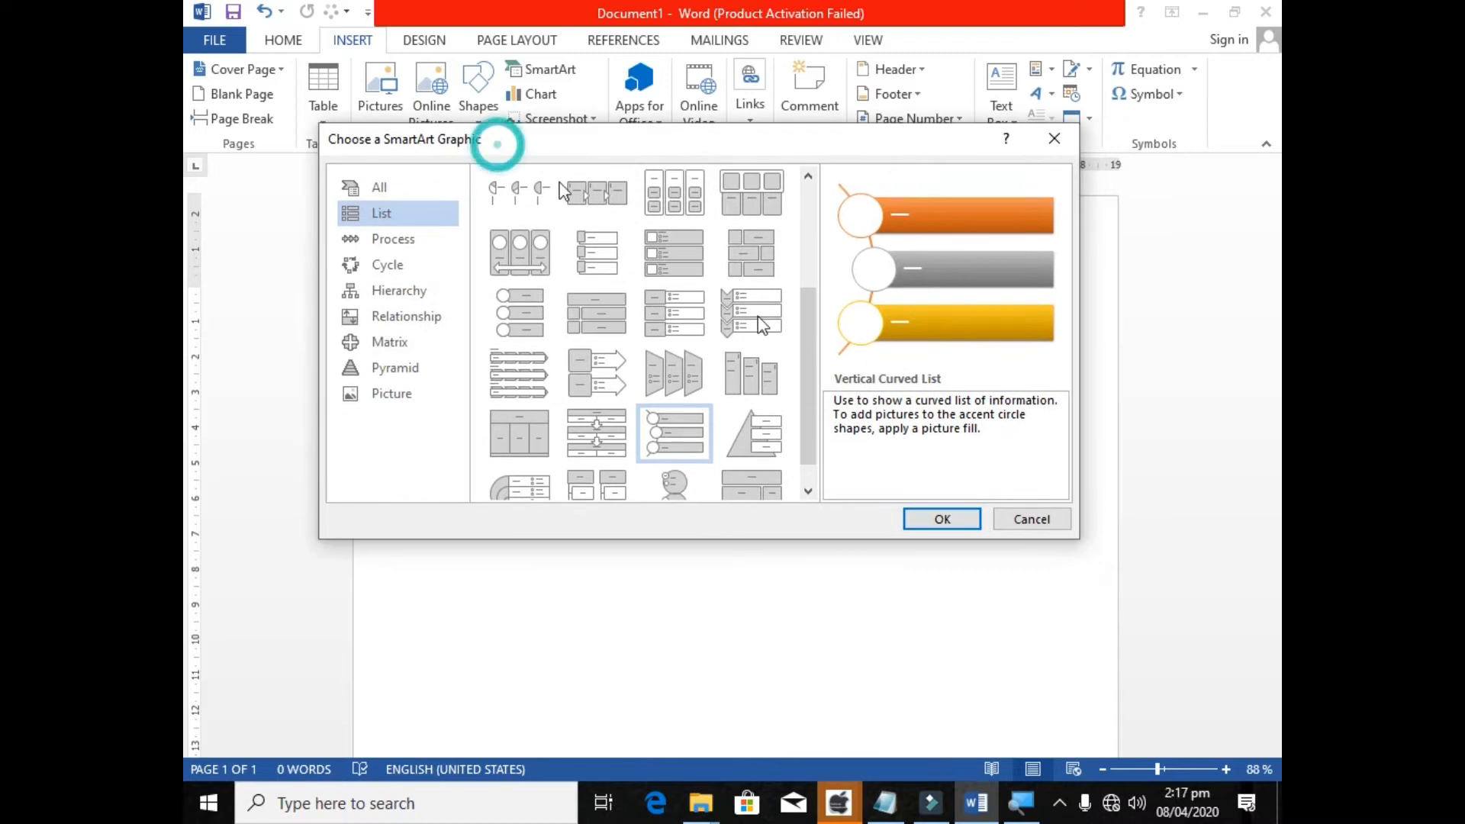
pyautogui.click(941, 522)
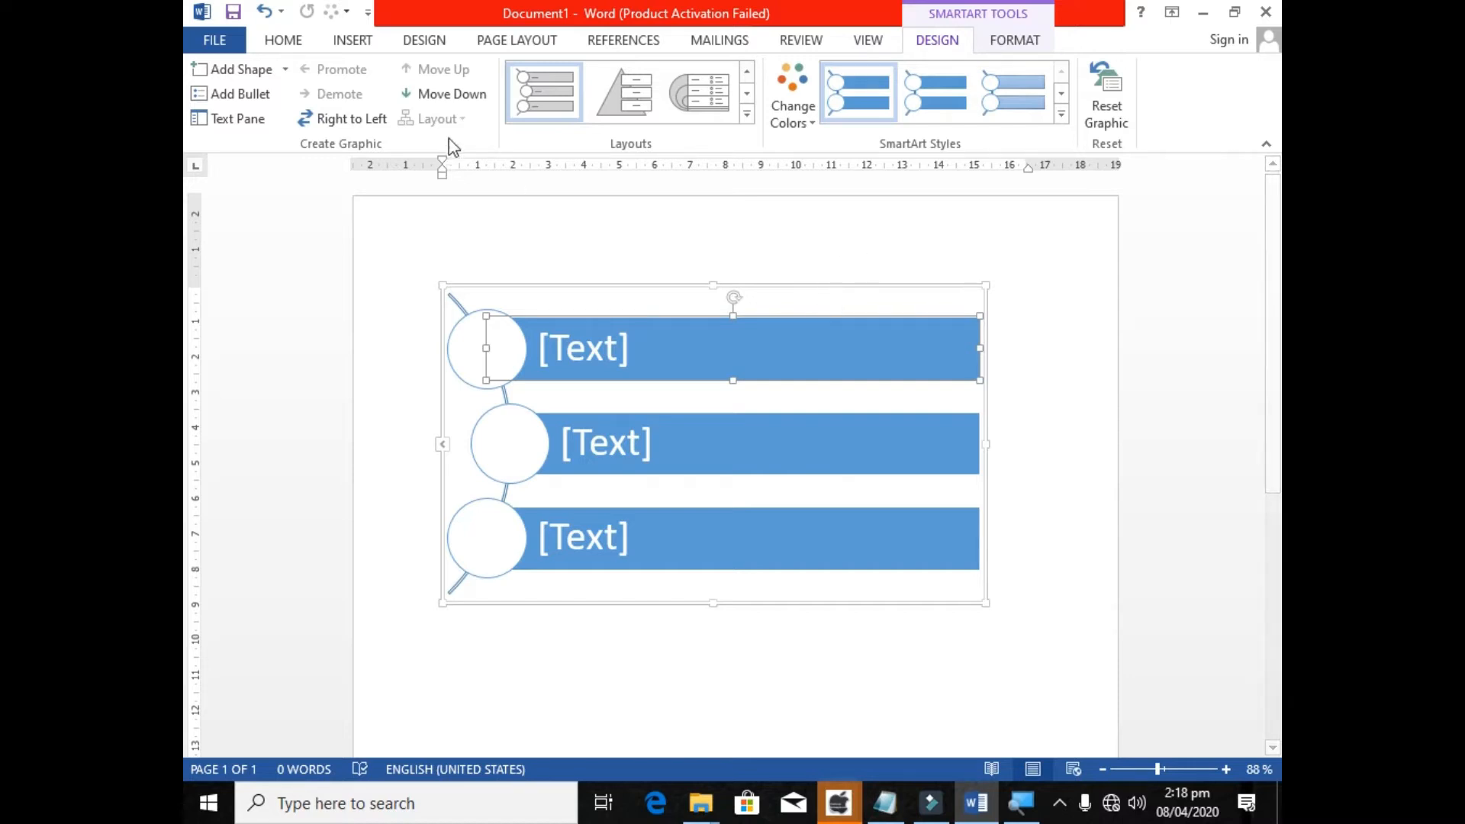
# Fill the three bars of the SmartArt graphic with the text Mouse, Keyboard and Mic, from first to third.
pyautogui.click(798, 288)
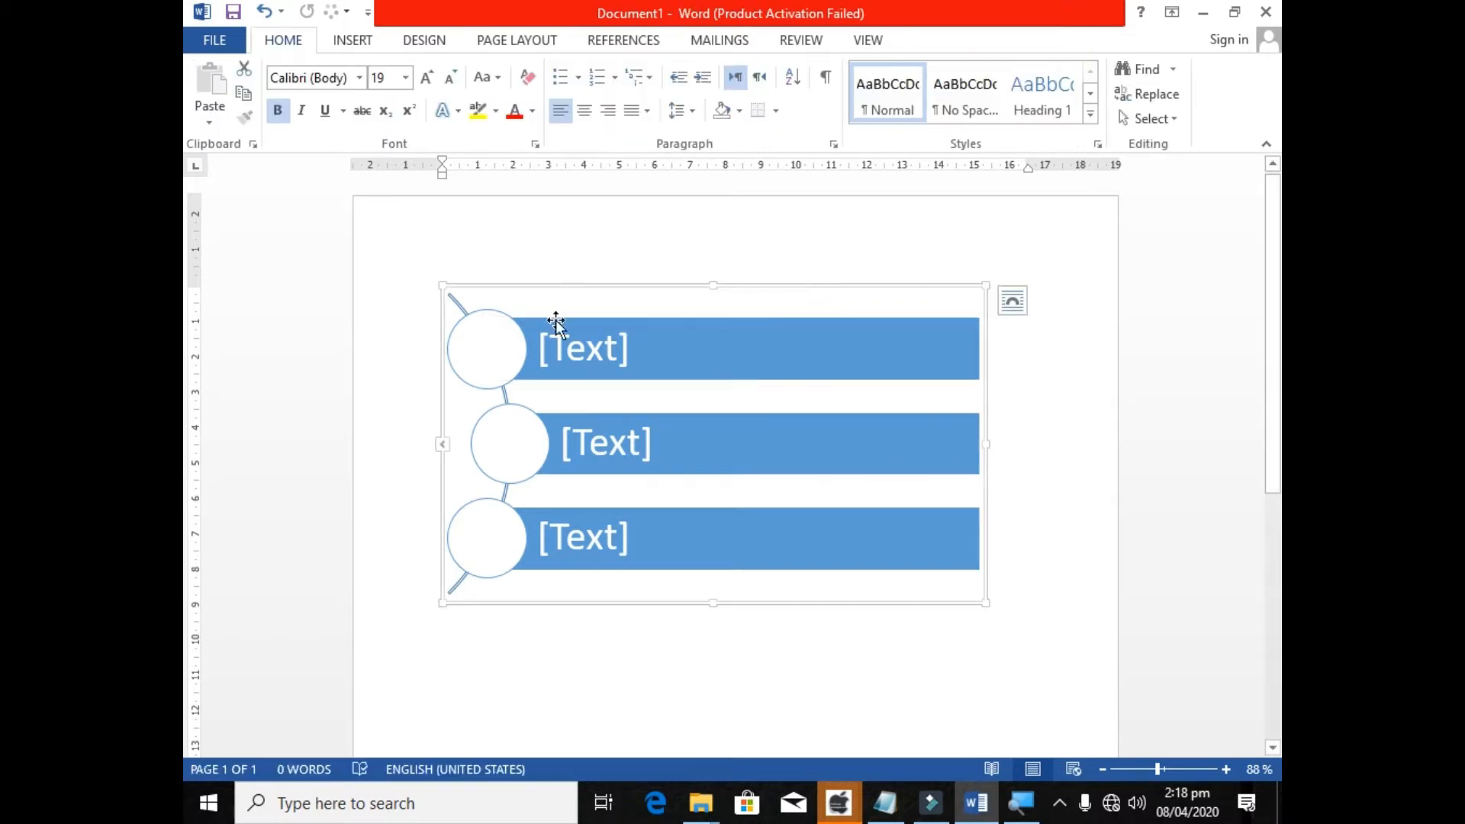
pyautogui.click(588, 286)
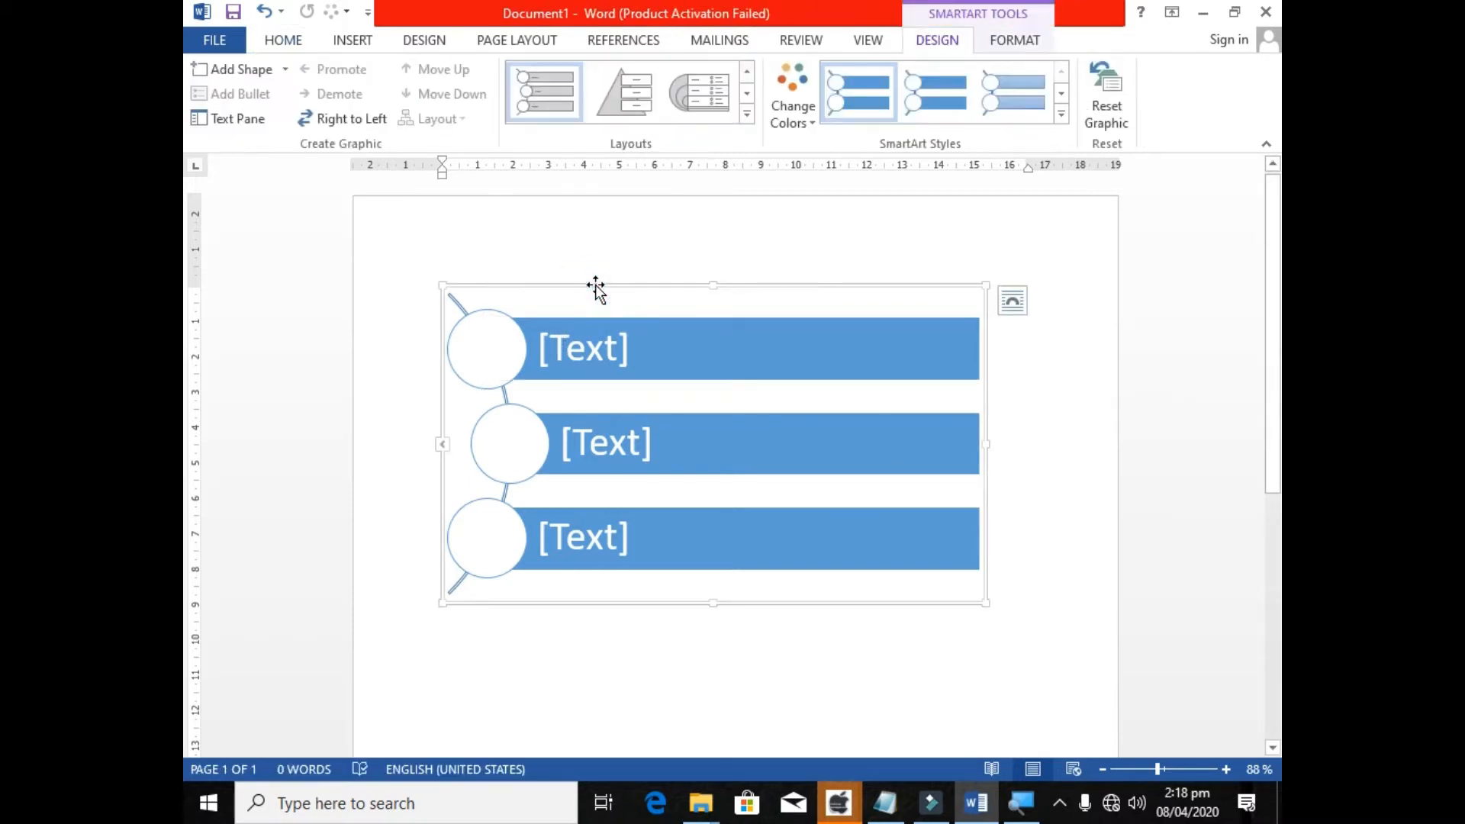
pyautogui.click(606, 341)
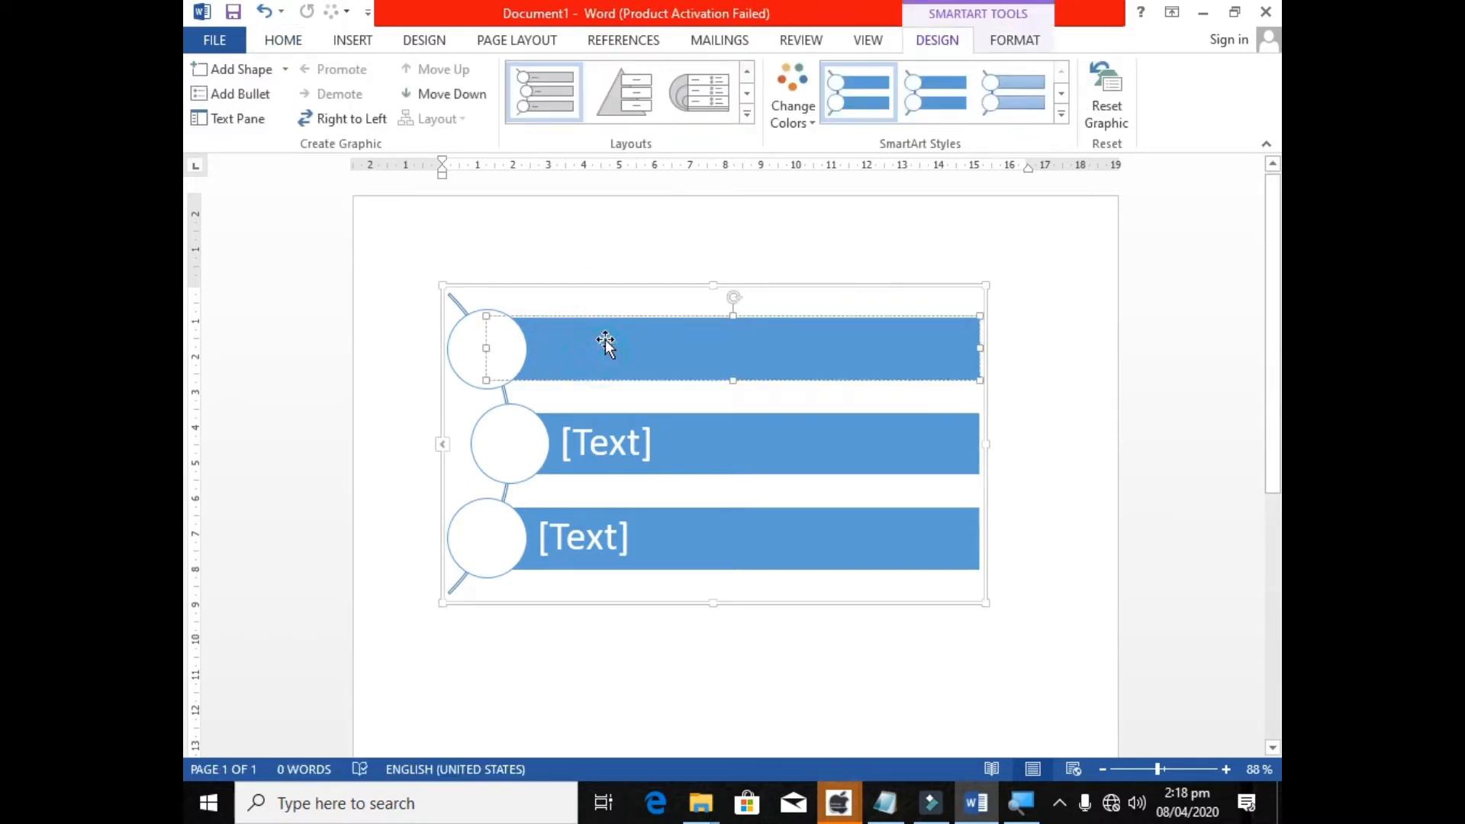
pyautogui.write('Mouse')
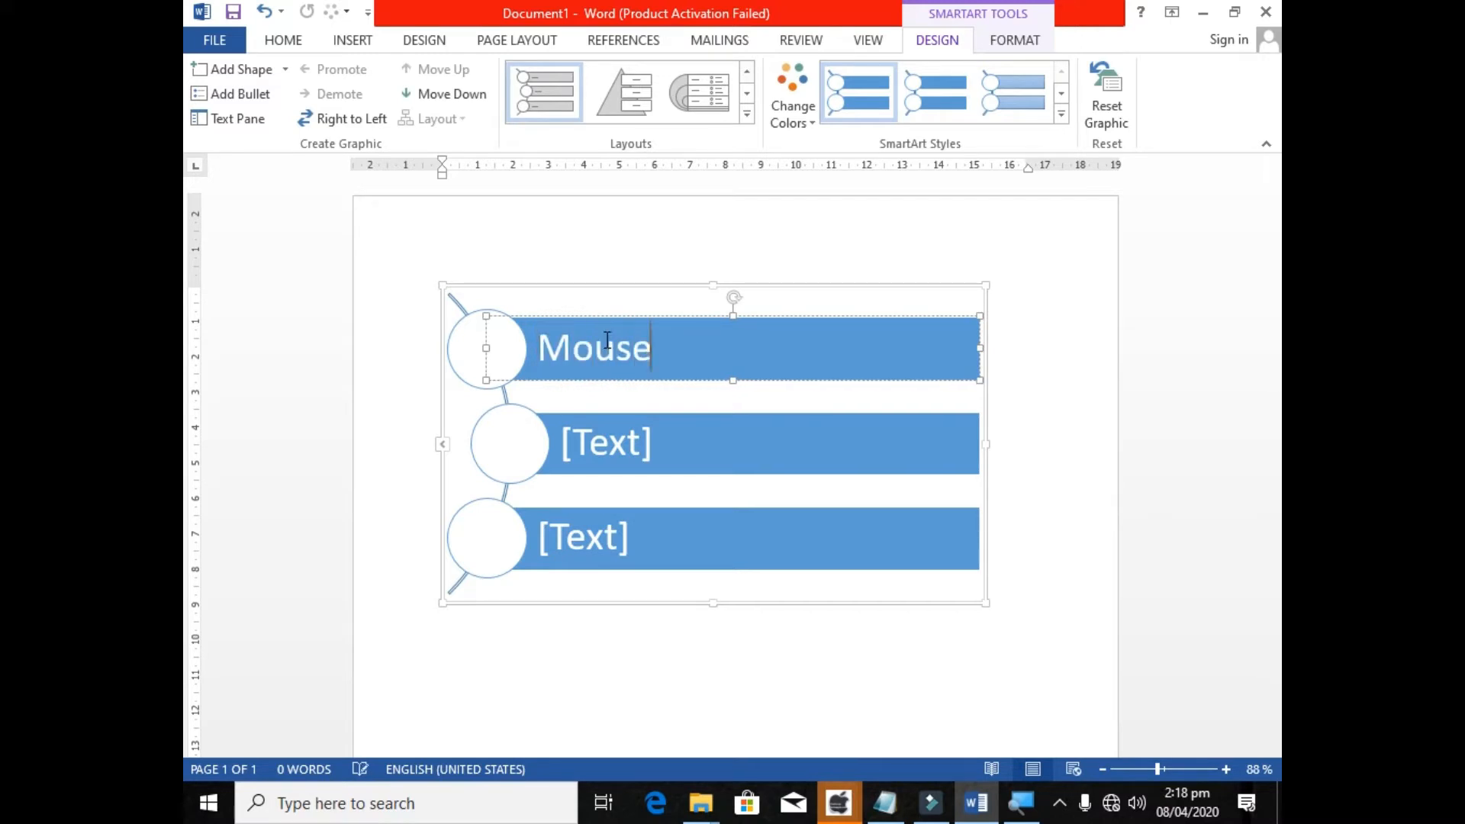
pyautogui.click(631, 450)
pyautogui.write('ey')
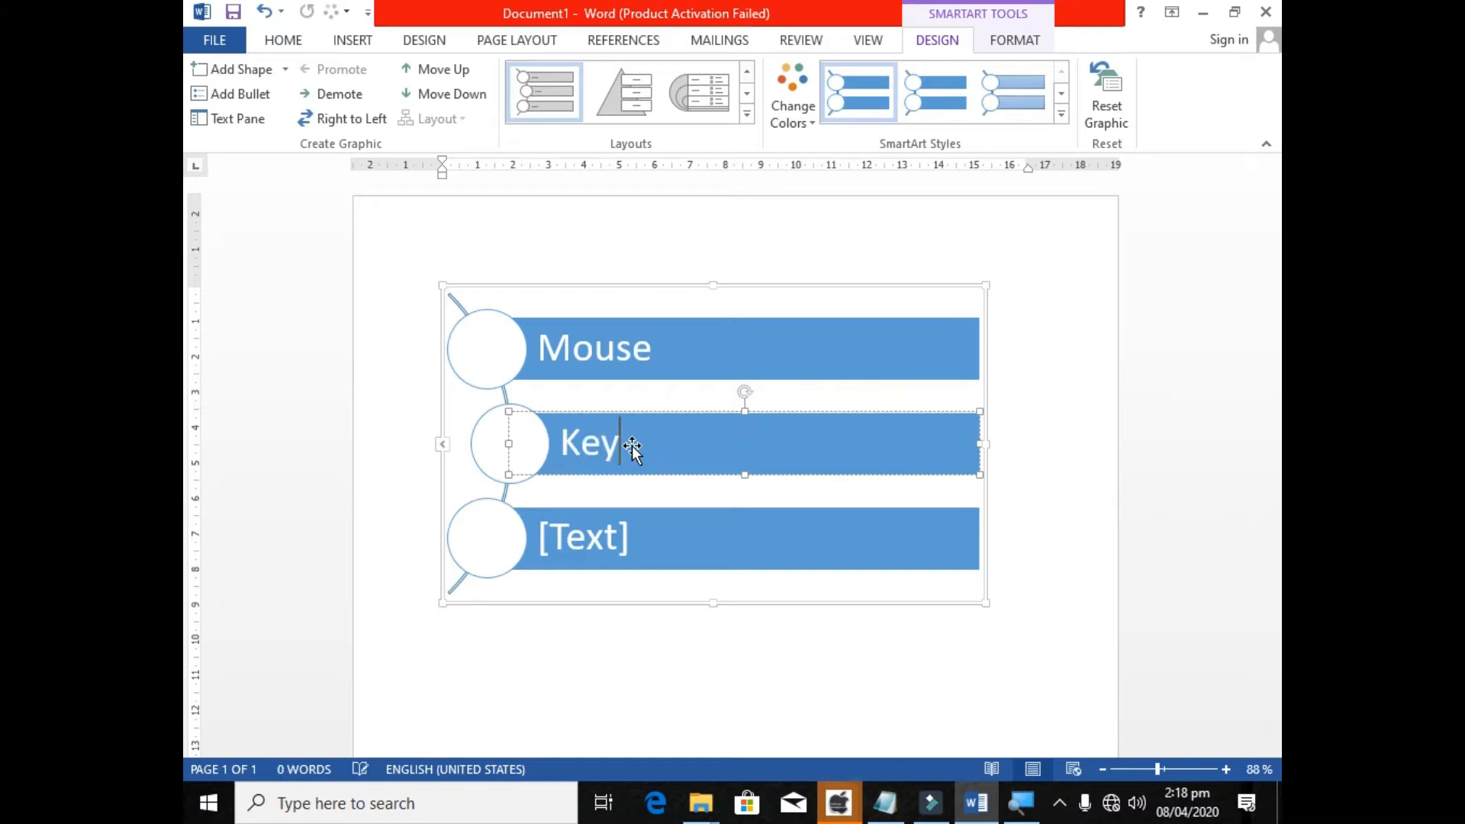
pyautogui.write('board')
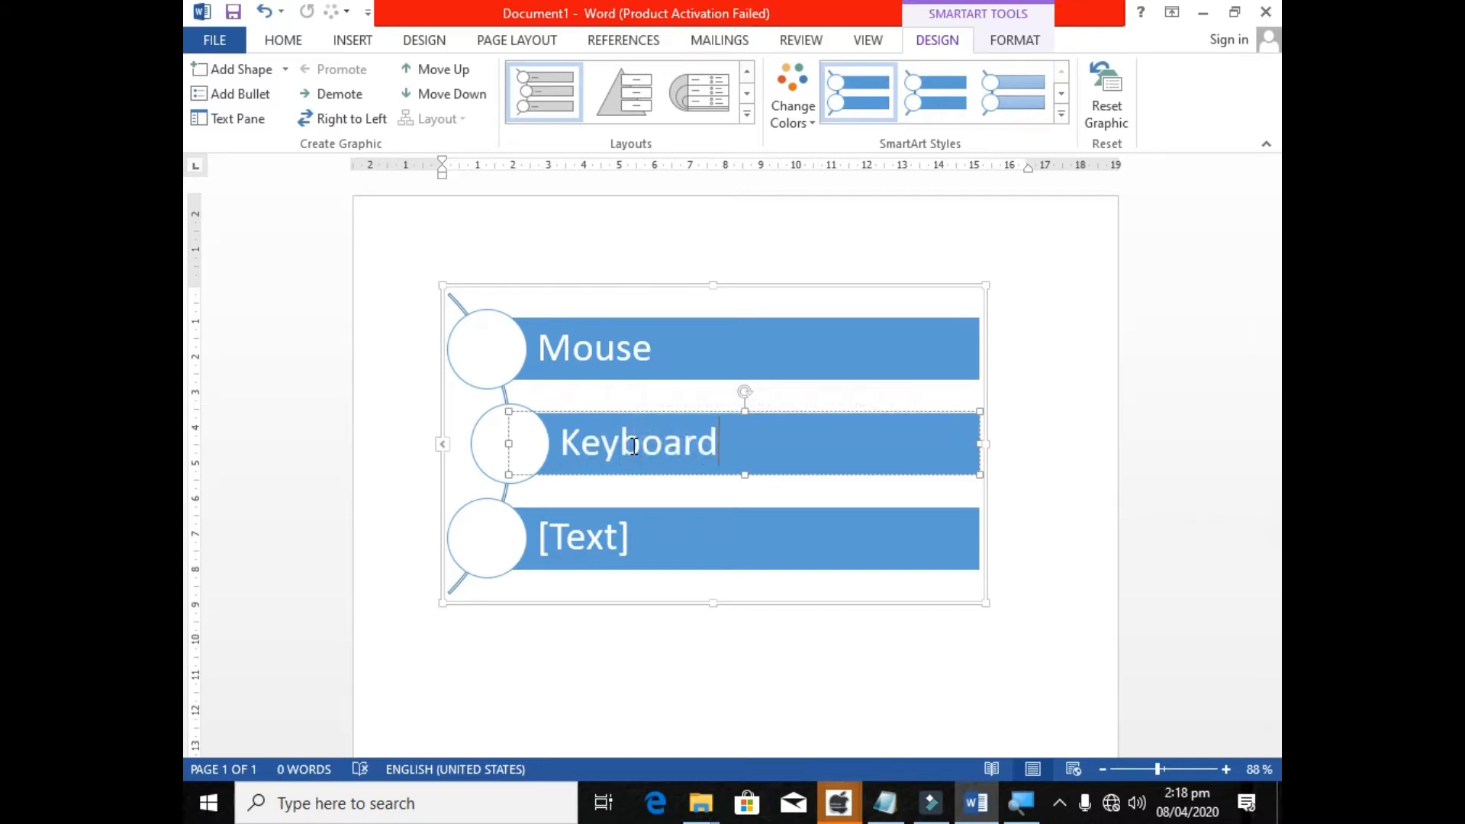
pyautogui.click(612, 532)
pyautogui.write('Mic')
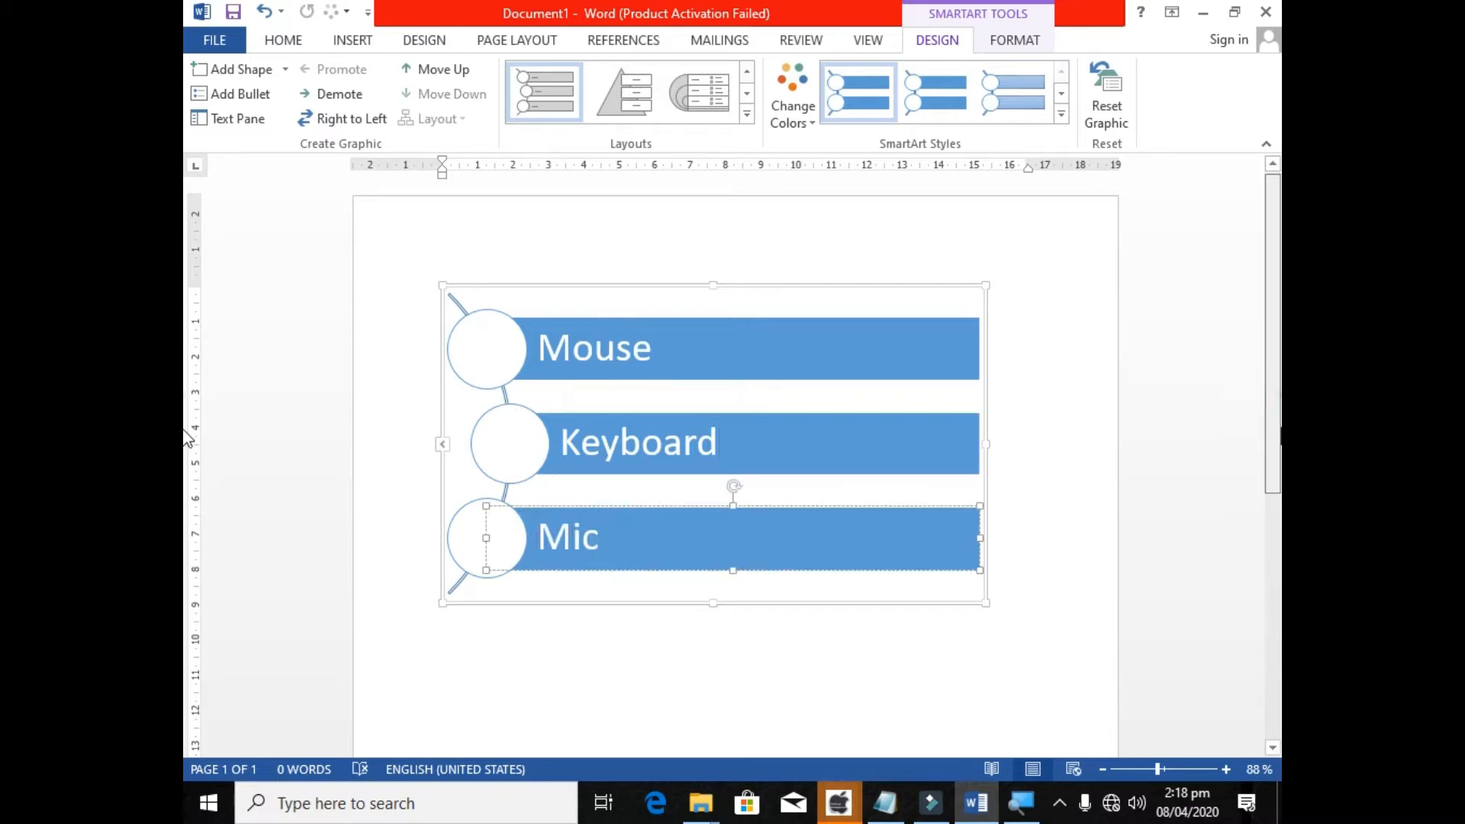
# Apply the Polished 3-D style to the SmartArt graphic and recolour it with the third Accent 1 colour scheme.
pyautogui.scroll(-3, 408, 286)
pyautogui.click(460, 245)
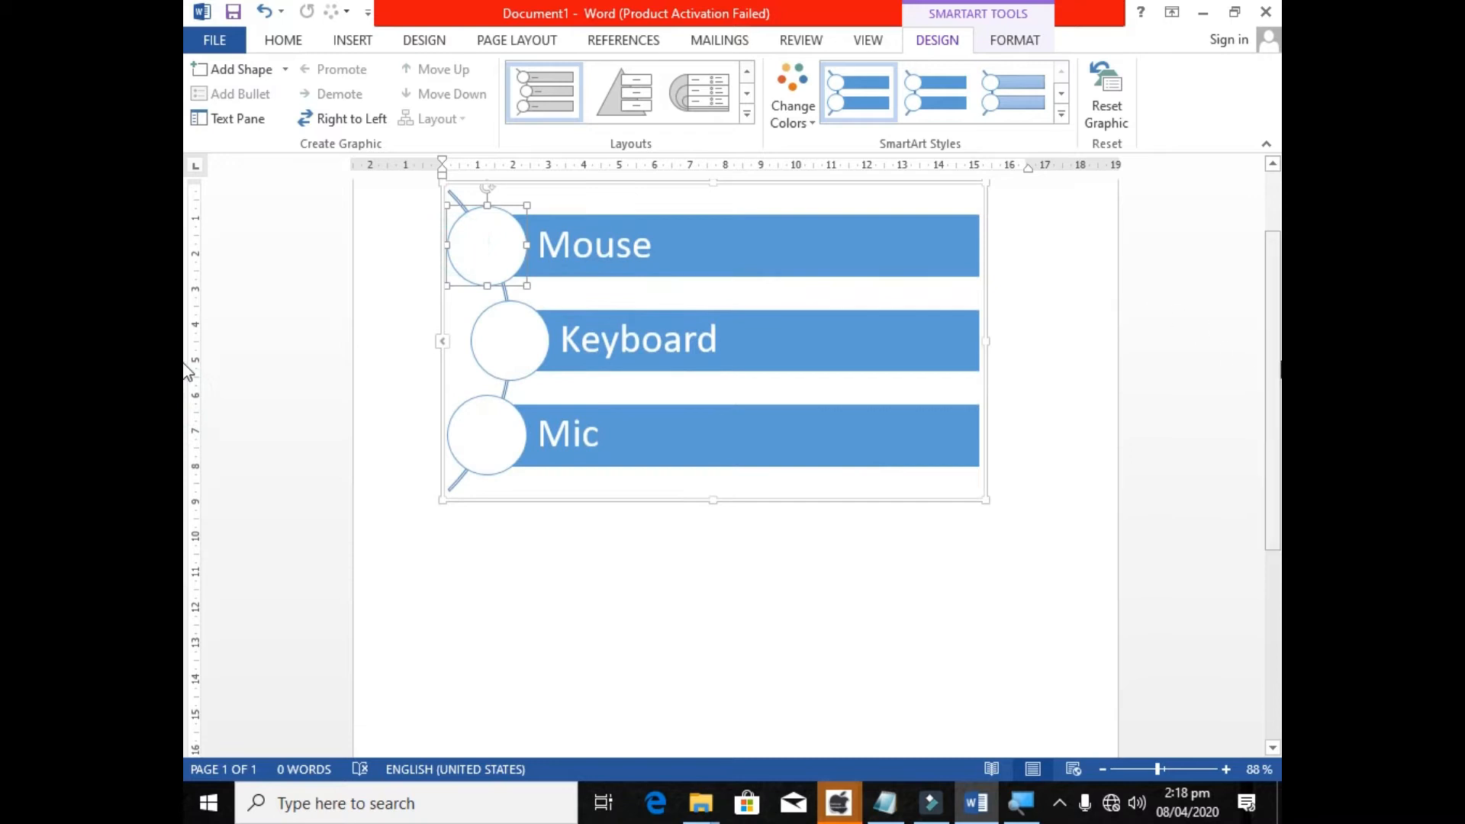
pyautogui.scroll(2, 1144, 310)
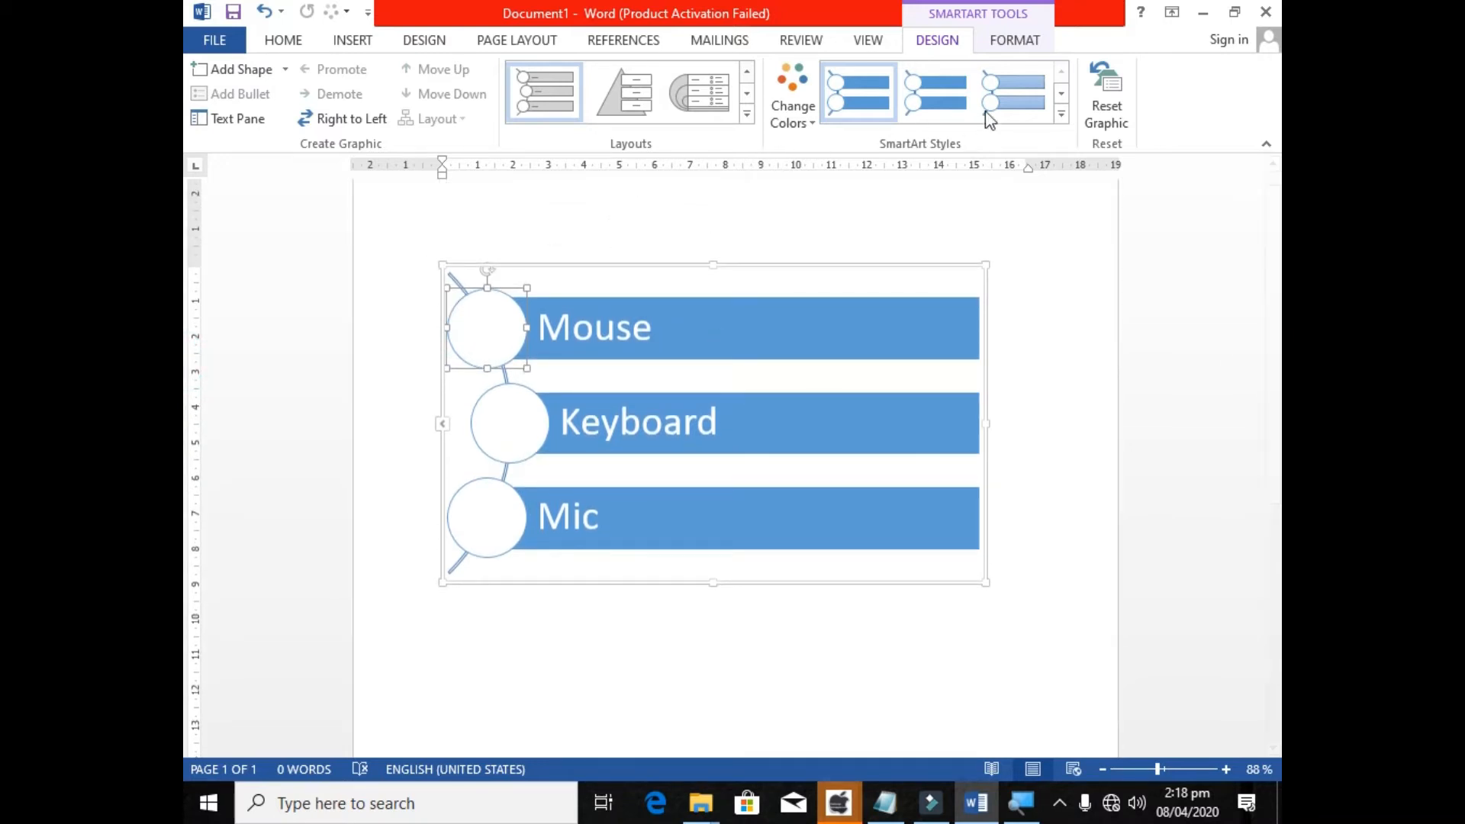
pyautogui.click(1061, 114)
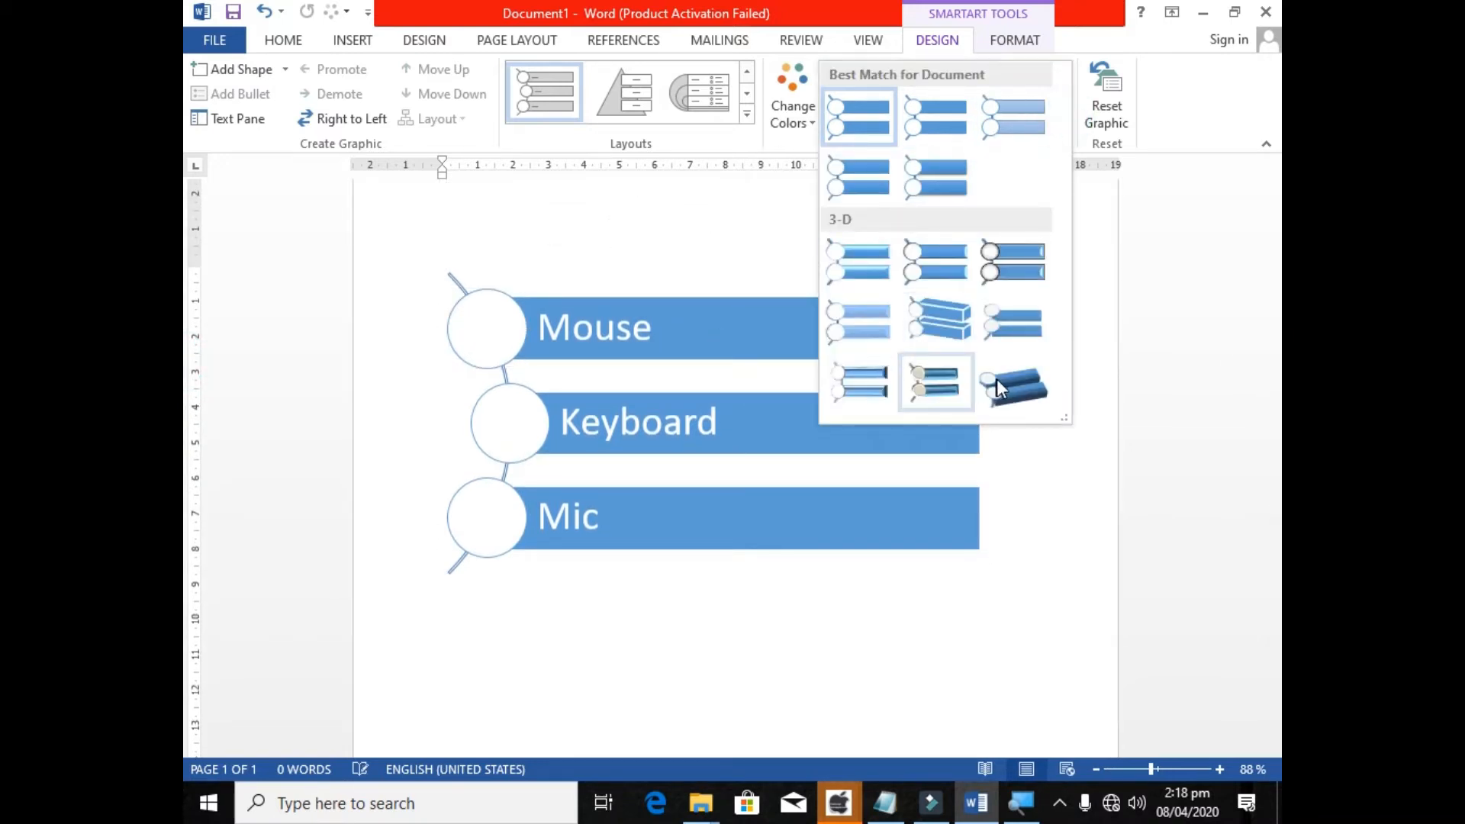
pyautogui.click(878, 256)
pyautogui.click(779, 119)
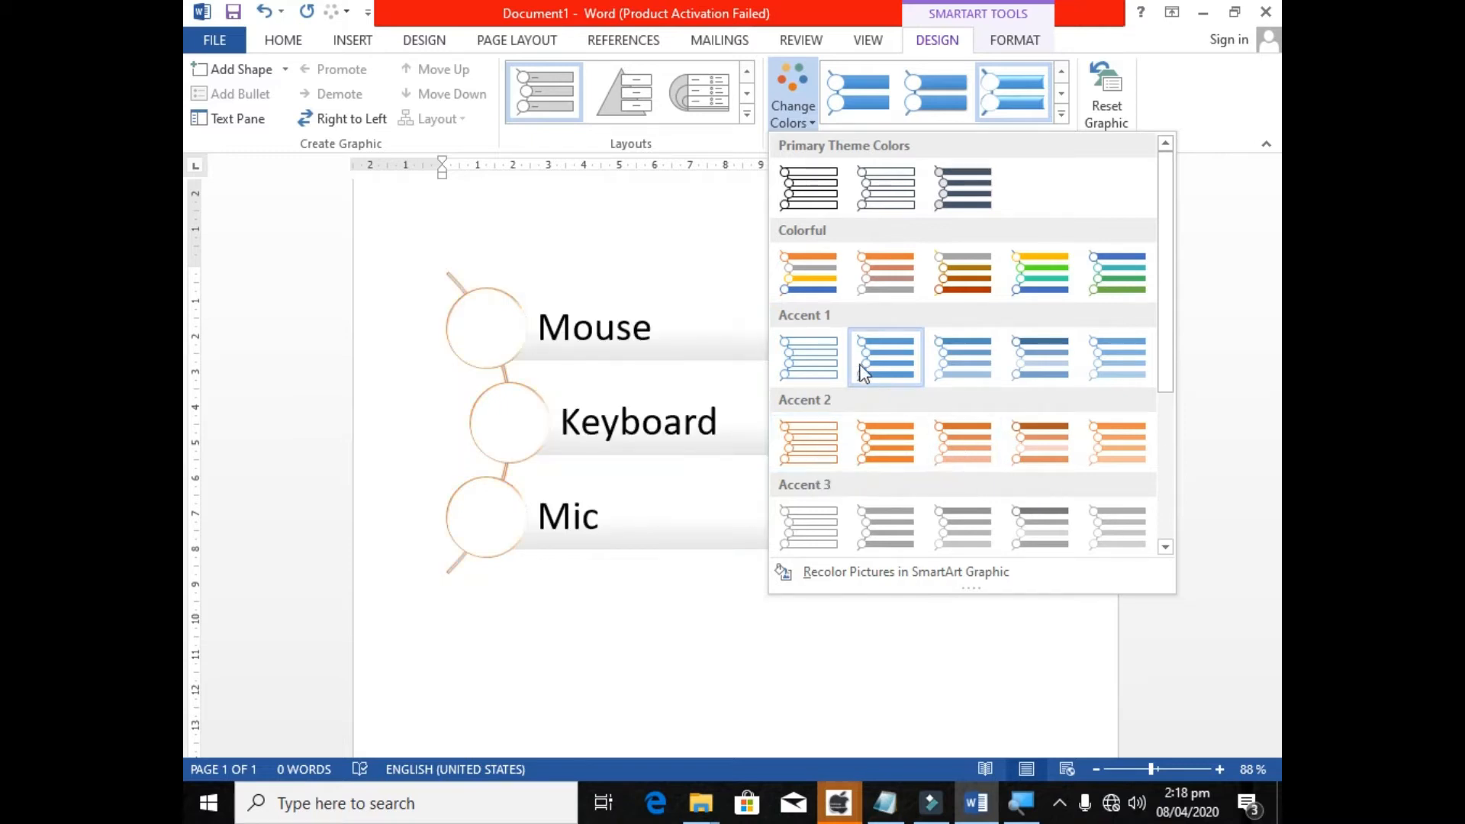
pyautogui.click(946, 364)
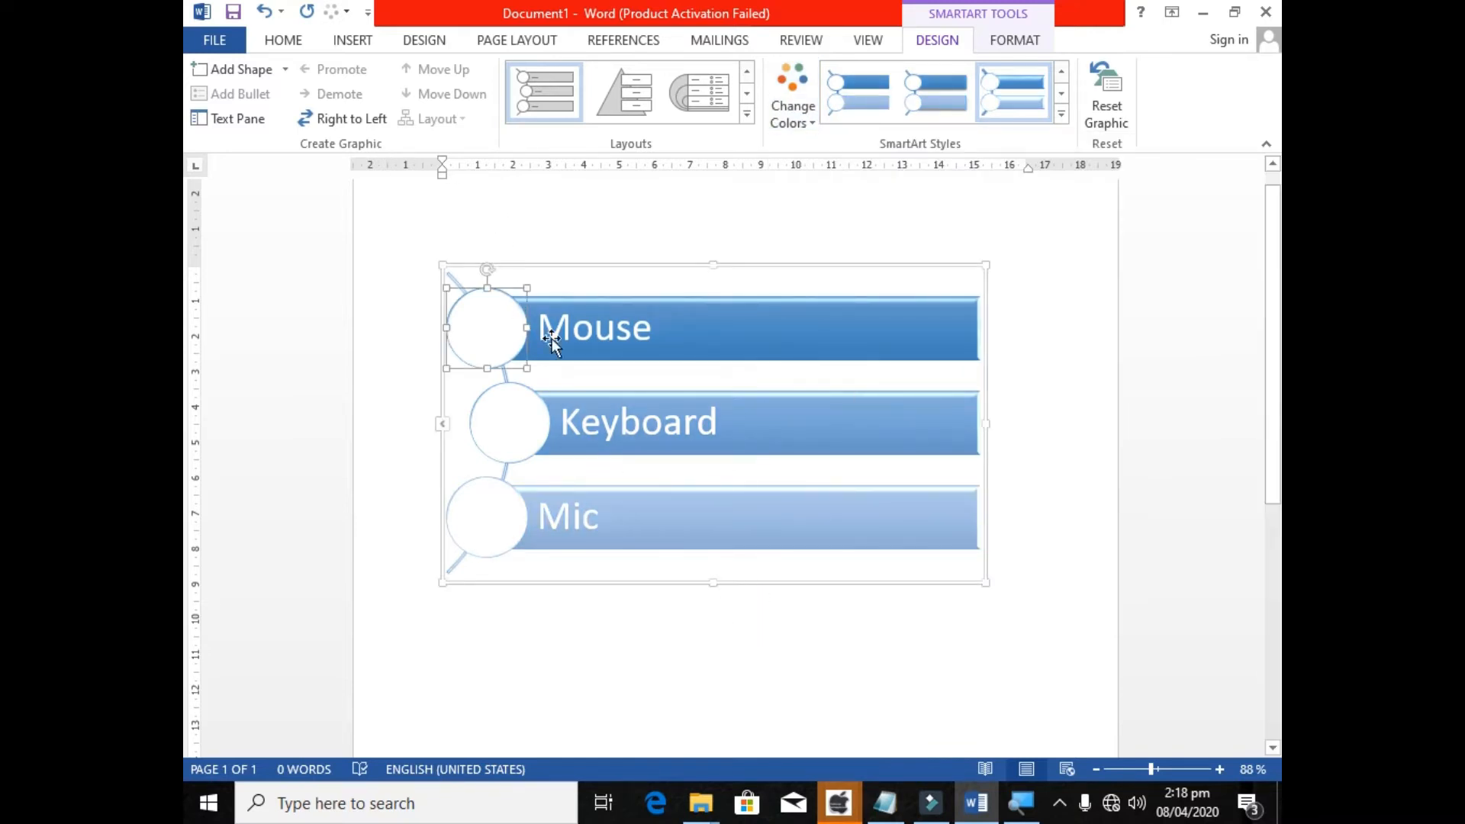
# Select the whole SmartArt graphic and reset its formatting to discard the style and colour changes.
pyautogui.click(622, 279)
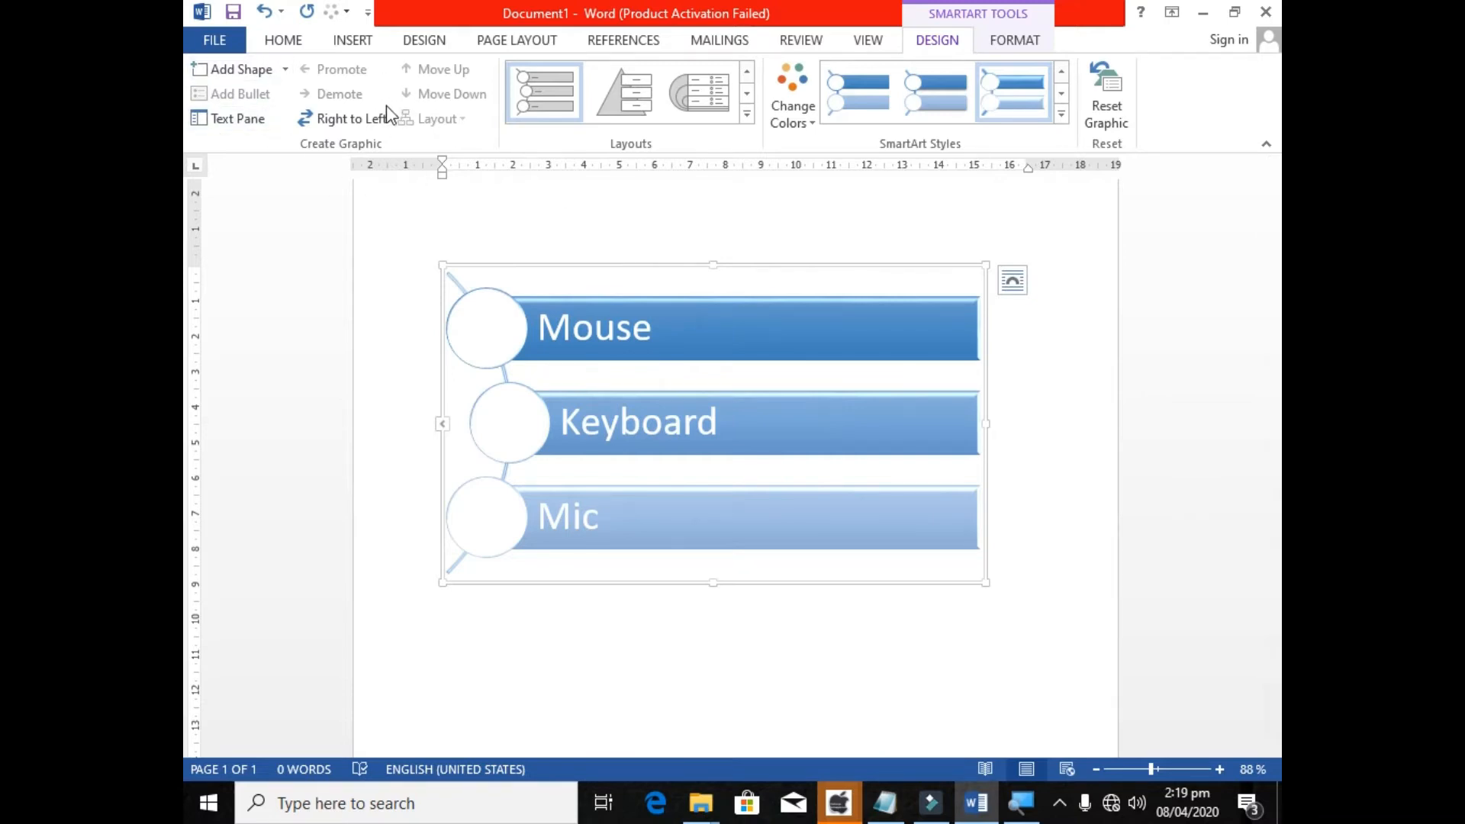
pyautogui.click(612, 261)
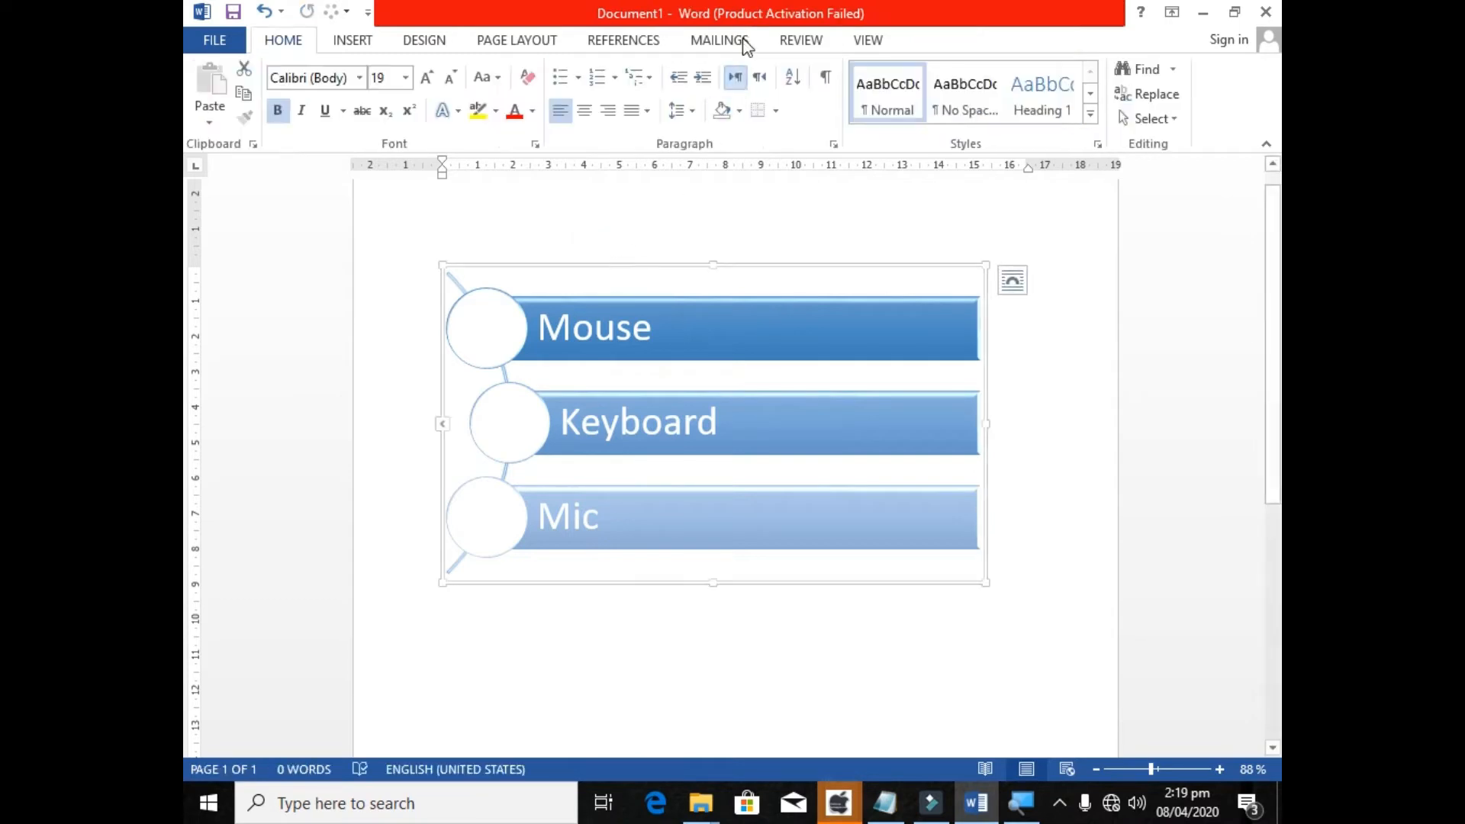
pyautogui.click(755, 267)
pyautogui.click(1013, 48)
pyautogui.click(943, 43)
pyautogui.click(985, 41)
pyautogui.click(954, 43)
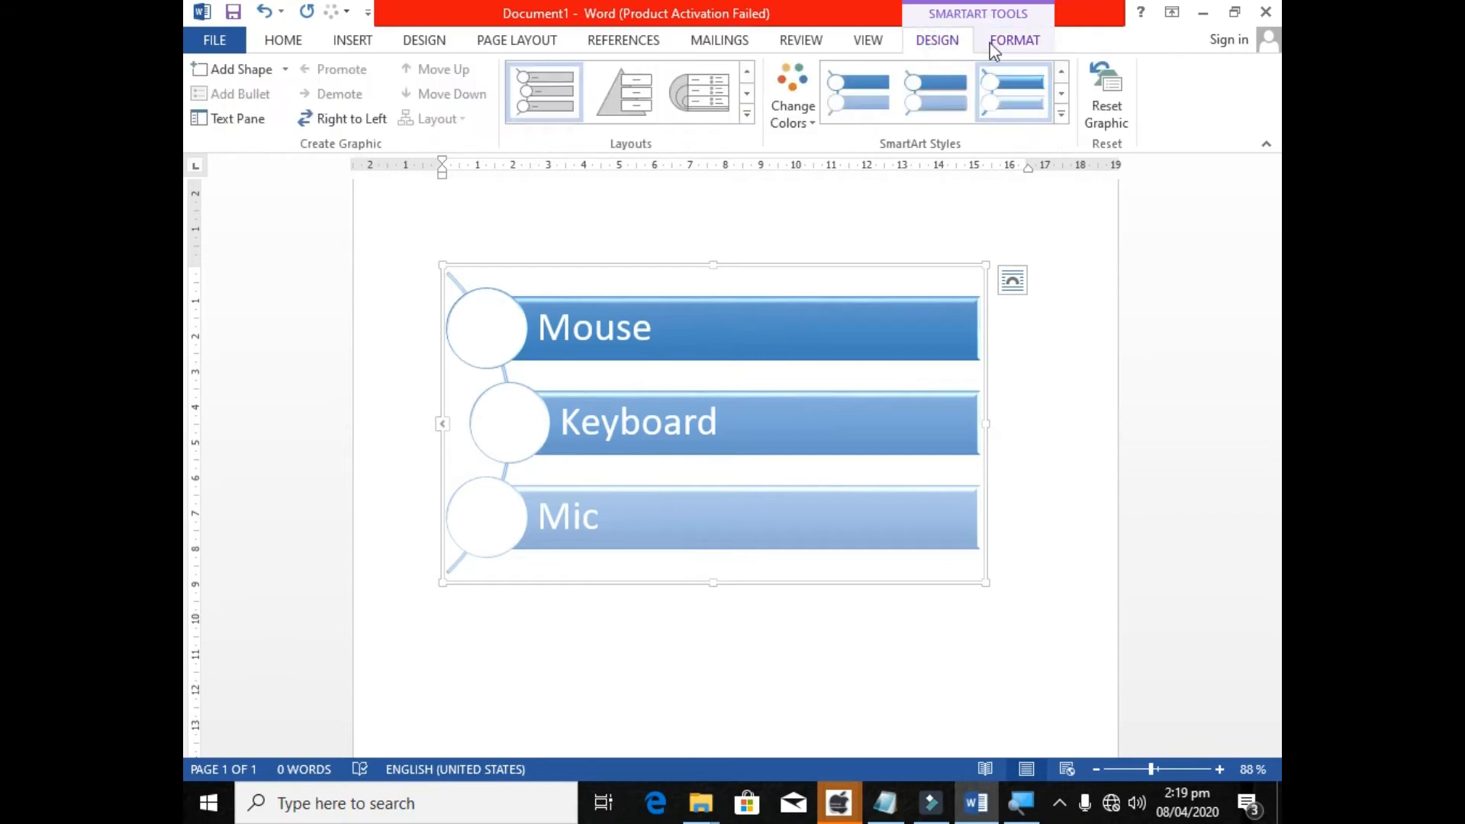
pyautogui.click(1102, 86)
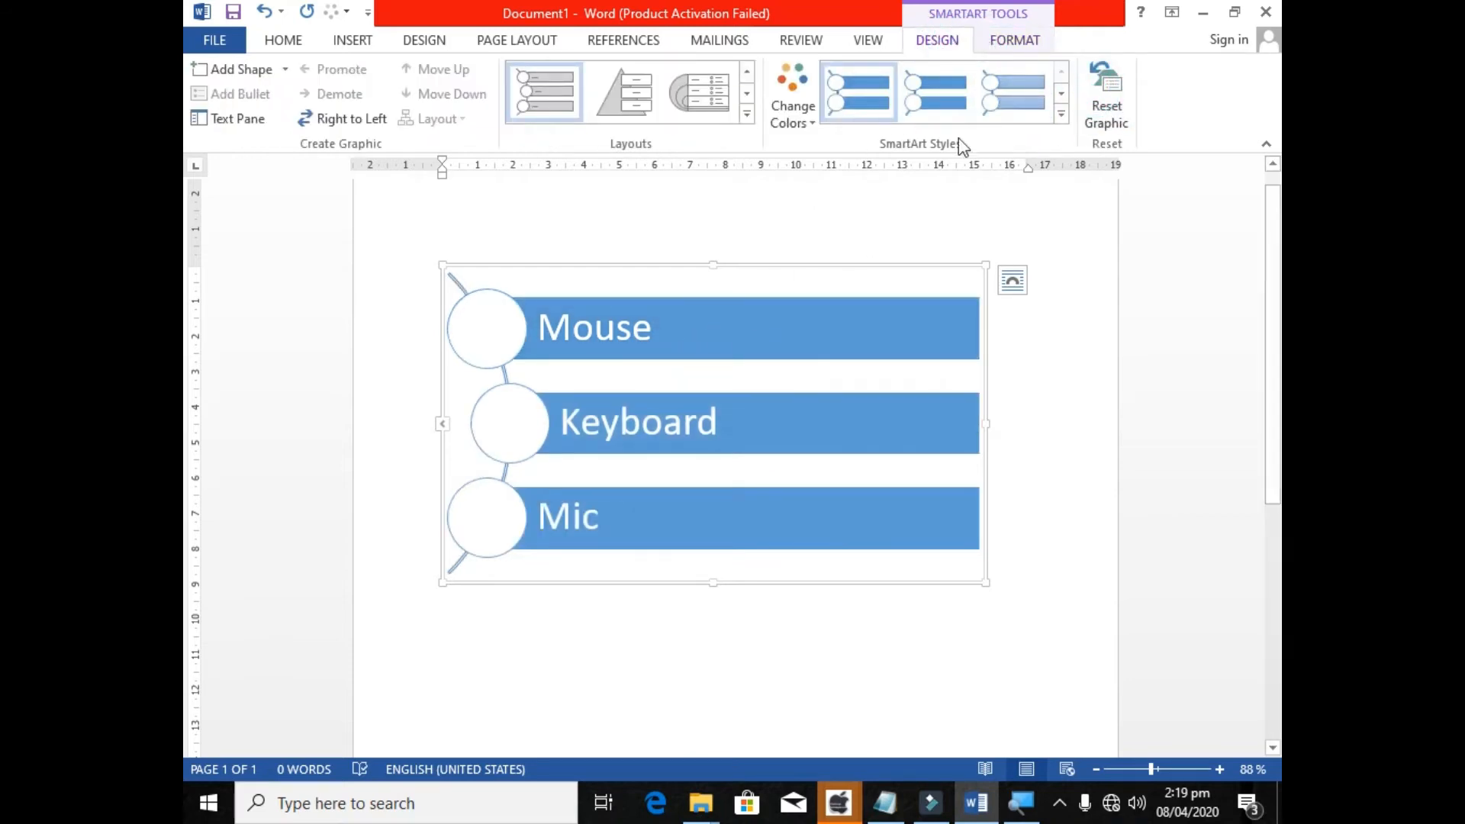
# Try the outlined Accent 2 colour scheme on the graphic and replace it with the second Colorful scheme, orange to grey.
pyautogui.click(801, 108)
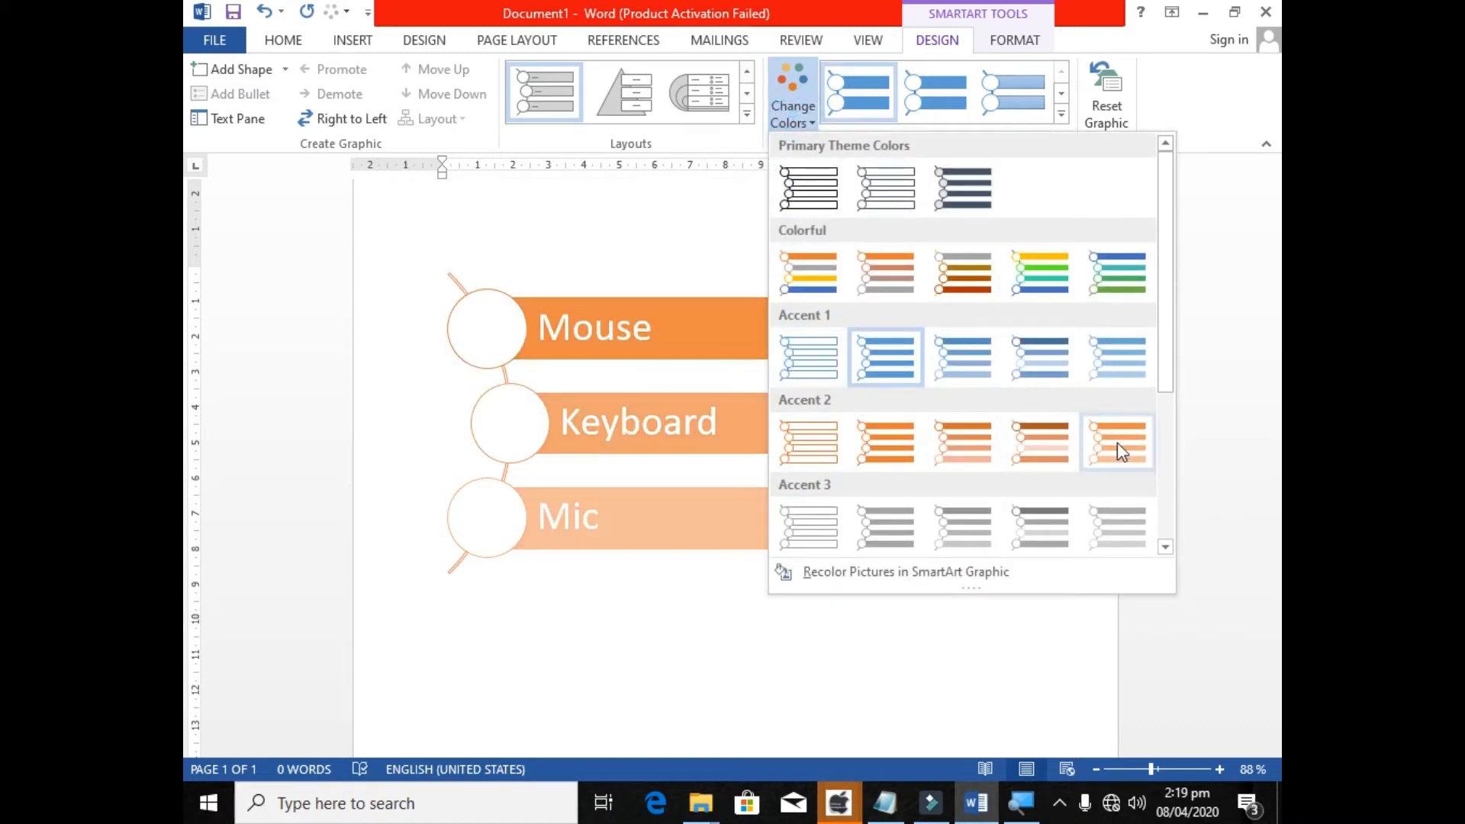
pyautogui.click(821, 452)
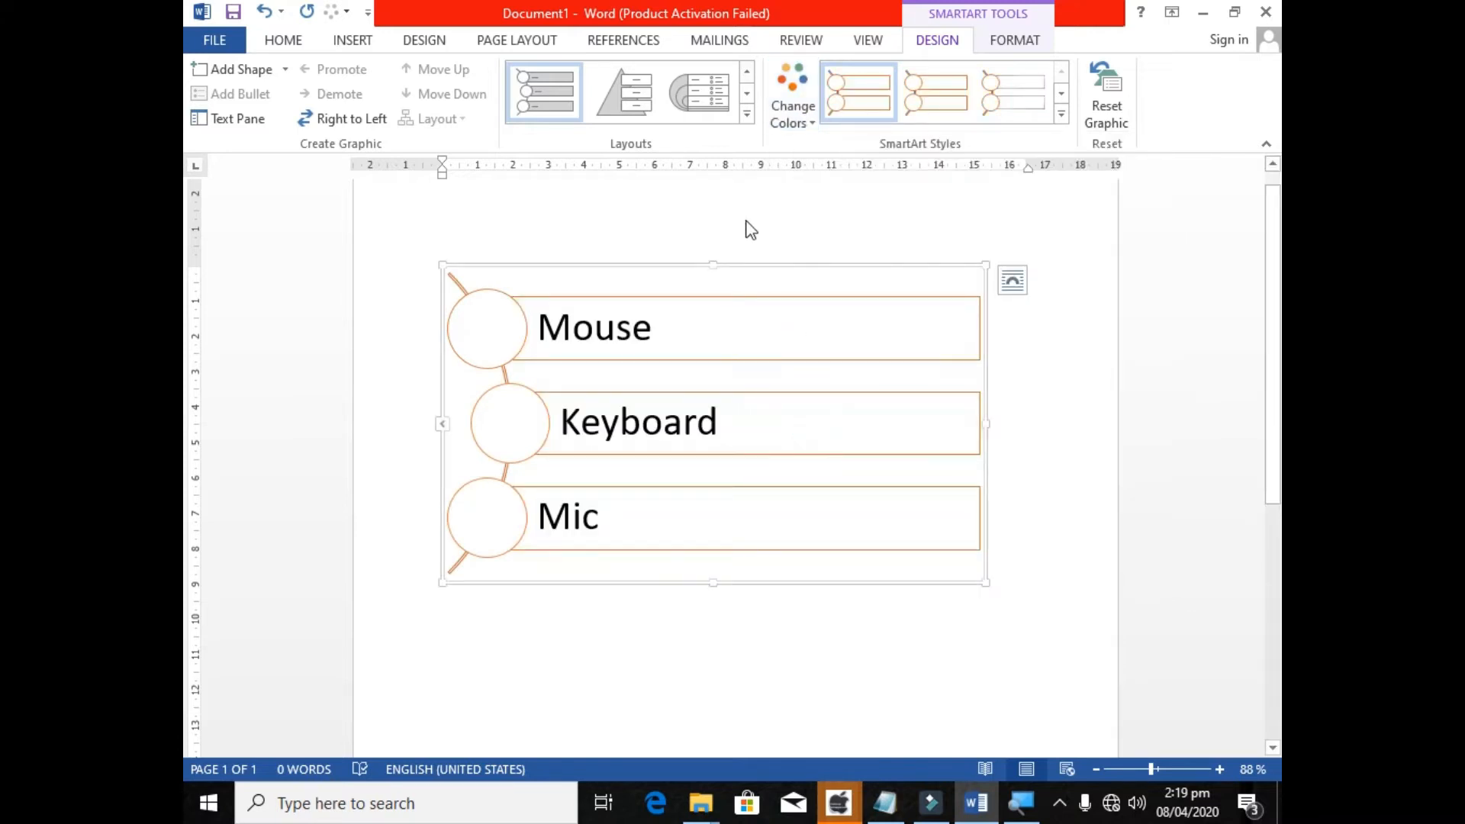
pyautogui.click(792, 114)
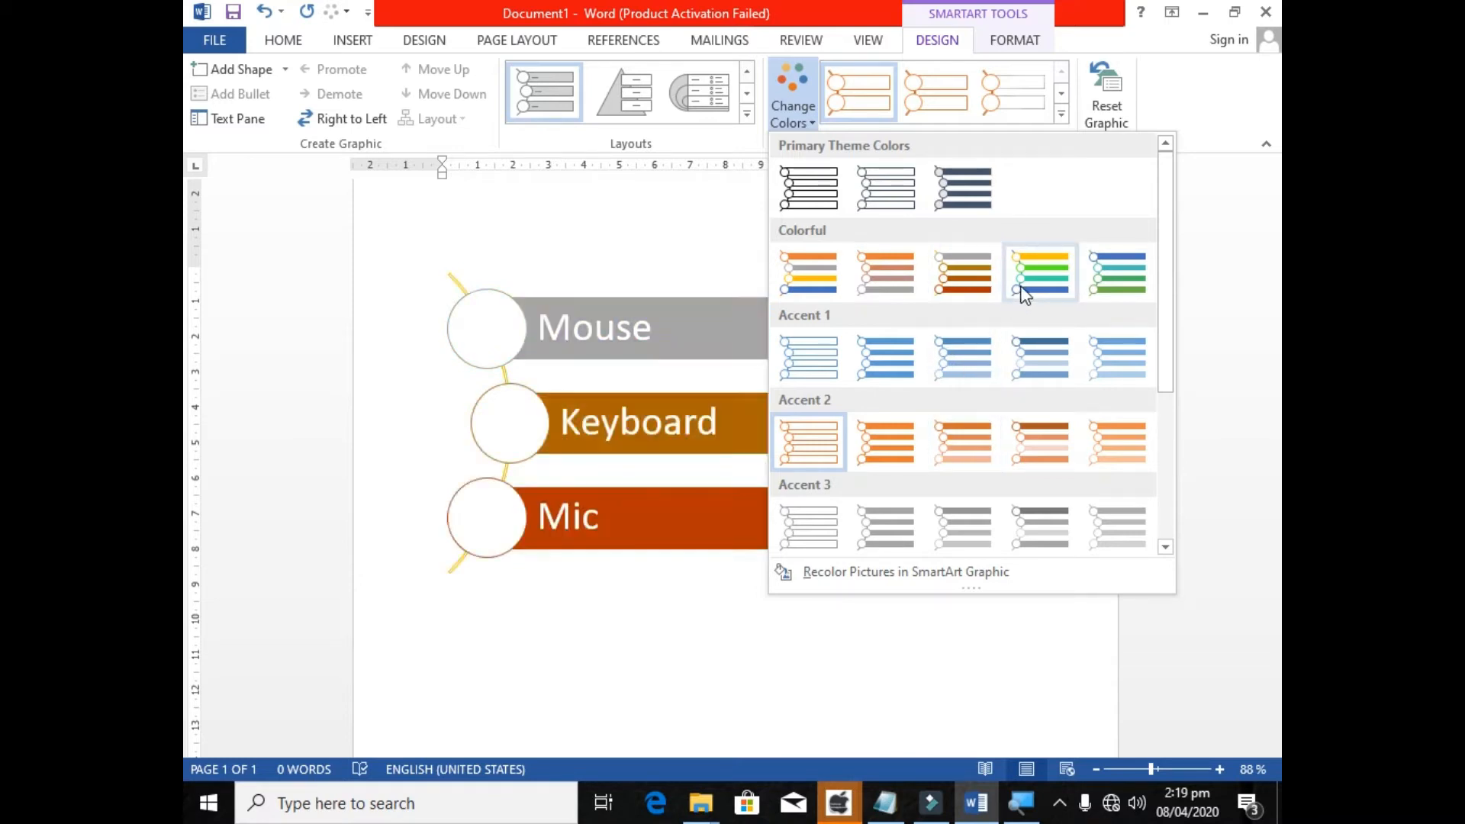
pyautogui.click(909, 279)
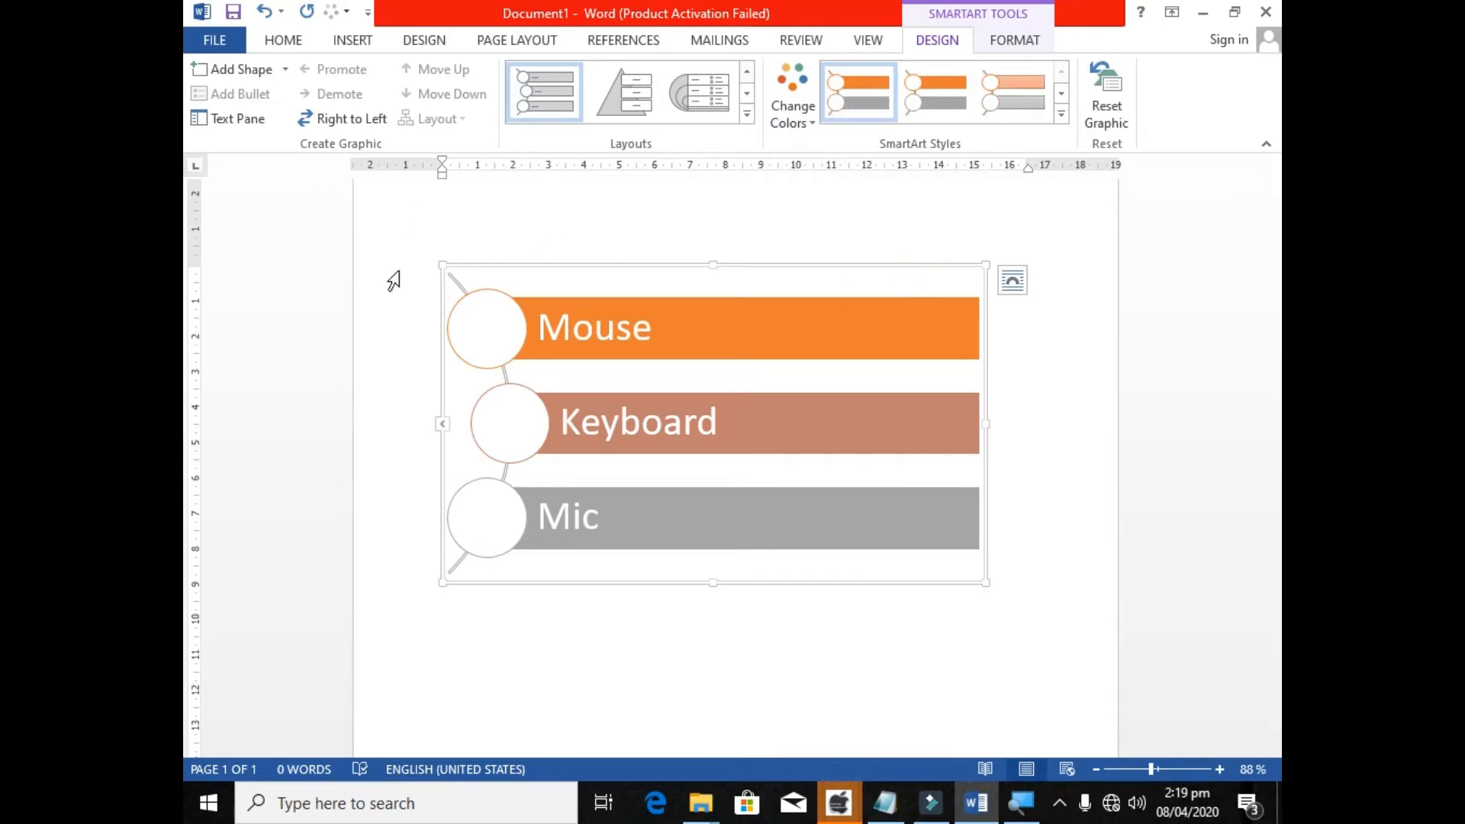
# Open the text pane of the SmartArt graphic and move it slightly higher and closer to the graphic.
pyautogui.click(562, 261)
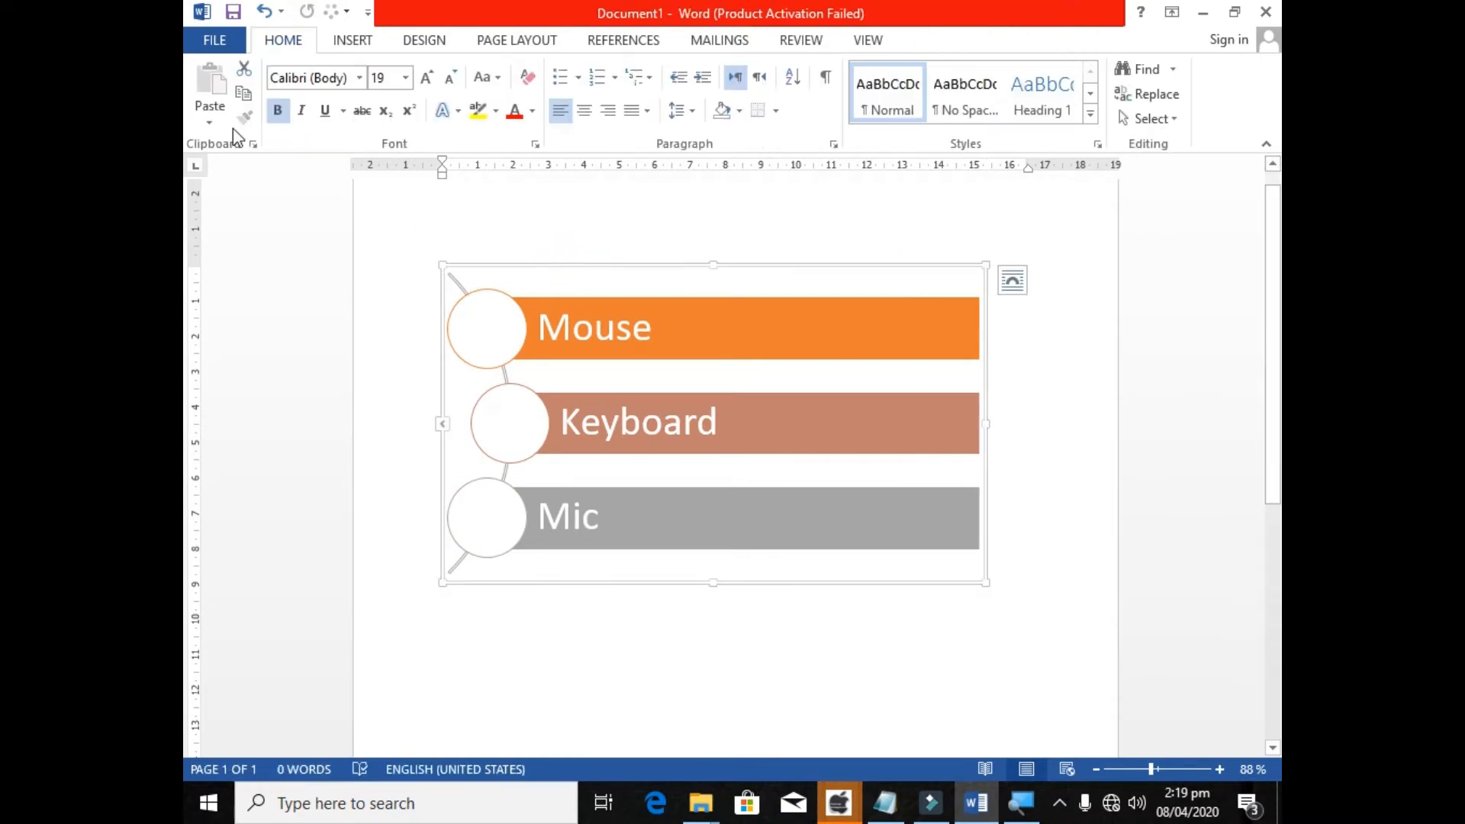
pyautogui.click(523, 267)
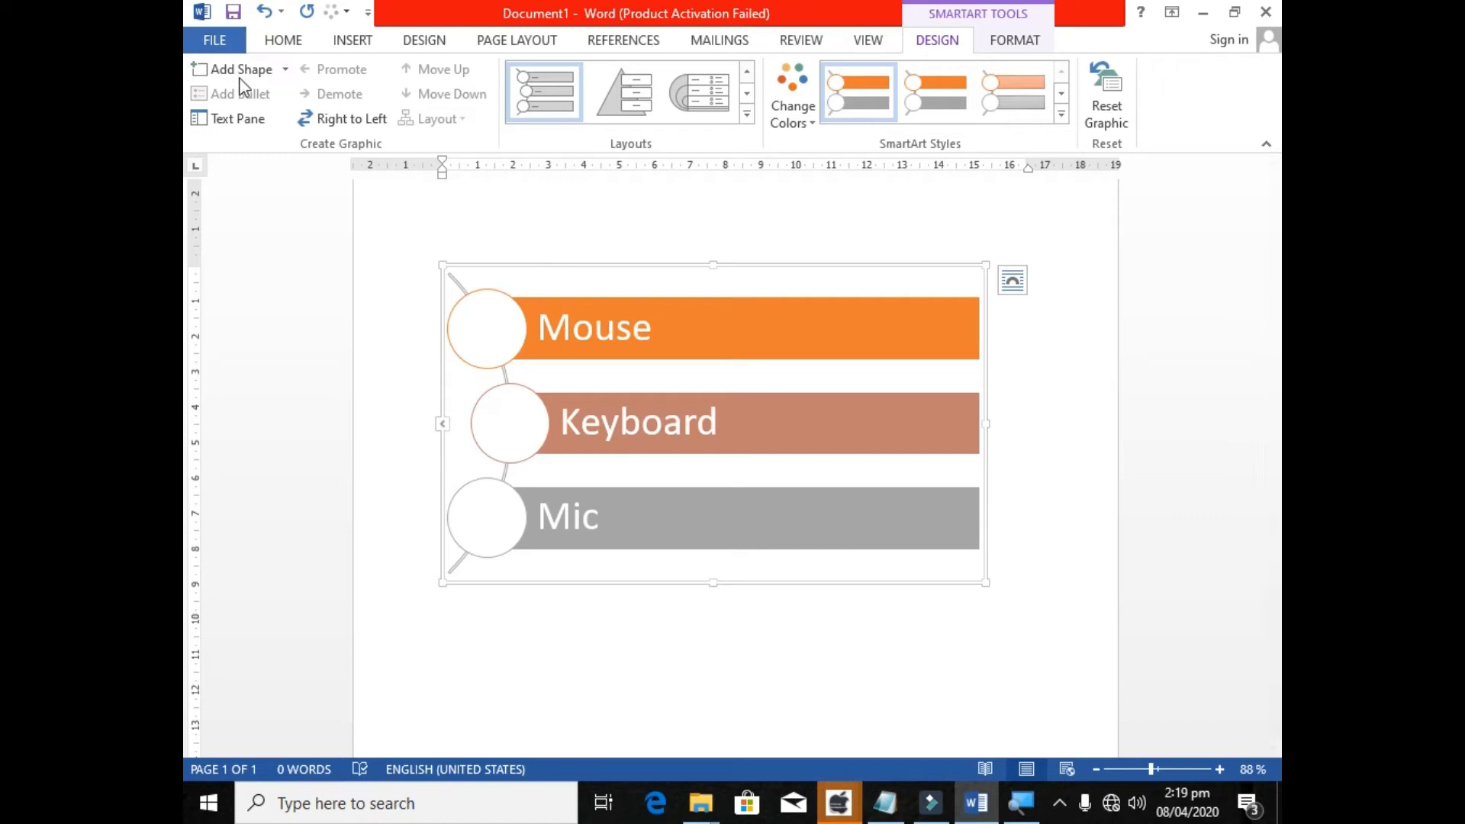
pyautogui.click(241, 118)
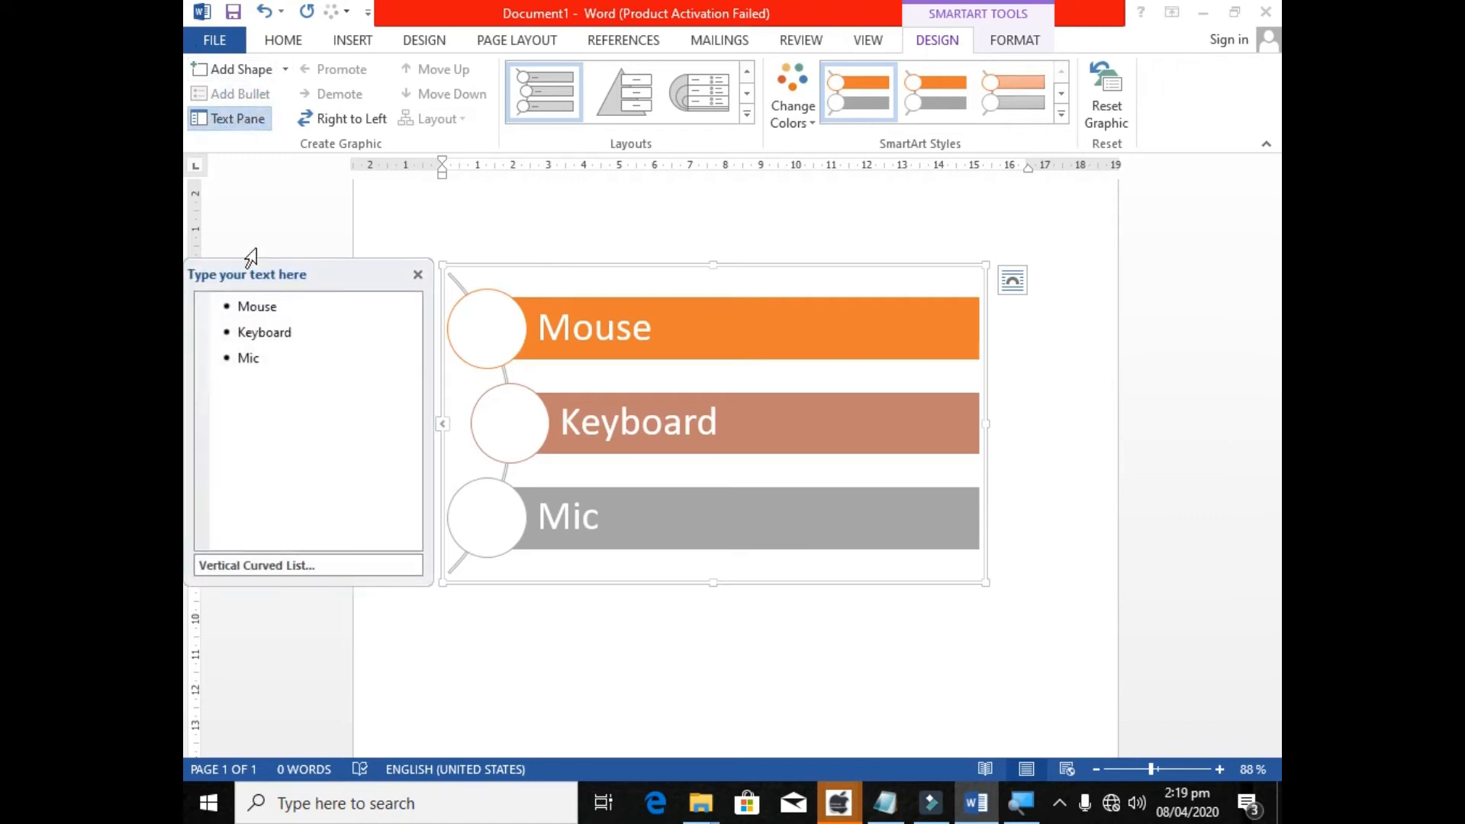
pyautogui.moveTo(310, 256); pyautogui.dragTo(321, 207)
# Add an empty bullet below Mouse in the text pane and demote it to a sub-bullet.
pyautogui.click(309, 256)
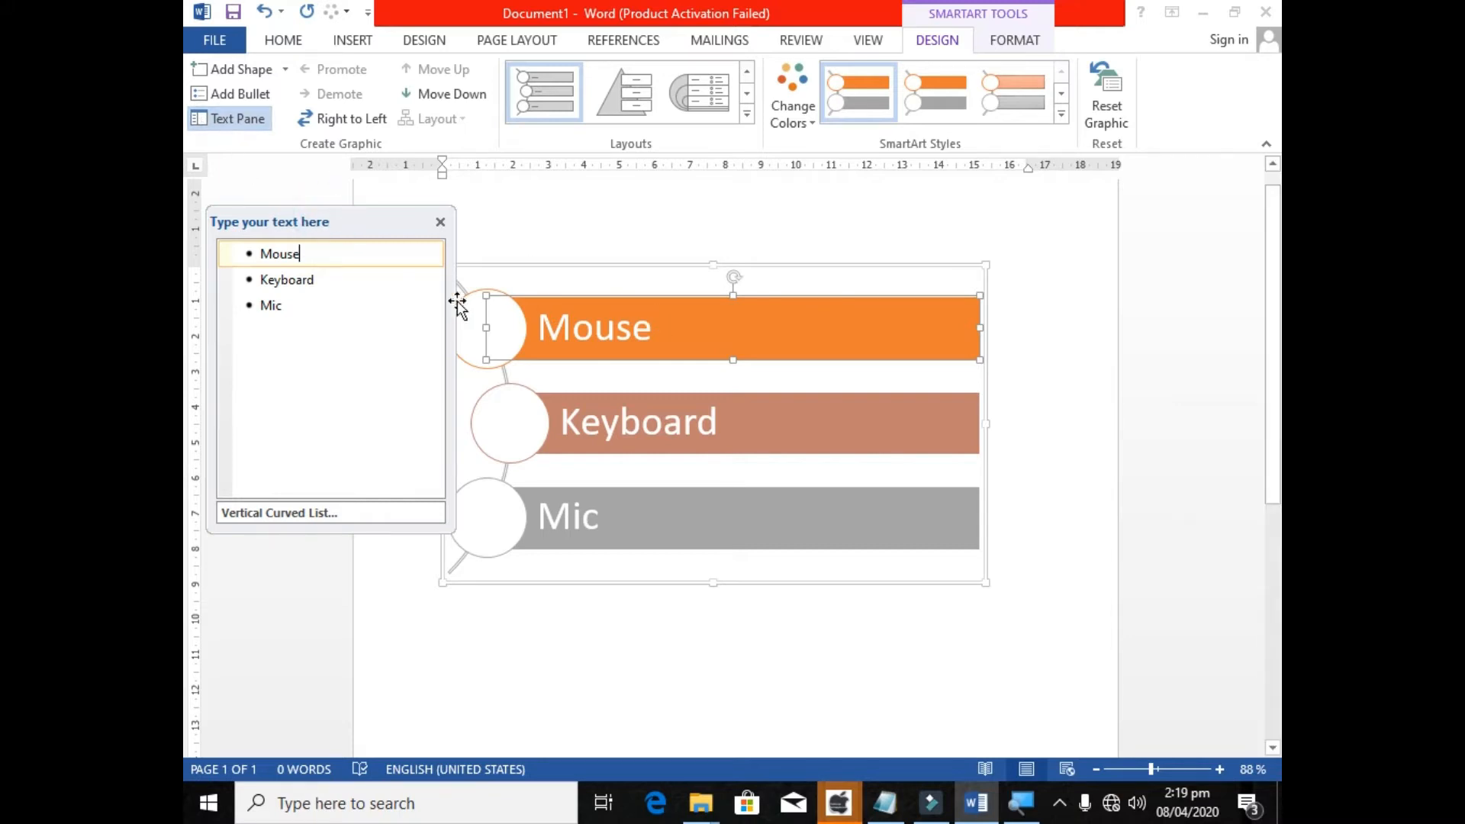
pyautogui.press('Return')
pyautogui.press('Tab')
pyautogui.hotkey('shift', 'Tab')
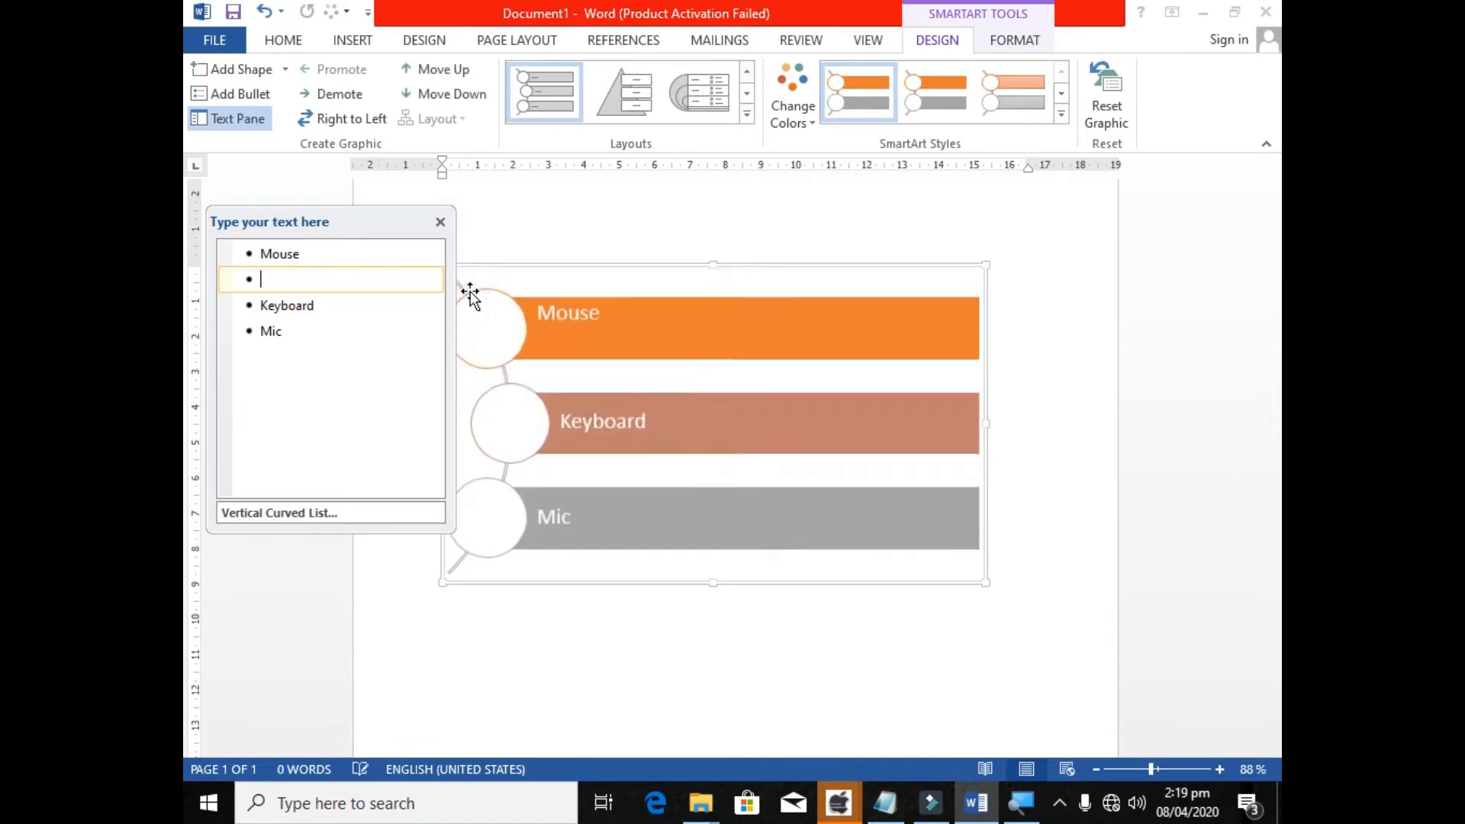
pyautogui.press('Tab')
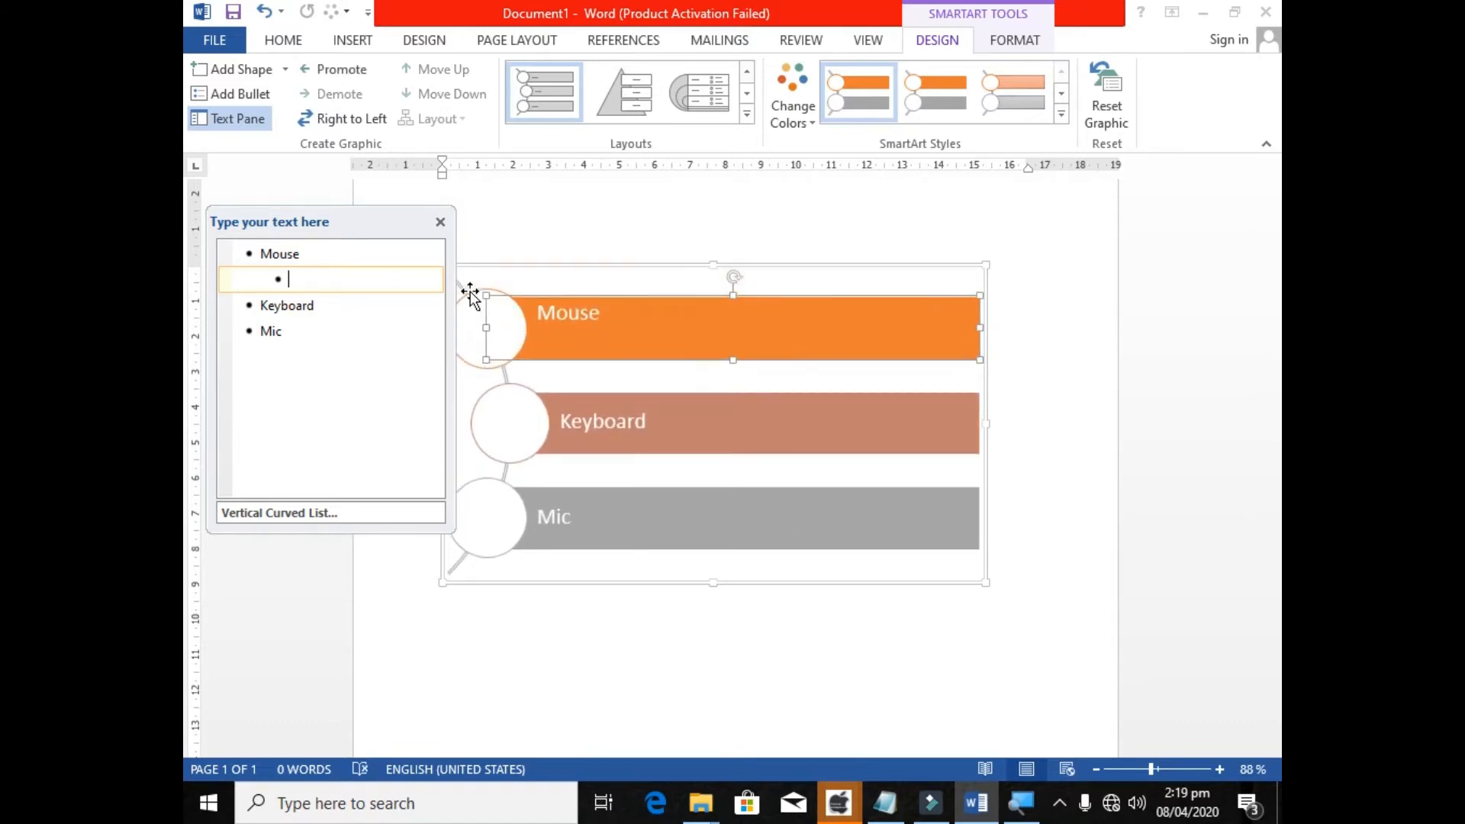
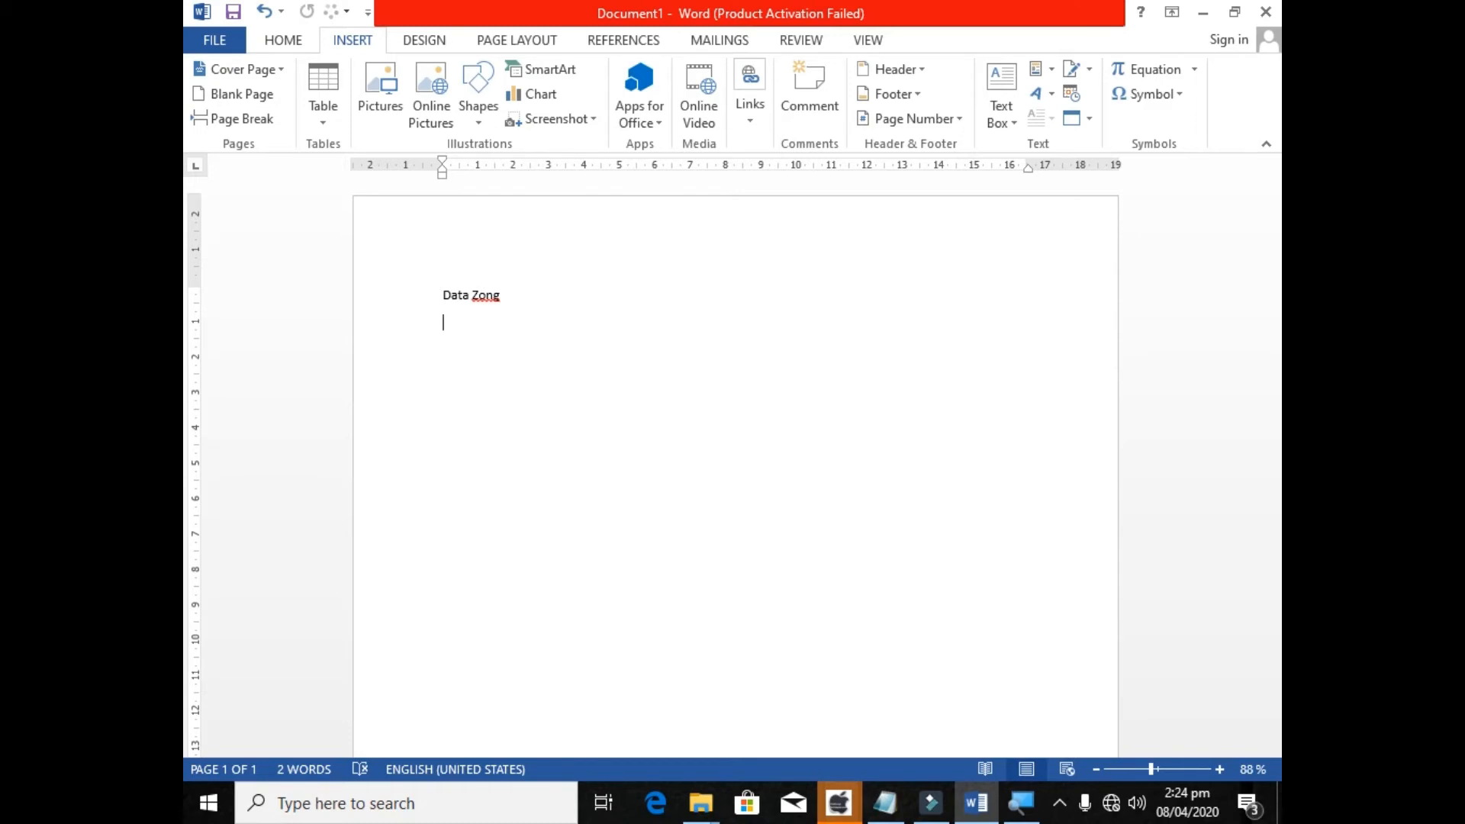
# Enter Total and 50 GB on separate lines below Data Zong.
pyautogui.write('Total')
pyautogui.press('Return')
pyautogui.write('50 GB')
pyautogui.press('Return')
# Add the lines 20 GB and 30 GB below the 50 GB line.
pyautogui.write('15 G')
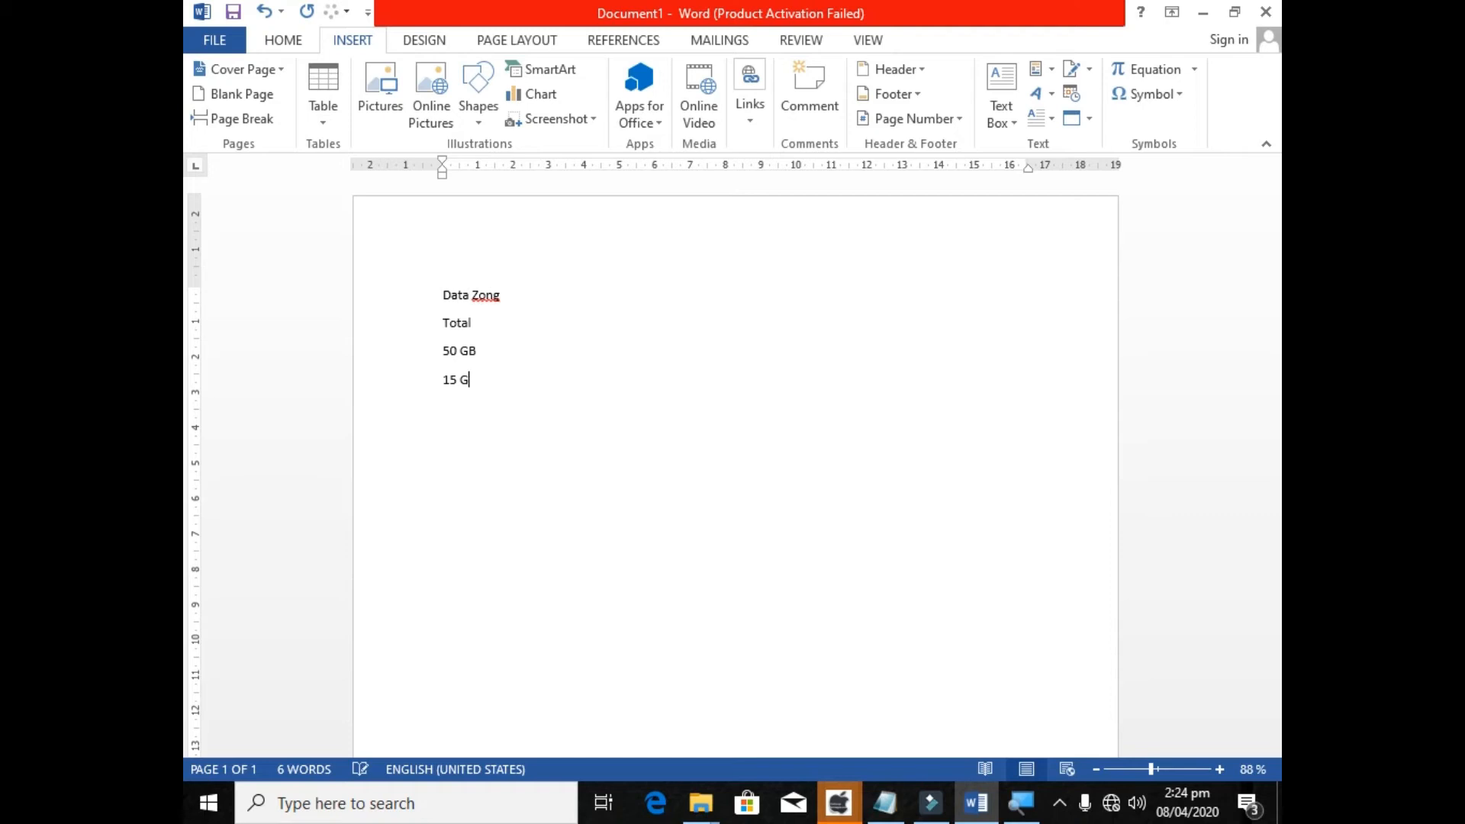
pyautogui.press('Left')
pyautogui.press('BackSpace')
pyautogui.doubleClick(450, 379)
pyautogui.press('BackSpace')
pyautogui.write('20')
pyautogui.press('Right')
pyautogui.write('B')
pyautogui.press('Return')
pyautogui.write('30 GB')
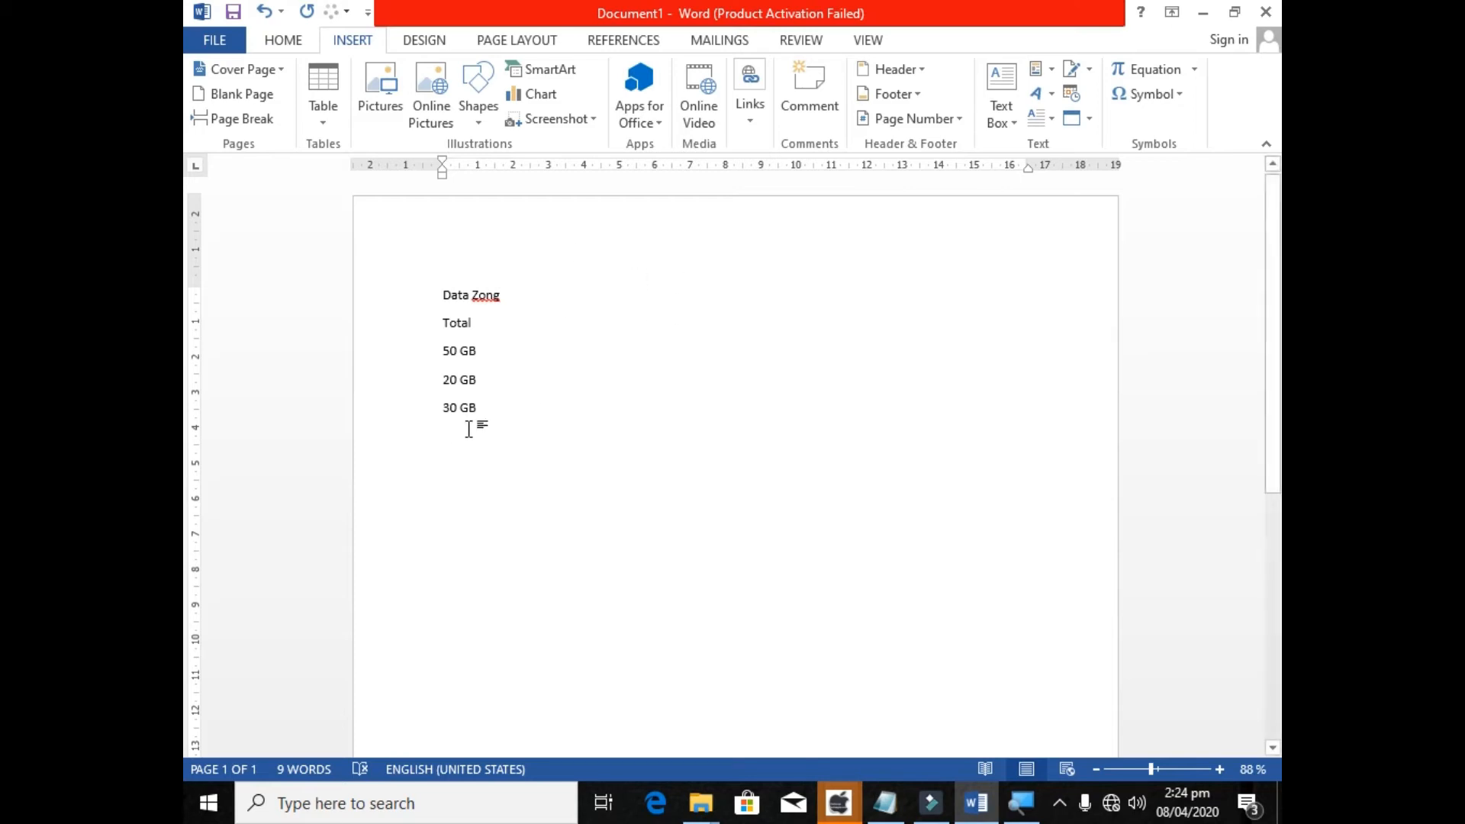
# Delete all the text lines from Data Zong down to 30 GB.
pyautogui.moveTo(502, 410); pyautogui.dragTo(434, 295)
pyautogui.press('Delete')
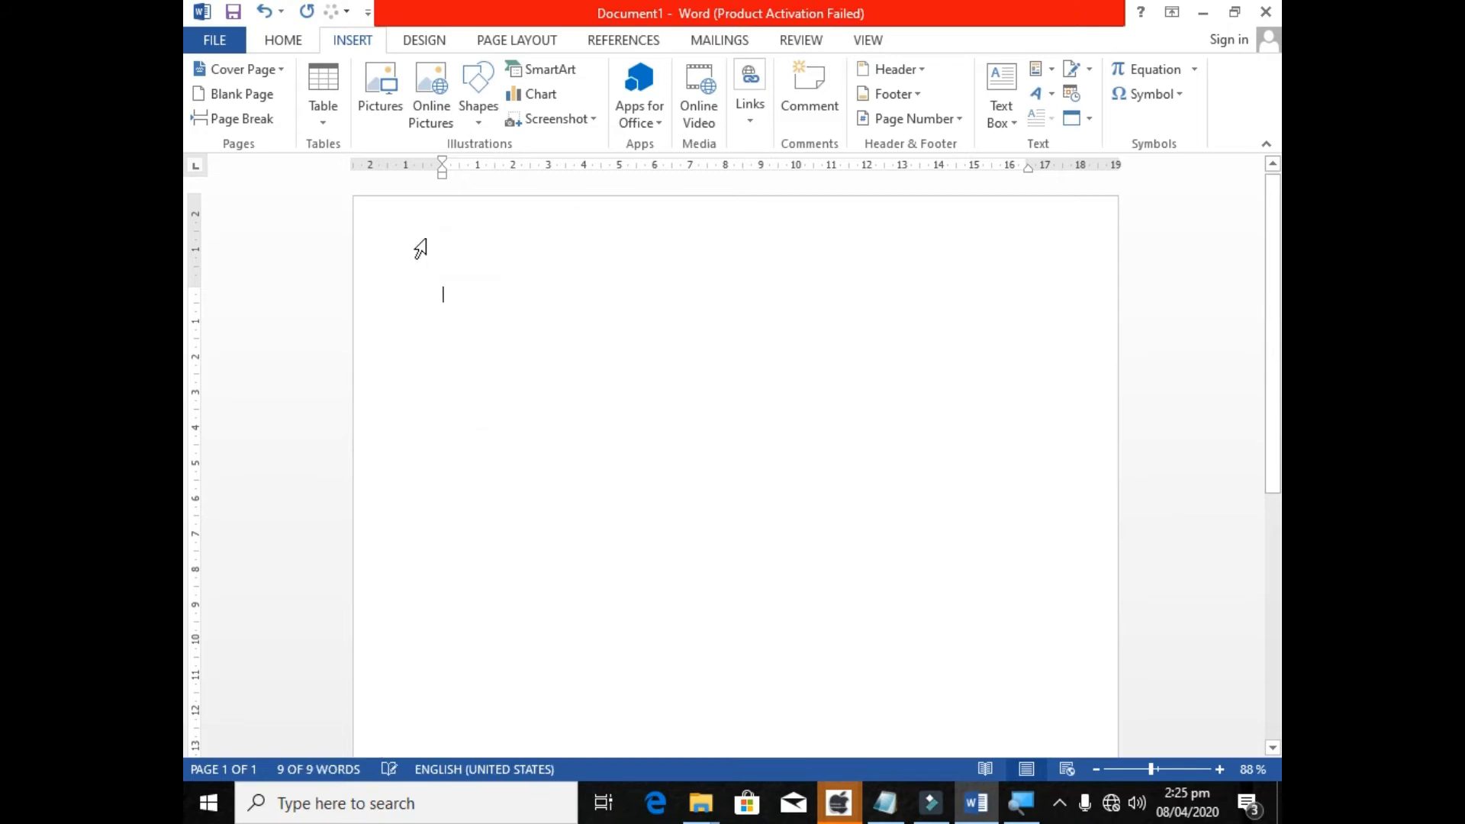
# Open the chart insertion dialog and compare the Pie, Line and Column chart types.
pyautogui.click(531, 93)
pyautogui.moveTo(518, 98); pyautogui.dragTo(520, 74)
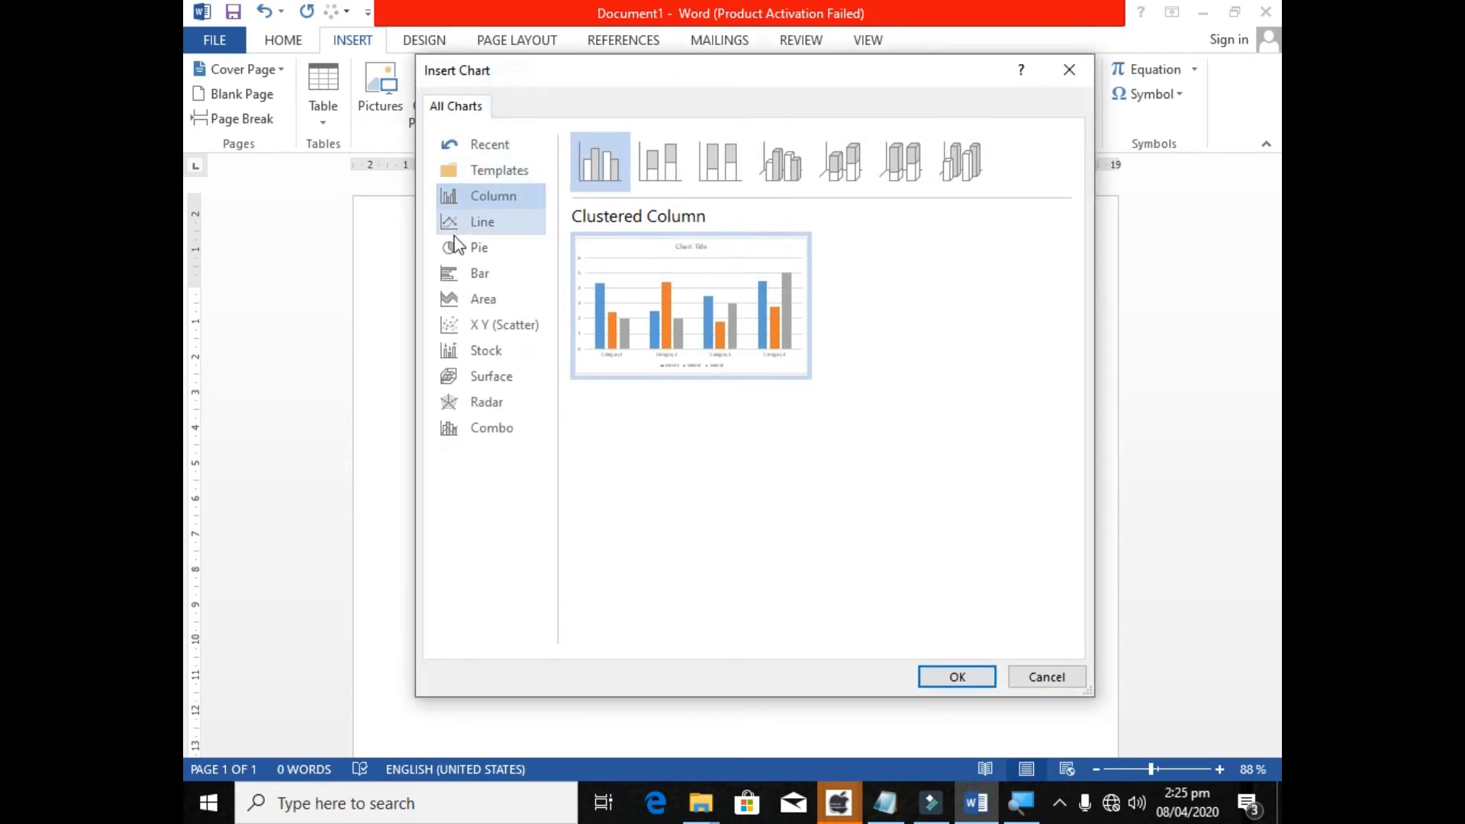
pyautogui.click(458, 247)
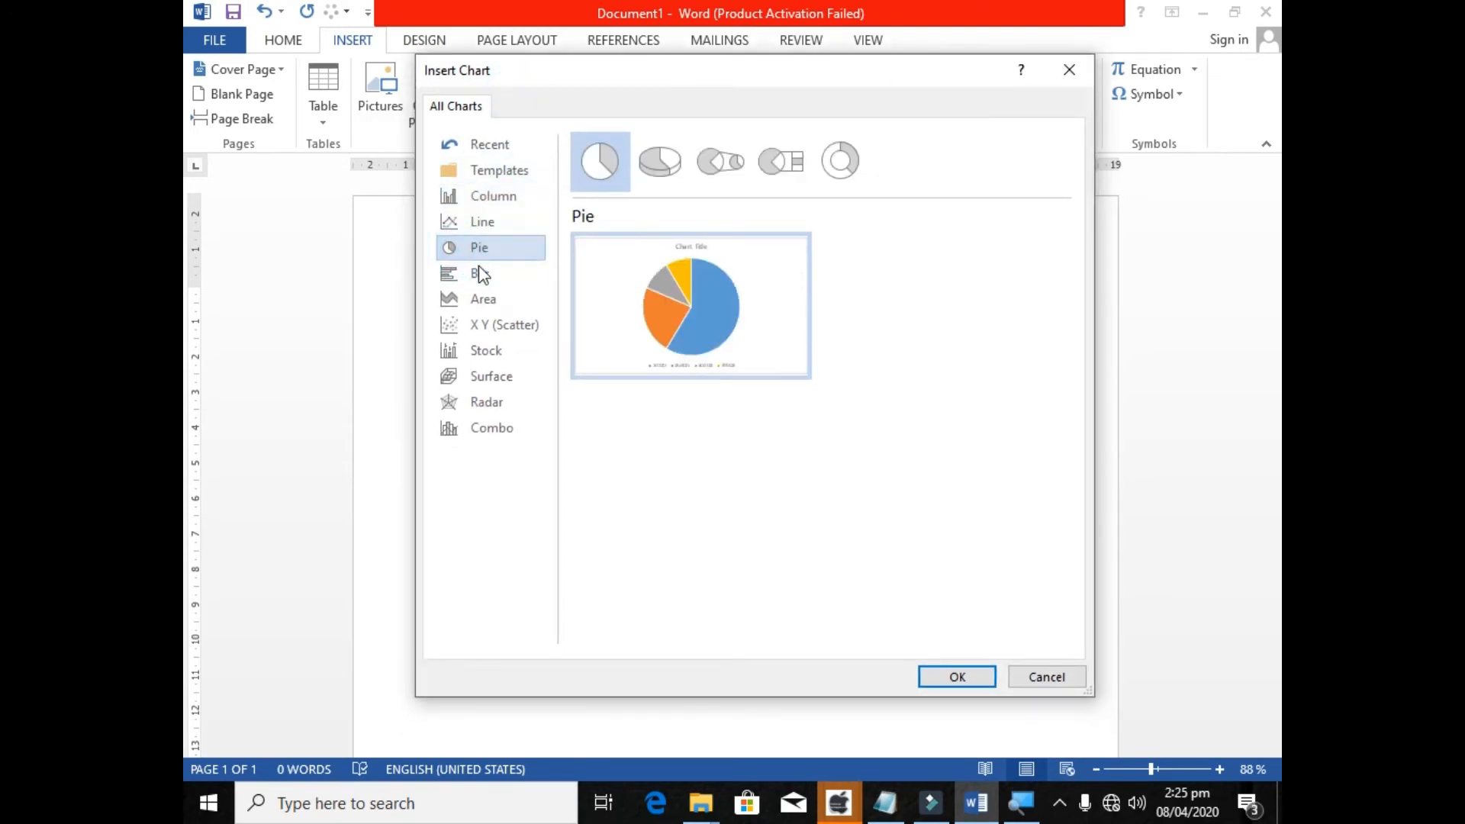
pyautogui.click(473, 250)
pyautogui.click(483, 222)
pyautogui.click(483, 202)
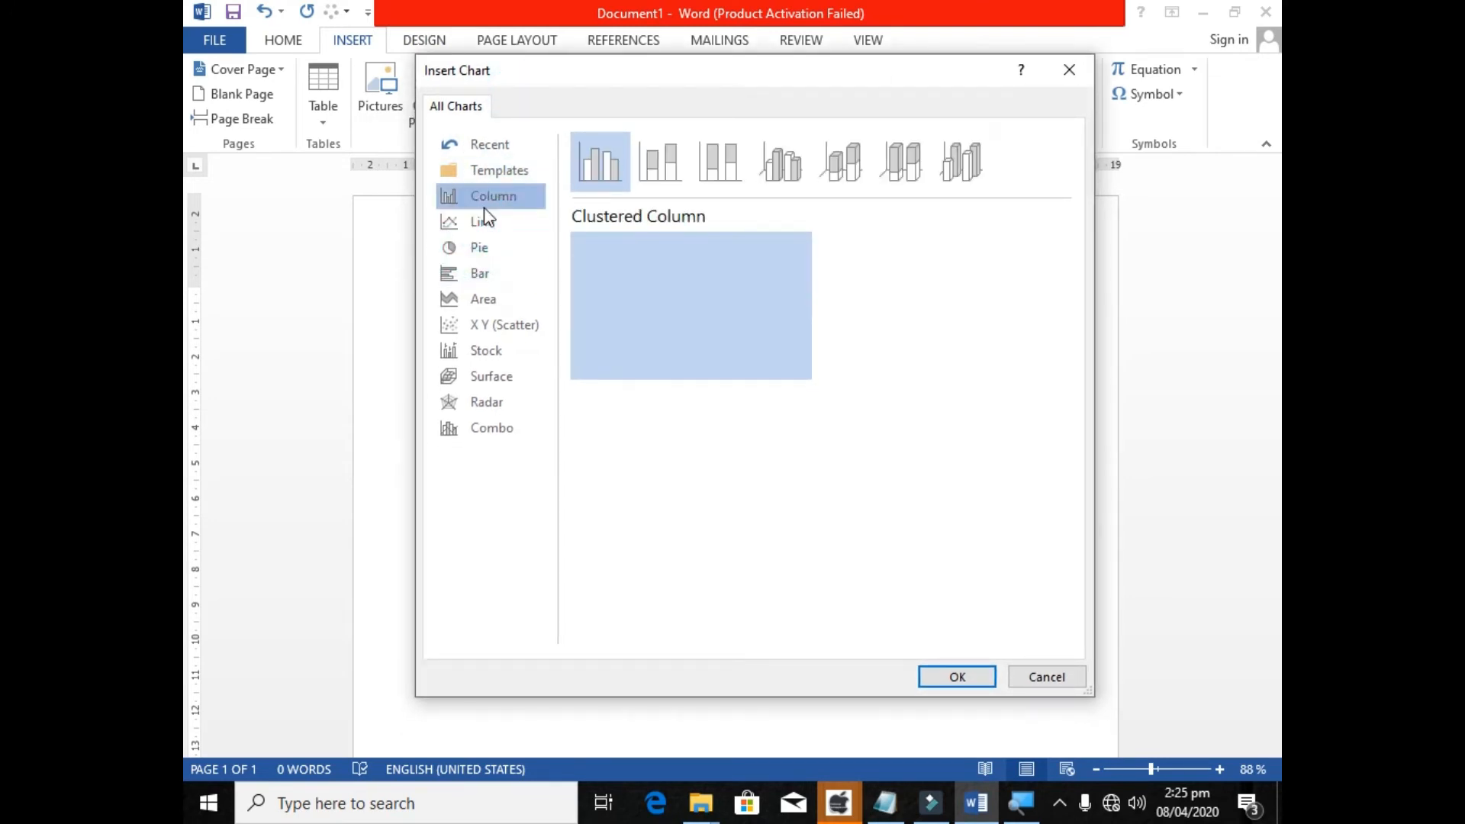
pyautogui.click(486, 252)
pyautogui.click(495, 192)
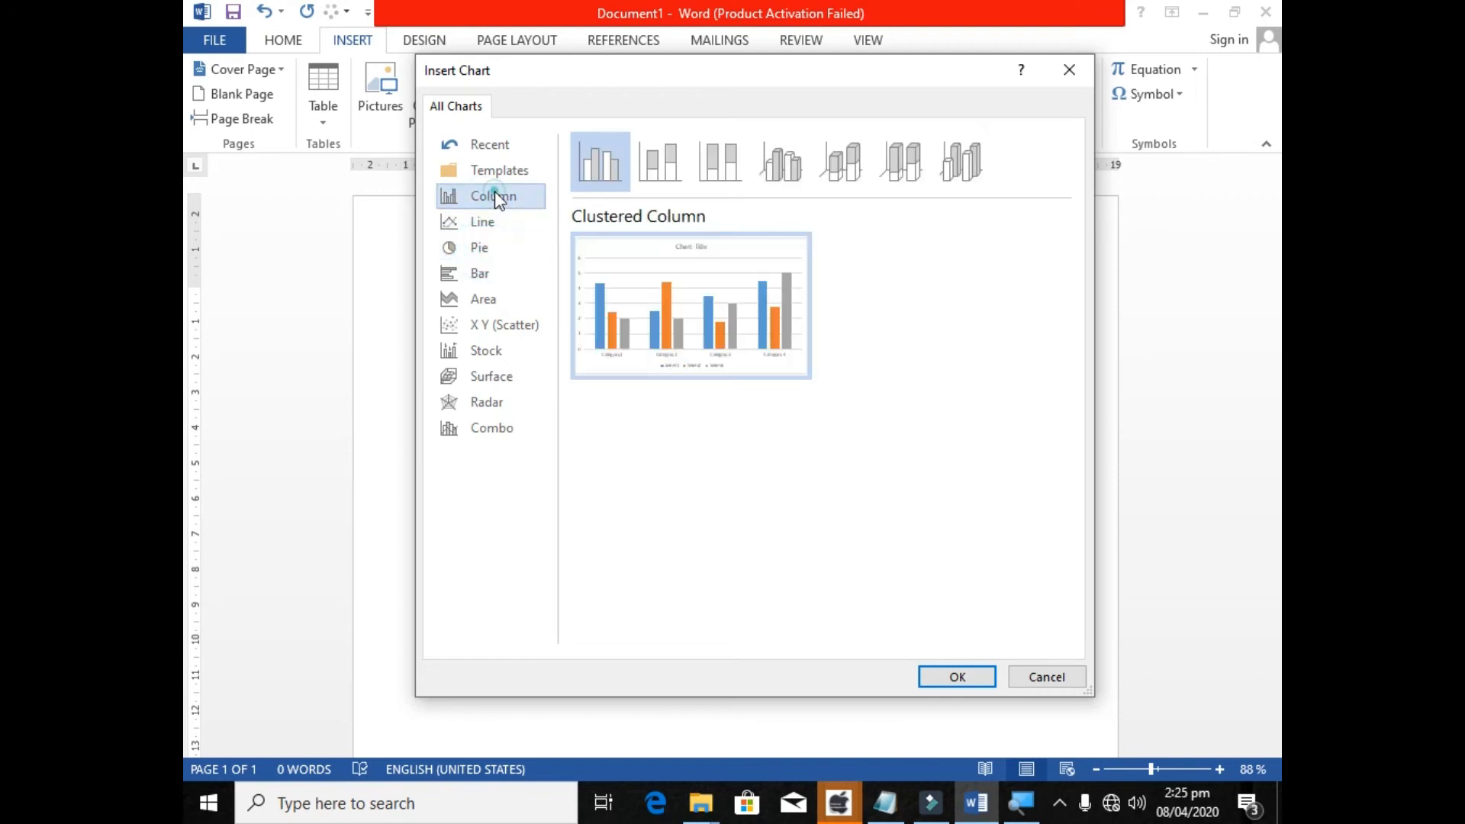
pyautogui.click(494, 241)
pyautogui.click(494, 196)
# Insert a basic Pie chart into the empty document and dismiss the activation notice.
pyautogui.click(502, 239)
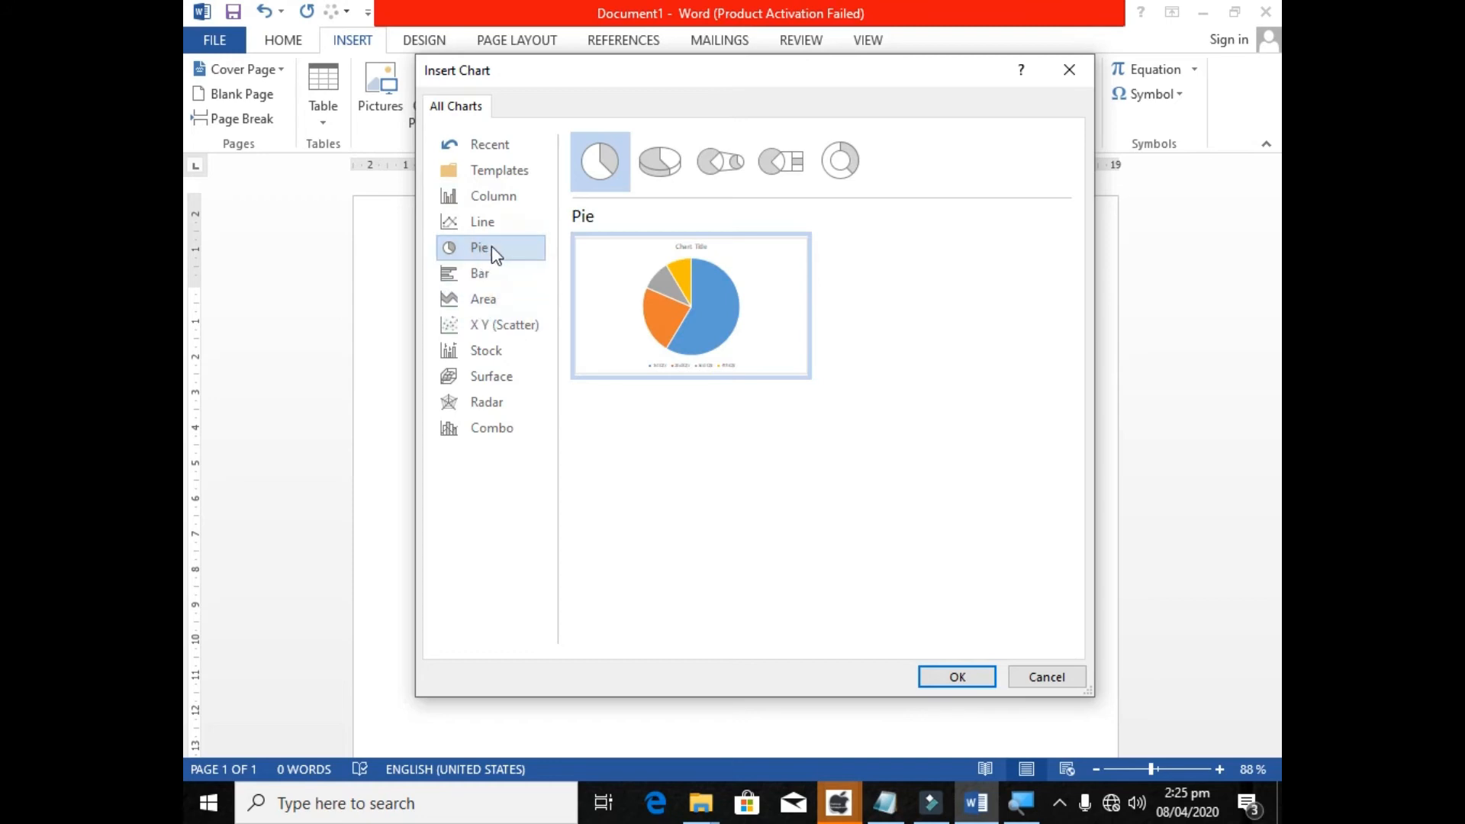
pyautogui.doubleClick(737, 335)
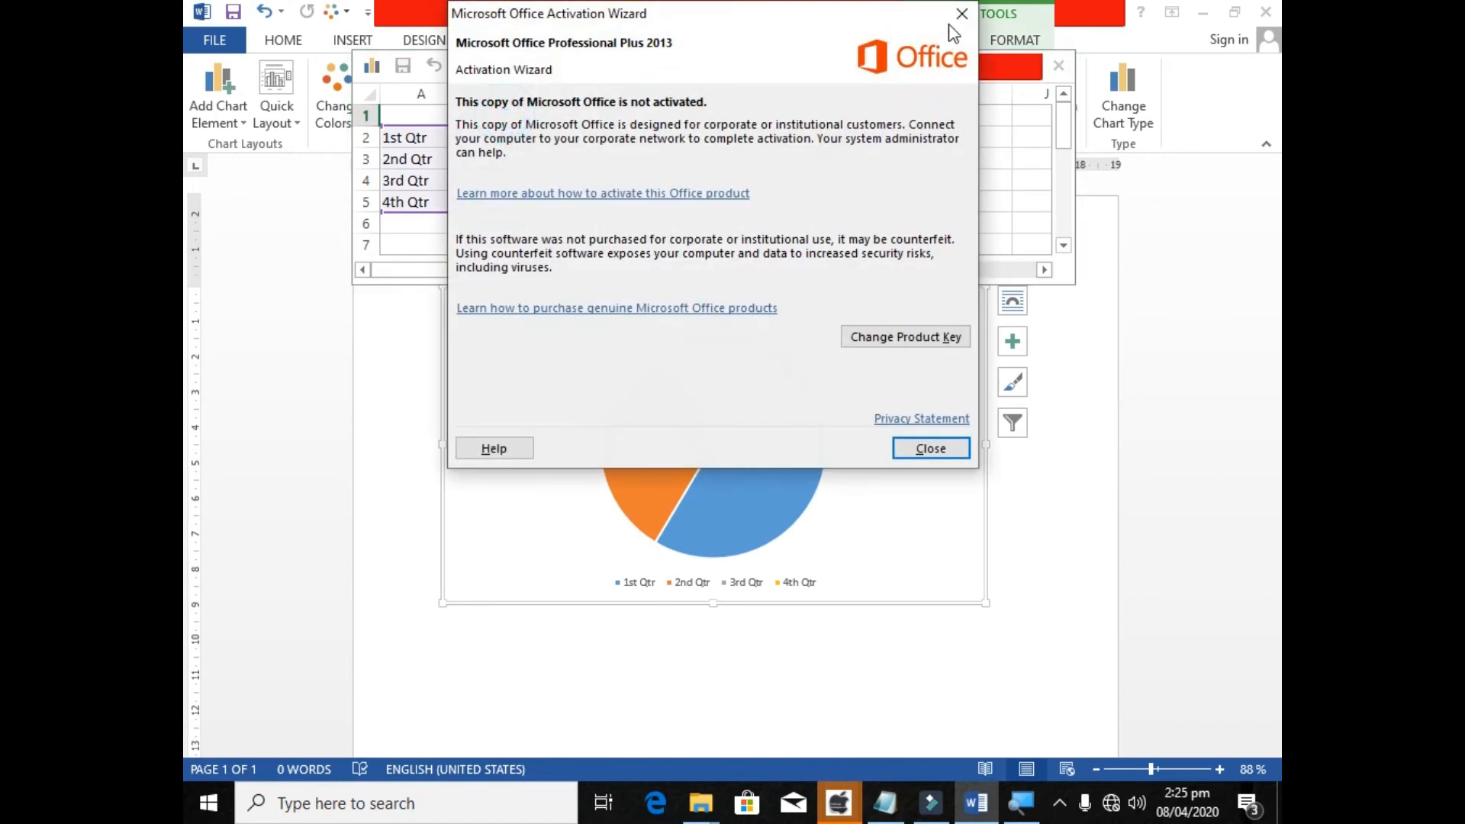
pyautogui.click(951, 29)
# Replace the Sales heading in cell B1 of the chart data with Zong Data.
pyautogui.click(490, 116)
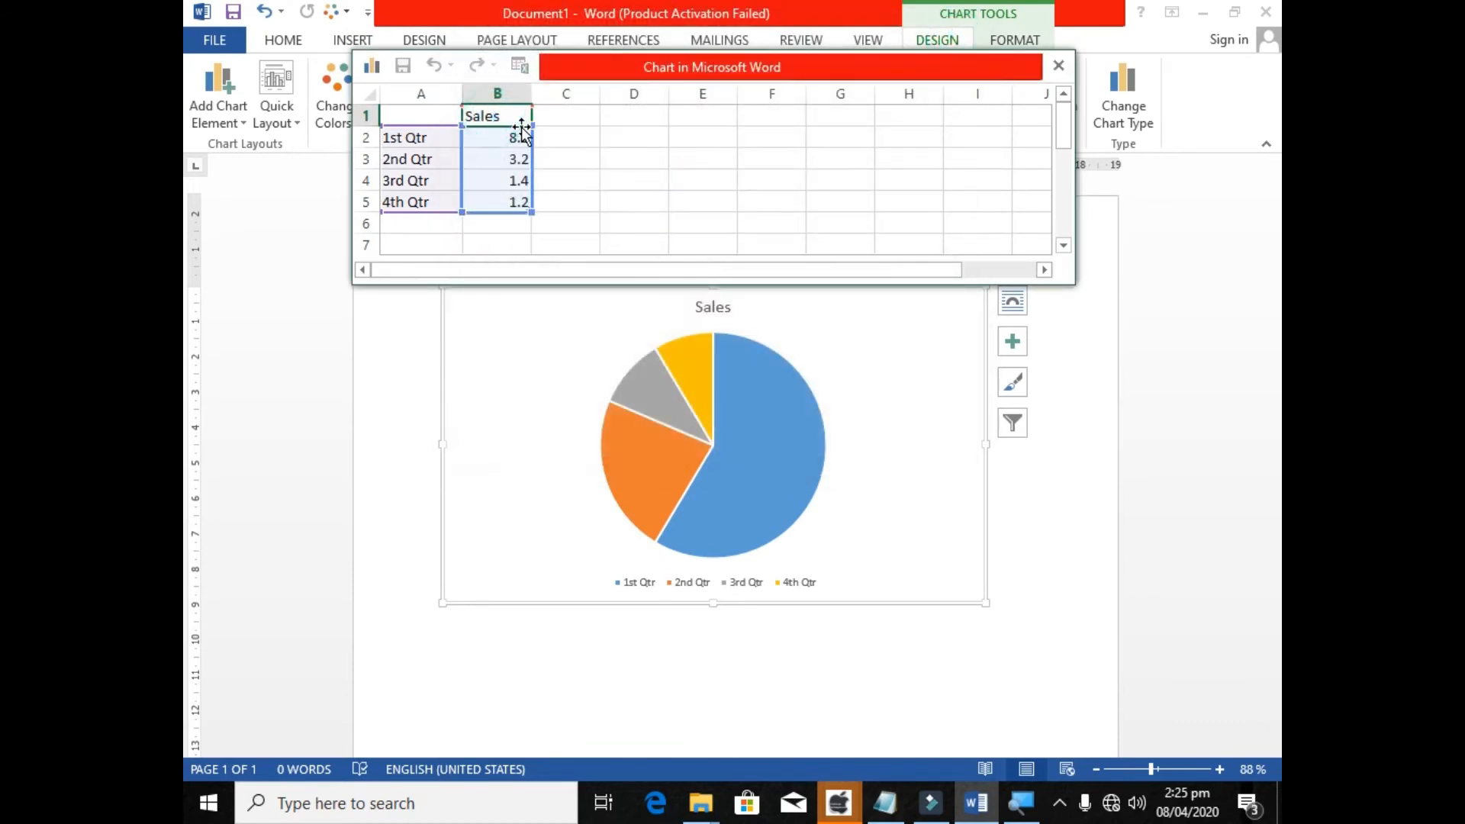
pyautogui.press('BackSpace')
pyautogui.press('BackSpace')
pyautogui.press('BackSpace')
pyautogui.press('BackSpace')
pyautogui.press('BackSpace')
pyautogui.write('Zong Data')
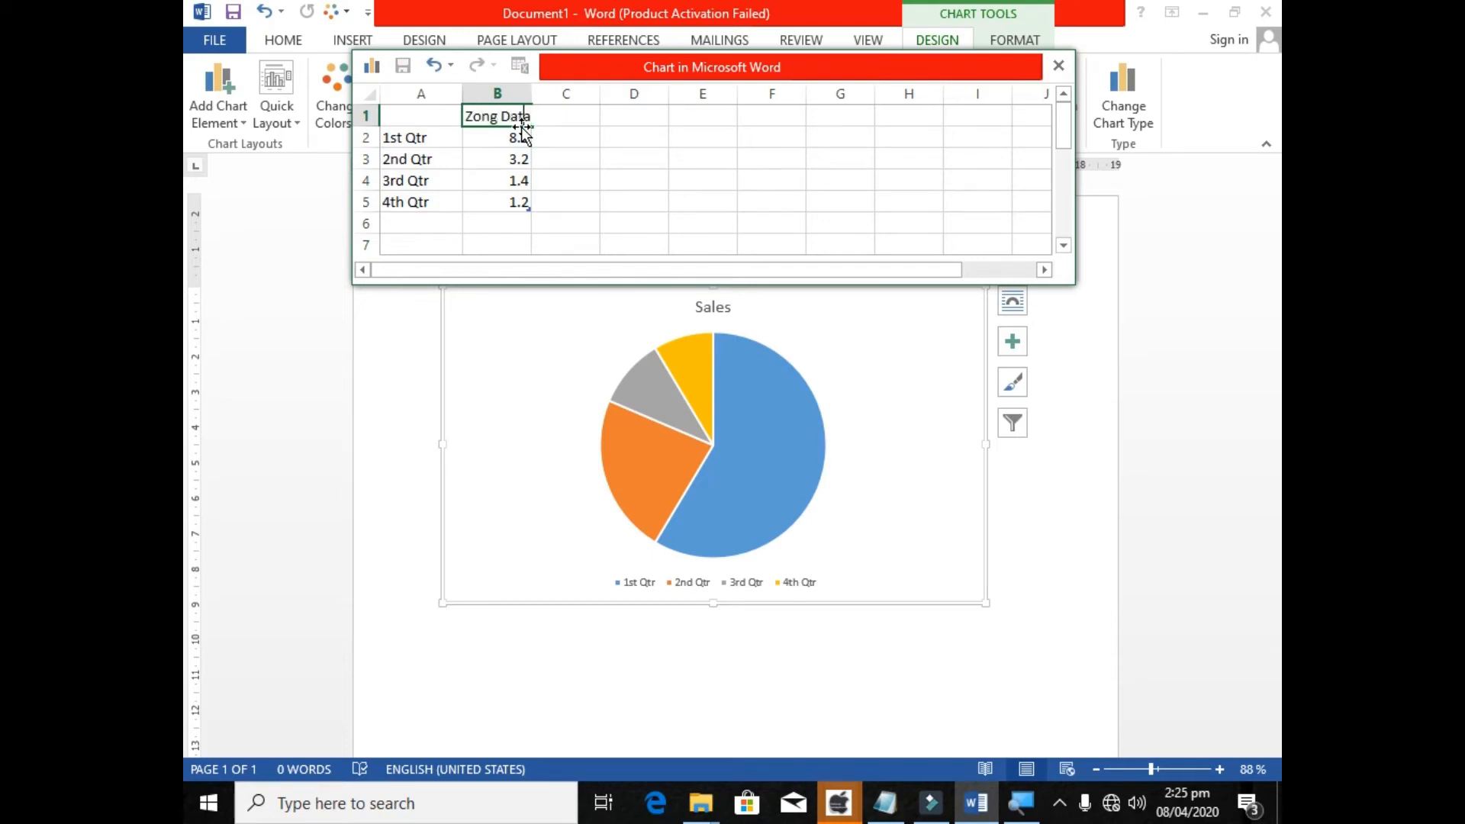
pyautogui.click(522, 128)
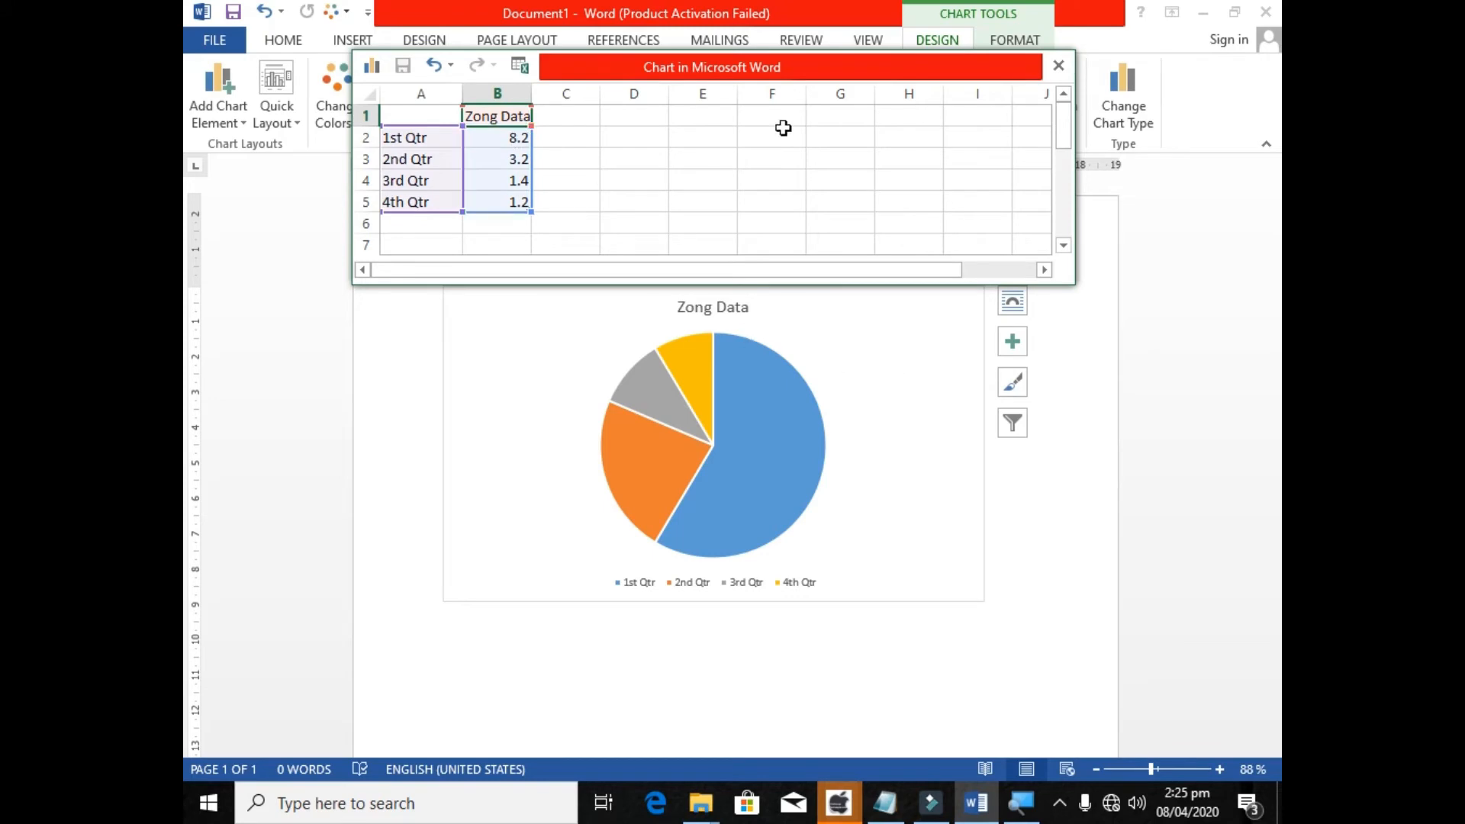
# Move the chart data sheet higher, shrink the chart range to exclude the 4th Qtr row and clear that row.
pyautogui.moveTo(774, 67)
pyautogui.mouseDown()
pyautogui.moveTo(803, 18)
pyautogui.moveTo(827, 18)
pyautogui.moveTo(773, 56)
pyautogui.mouseUp()
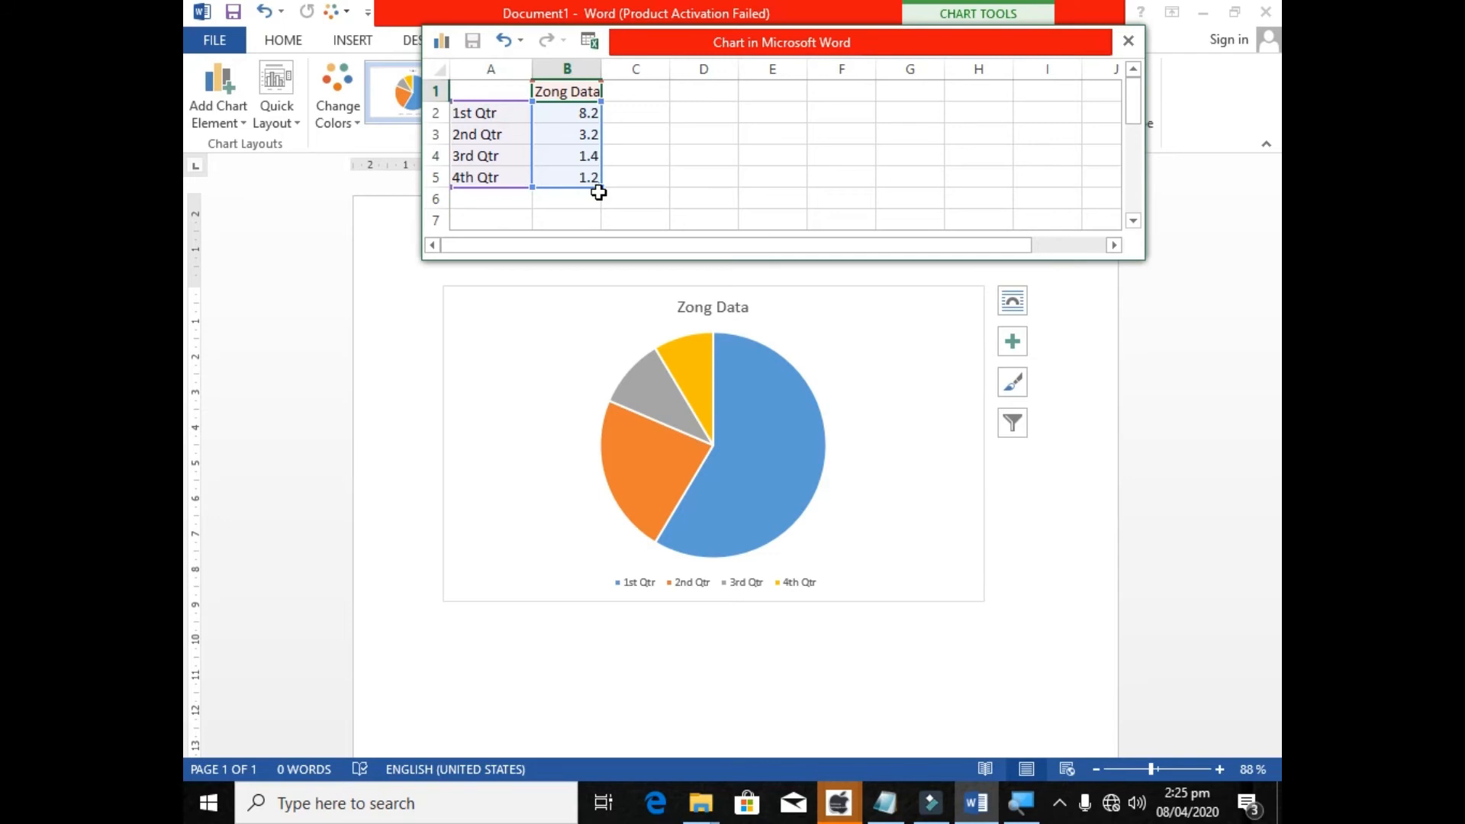
pyautogui.click(551, 117)
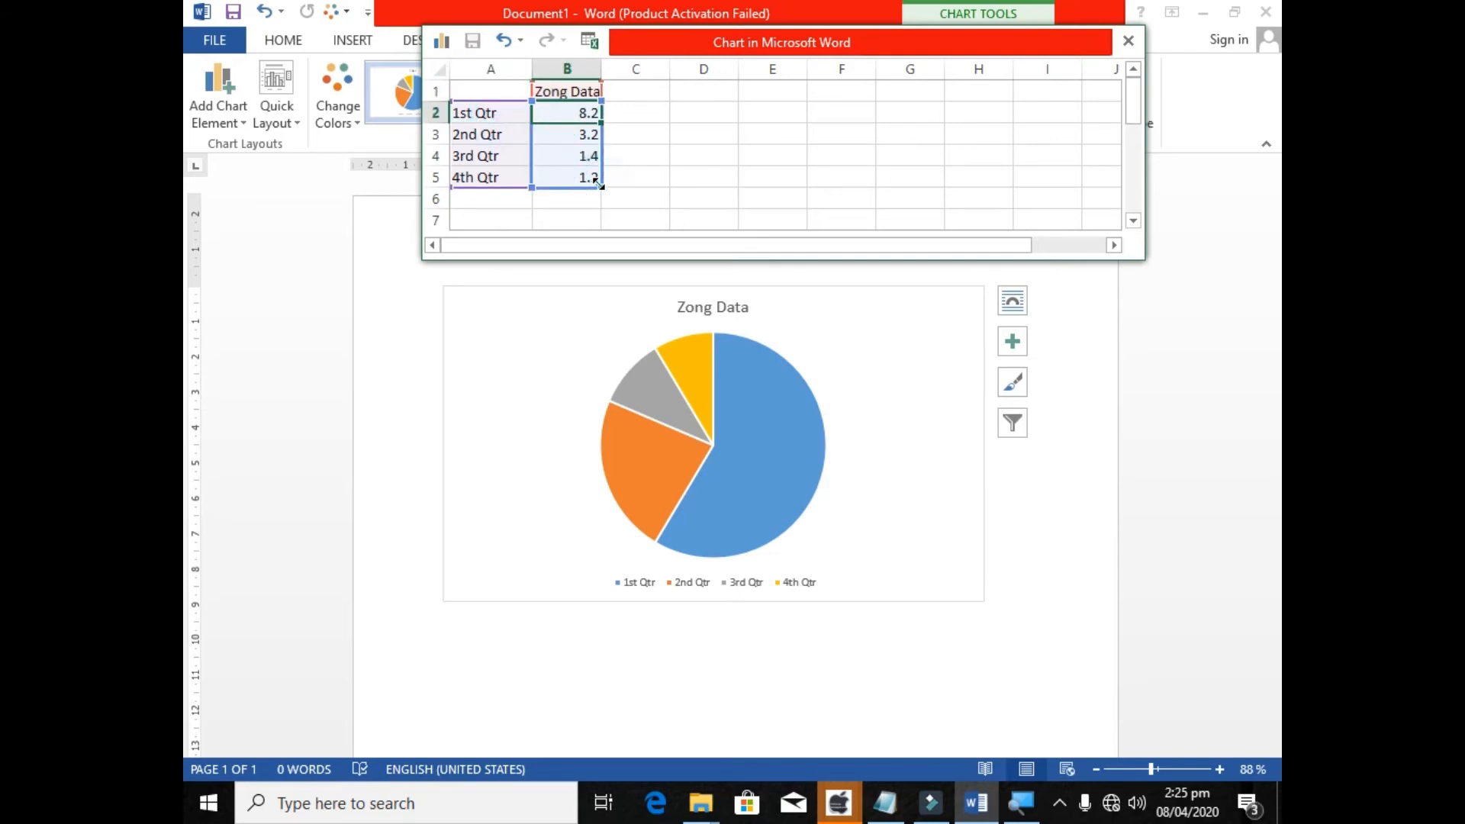
pyautogui.moveTo(601, 186); pyautogui.dragTo(573, 169)
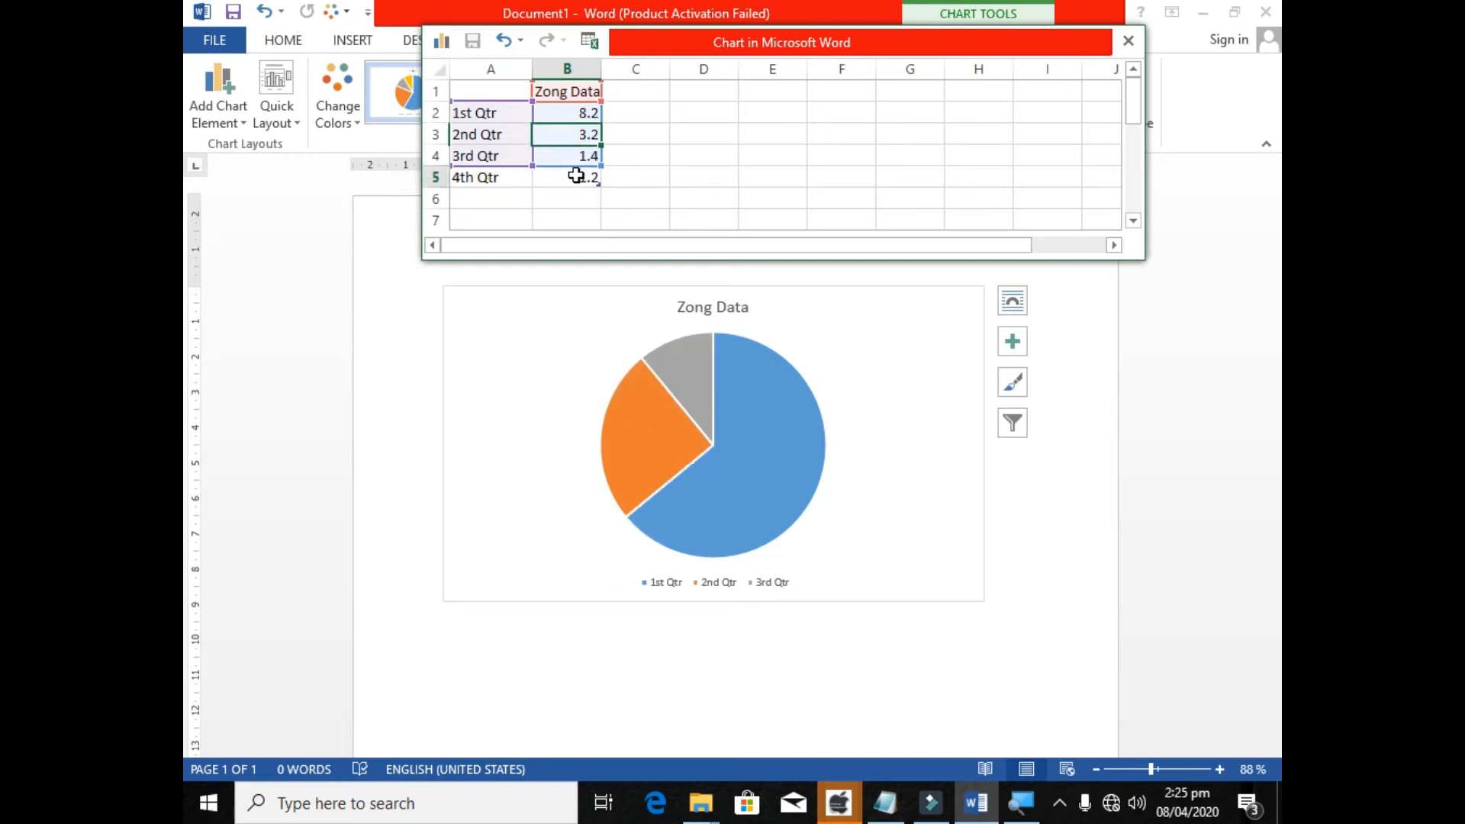
pyautogui.click(512, 175)
pyautogui.press('Delete')
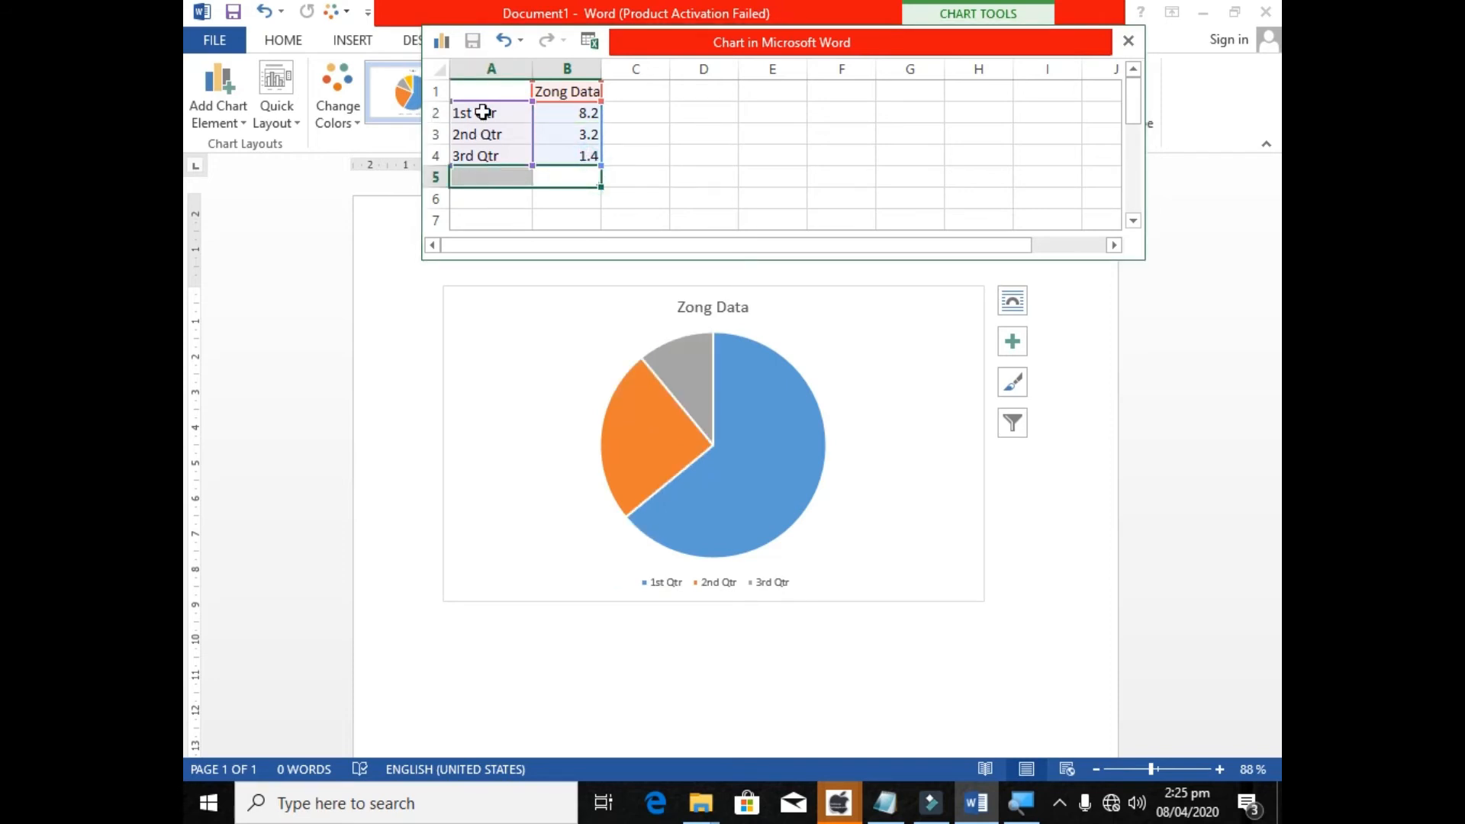
# Rename the 1st Qtr category in cell A2 to Used.
pyautogui.click(480, 113)
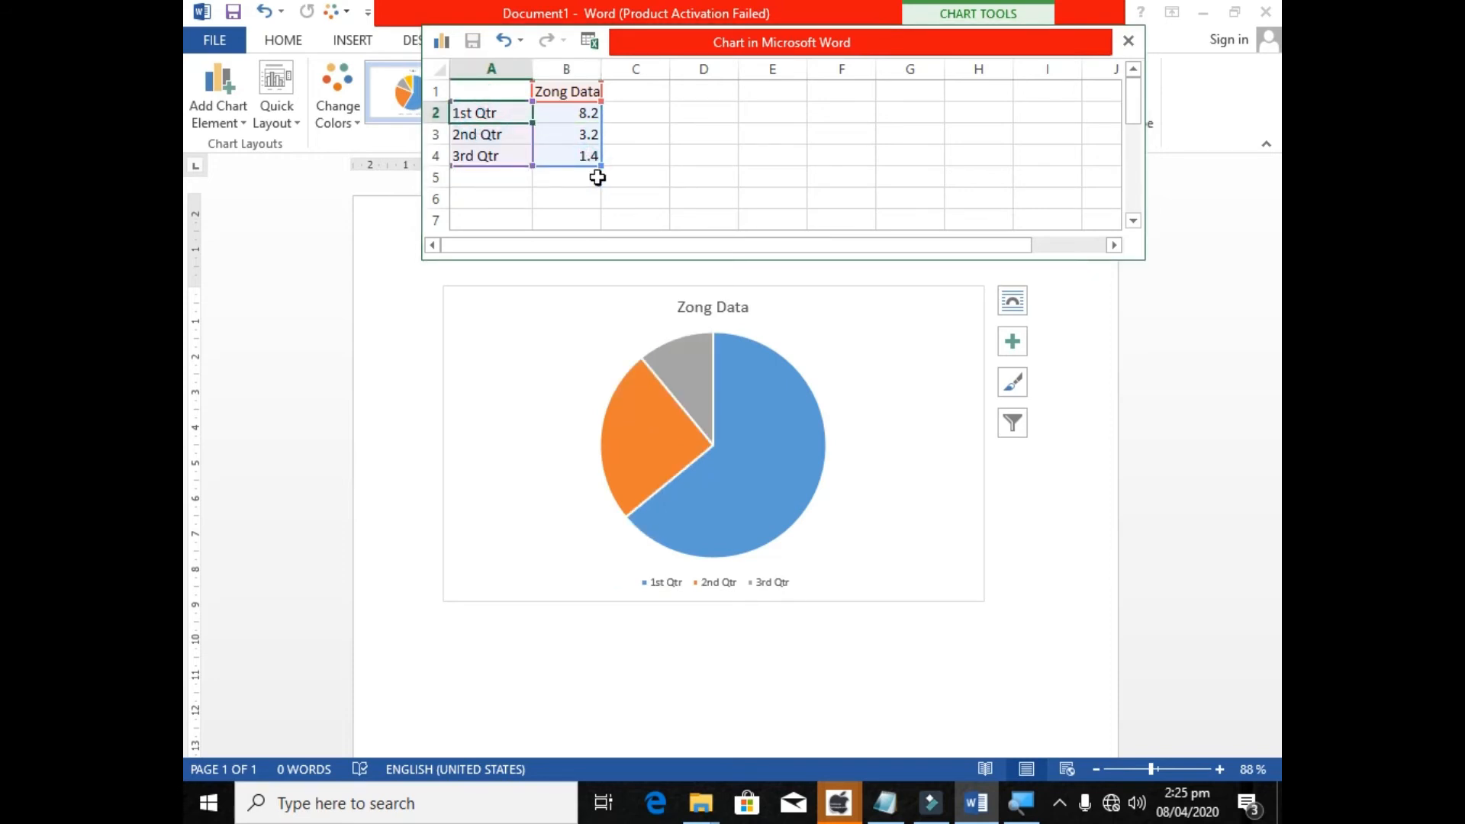
pyautogui.write('Used')
pyautogui.press('Return')
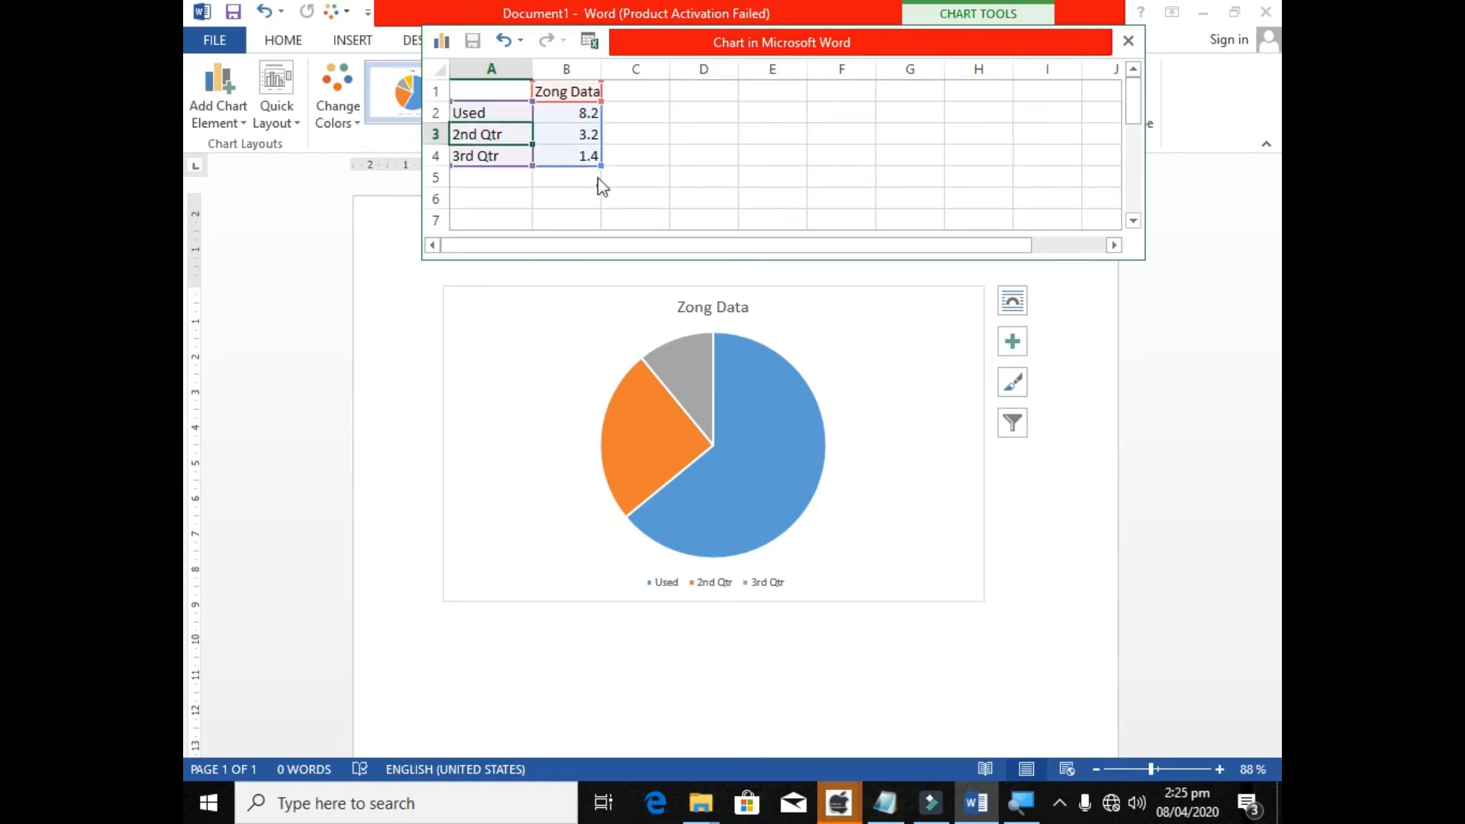
# Shrink the chart data range to exclude the 3rd Qtr row and clear that row's cells.
pyautogui.press('Down')
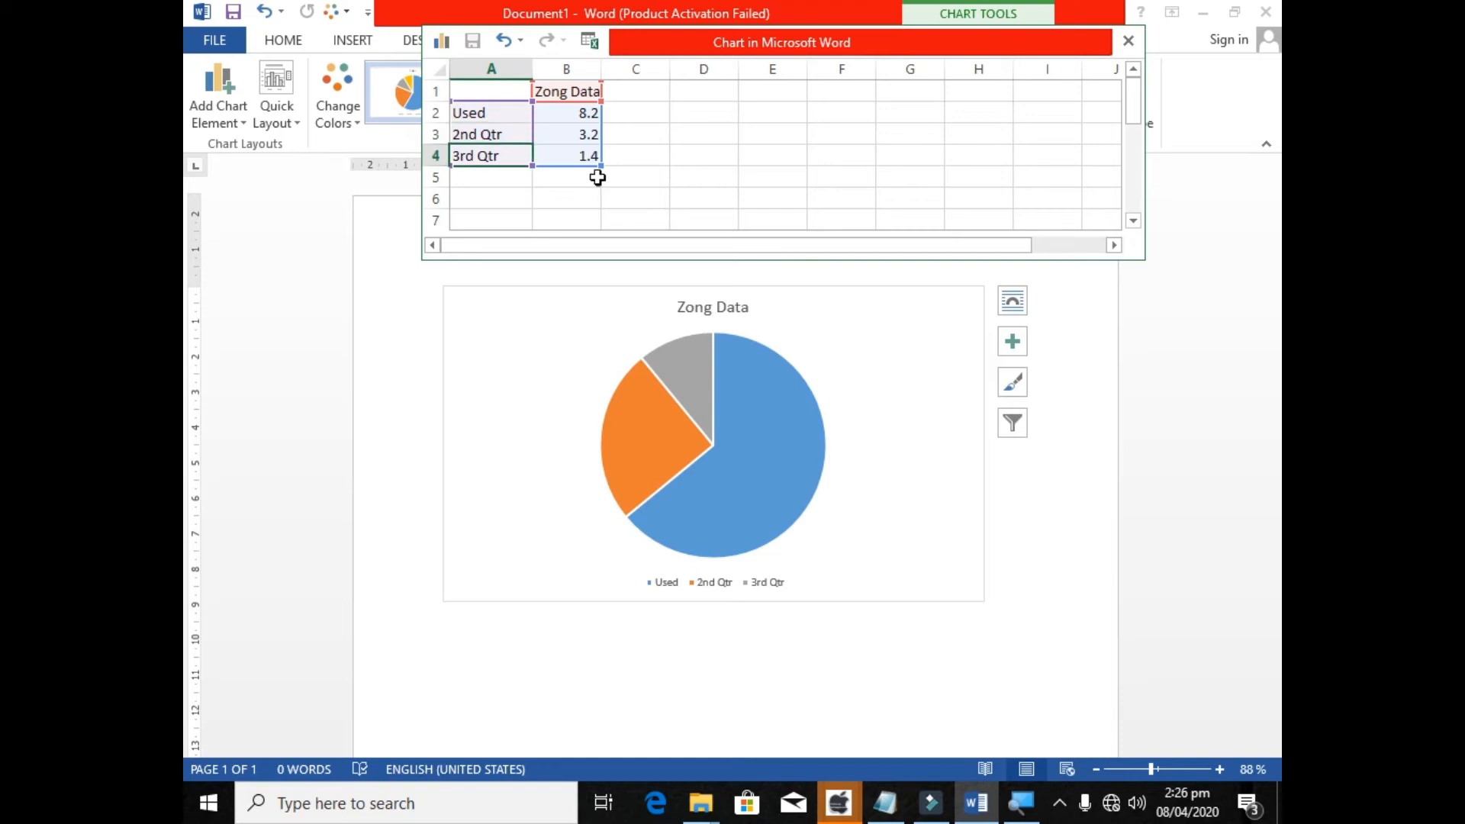
pyautogui.press('Right')
pyautogui.moveTo(601, 165); pyautogui.dragTo(602, 143)
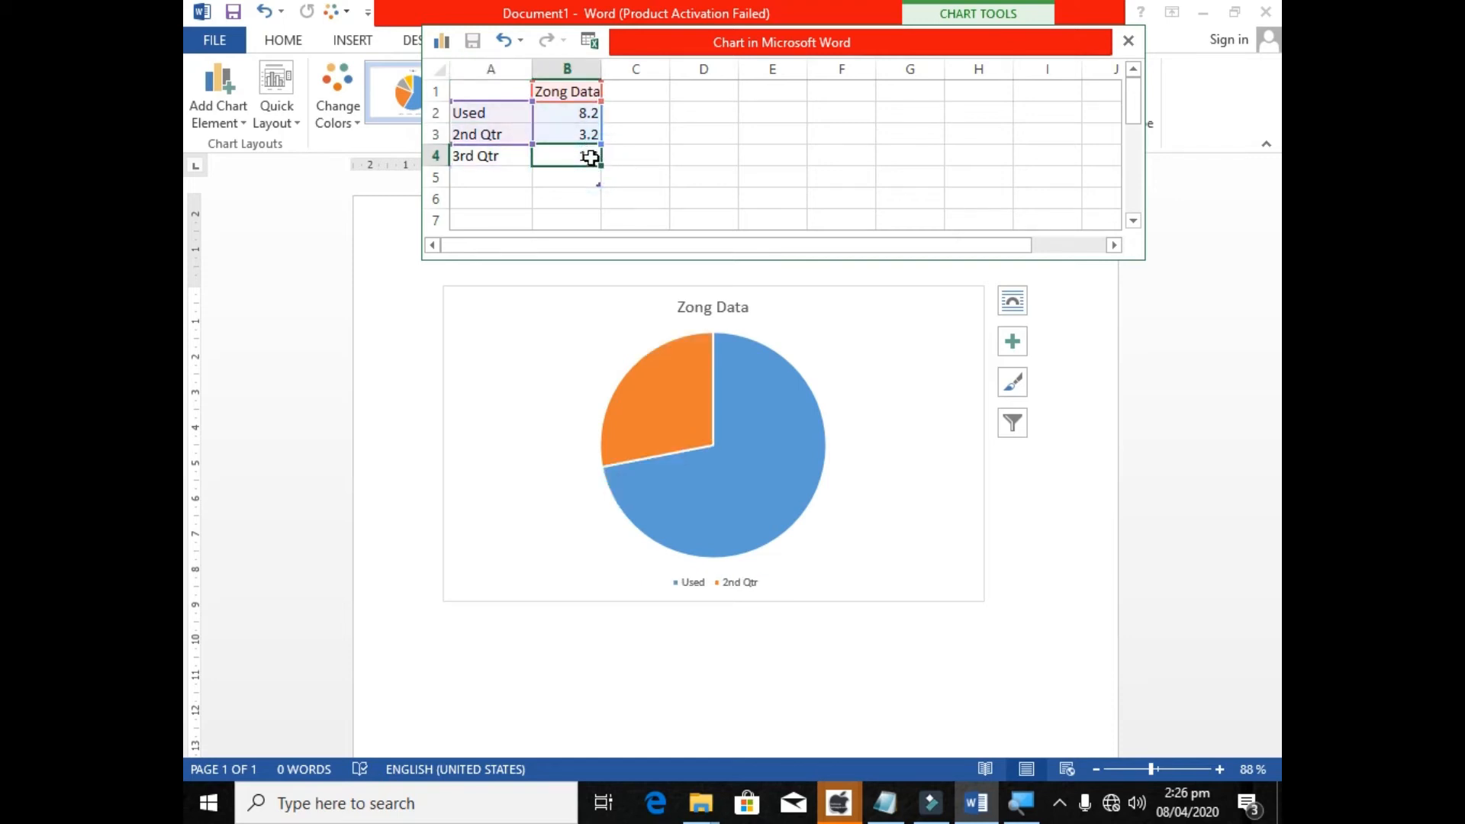
pyautogui.hotkey('shift', 'Left')
pyautogui.press('Delete')
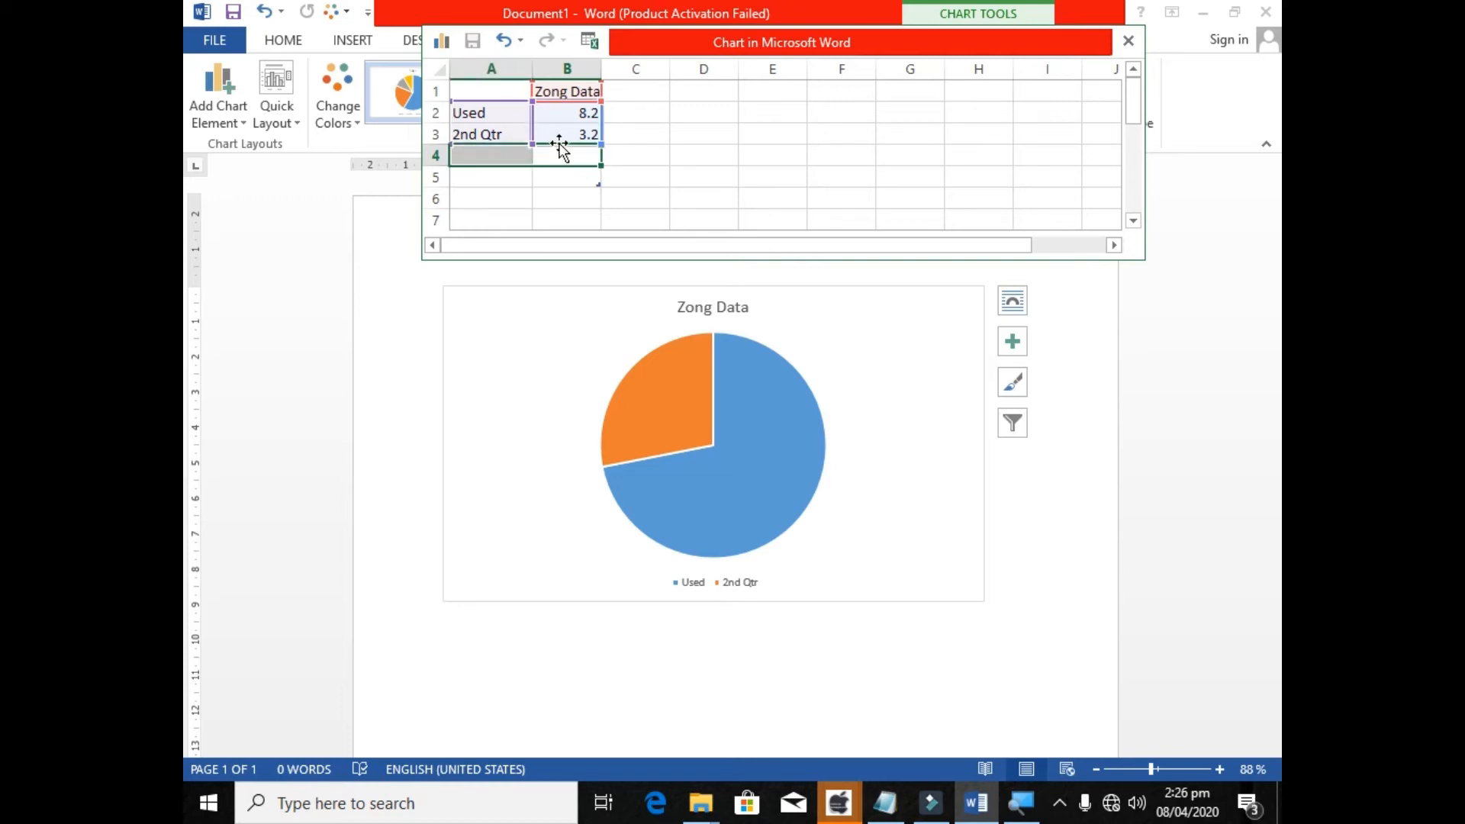
# Set the value of the Used category in cell B2 to 20.
pyautogui.click(504, 112)
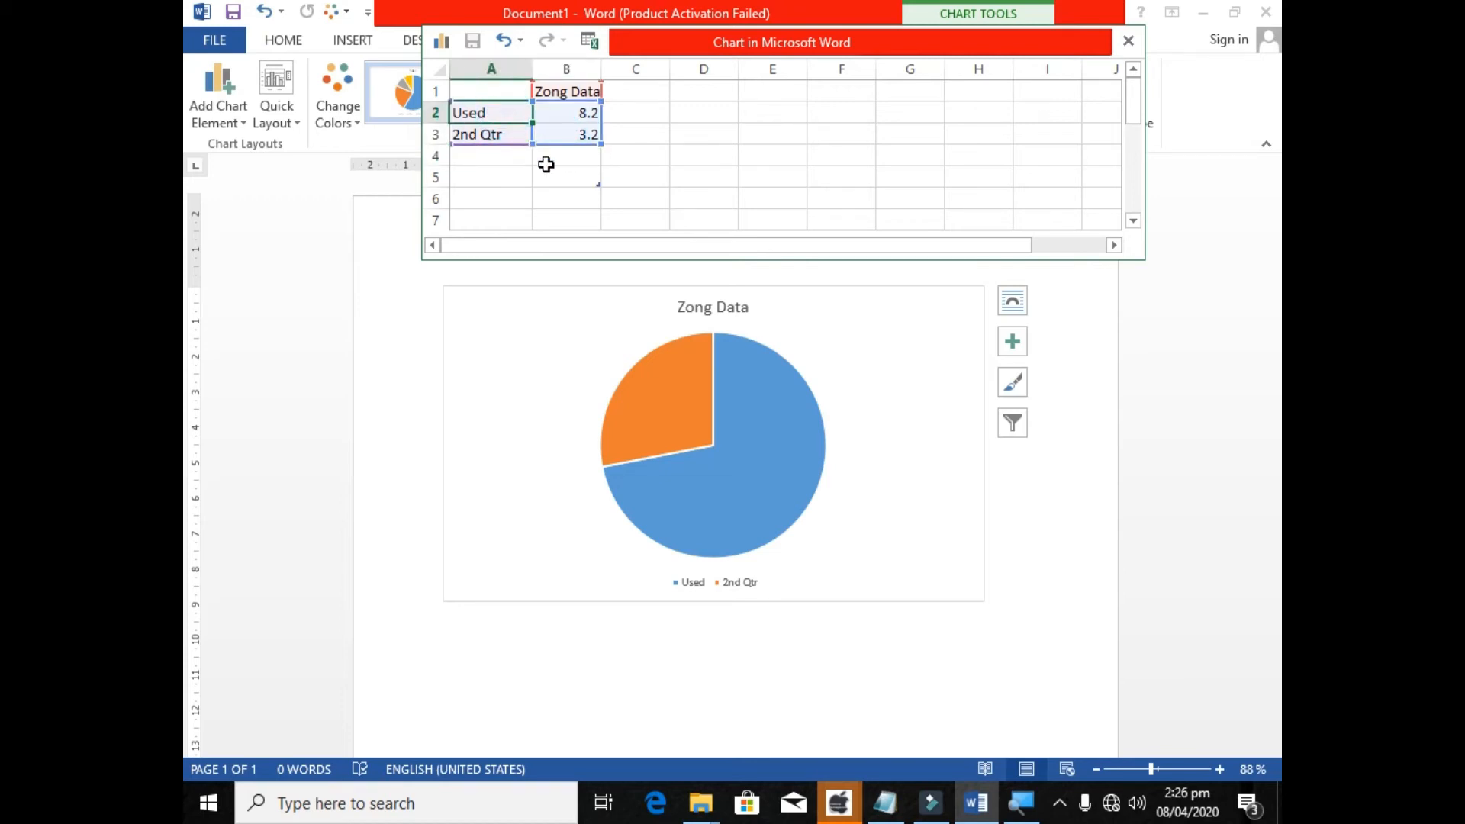
pyautogui.press('Right')
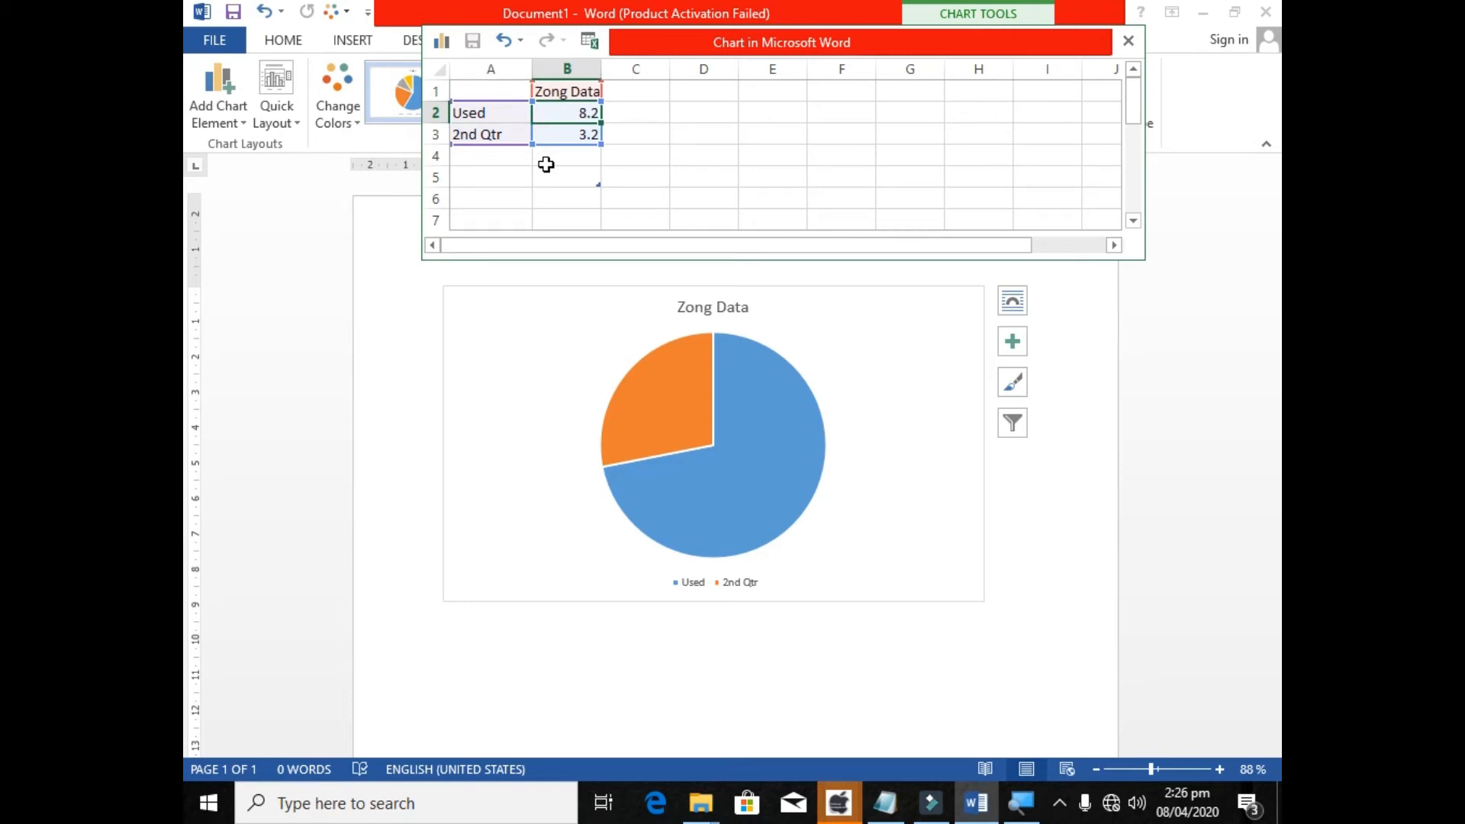
pyautogui.write('20')
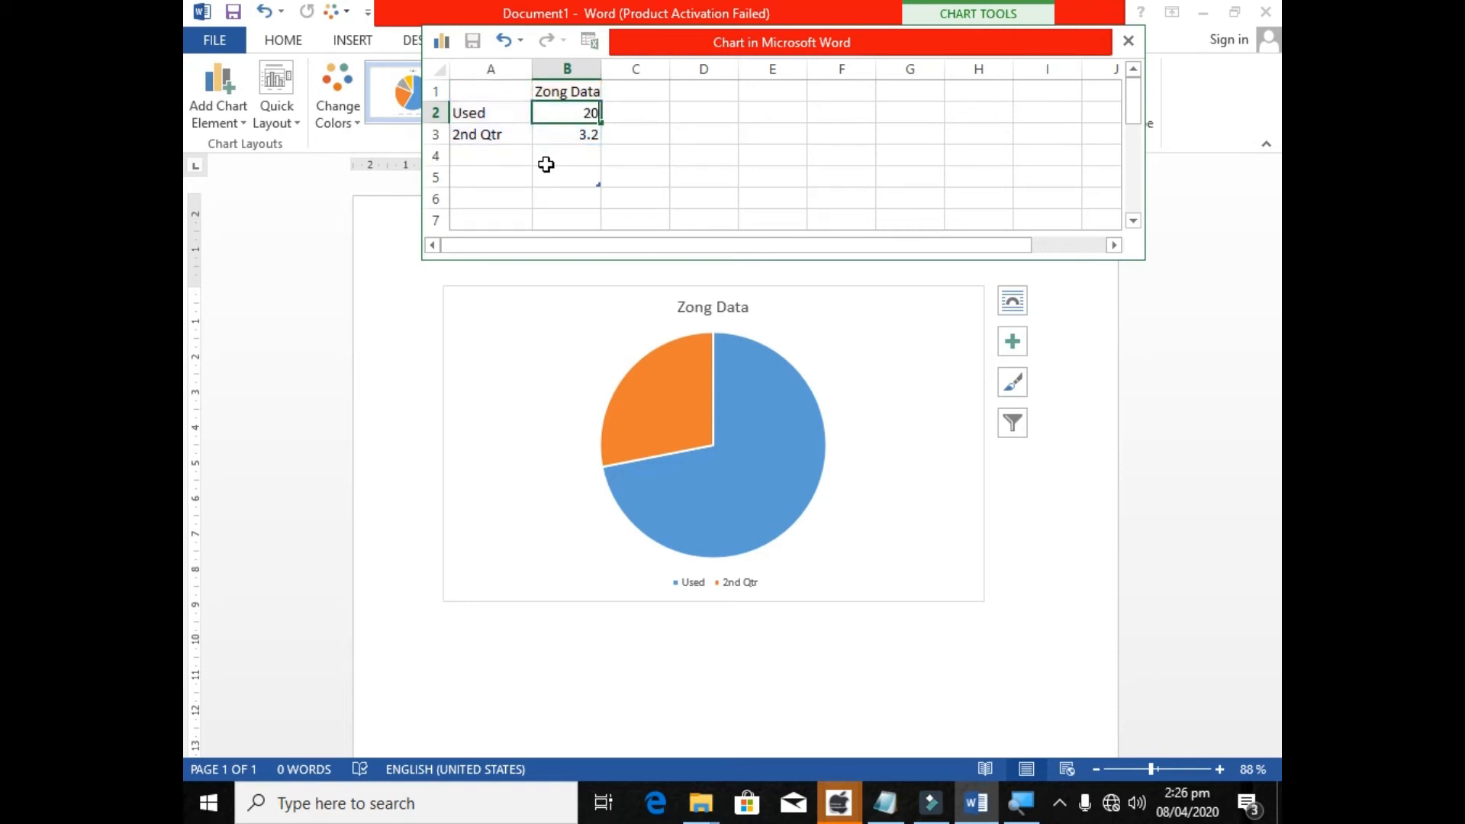
pyautogui.press('Return')
# Rename the 2nd Qtr category to free with a value of 30, and close the chart data sheet.
pyautogui.write('free')
pyautogui.hotkey('ctrl', 'Return')
pyautogui.write('free')
pyautogui.hotkey('ctrl', 'Return')
pyautogui.press('Down')
pyautogui.press('Up')
pyautogui.press('Right')
pyautogui.write('30')
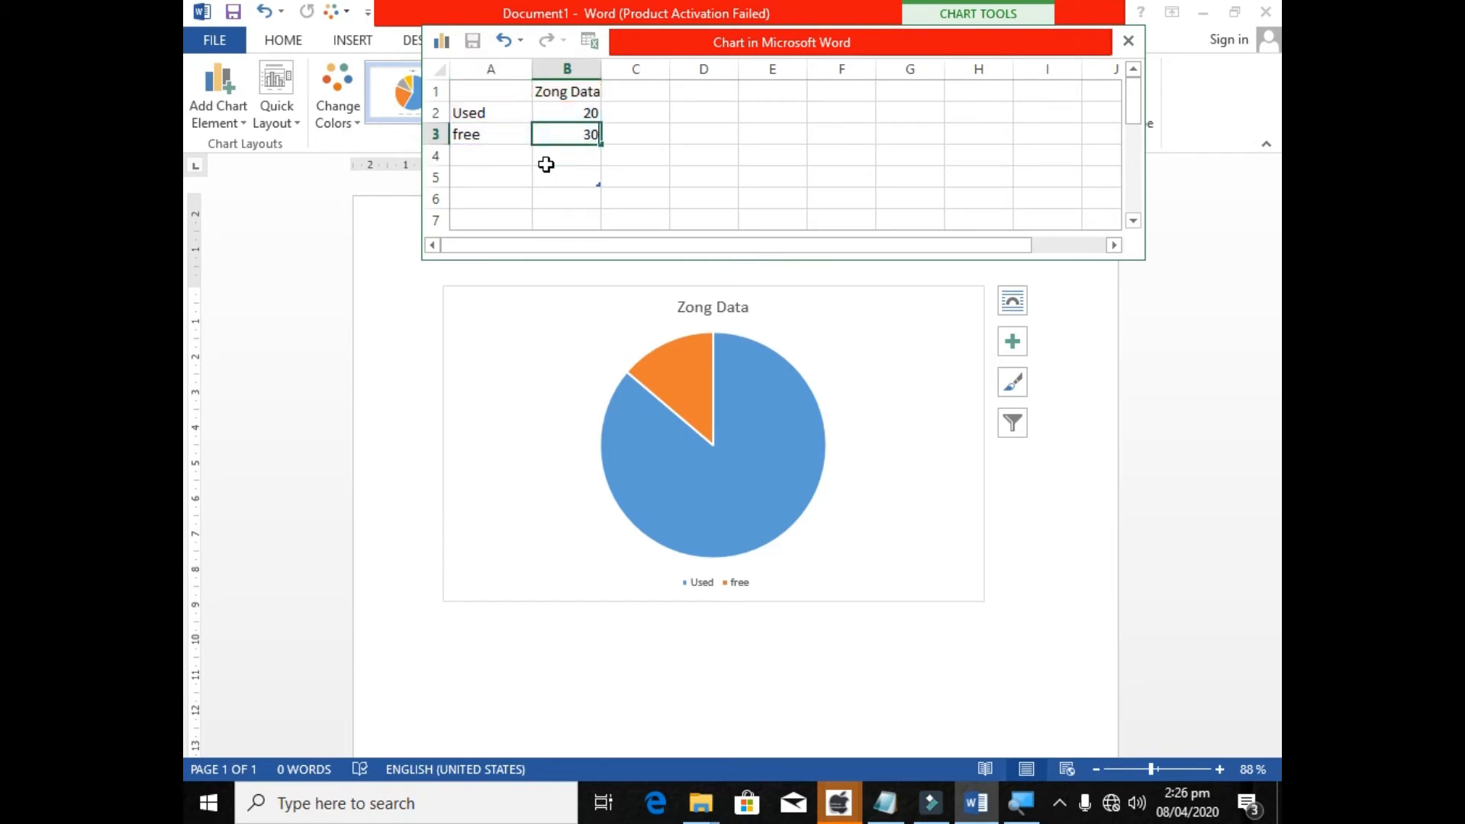
pyautogui.press('Return')
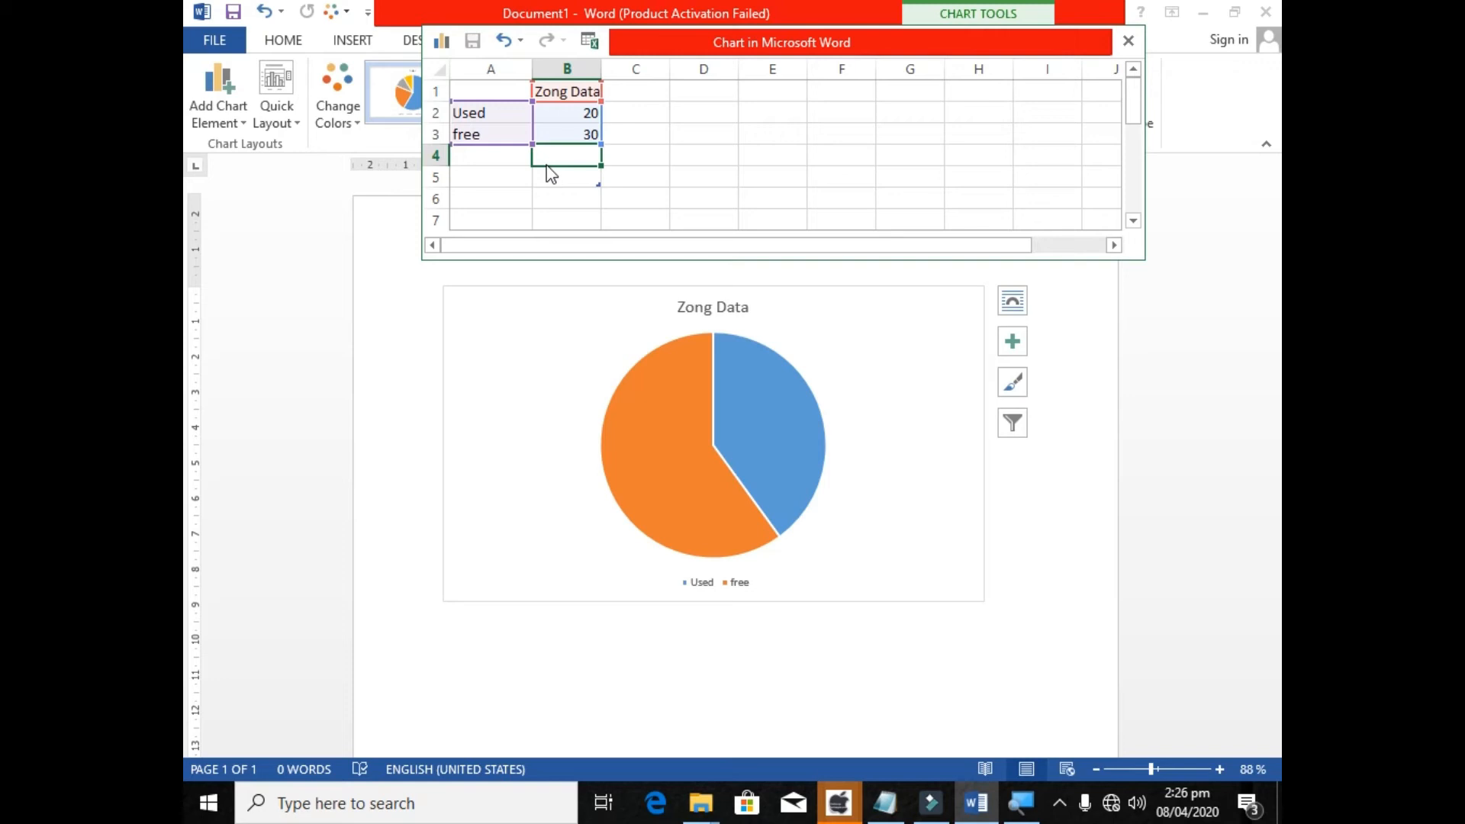
pyautogui.click(1127, 40)
# Apply the third chart style, with the grey gradient background, to the pie chart and preview the other available styles.
pyautogui.click(726, 411)
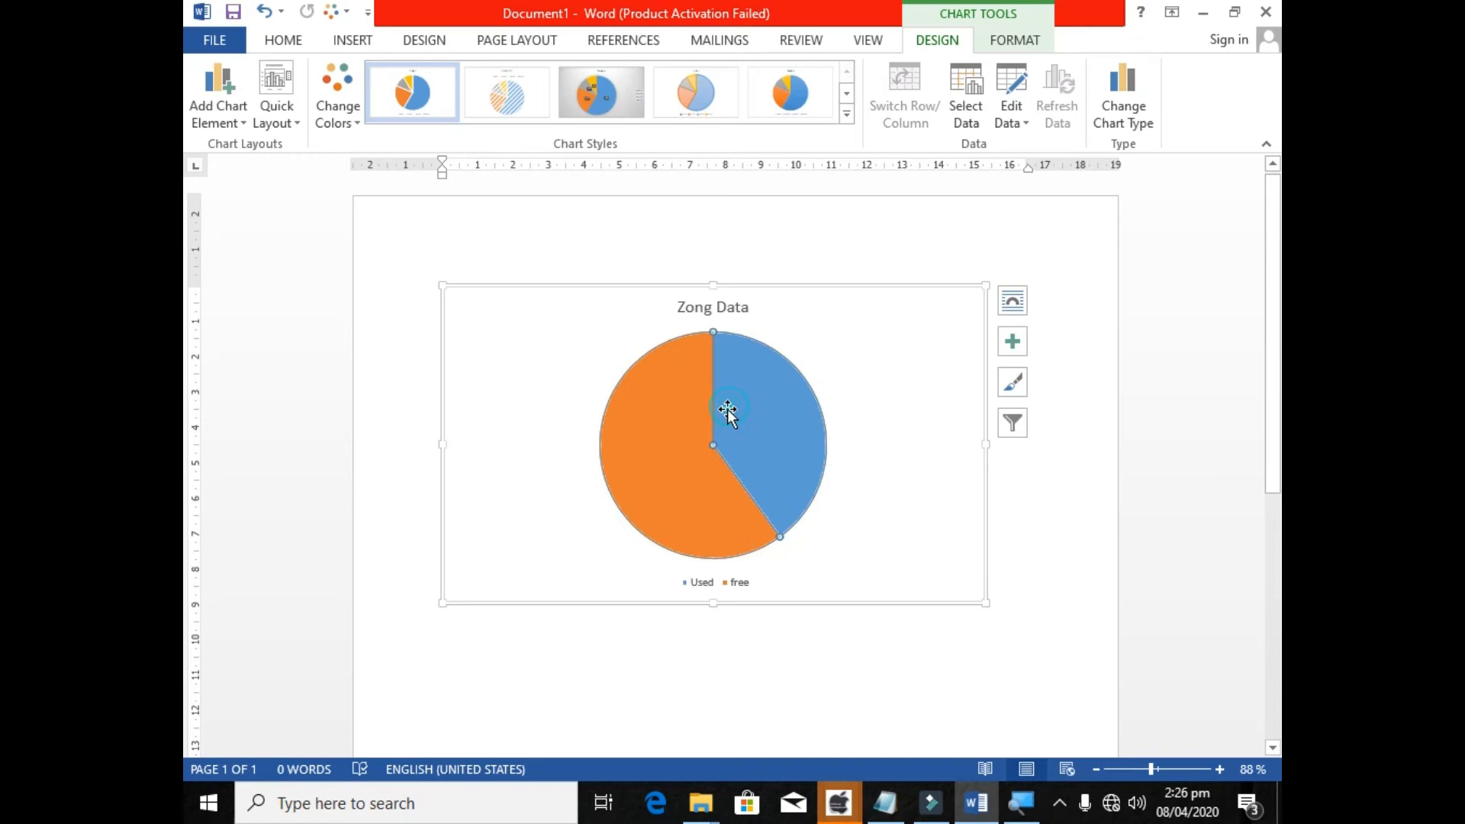
pyautogui.click(669, 514)
pyautogui.click(619, 97)
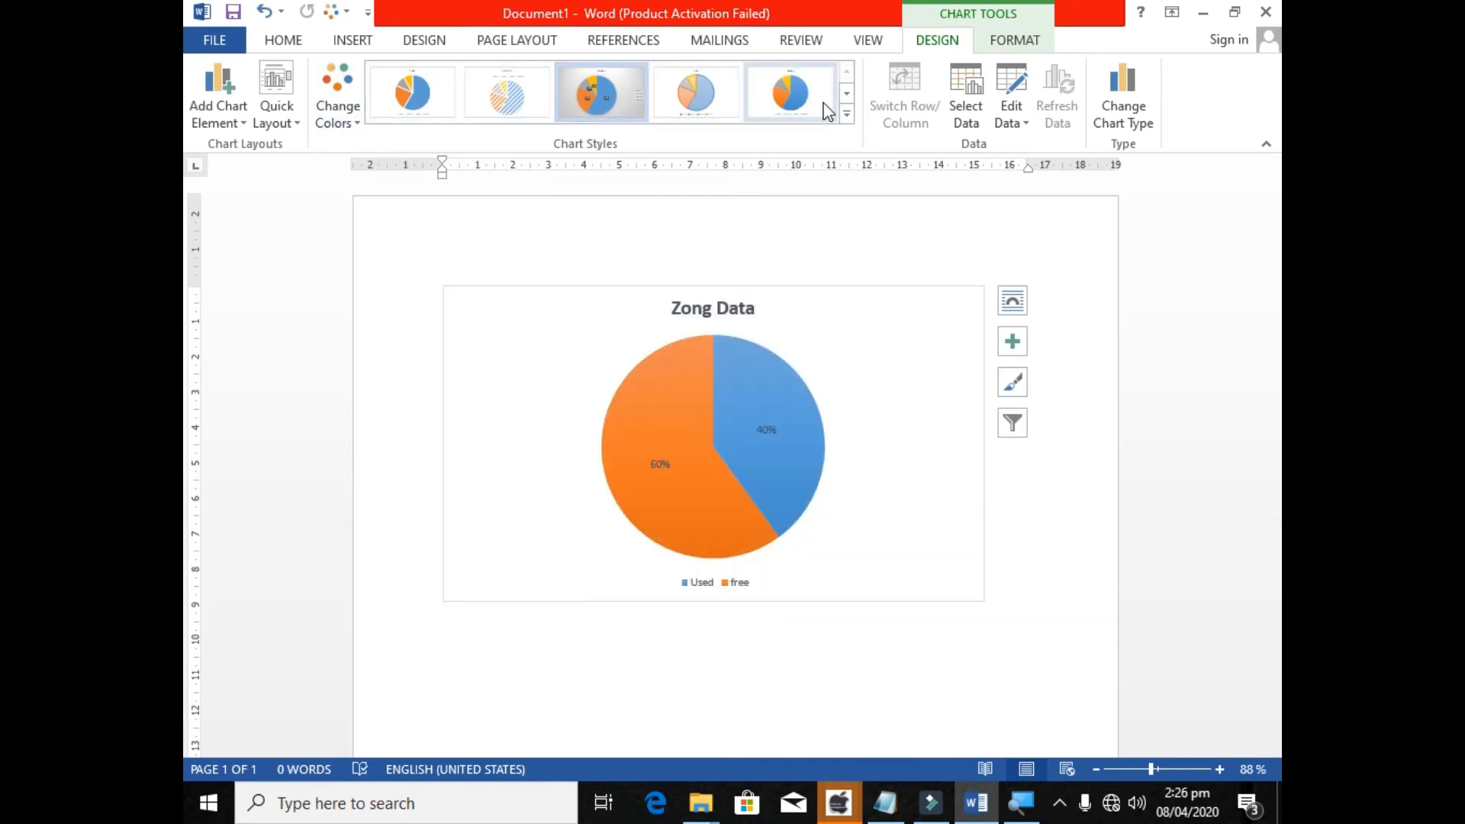
pyautogui.click(847, 116)
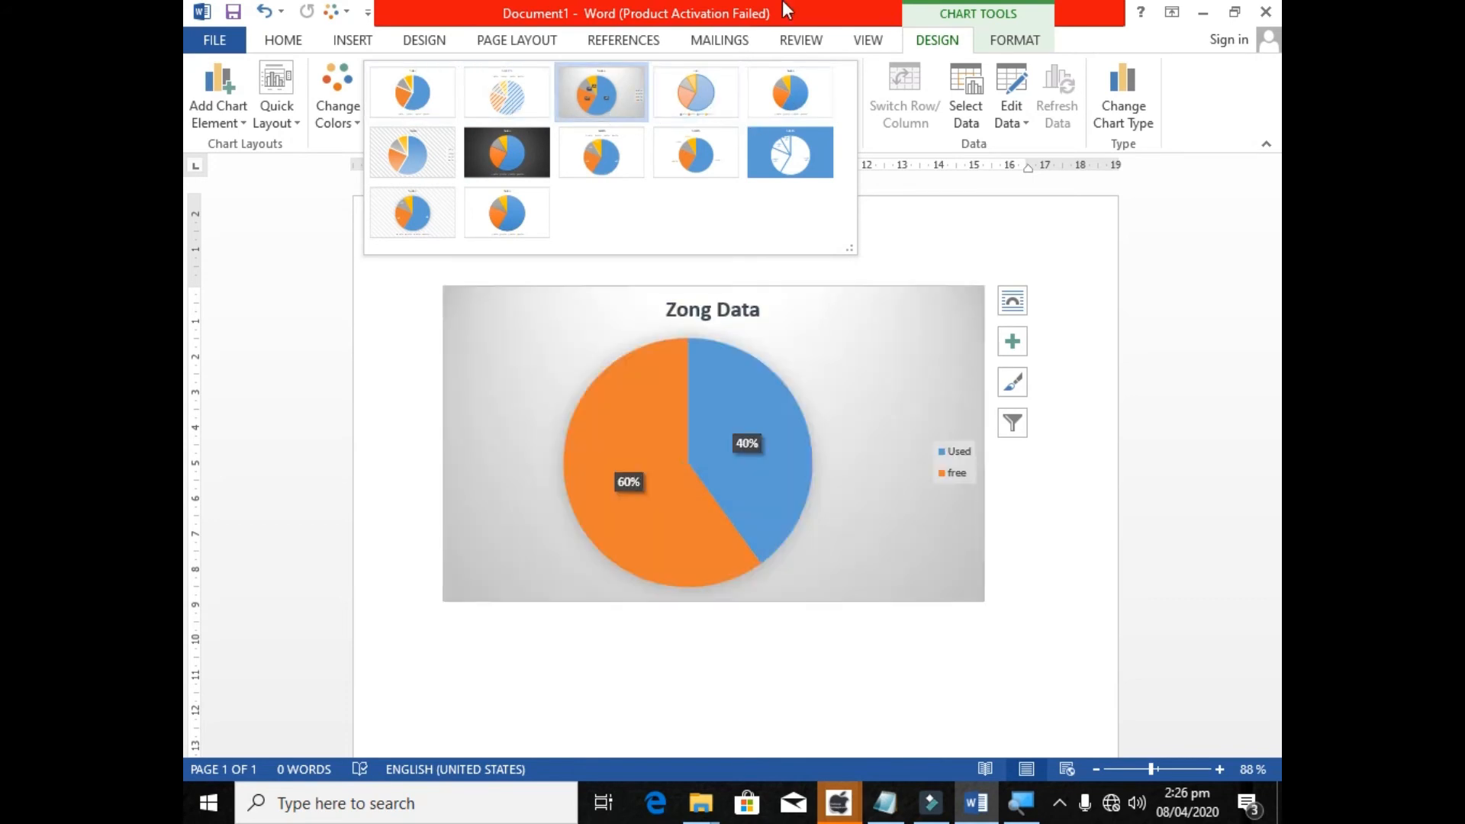
pyautogui.click(782, 2)
# Delete the whole pie chart from the document.
pyautogui.click(785, 287)
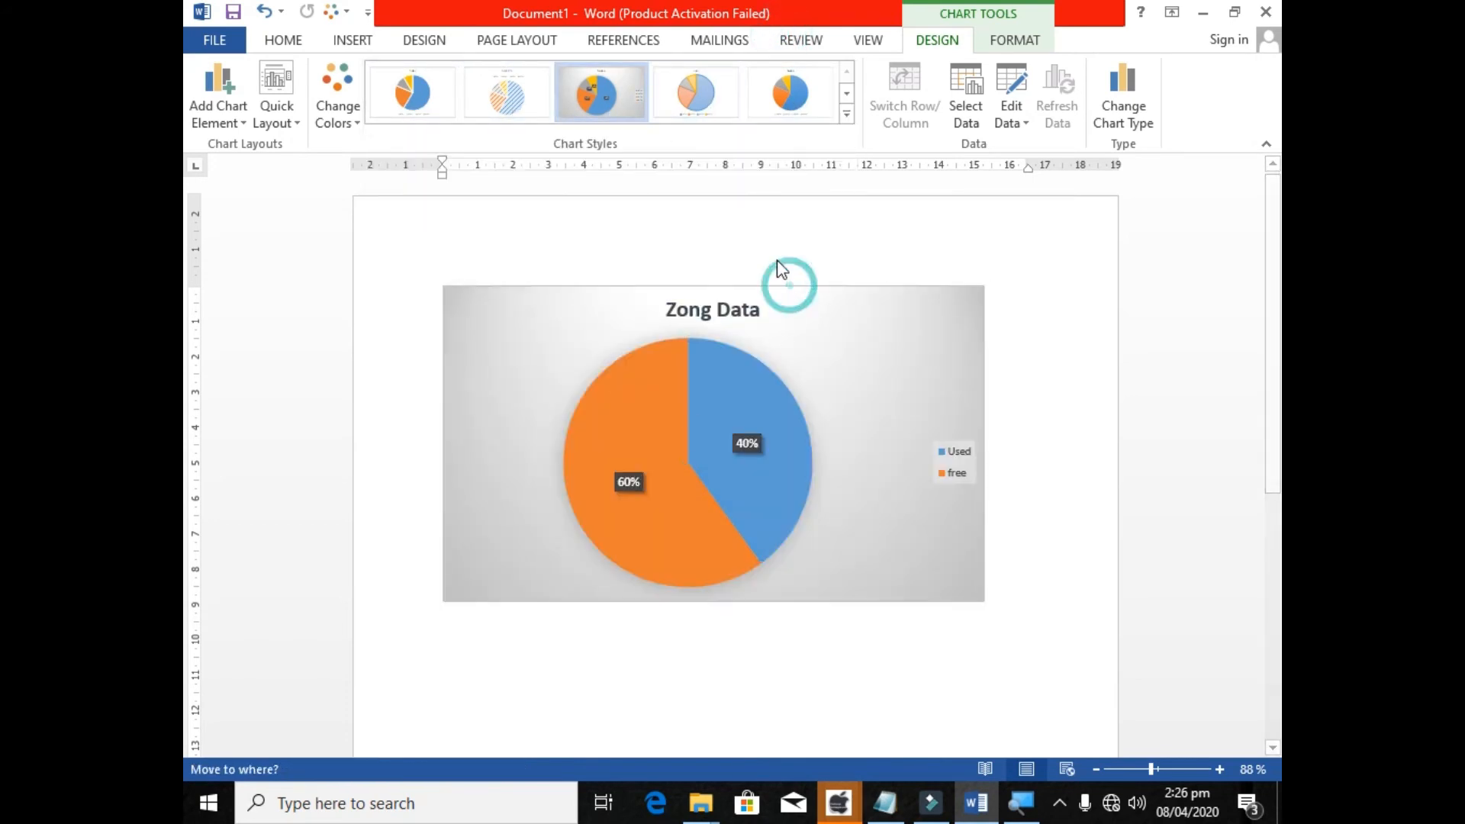
pyautogui.press('Delete')
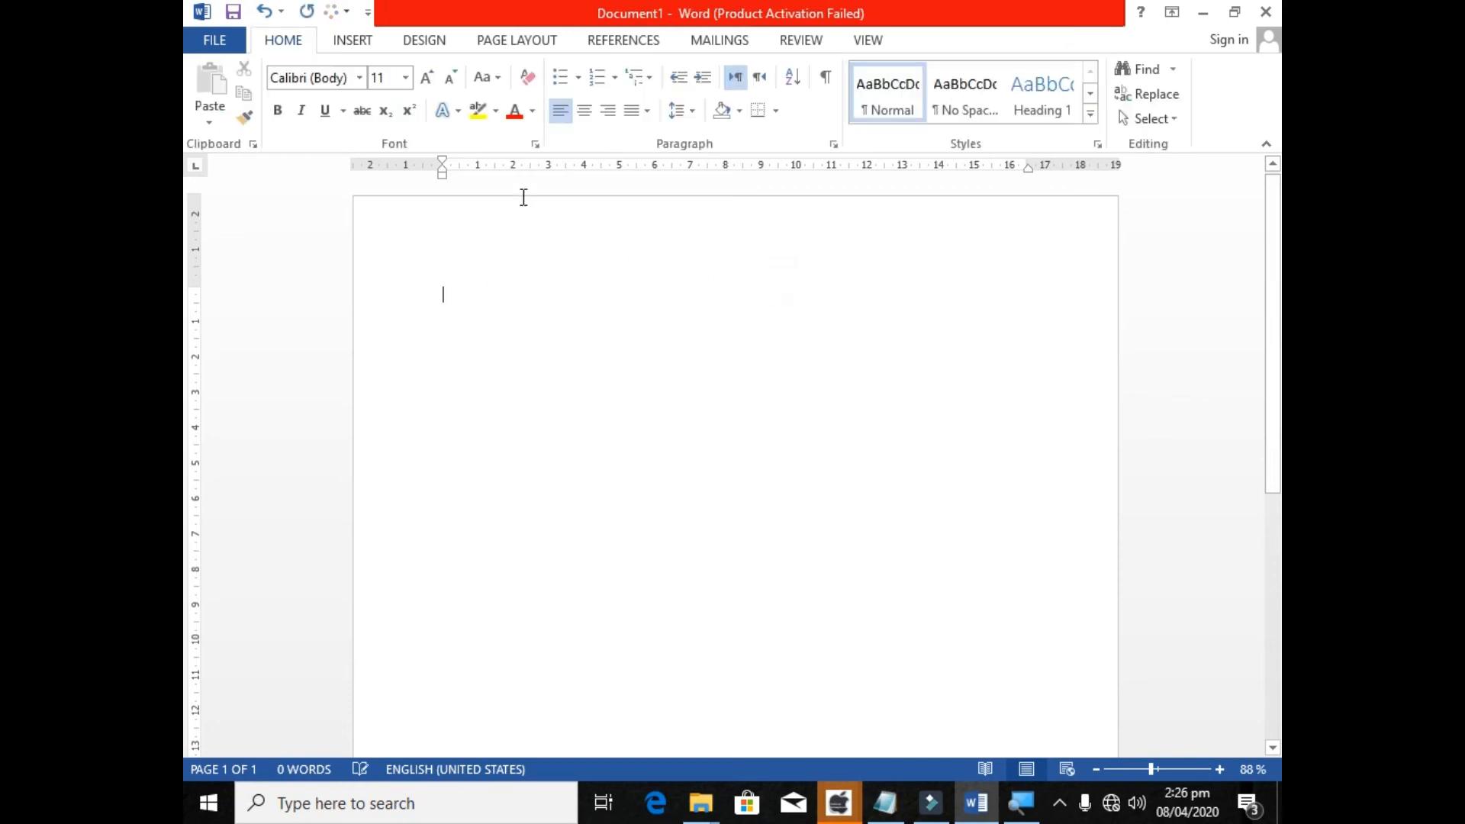
# Insert a Clustered Column chart into the empty document and dismiss the activation notice.
pyautogui.click(352, 42)
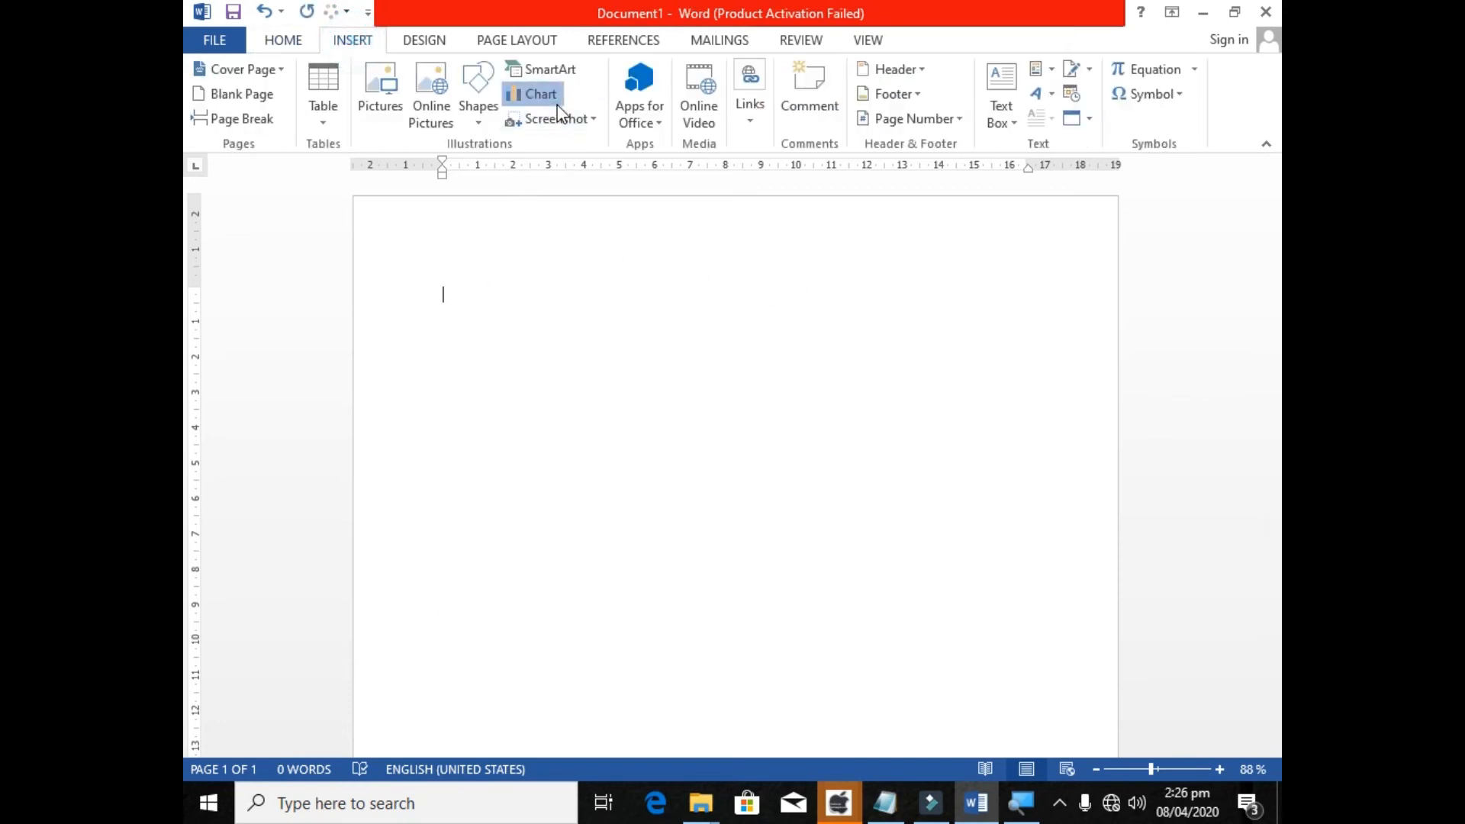
pyautogui.click(538, 93)
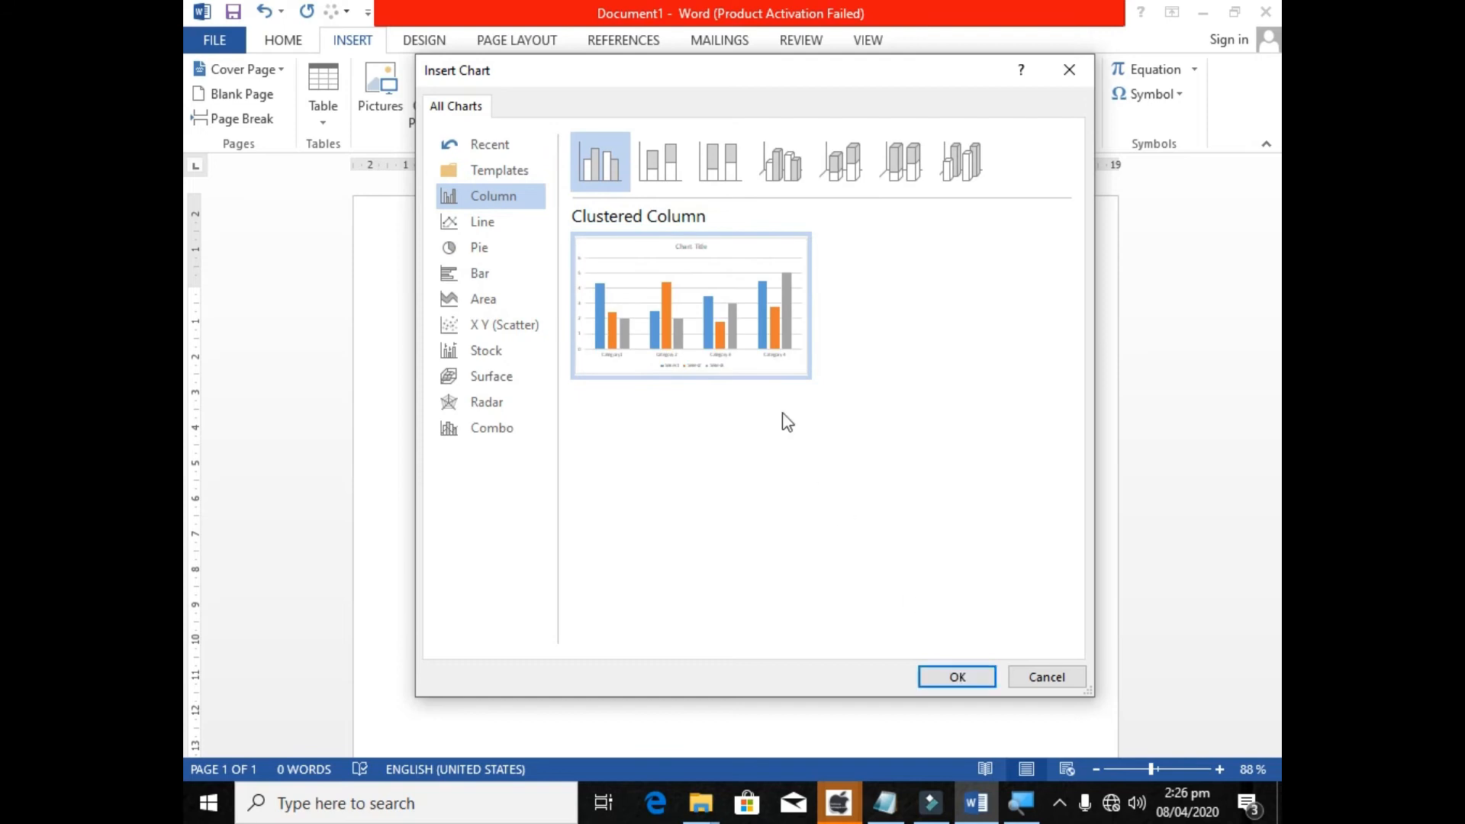
pyautogui.doubleClick(757, 334)
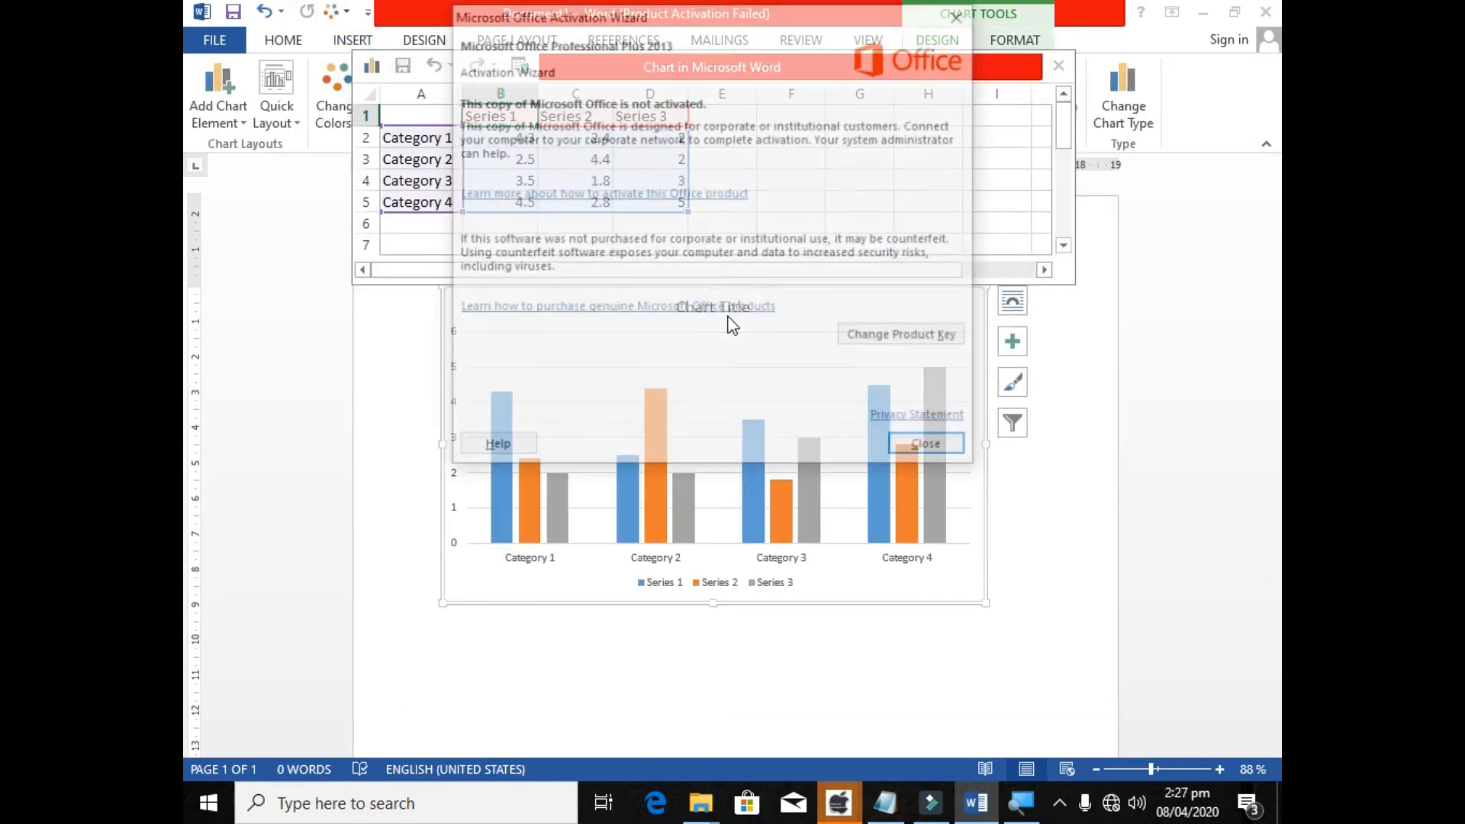
pyautogui.click(937, 440)
# Replace the column chart's title text with Microsoft.
pyautogui.click(696, 309)
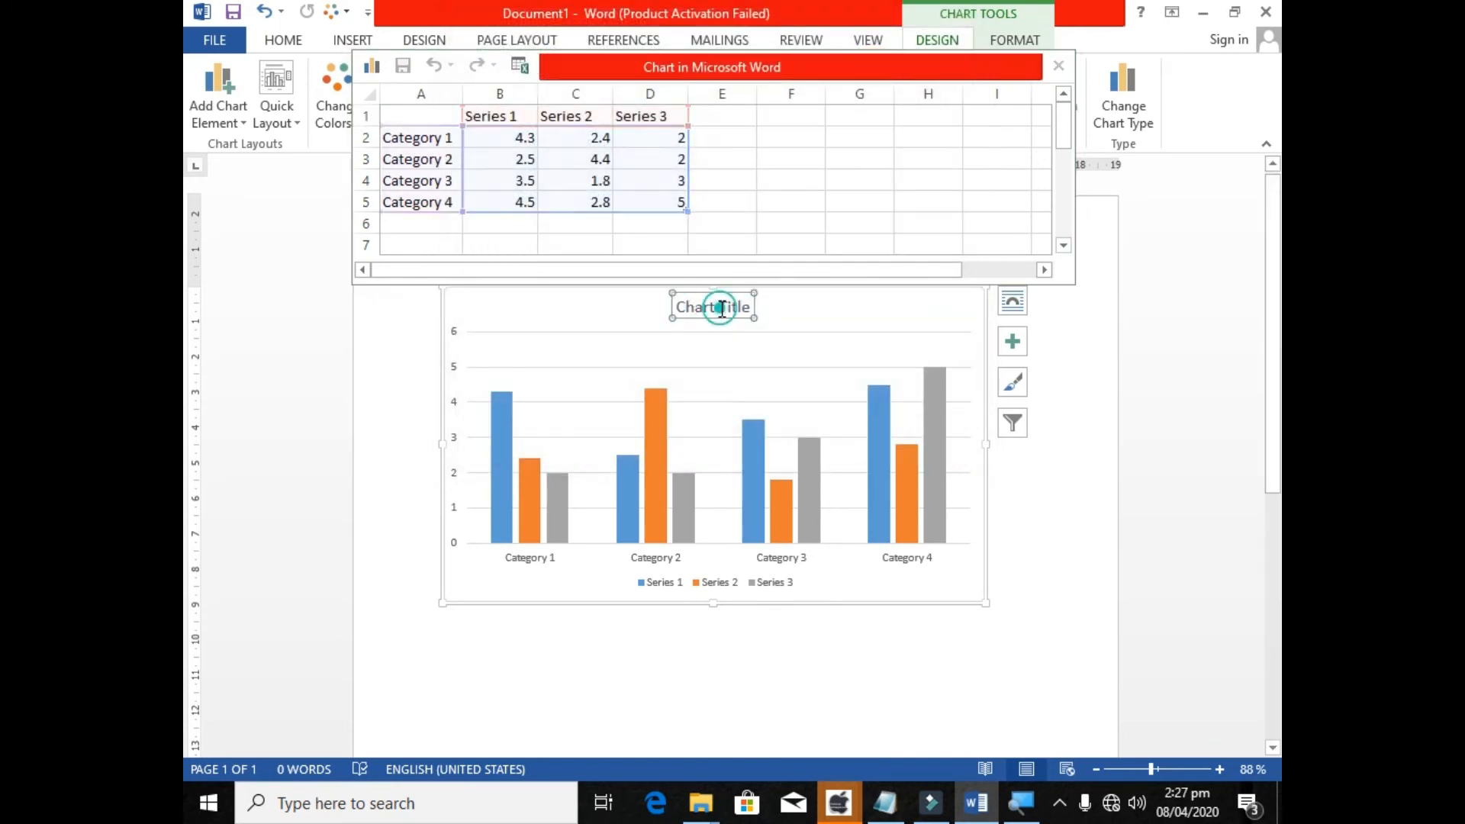
pyautogui.tripleClick(701, 316)
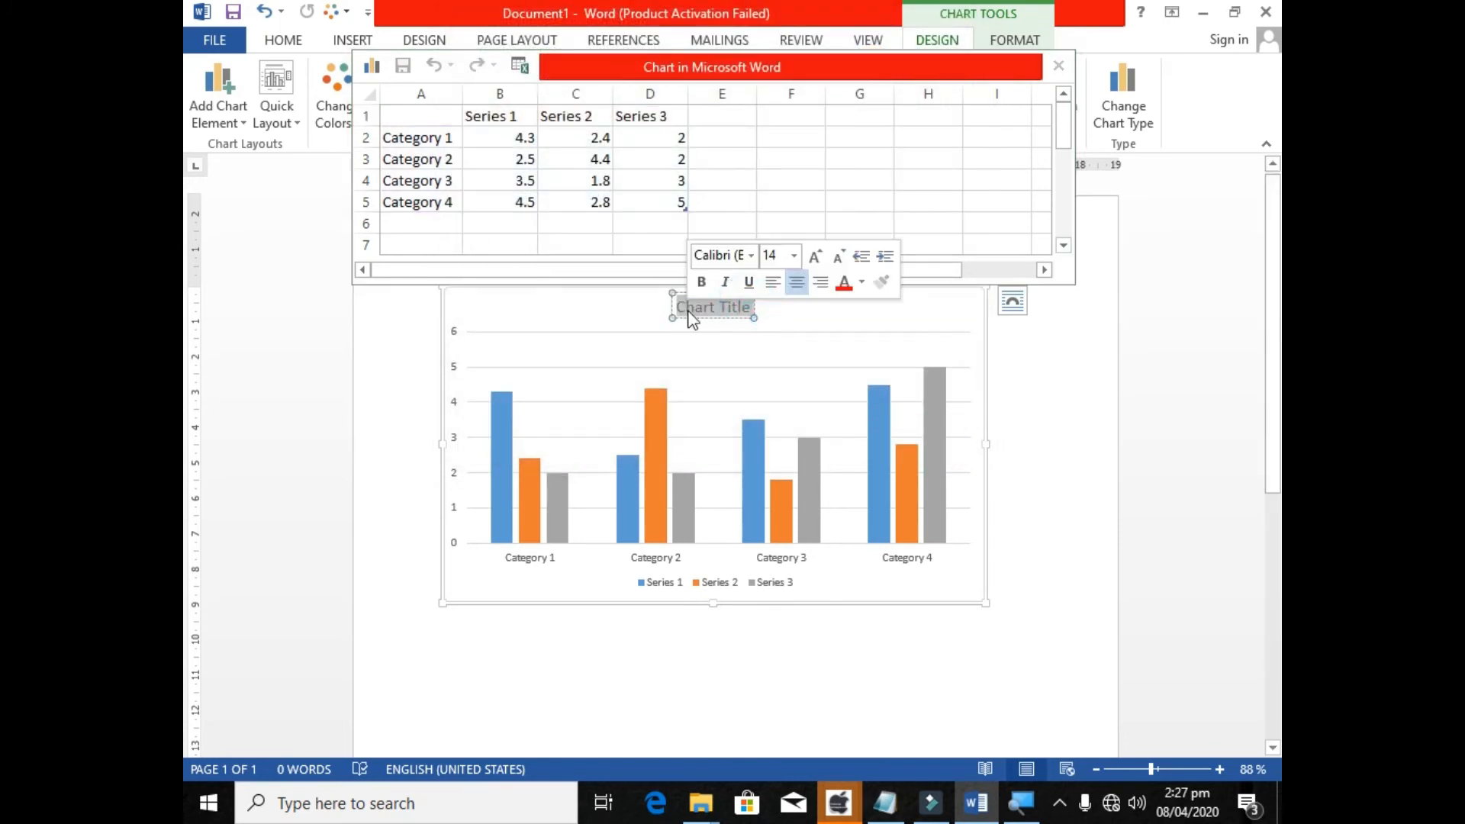
pyautogui.write('Microsoft')
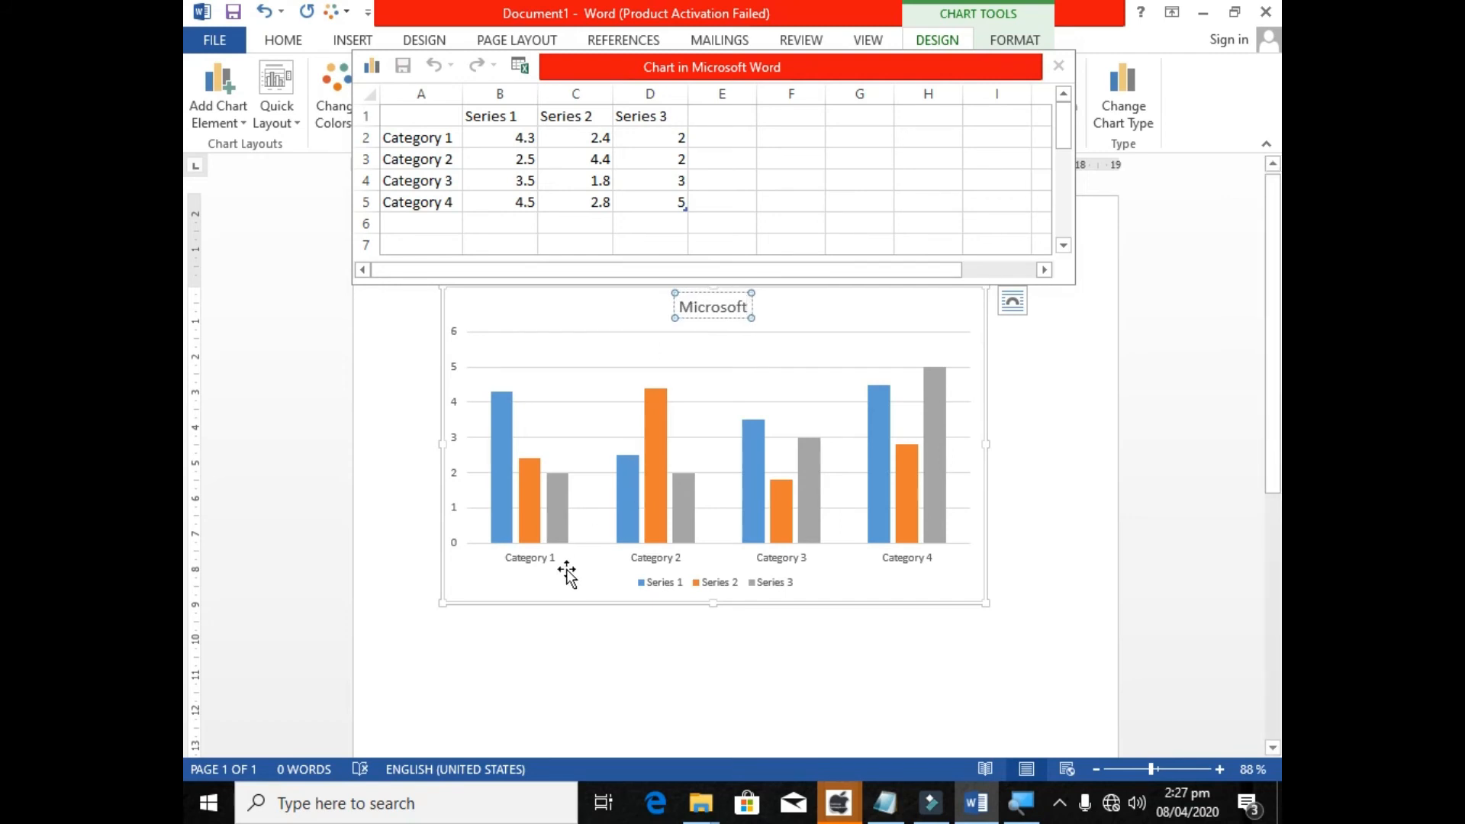
# Clear the Category 1 label in the chart data sheet and rename Series 1 as MS office.
pyautogui.click(407, 138)
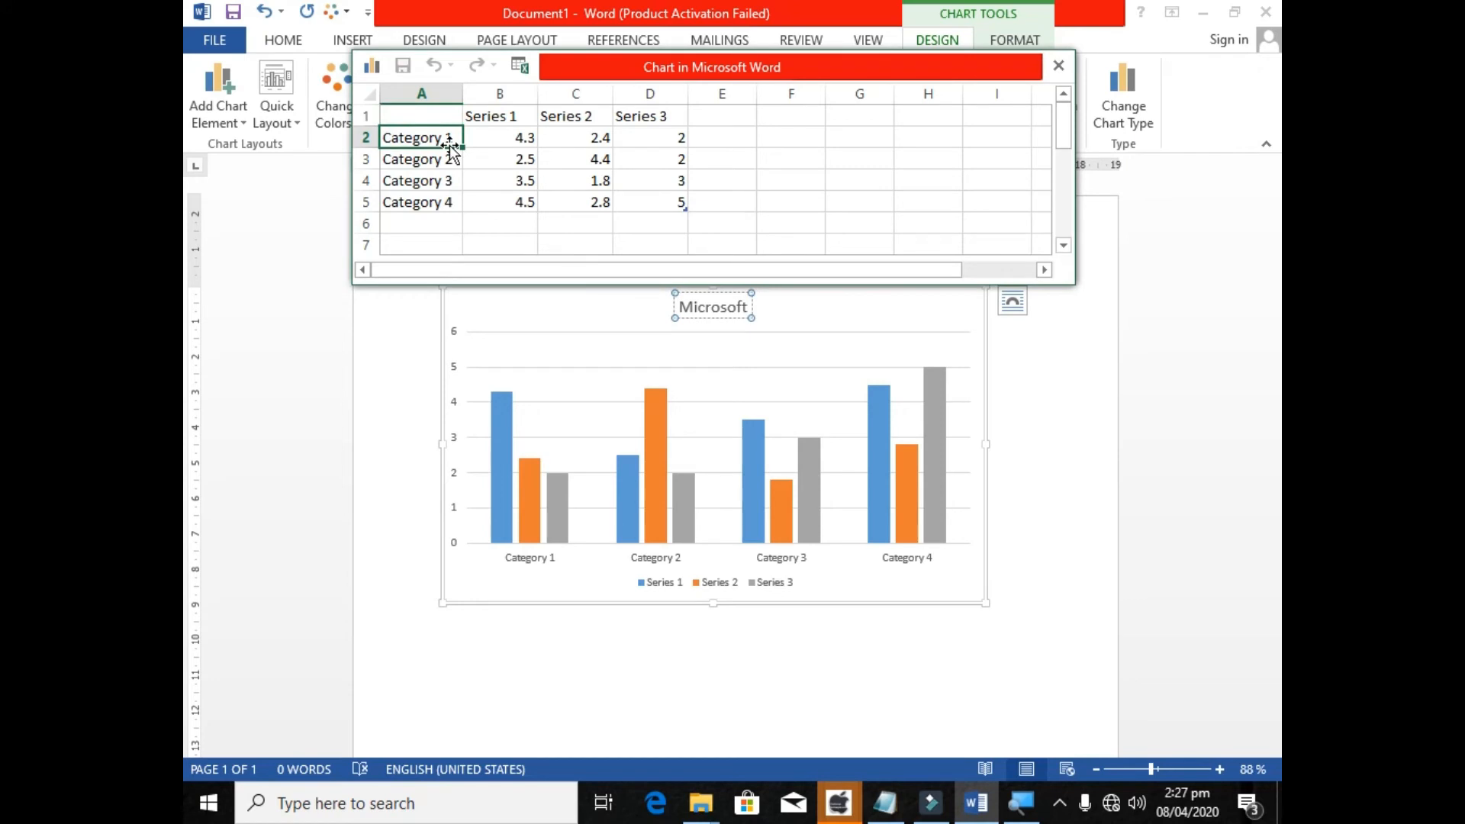
pyautogui.write('MS')
pyautogui.press('BackSpace')
pyautogui.press('BackSpace')
pyautogui.press('Right')
pyautogui.press('Up')
pyautogui.write('MS')
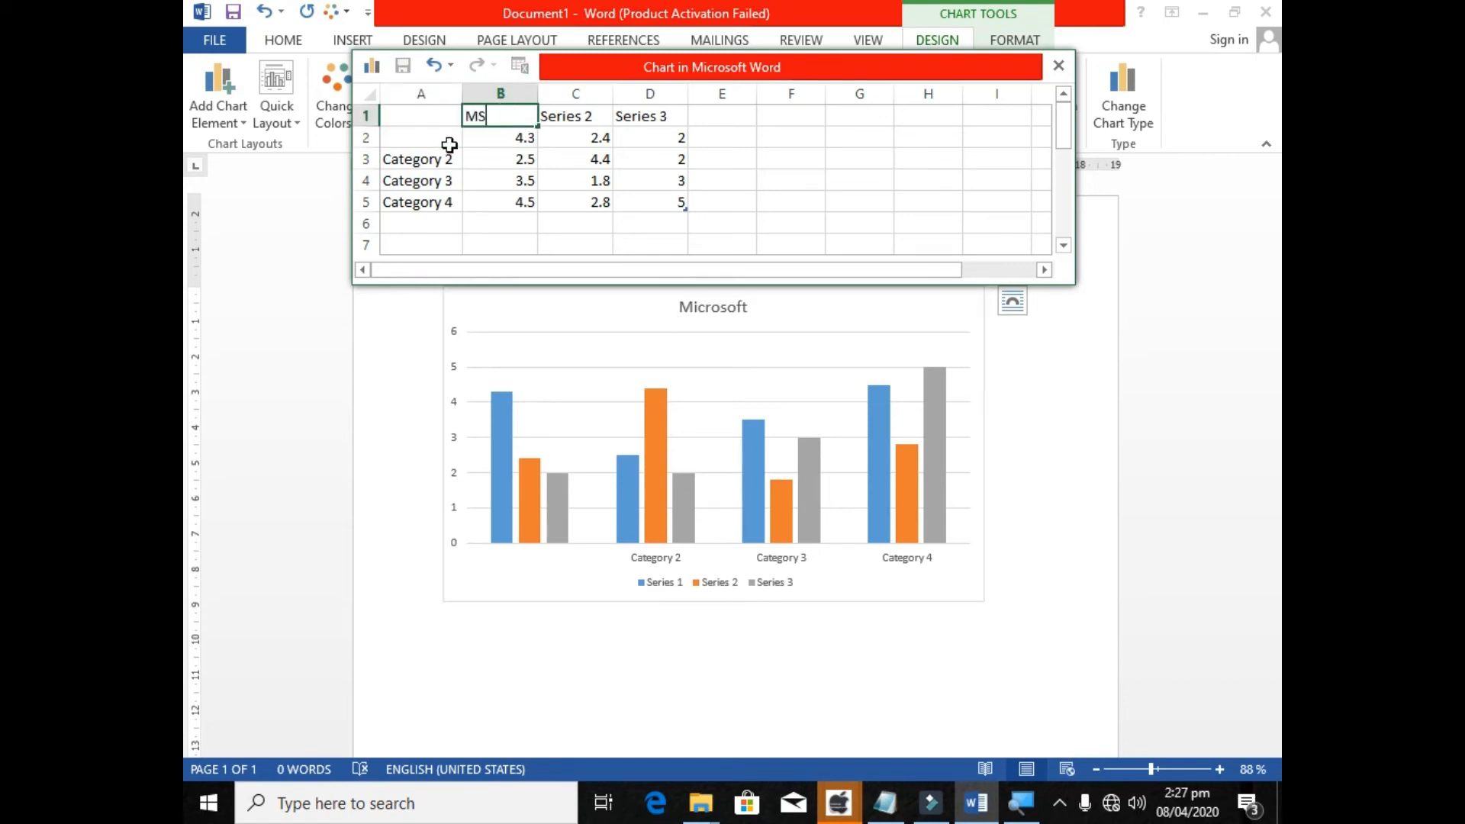
pyautogui.write(' office')
pyautogui.press('Tab')
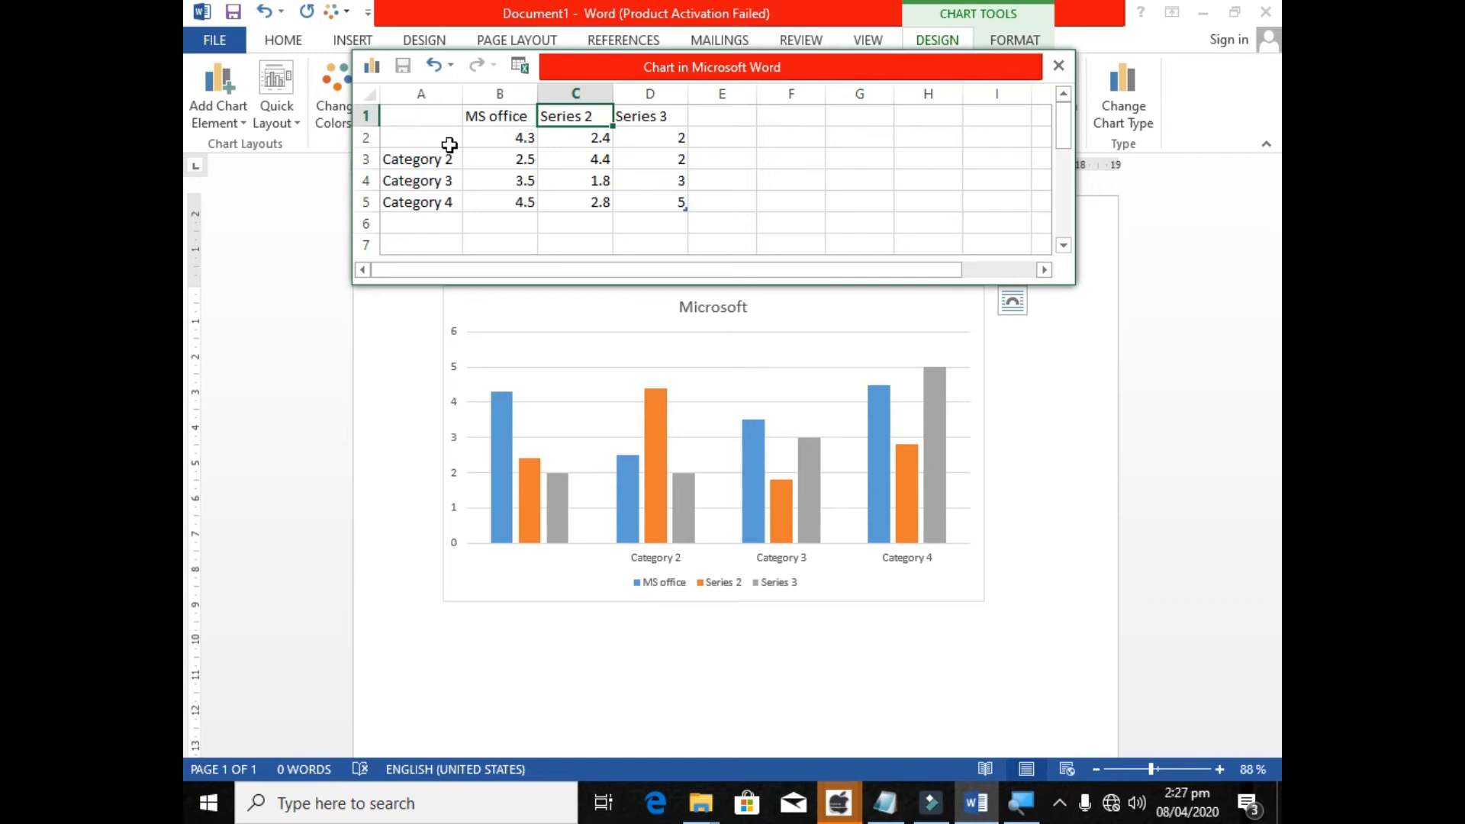
# Rename Series 2 as Xbox and Series 3 as Operating Systems in the chart data sheet.
pyautogui.write('Xbox')
pyautogui.press('Tab')
pyautogui.write('Operating Systems')
pyautogui.press('Return')
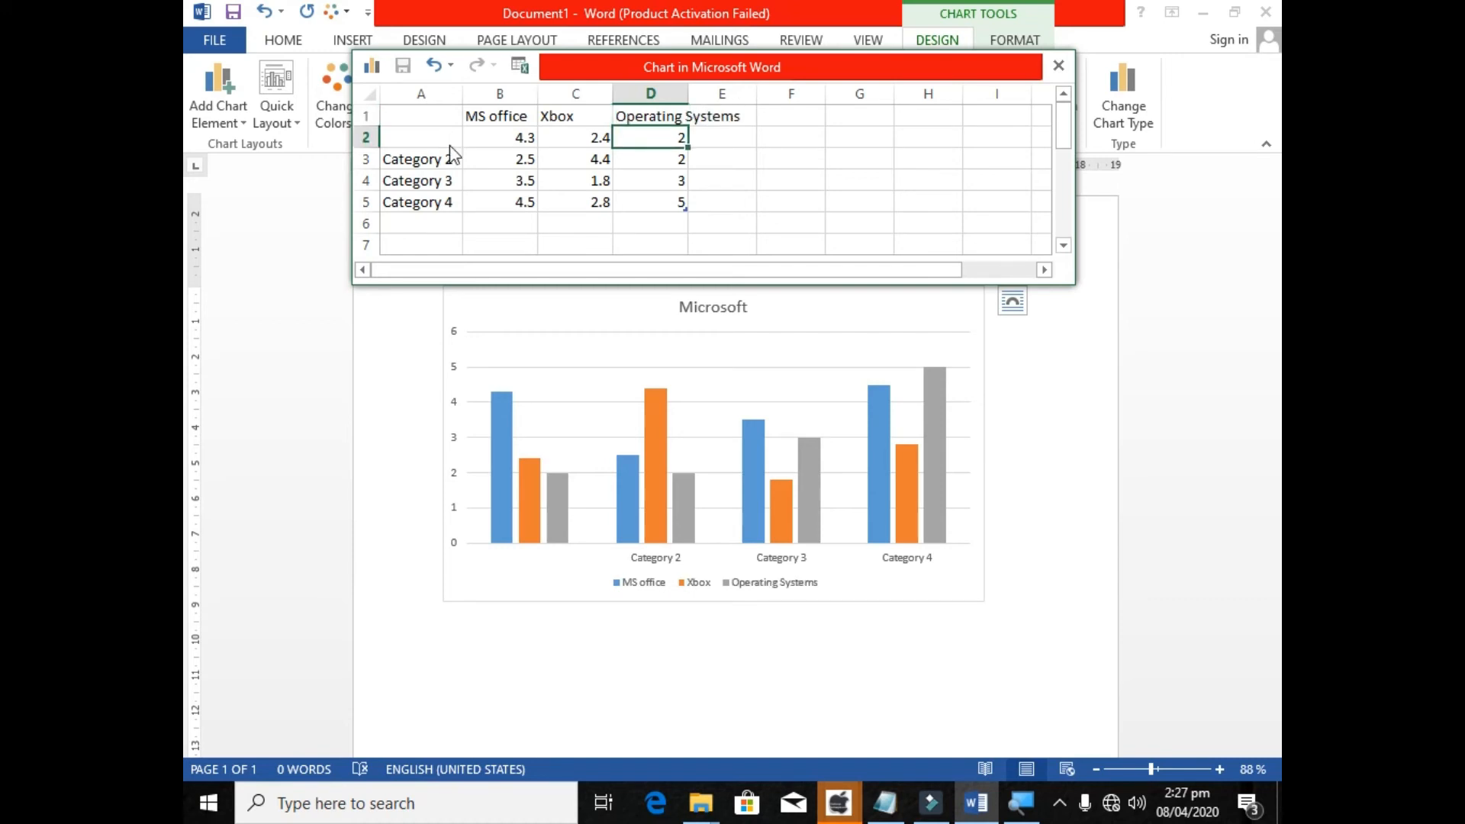
# Label the first two categories of the chart data 2012 and 2014.
pyautogui.press('Left')
pyautogui.press('Left')
pyautogui.press('Left')
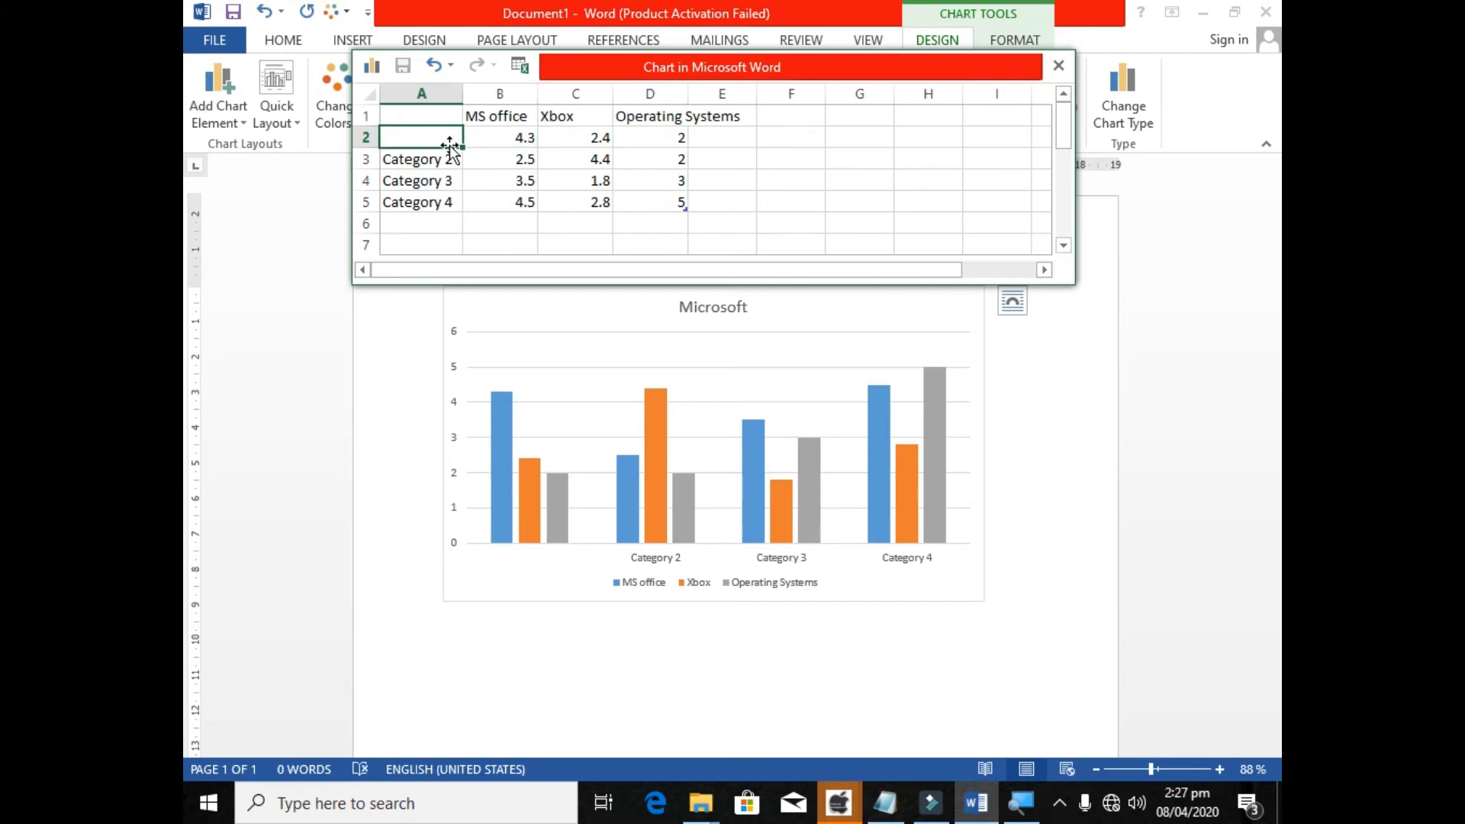
pyautogui.write('3')
pyautogui.press('Return')
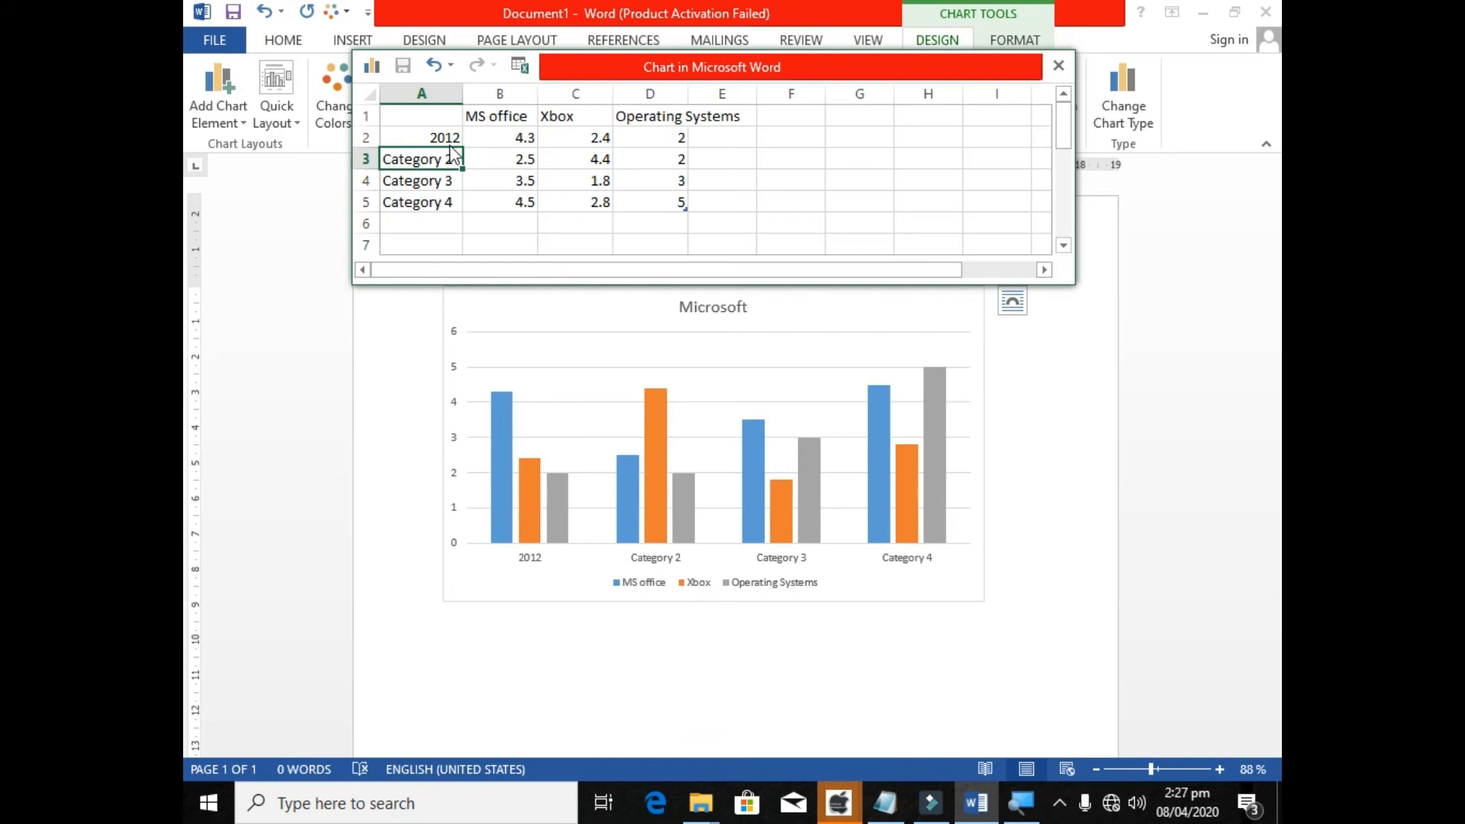
pyautogui.write('2014')
pyautogui.press('Return')
# Label the last two categories of the chart data 2016 and 2019.
pyautogui.write('201')
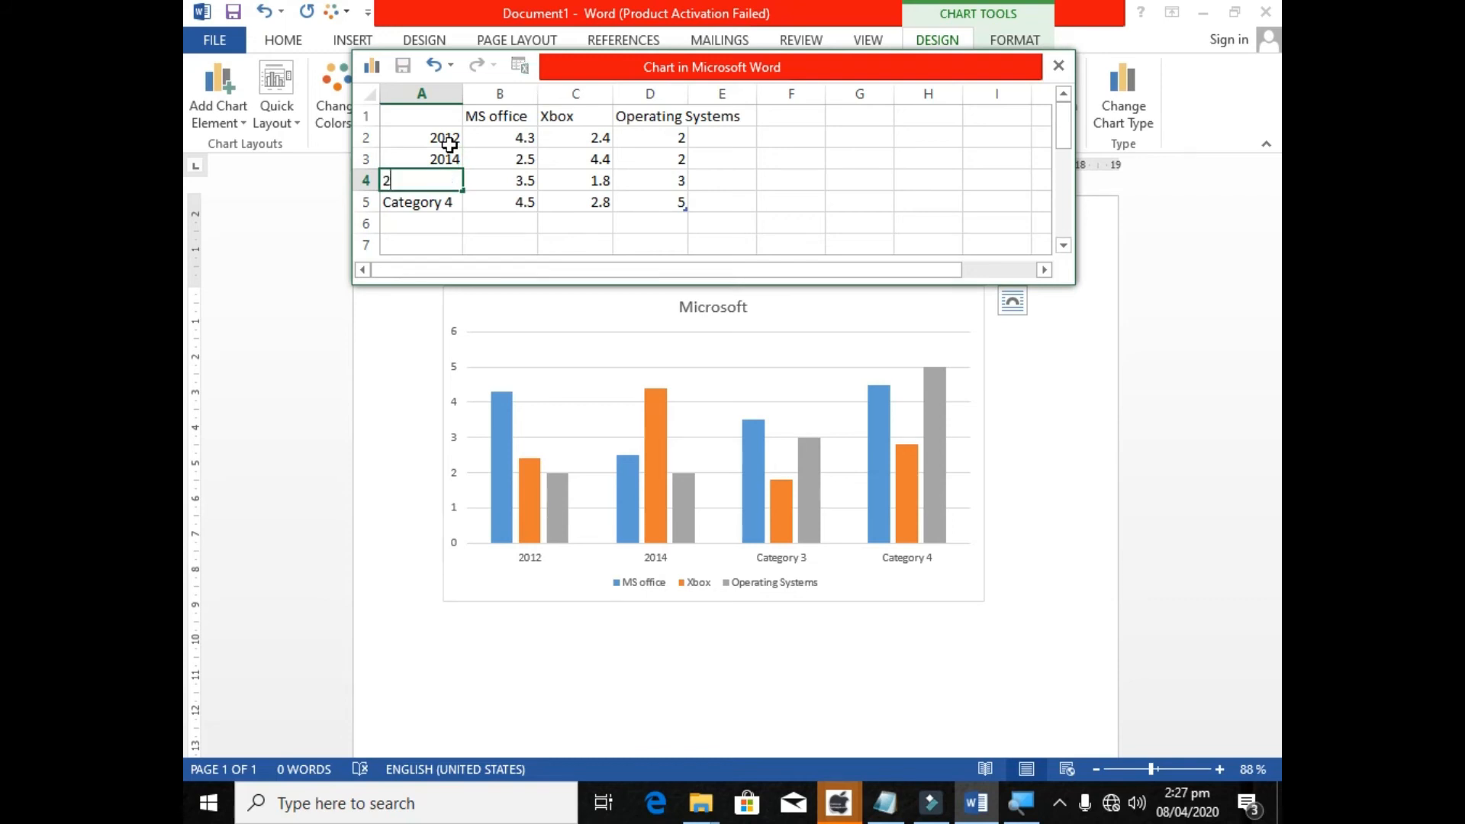
pyautogui.write('6')
pyautogui.press('Return')
pyautogui.write('2019')
pyautogui.press('Return')
# Set the MS office values for the four years to 12, 7, 9 and 12.
pyautogui.press('Right')
pyautogui.press('Up')
pyautogui.press('Up')
pyautogui.press('Up')
pyautogui.press('Up')
pyautogui.write('12')
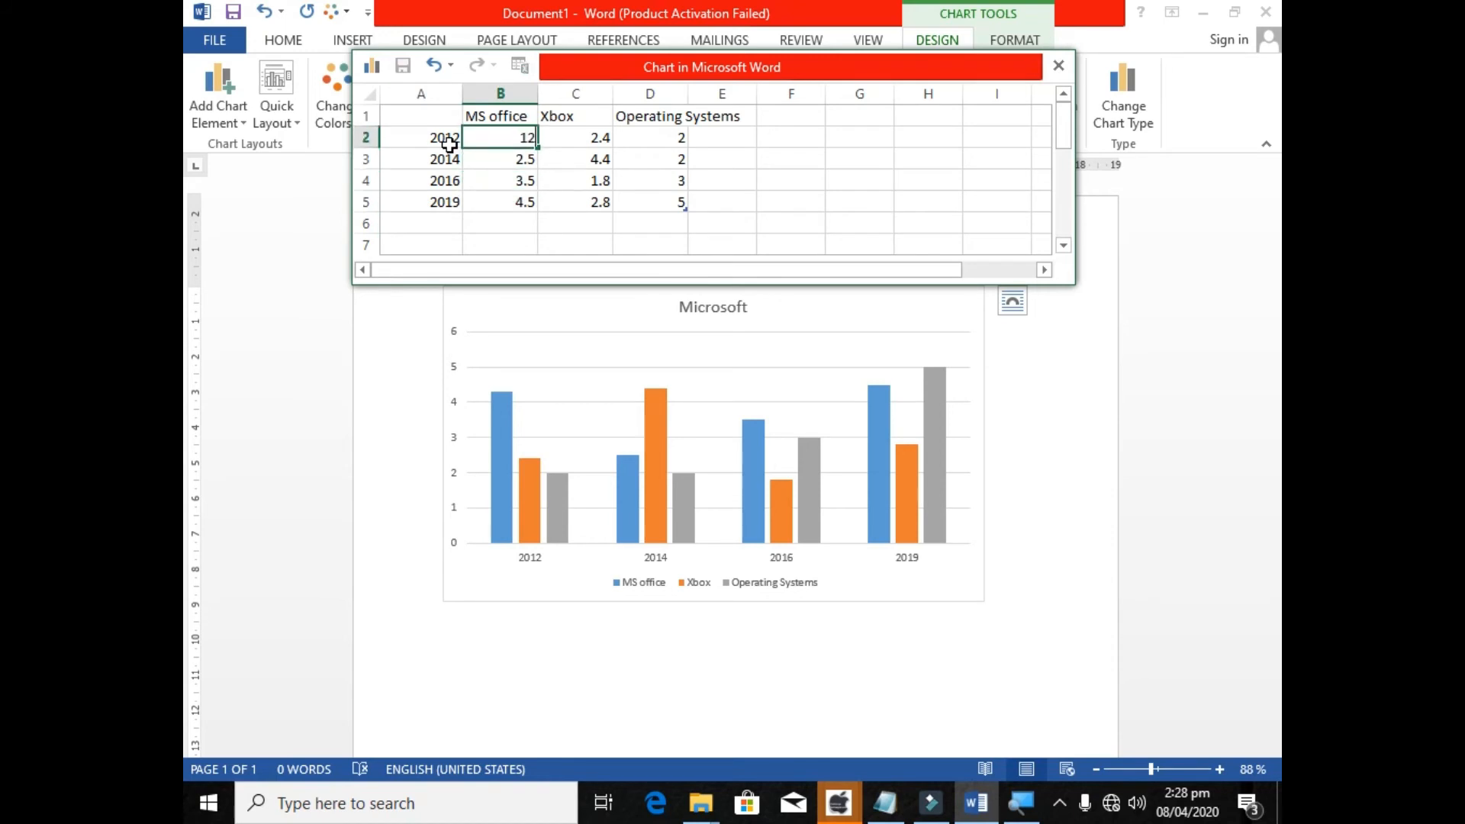
pyautogui.press('Return')
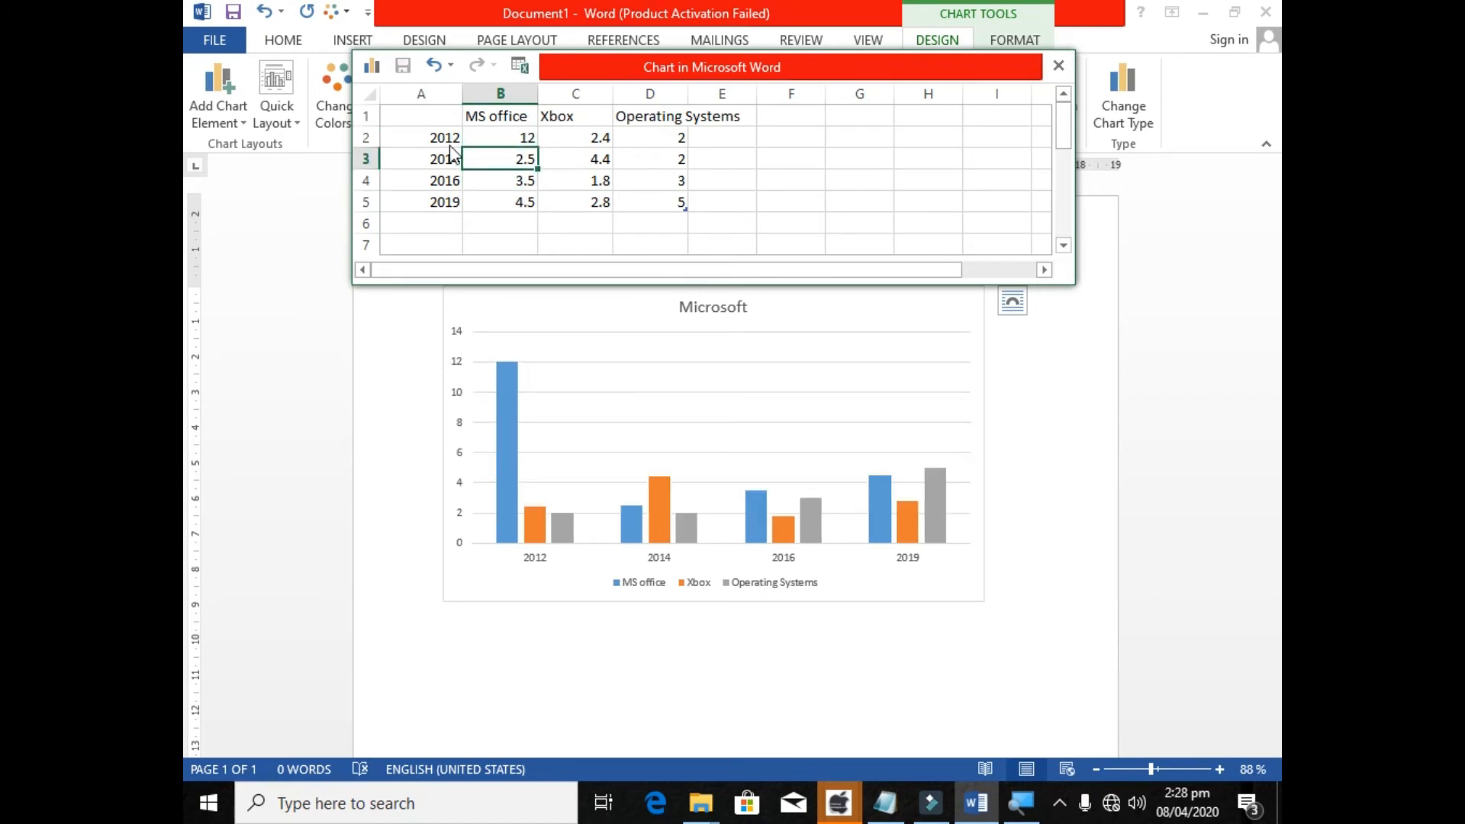
pyautogui.write('7')
pyautogui.press('Return')
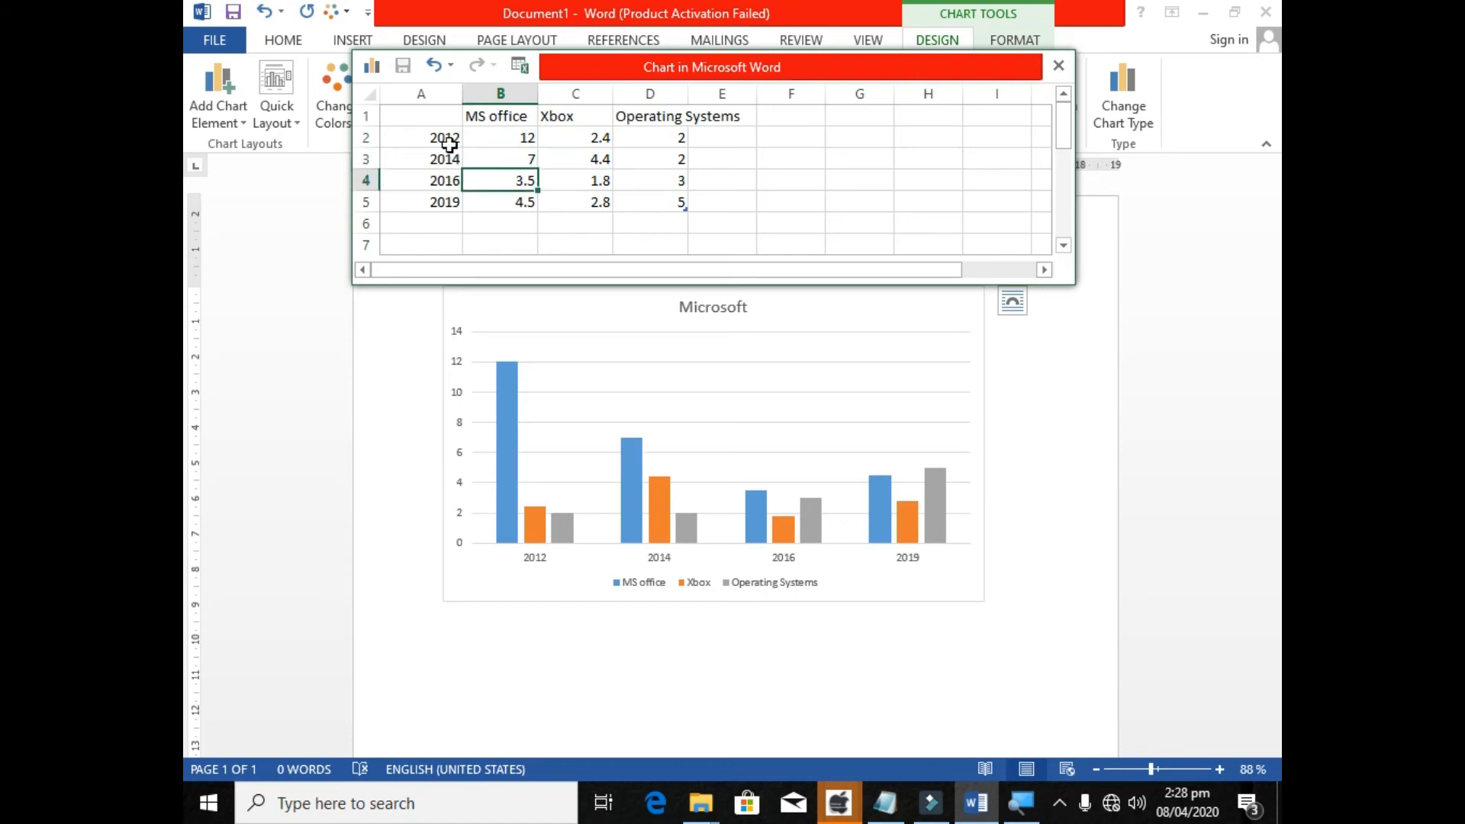
pyautogui.write('9')
pyautogui.press('Return')
pyautogui.write('12')
pyautogui.press('Tab')
# Set the Xbox values for the four years to 15, 3, 18 and 12.
pyautogui.press('Up')
pyautogui.press('Up')
pyautogui.press('Up')
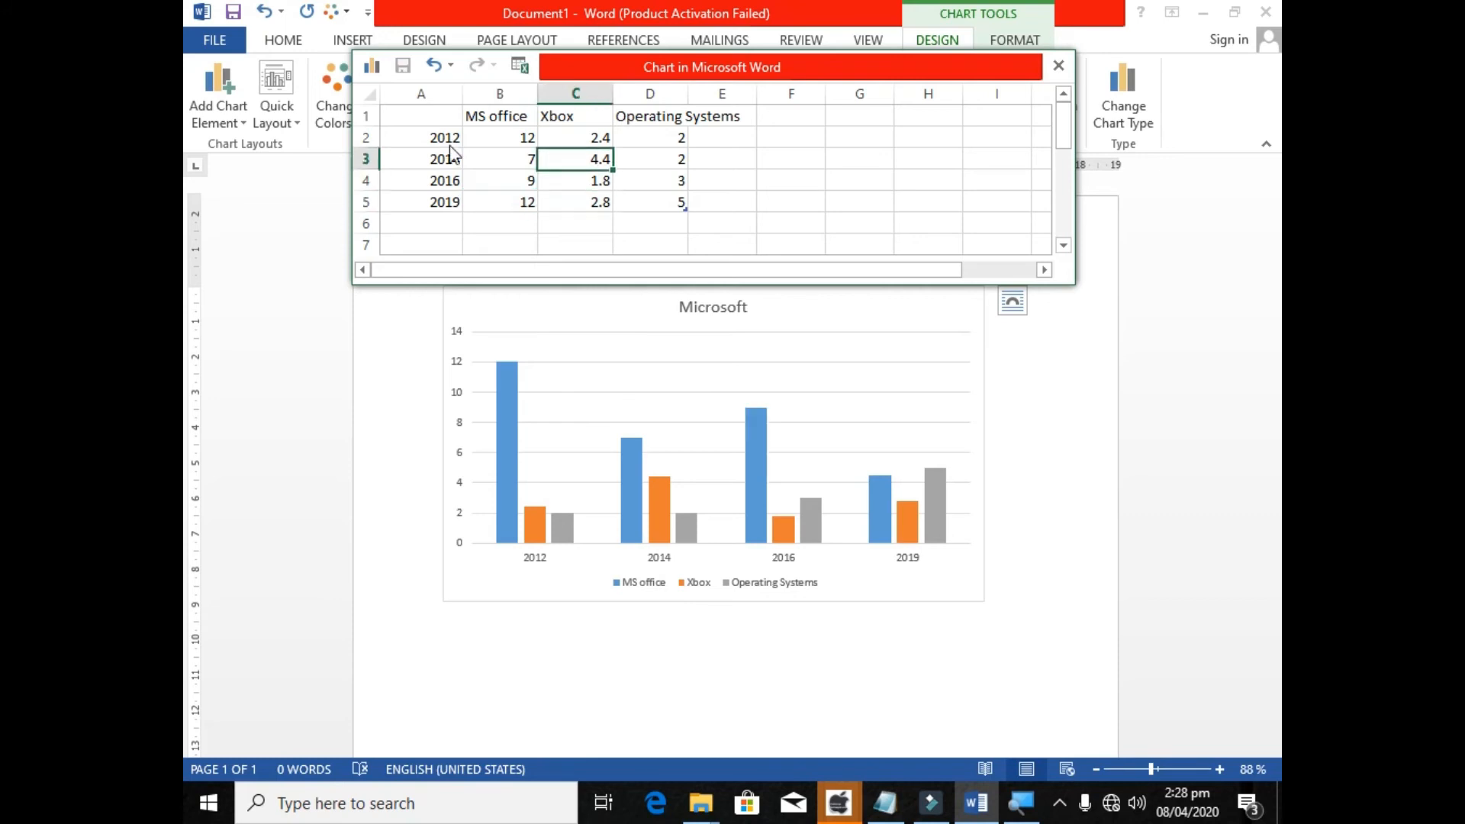
pyautogui.write('15')
pyautogui.press('Return')
pyautogui.write('3')
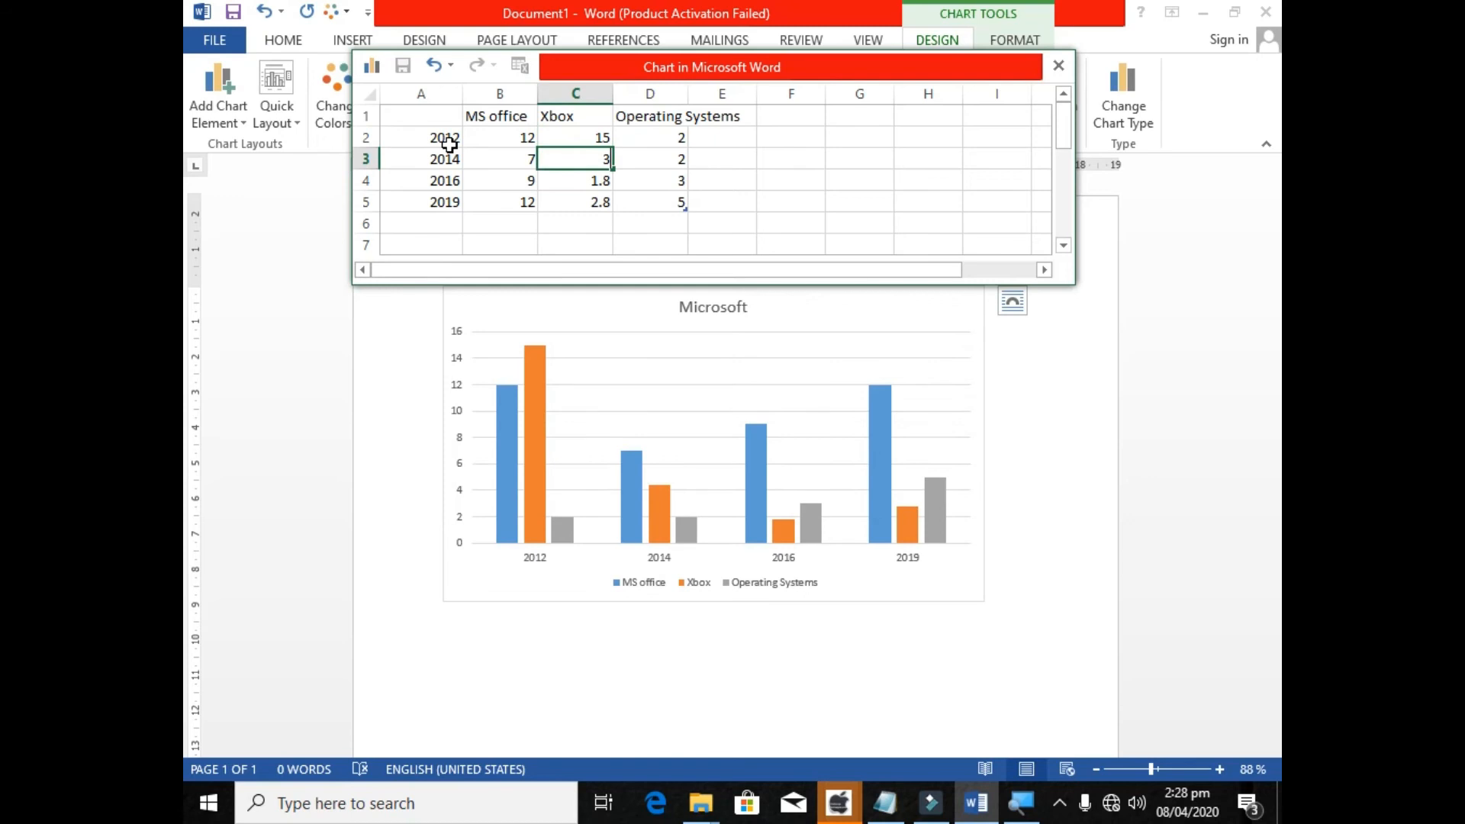
pyautogui.press('Return')
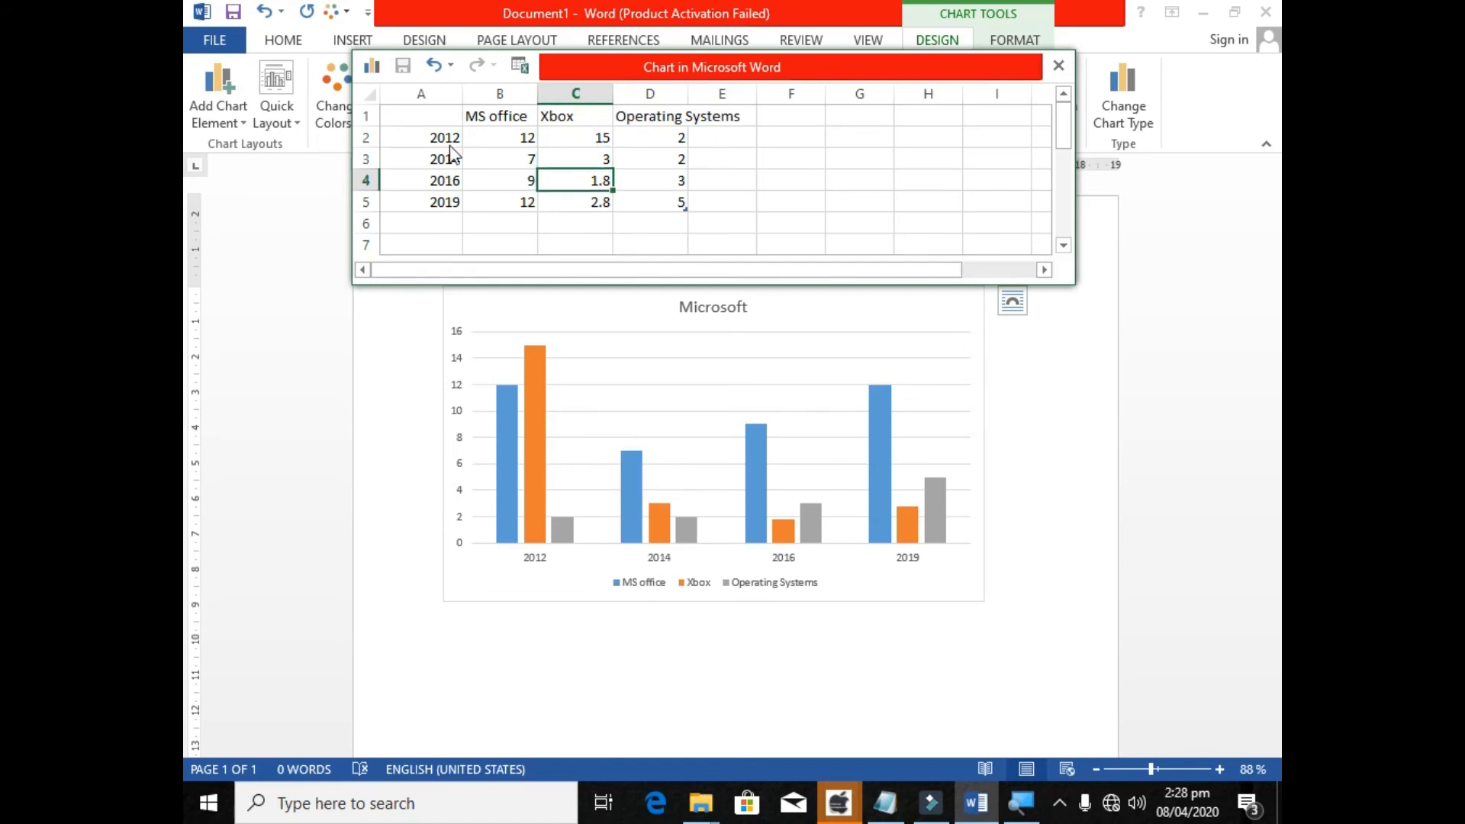
pyautogui.write('18')
pyautogui.press('Return')
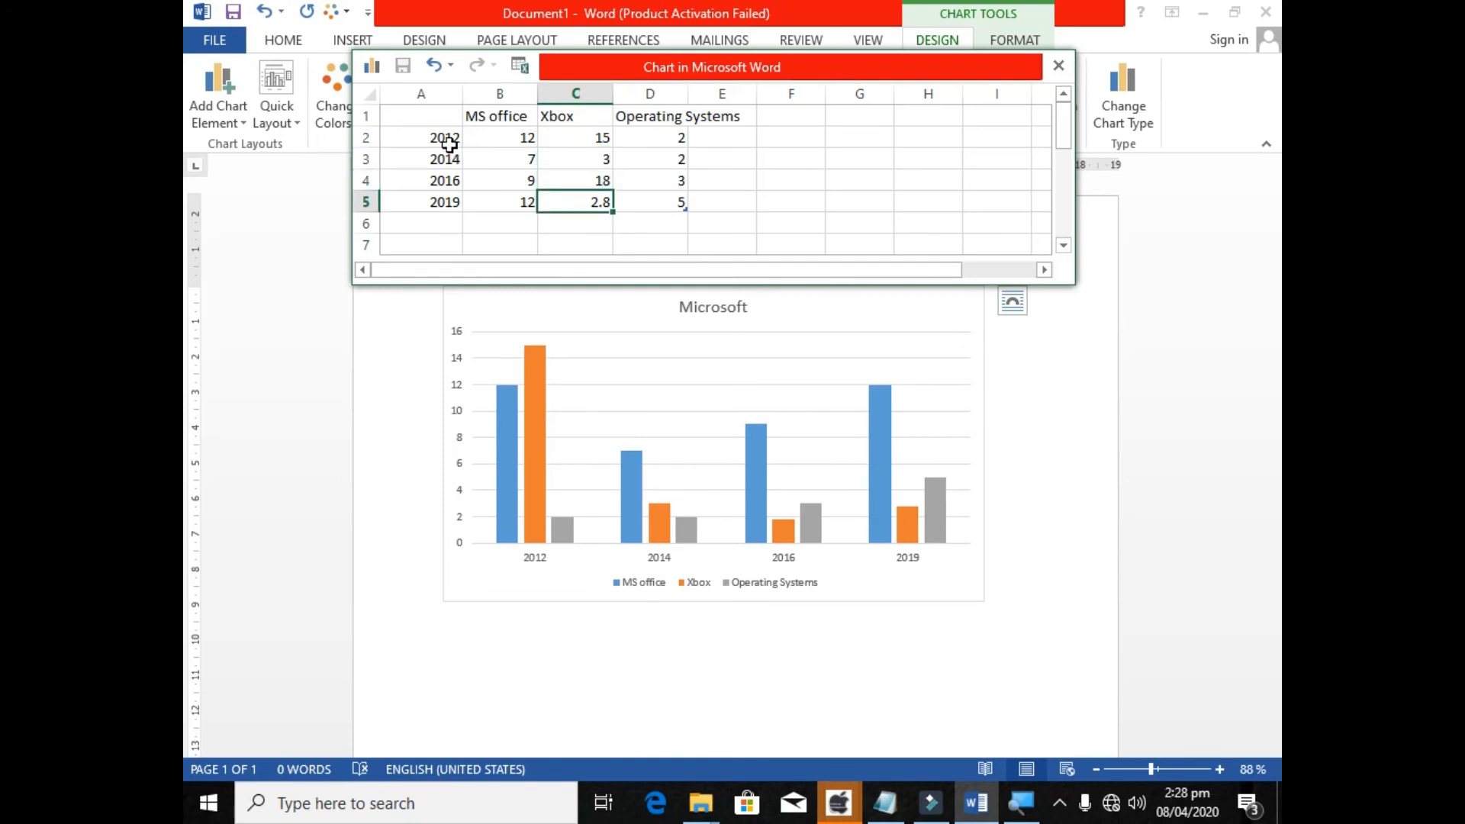
pyautogui.write('12')
pyautogui.press('Tab')
# Set the Operating Systems values for the four years to 18, 6, 12 and 11.
pyautogui.press('Up')
pyautogui.press('Up')
pyautogui.press('Up')
pyautogui.write('18')
pyautogui.press('Return')
pyautogui.write('6')
pyautogui.press('Return')
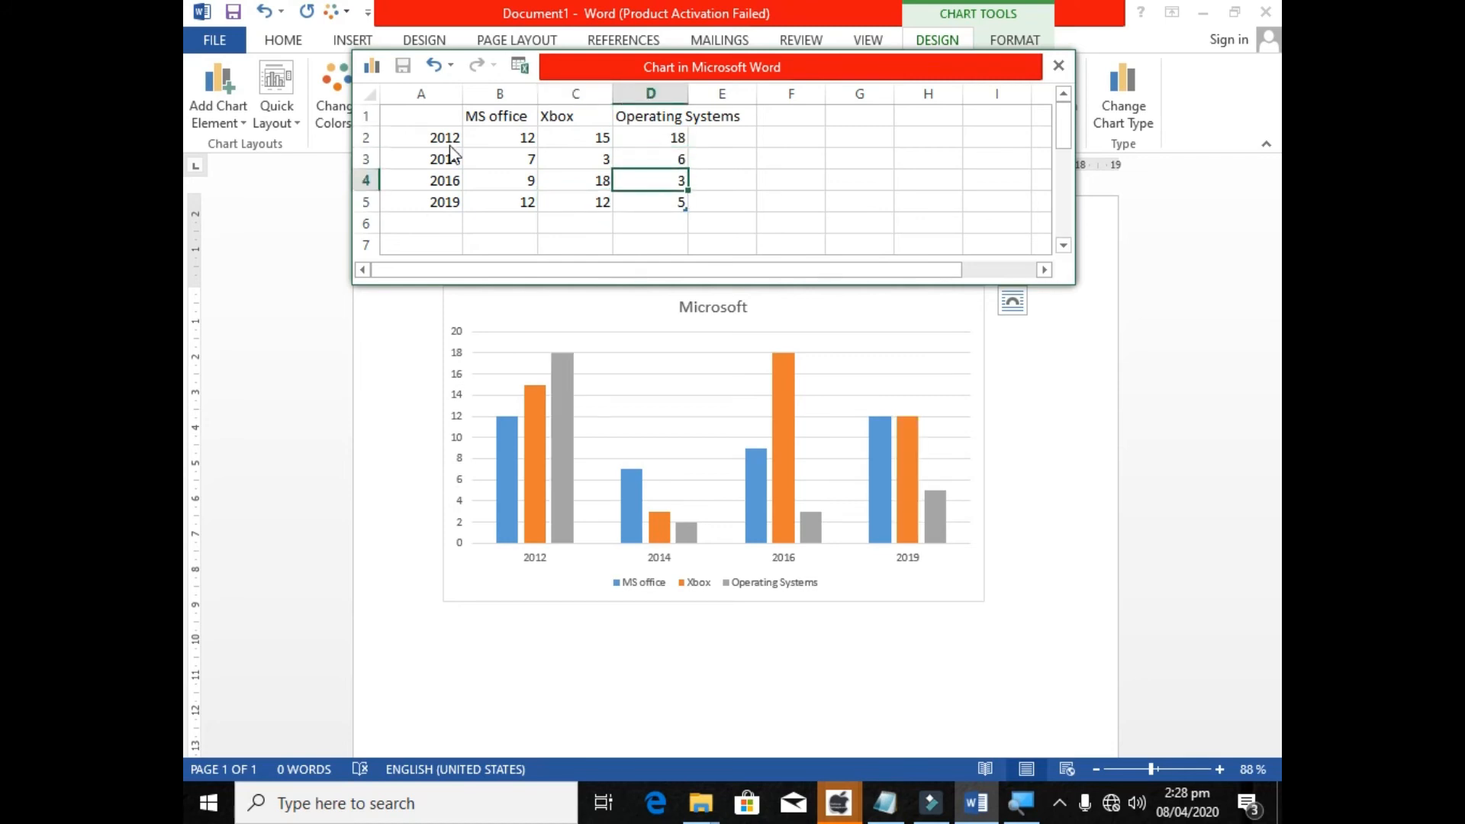
pyautogui.write('12')
pyautogui.press('Return')
pyautogui.write('11')
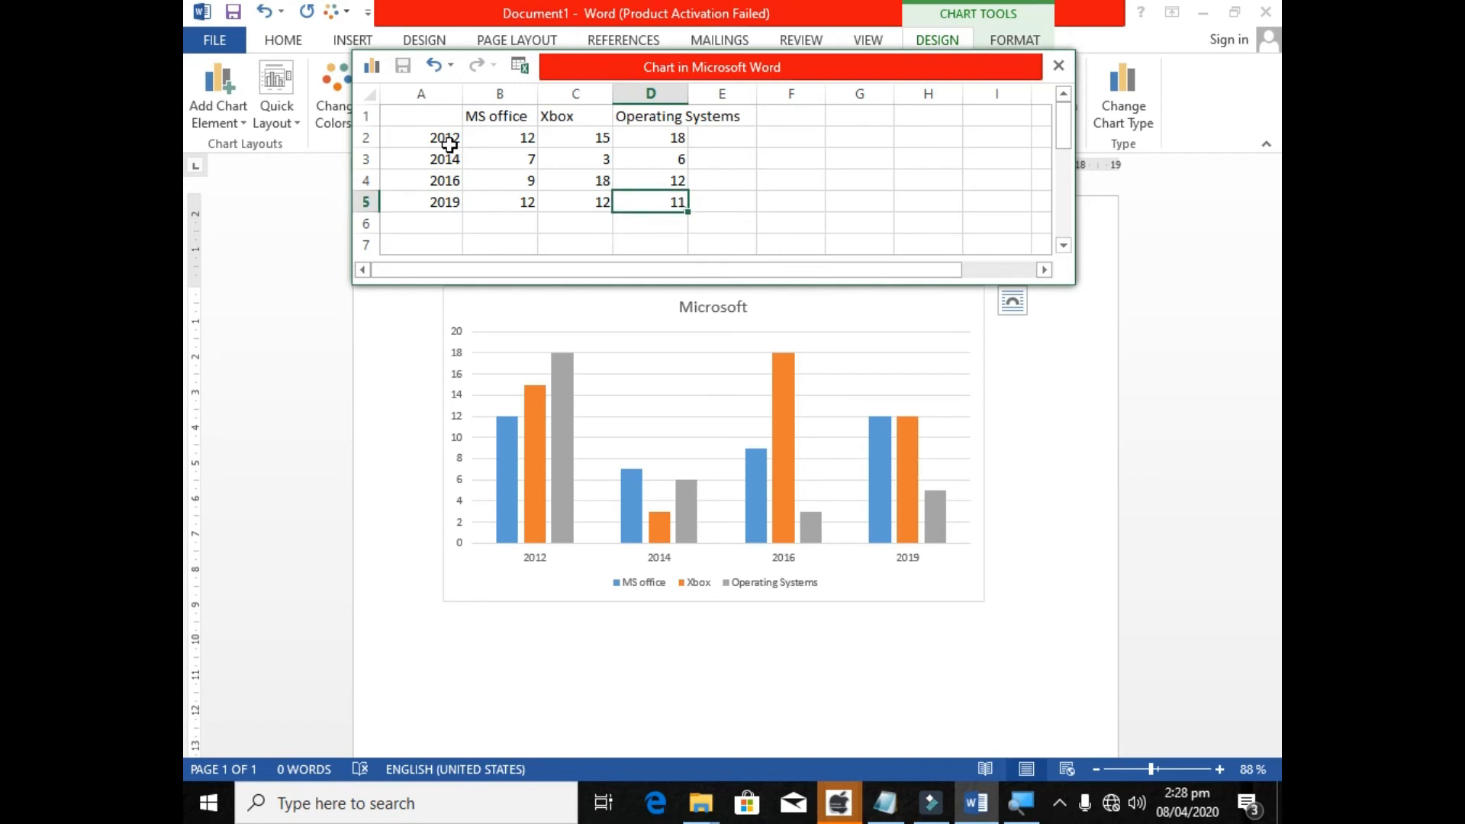
# Move the data sheet clear of the chart and add a fourth series headed Sql in cell E1.
pyautogui.click(695, 116)
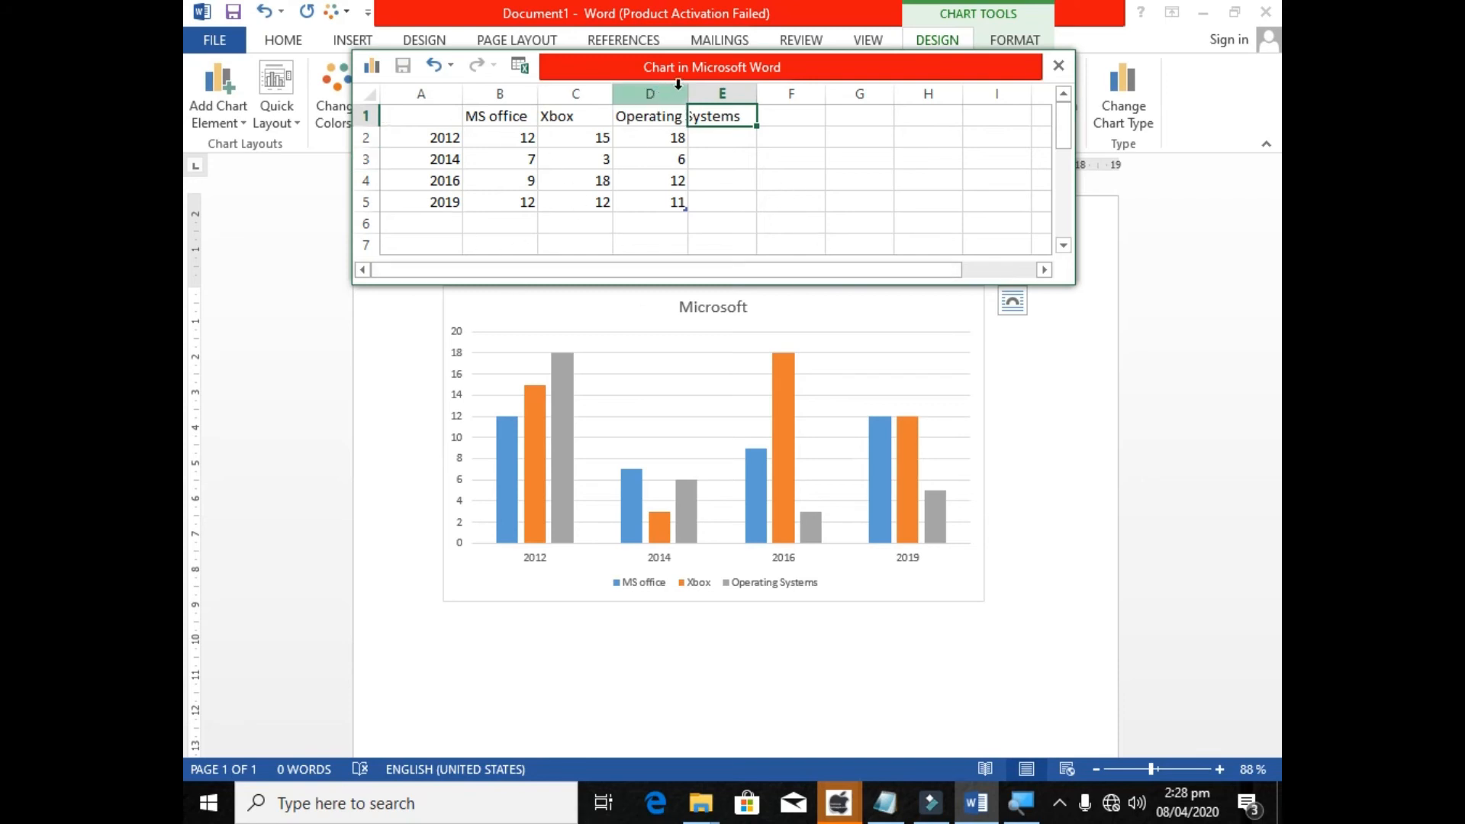
pyautogui.moveTo(688, 67); pyautogui.dragTo(689, 36)
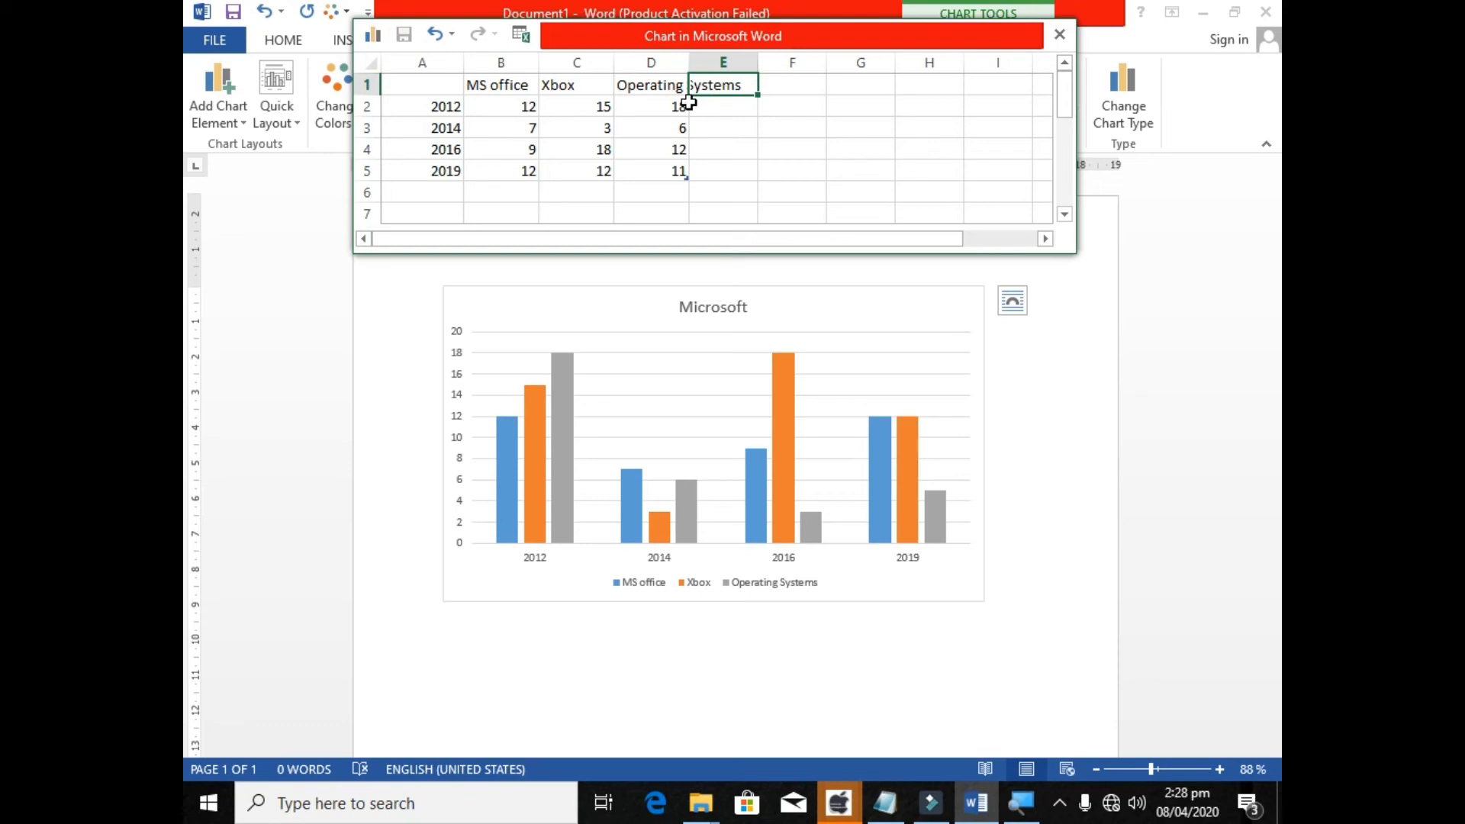
pyautogui.write('#')
pyautogui.press('BackSpace')
pyautogui.press('BackSpace')
pyautogui.write('Sql')
pyautogui.press('Return')
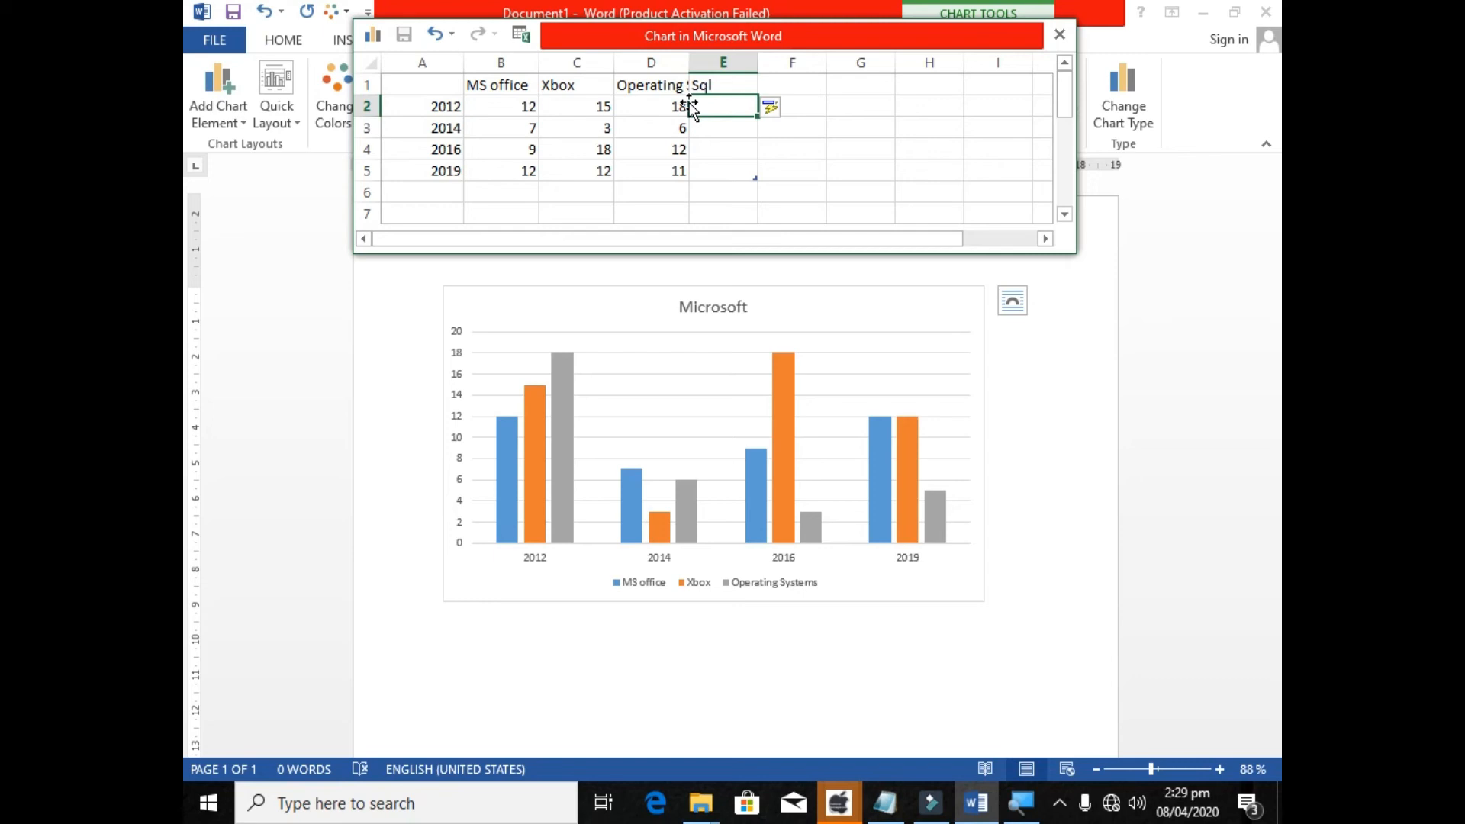
# Try to resize the chart's data range at the lower end of the Sql column.
pyautogui.click(654, 148)
pyautogui.click(768, 153)
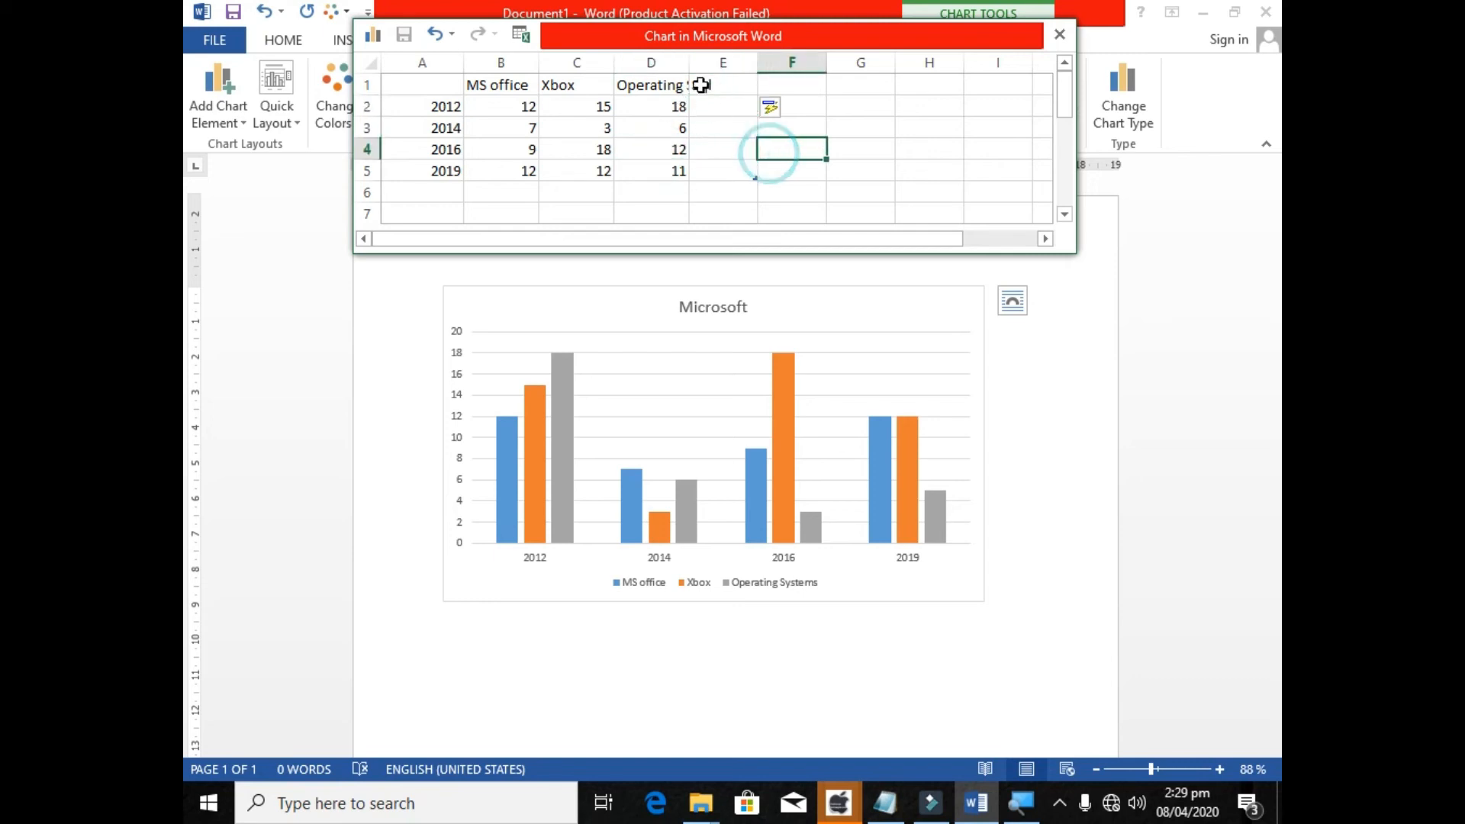
pyautogui.click(700, 85)
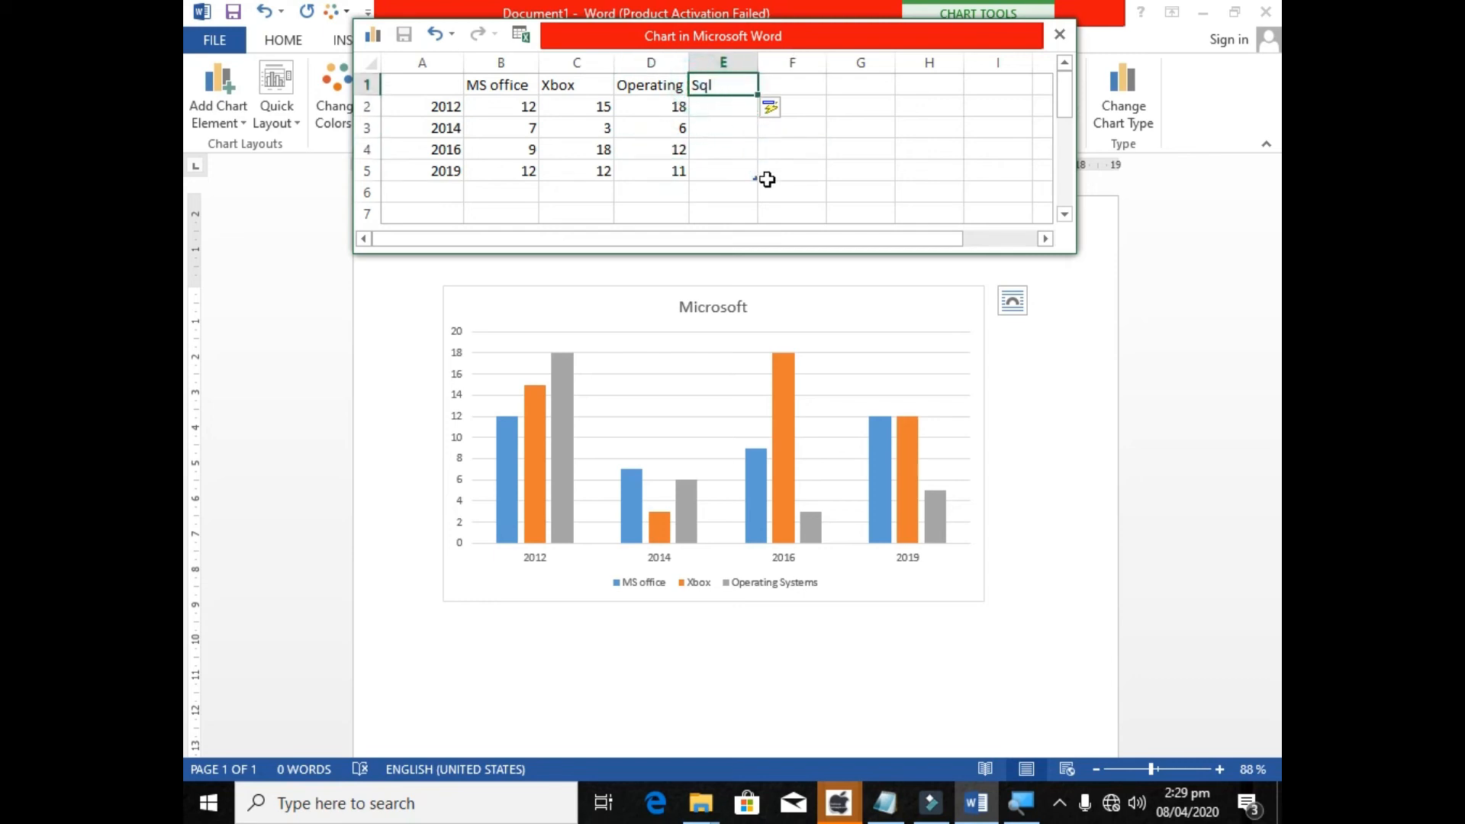
pyautogui.moveTo(755, 177)
pyautogui.mouseDown()
pyautogui.moveTo(689, 173)
pyautogui.moveTo(755, 178)
pyautogui.mouseUp()
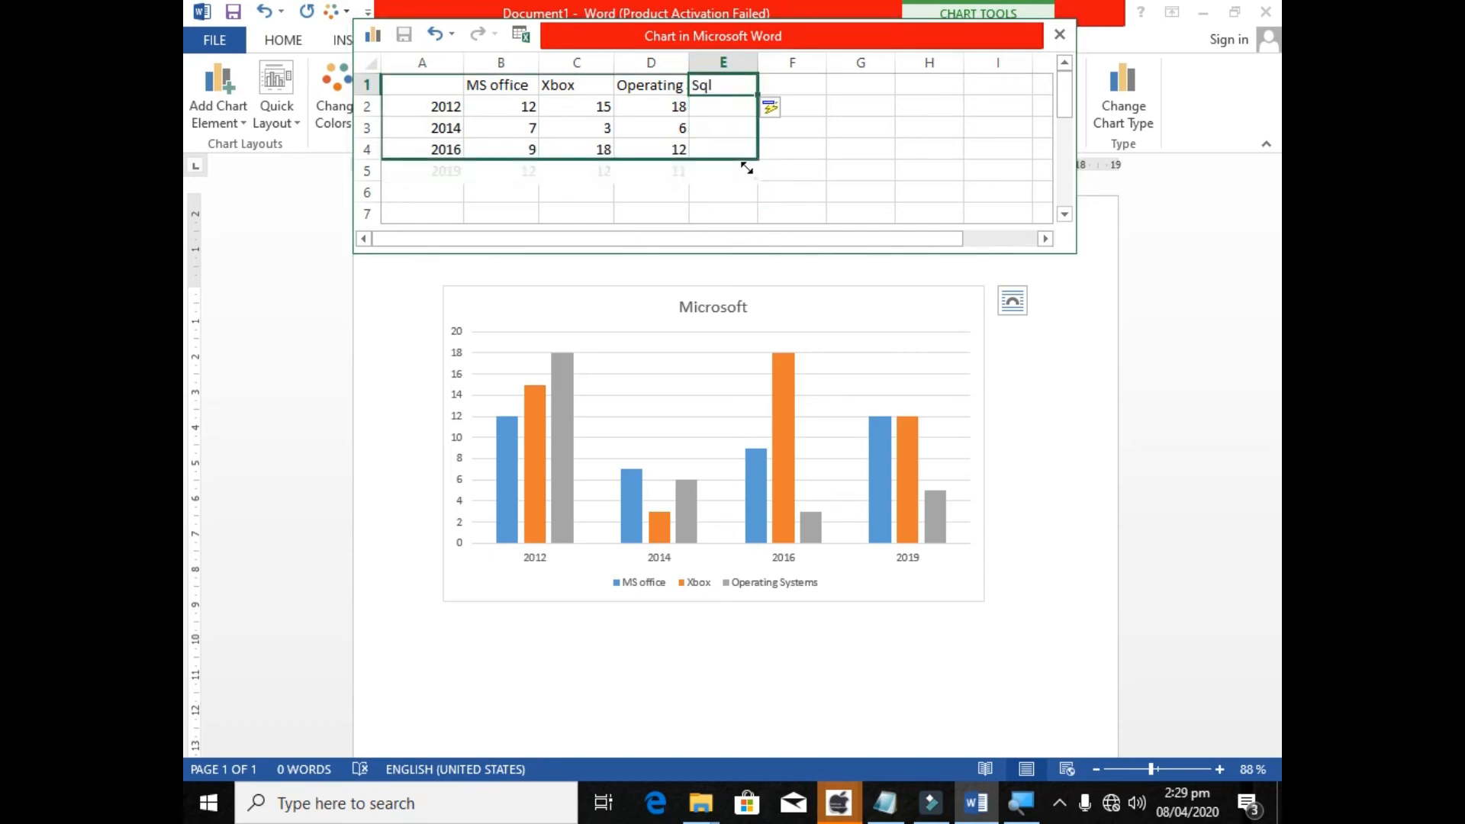
# Set the Sql values for the four years to 12, 3, 6 and 16.
pyautogui.click(729, 107)
pyautogui.write('12')
pyautogui.press('Return')
pyautogui.write('3')
pyautogui.press('Return')
pyautogui.write('4')
pyautogui.press('BackSpace')
pyautogui.write('6')
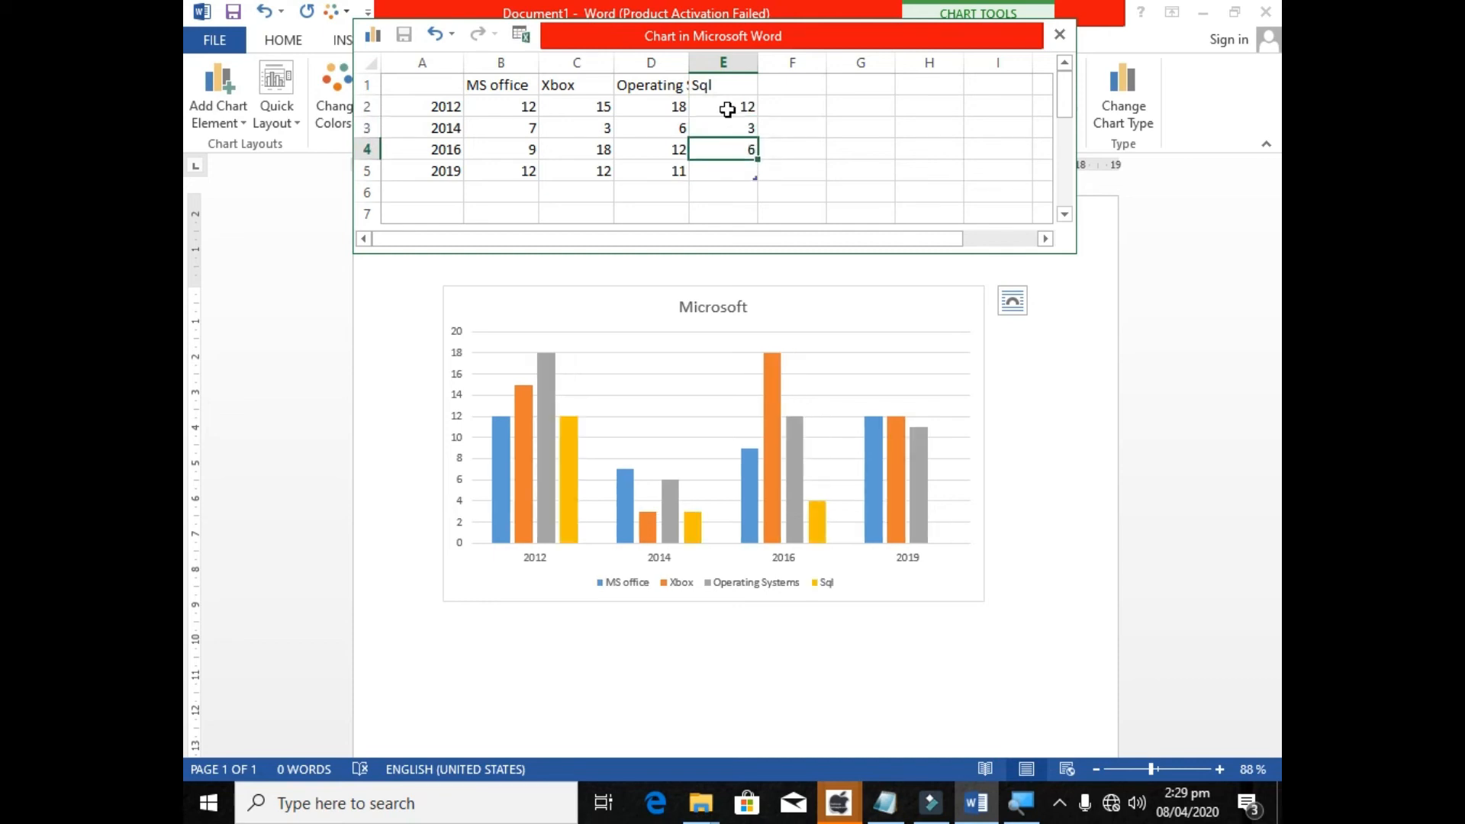
pyautogui.press('Return')
pyautogui.write('16')
pyautogui.press('Return')
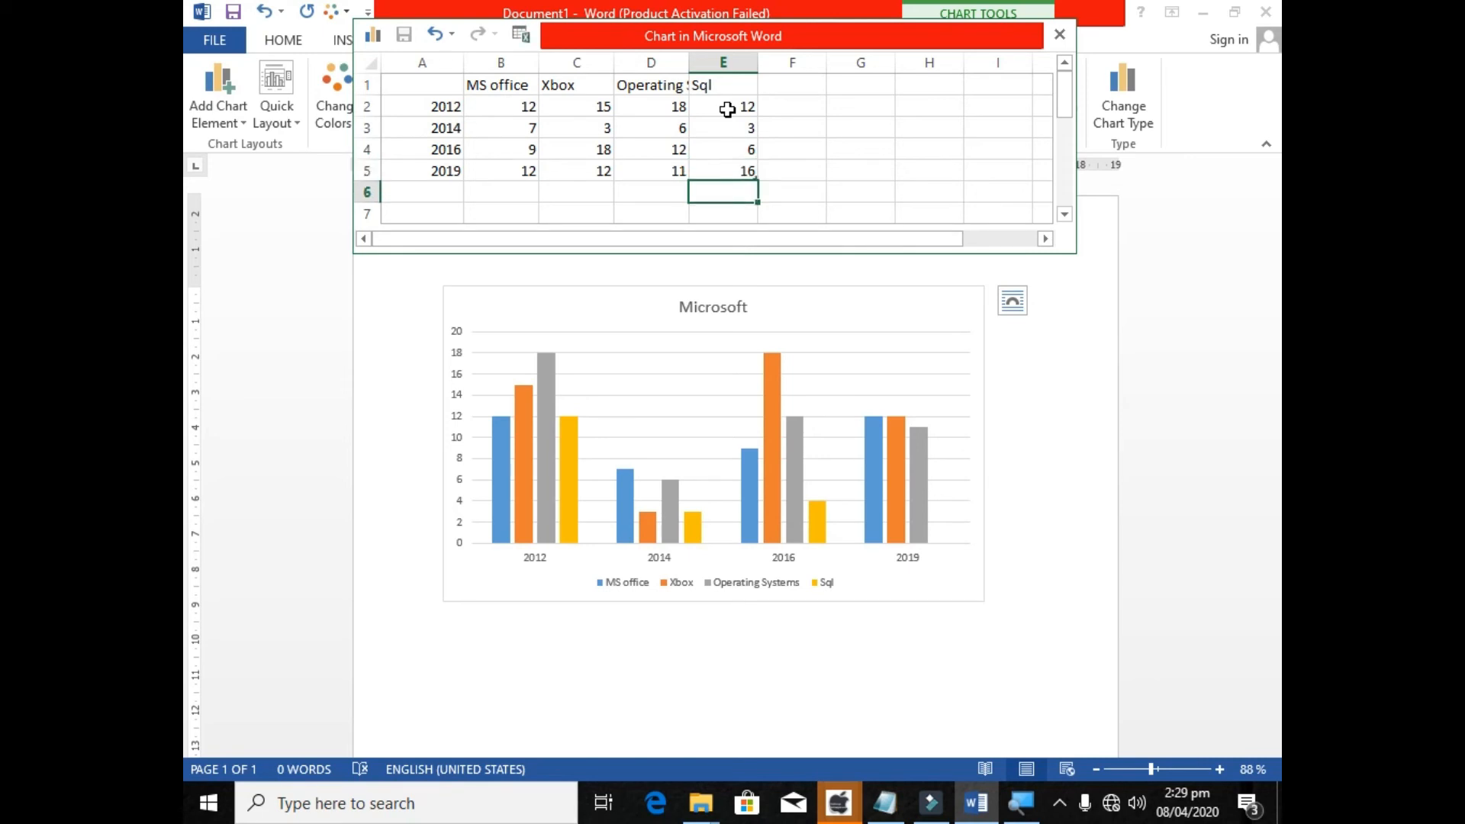
# Select the chart in the document and close its data sheet.
pyautogui.click(791, 128)
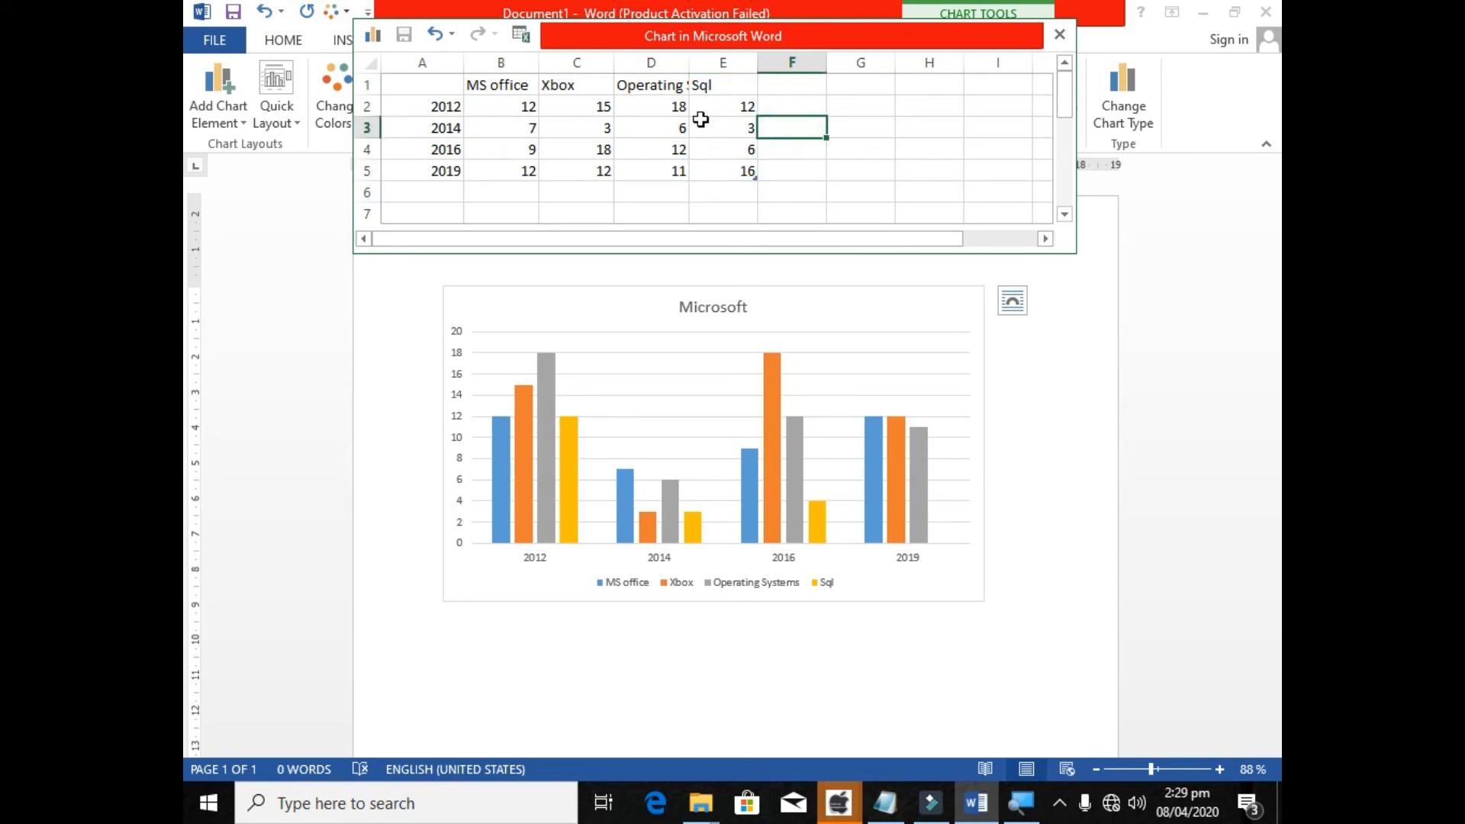
pyautogui.click(824, 376)
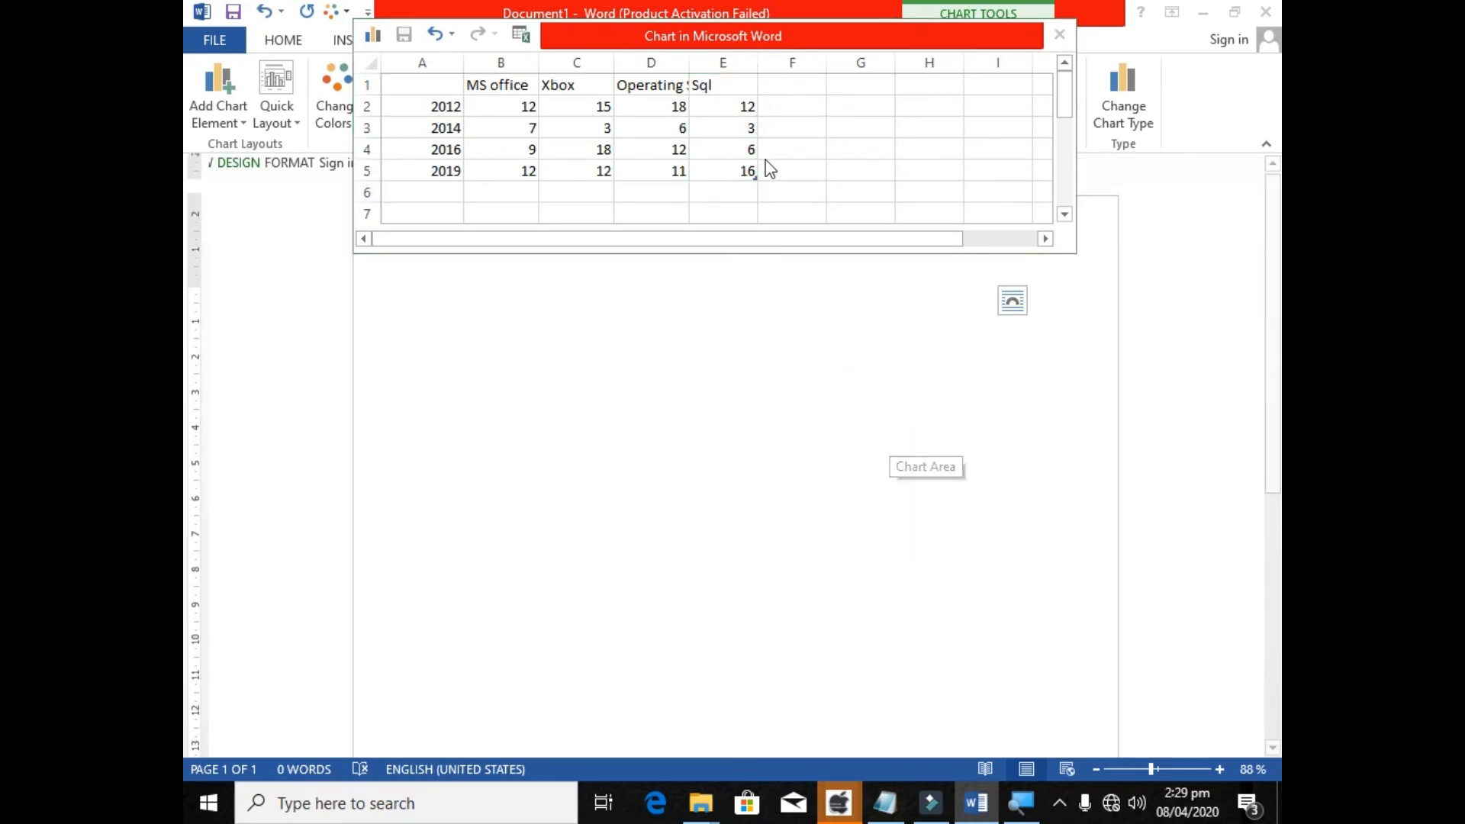
pyautogui.click(747, 130)
pyautogui.click(734, 85)
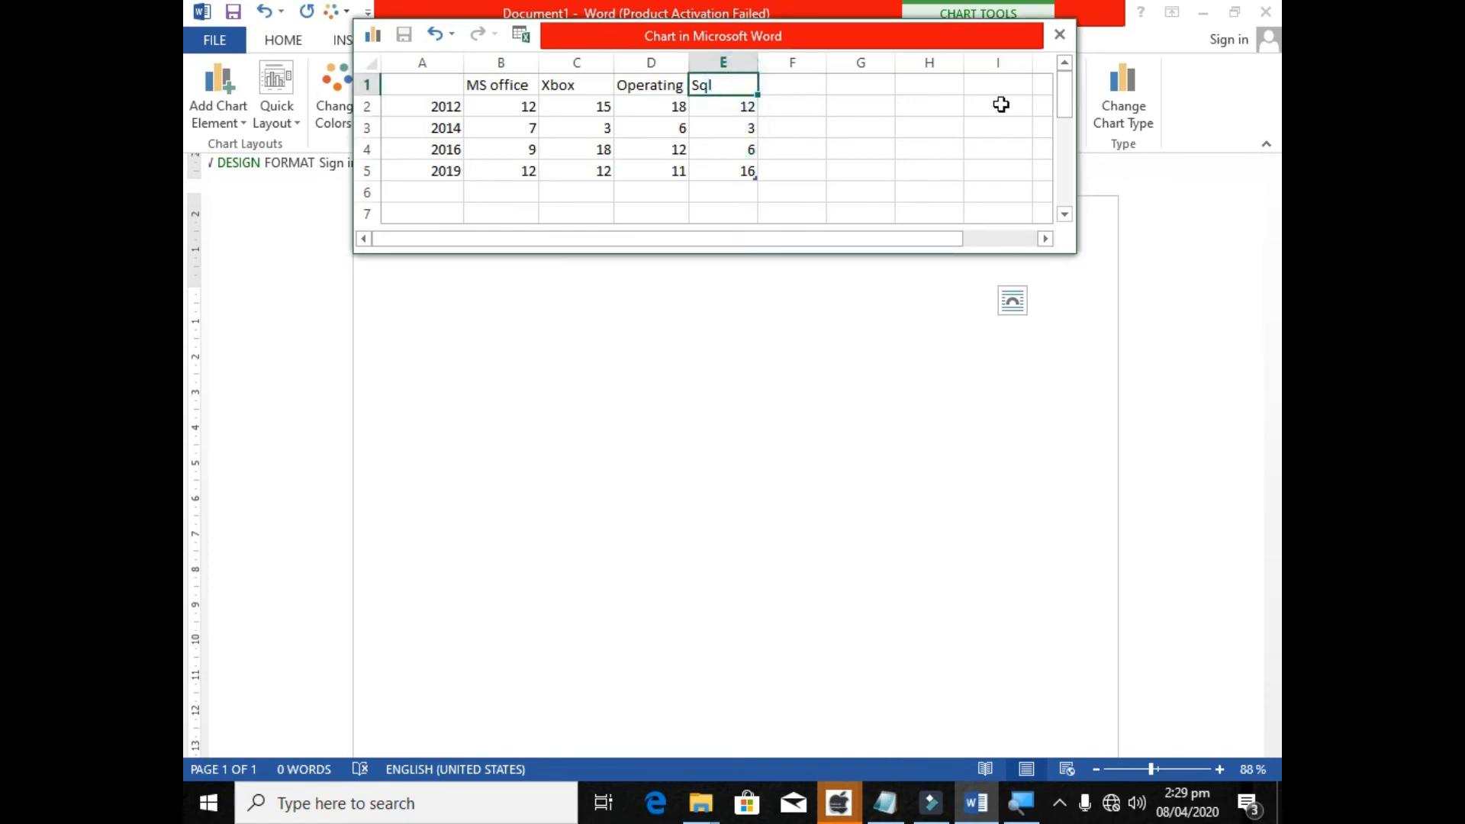
pyautogui.click(1065, 111)
pyautogui.click(902, 417)
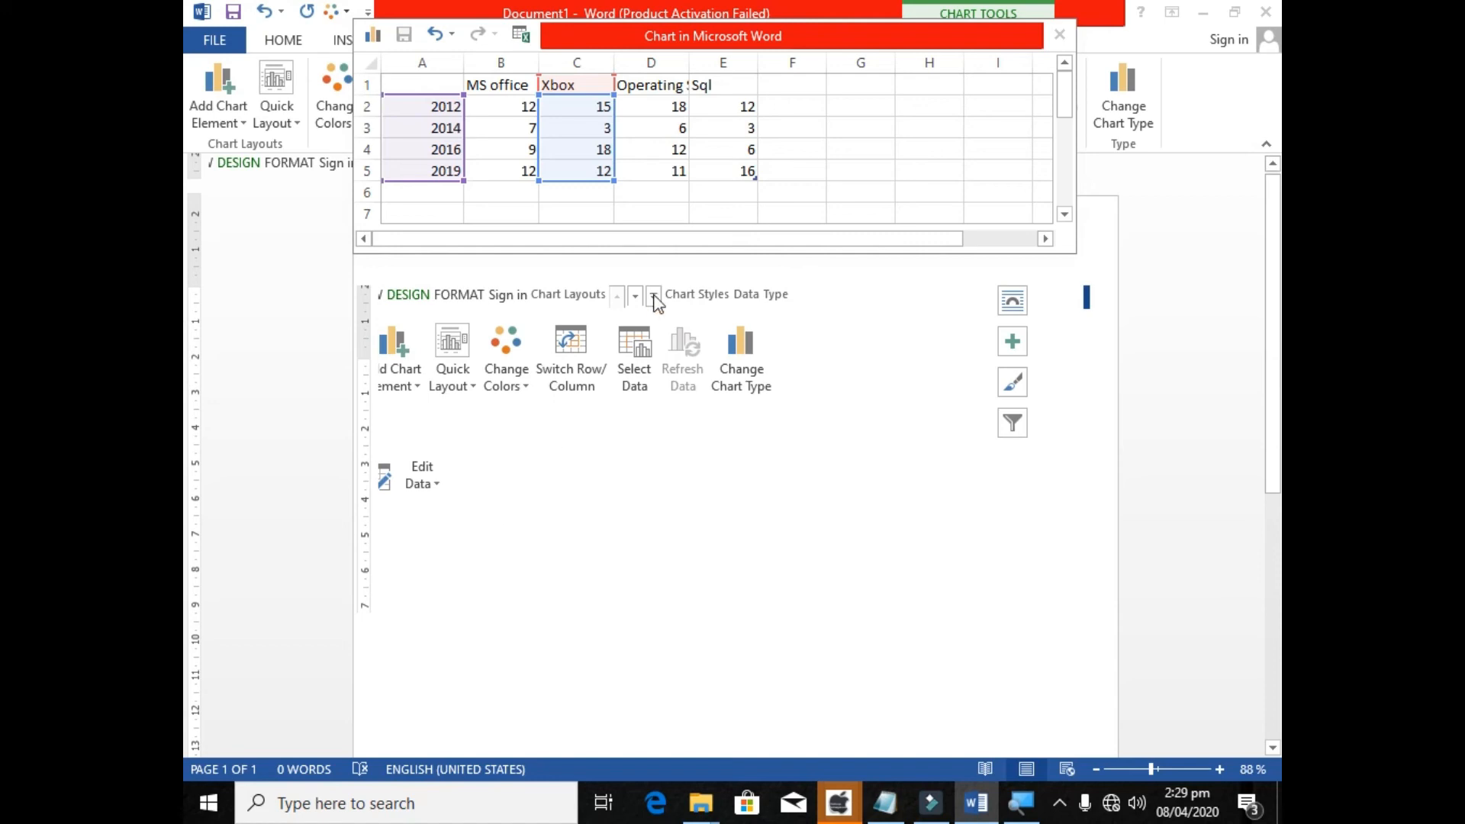
pyautogui.click(1087, 378)
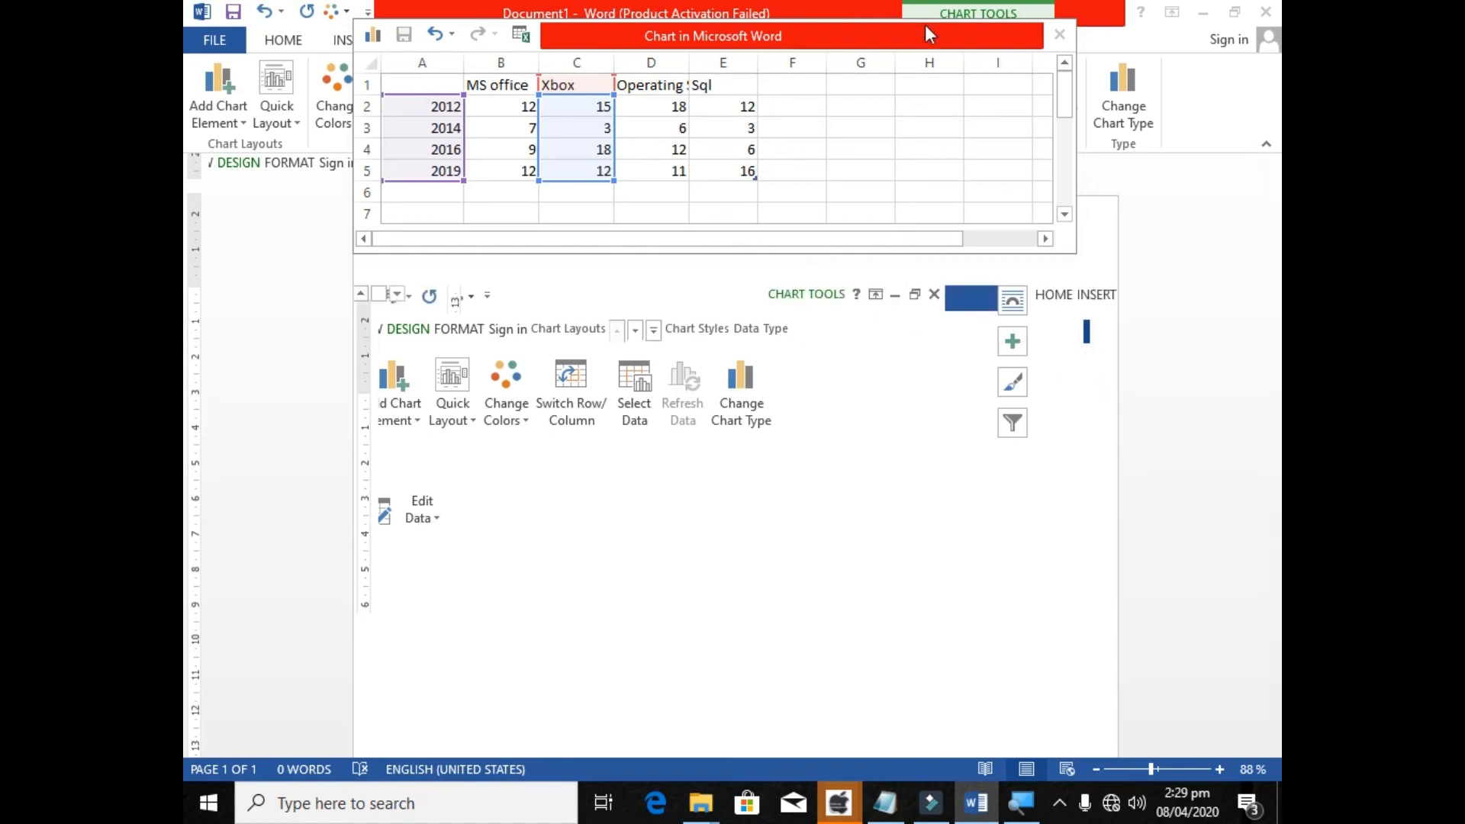
pyautogui.click(1058, 34)
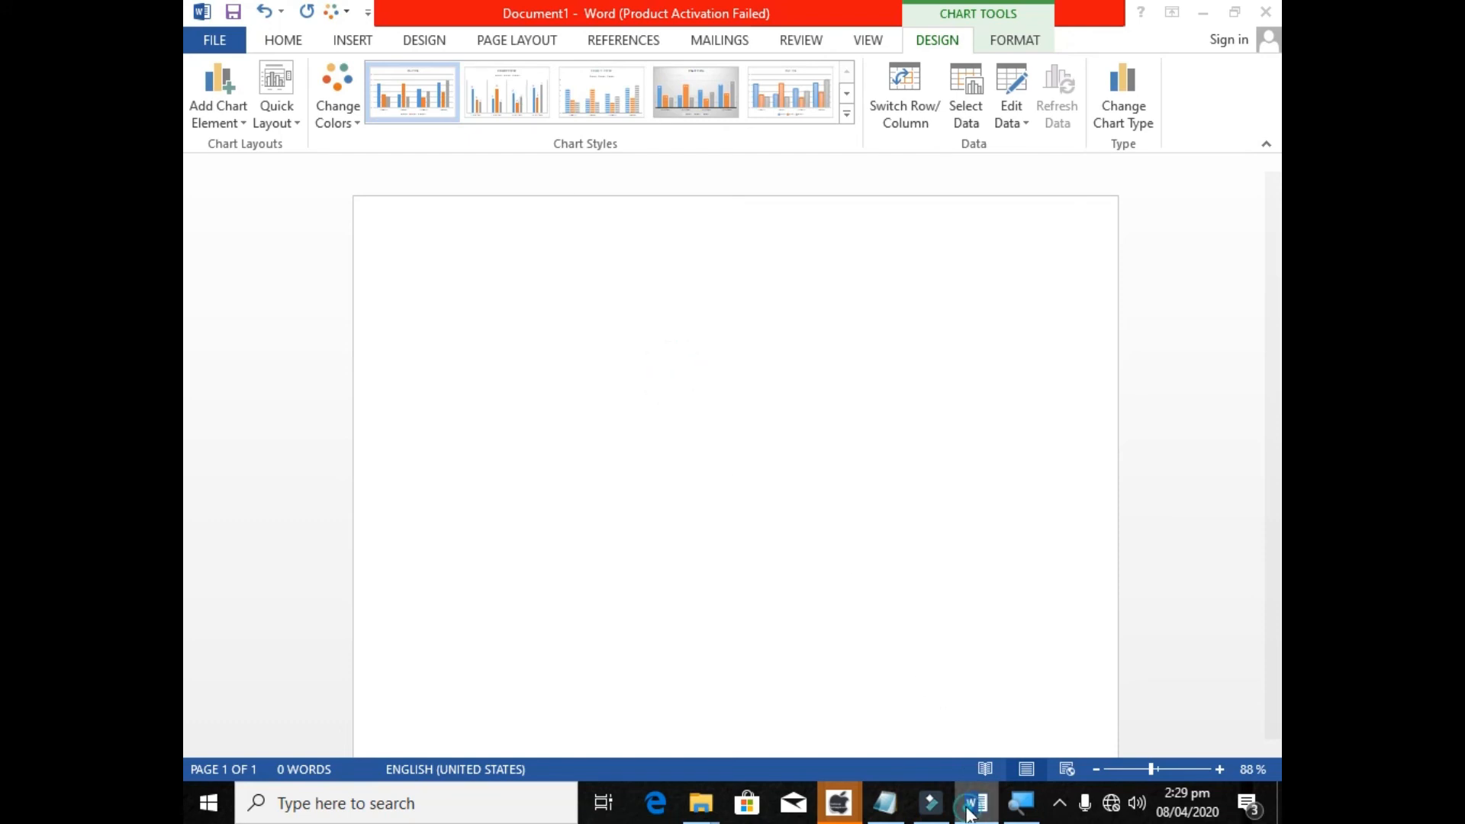
# Try to redraw the document by minimising its window to the desktop and reopening it.
pyautogui.click(1203, 12)
pyautogui.rightClick(849, 168)
pyautogui.click(908, 233)
pyautogui.click(976, 802)
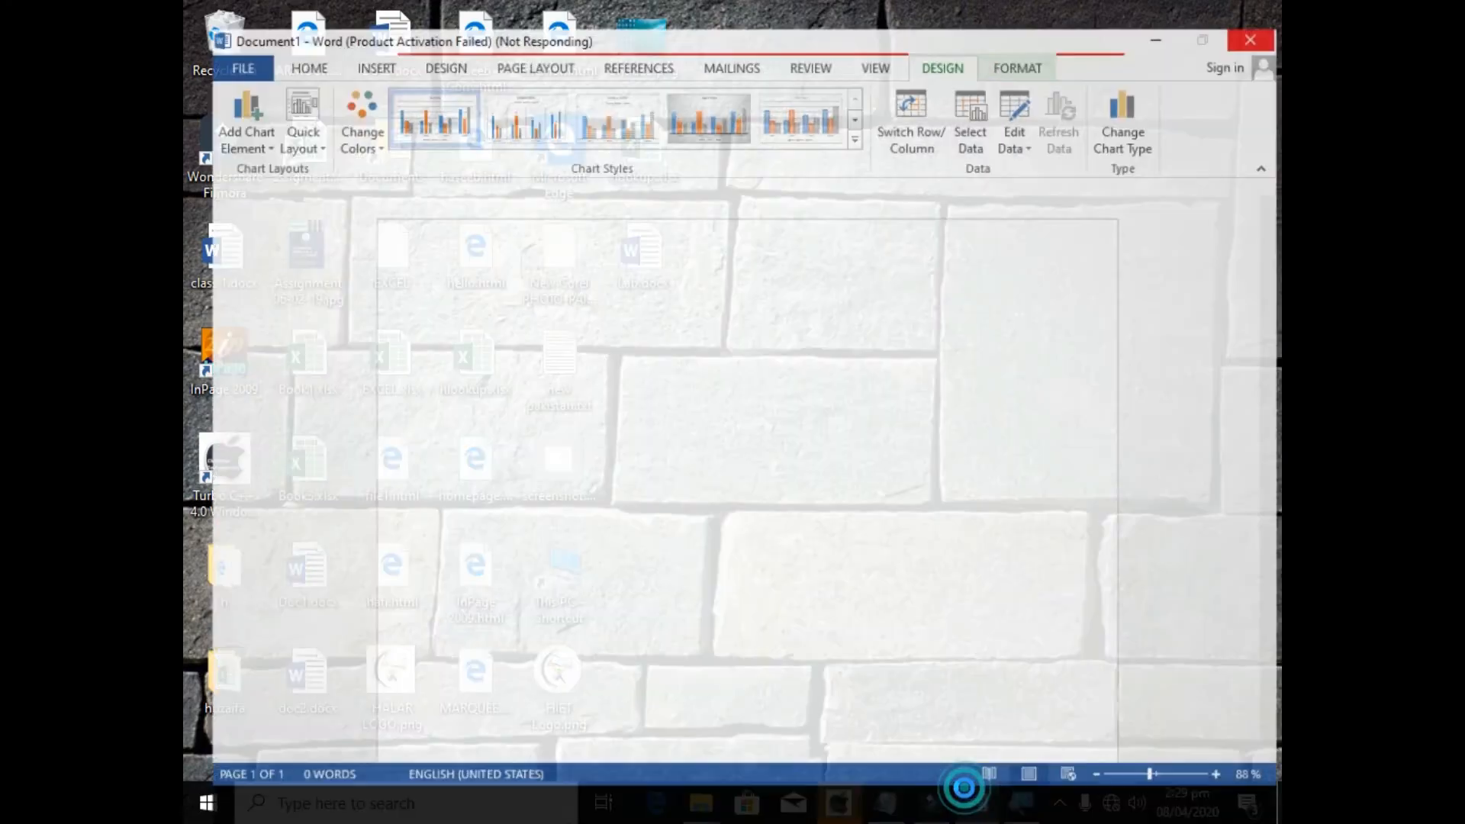
pyautogui.click(1157, 12)
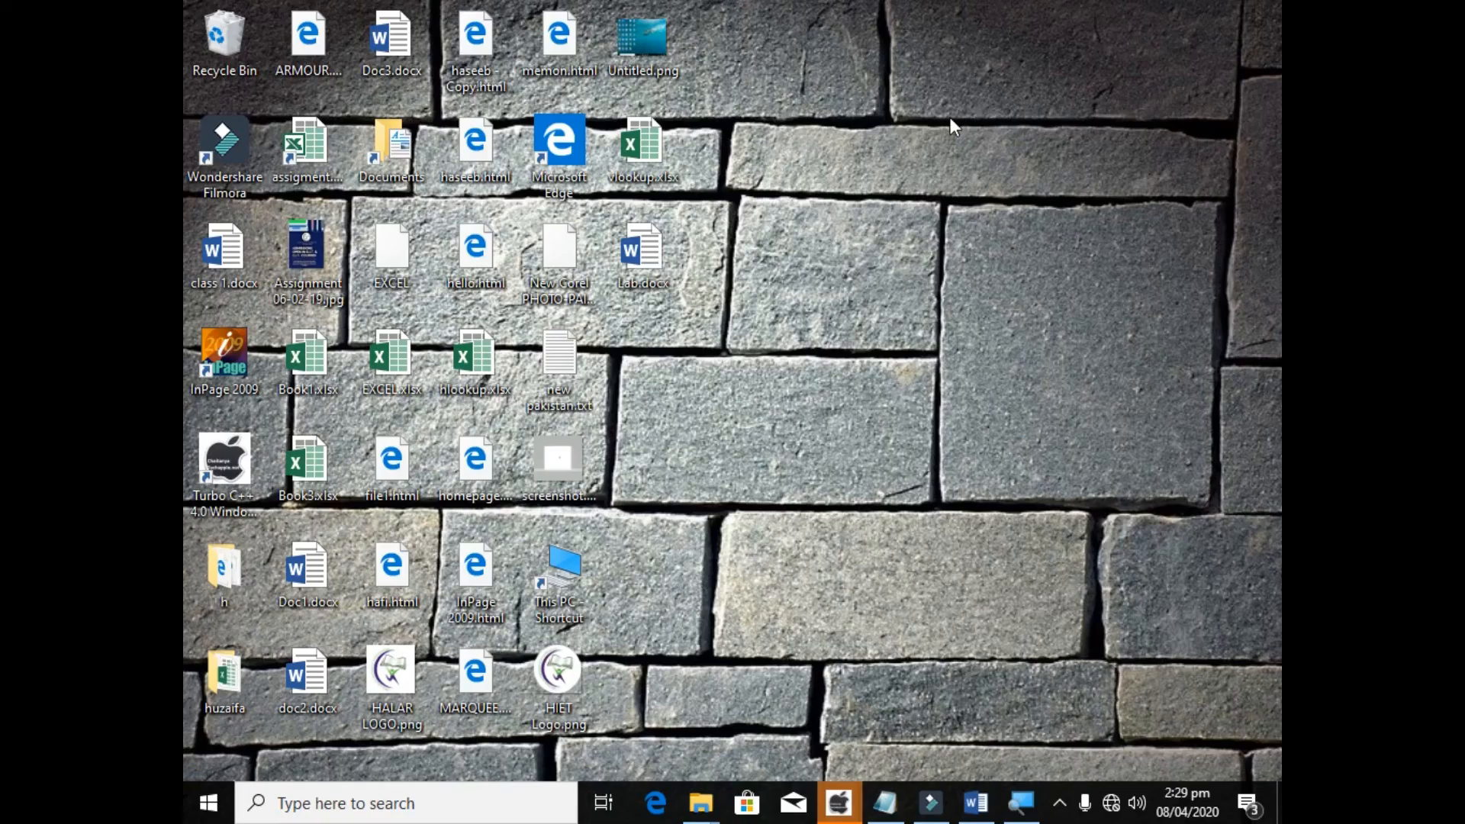
# Start another instance of Word, minimise the unresponsive window and create a blank document.
pyautogui.press('super+r')
pyautogui.press('Return')
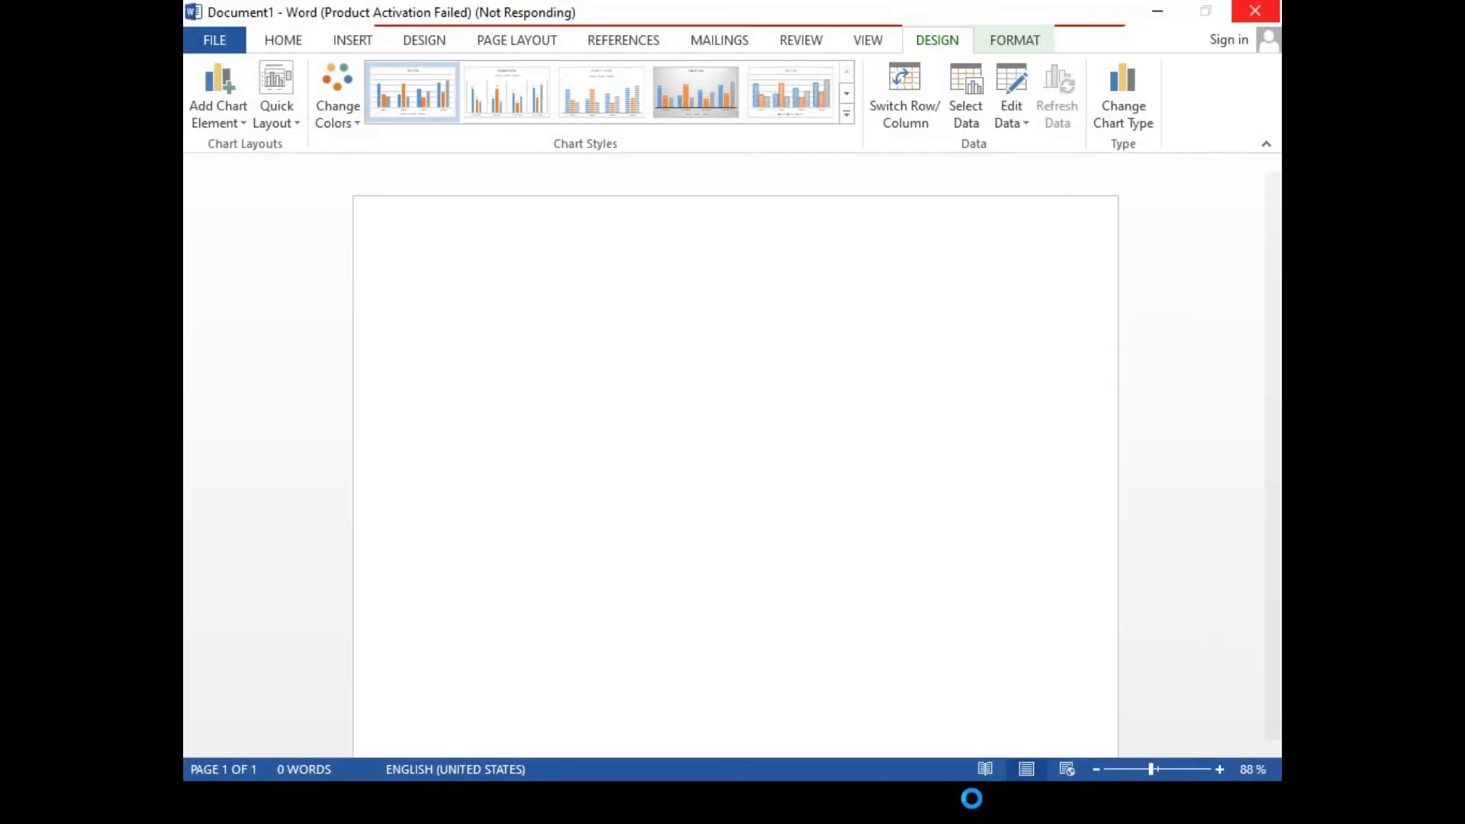
pyautogui.click(1159, 14)
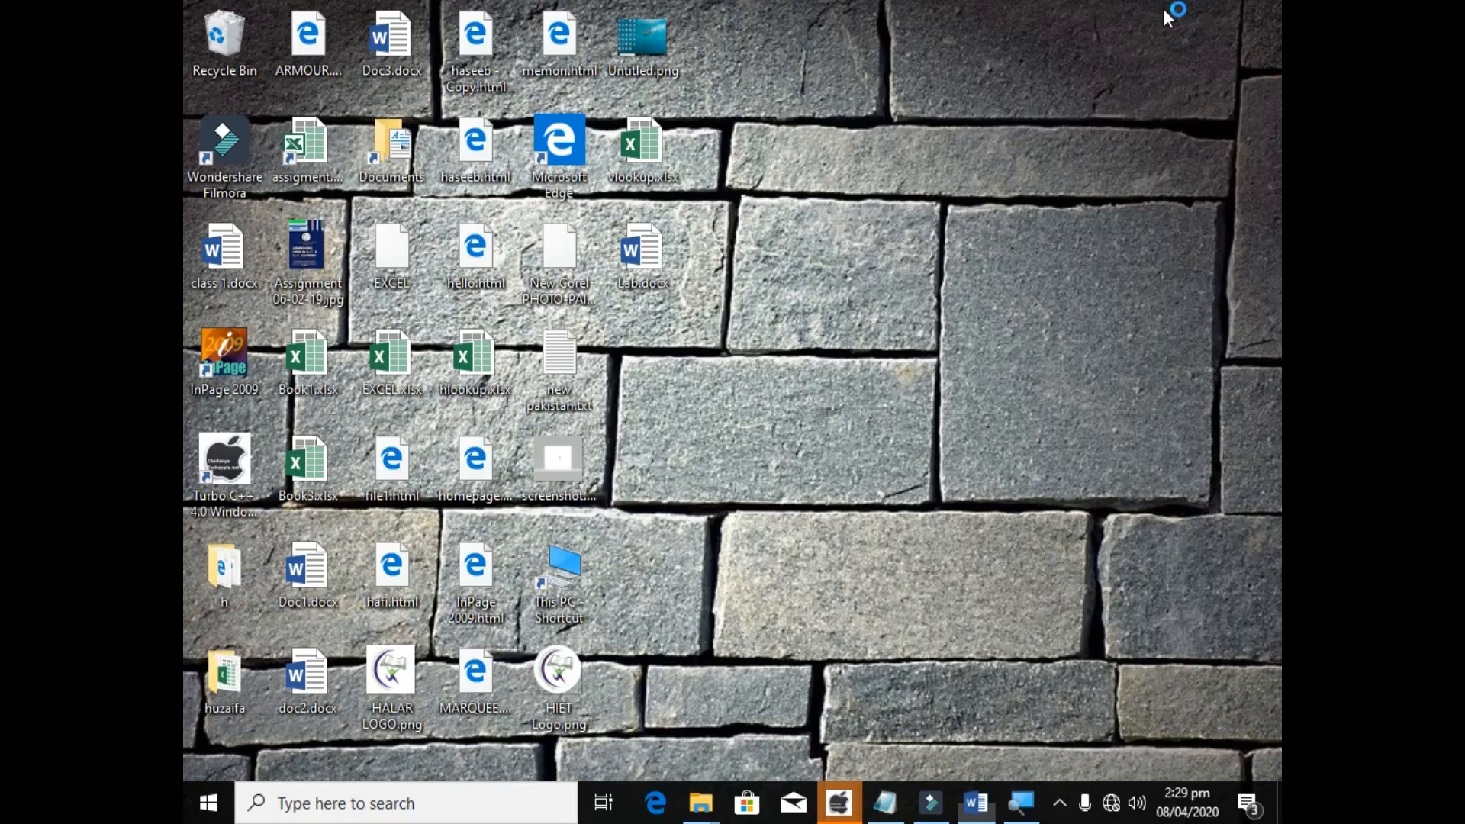
pyautogui.rightClick(888, 336)
pyautogui.click(942, 400)
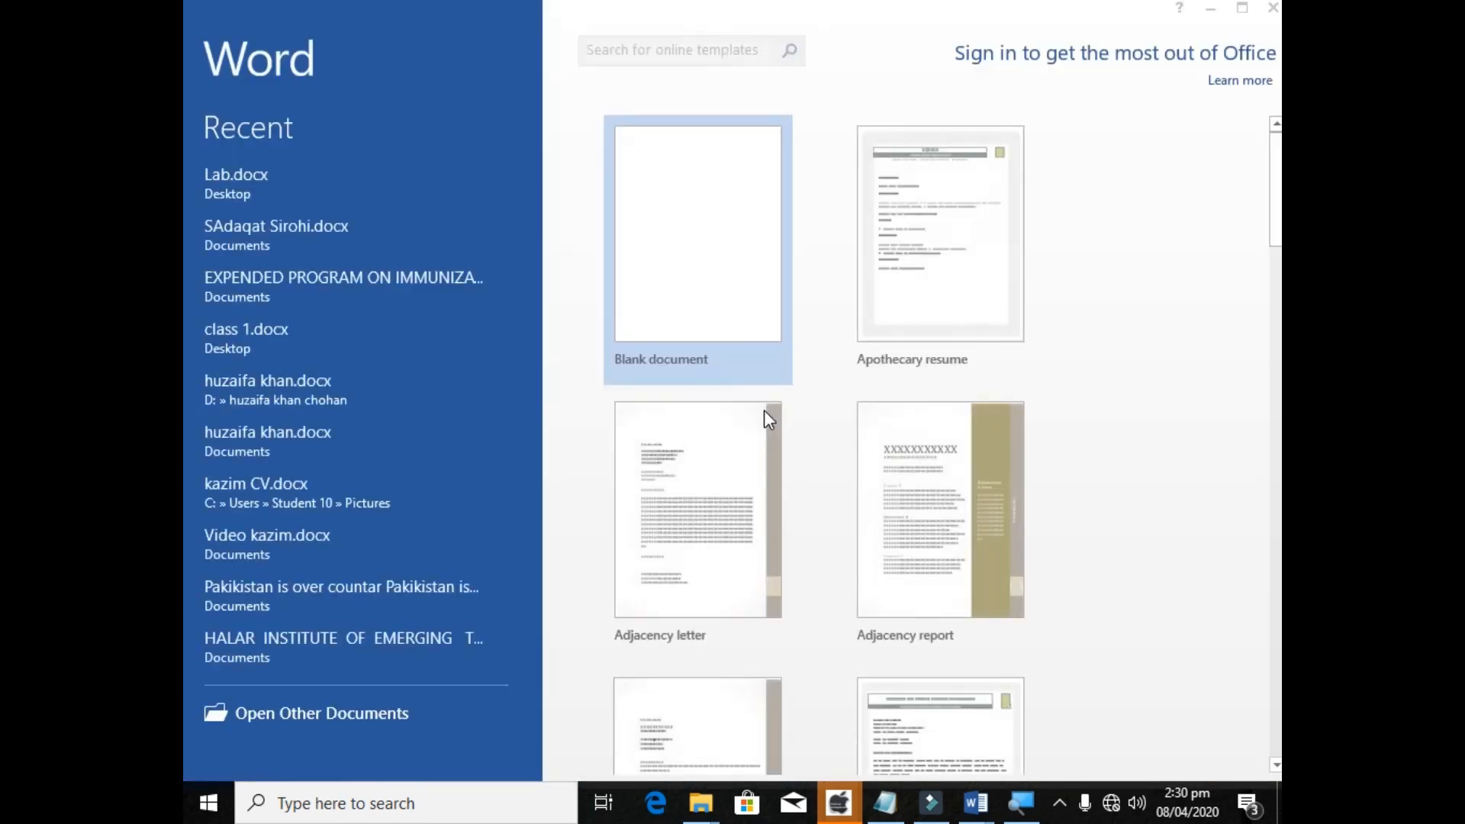
pyautogui.click(979, 151)
pyautogui.click(621, 154)
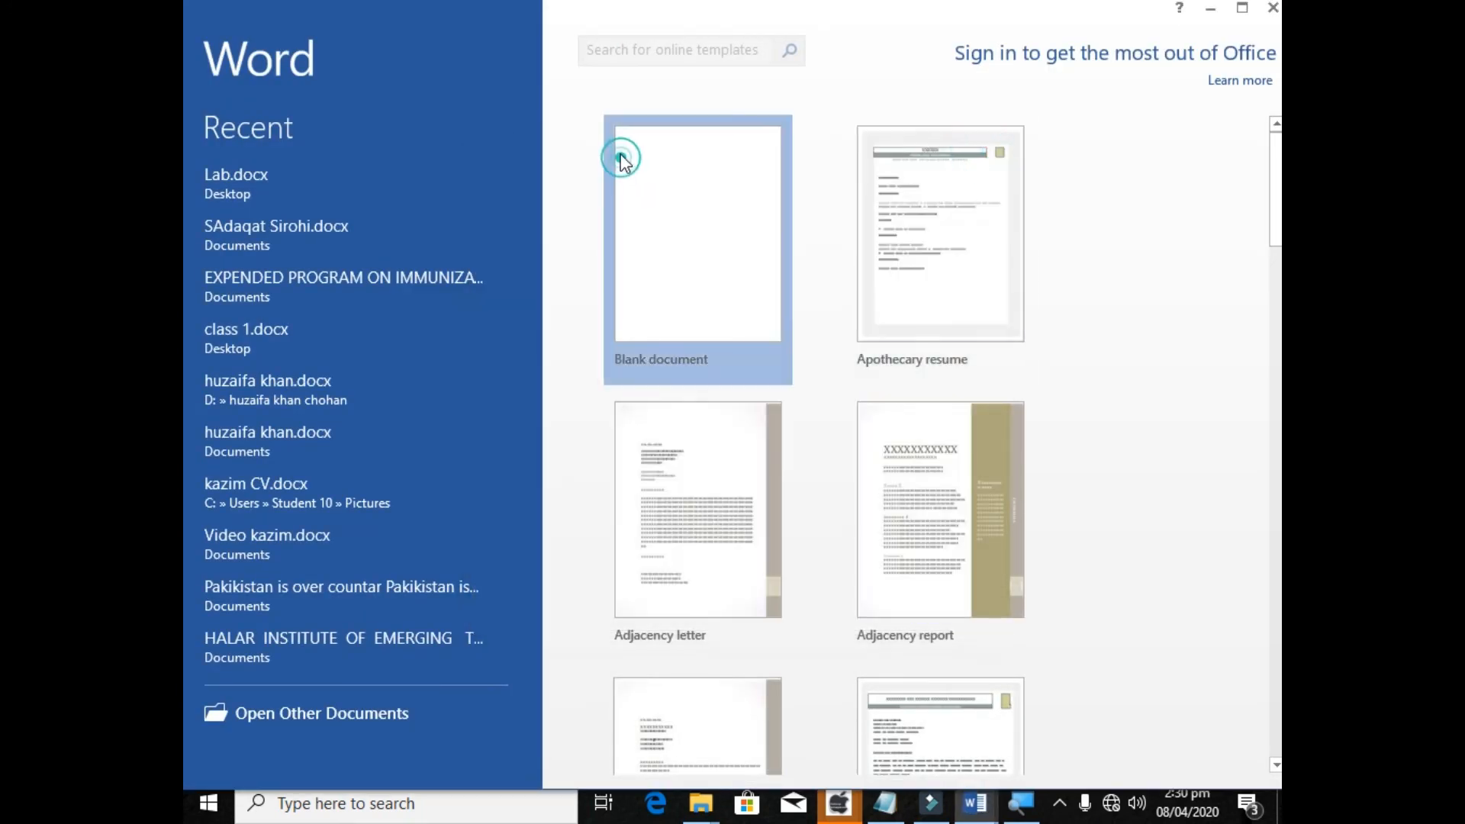
# Insert a clustered column chart into the blank document.
pyautogui.click(341, 42)
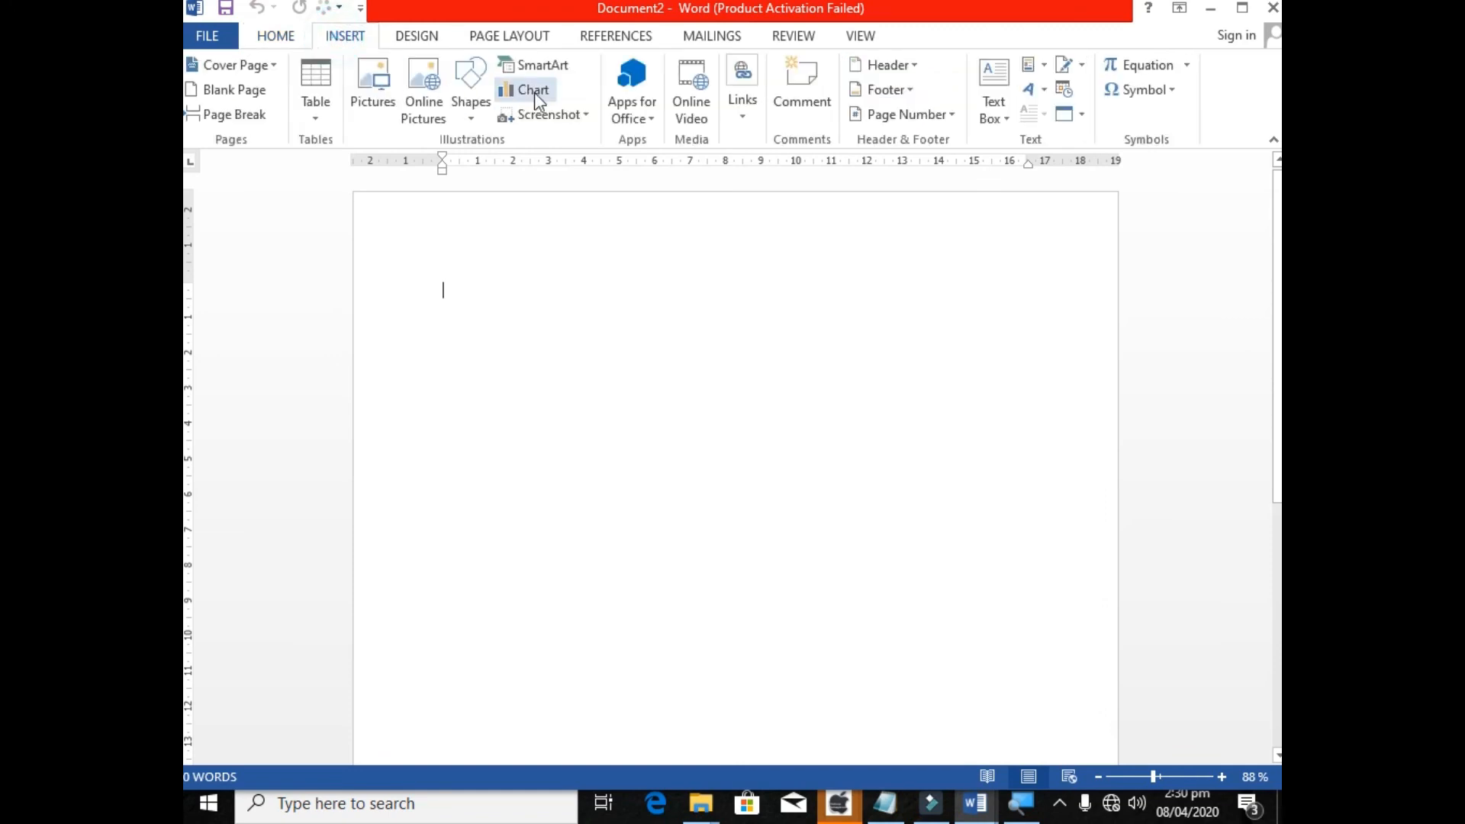
pyautogui.click(533, 90)
pyautogui.doubleClick(610, 291)
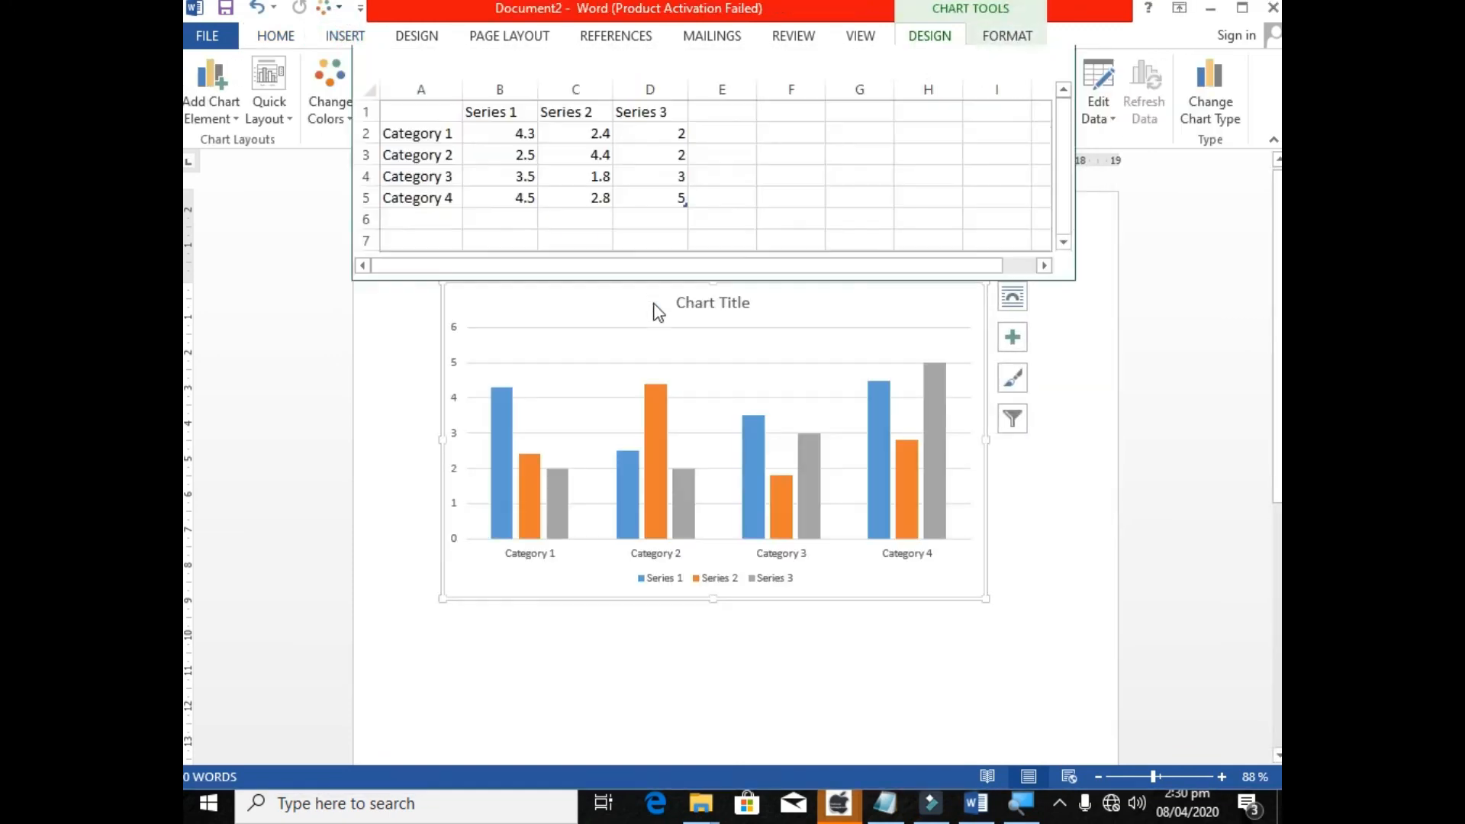
# Replace the chart's title with Microsoft.
pyautogui.click(734, 303)
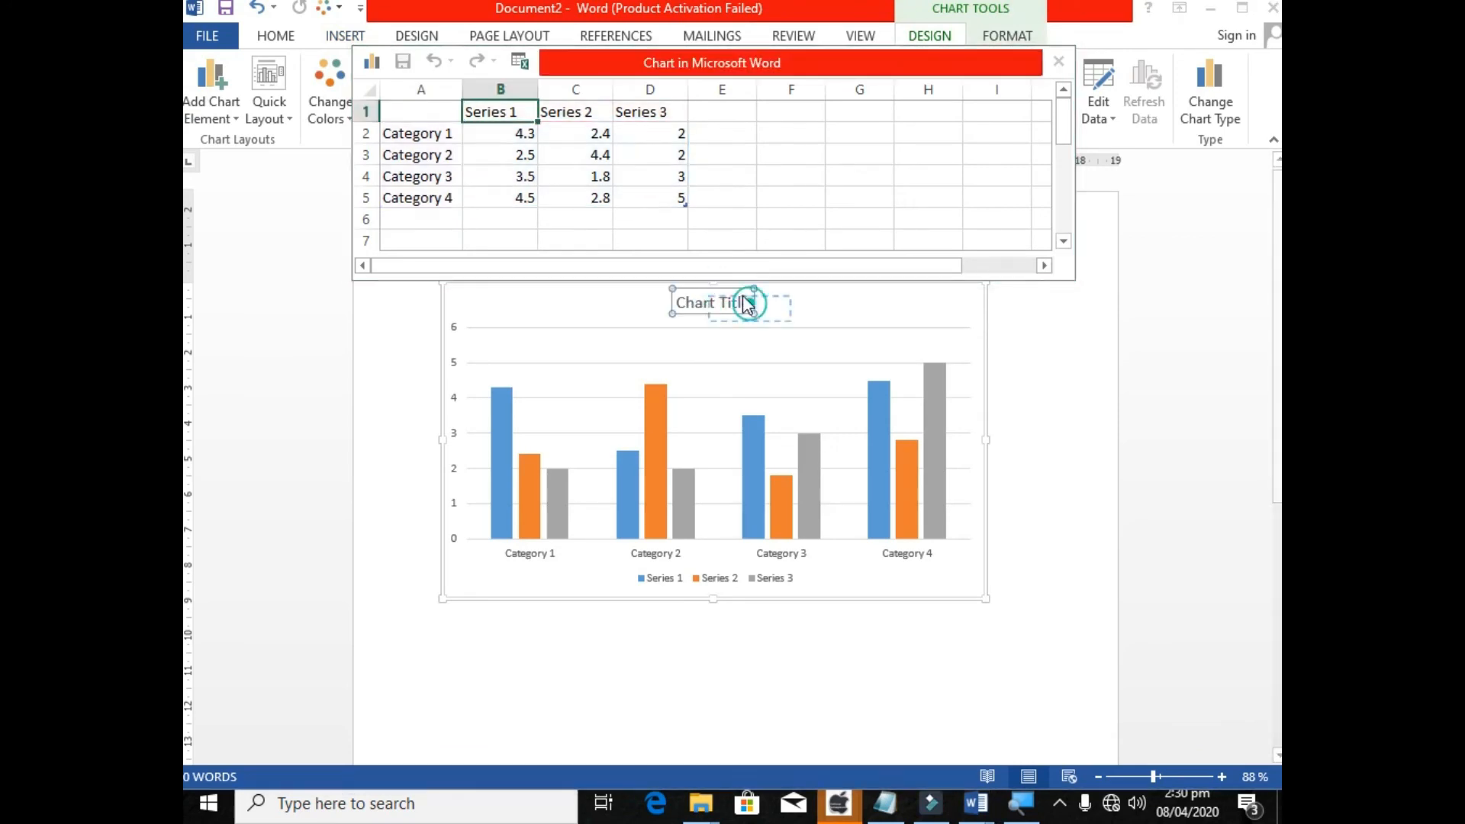
pyautogui.click(902, 446)
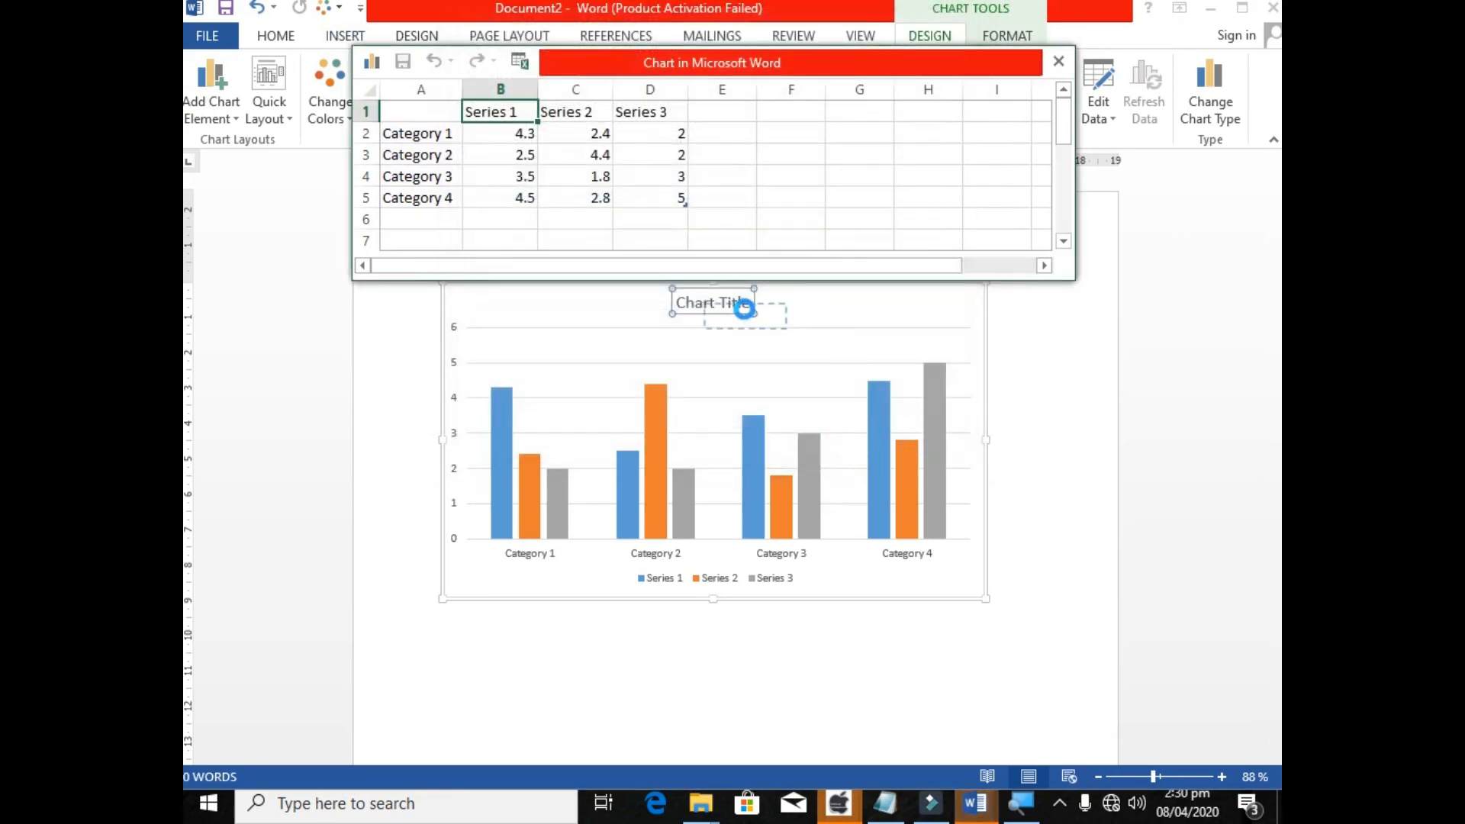
pyautogui.click(710, 303)
pyautogui.click(746, 303)
pyautogui.press('BackSpace')
pyautogui.press('BackSpace')
pyautogui.press('BackSpace')
pyautogui.press('BackSpace')
pyautogui.press('BackSpace')
pyautogui.press('BackSpace')
pyautogui.press('BackSpace')
pyautogui.press('BackSpace')
pyautogui.press('BackSpace')
pyautogui.press('BackSpace')
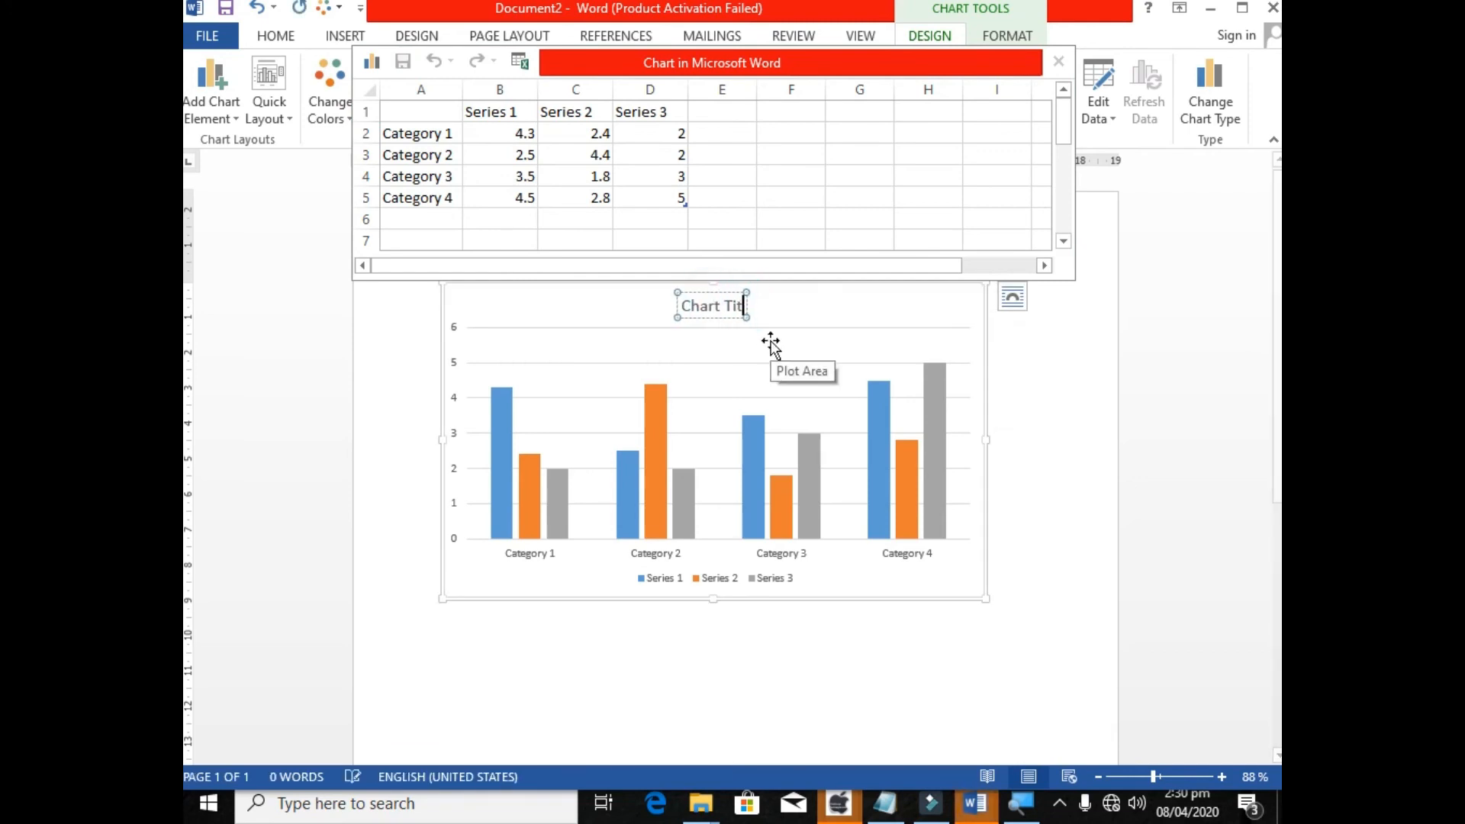
pyautogui.press('BackSpace')
pyautogui.write('Microasoft')
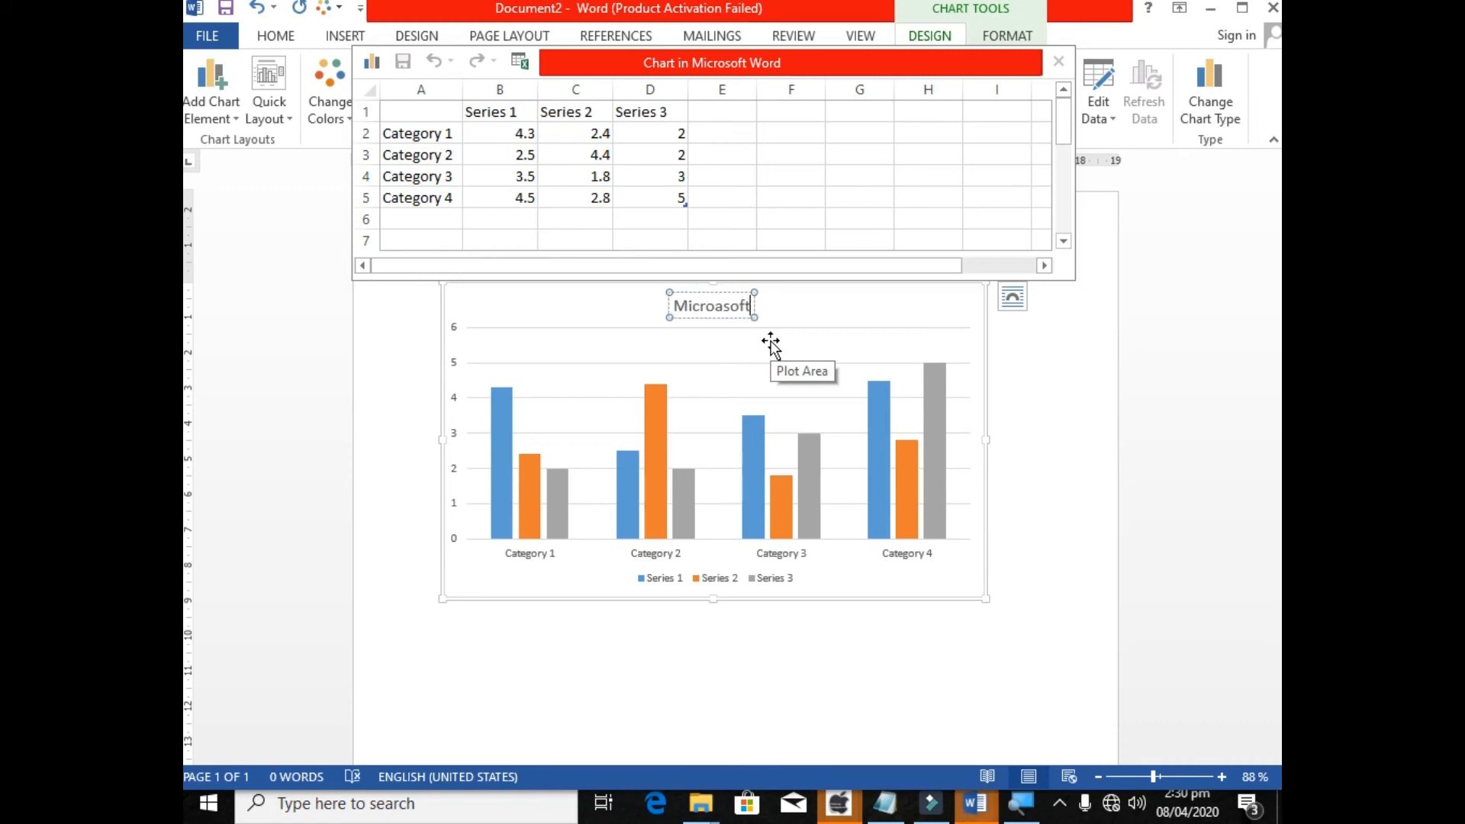
pyautogui.press('Left')
pyautogui.press('Left')
pyautogui.press('Left')
pyautogui.press('Left')
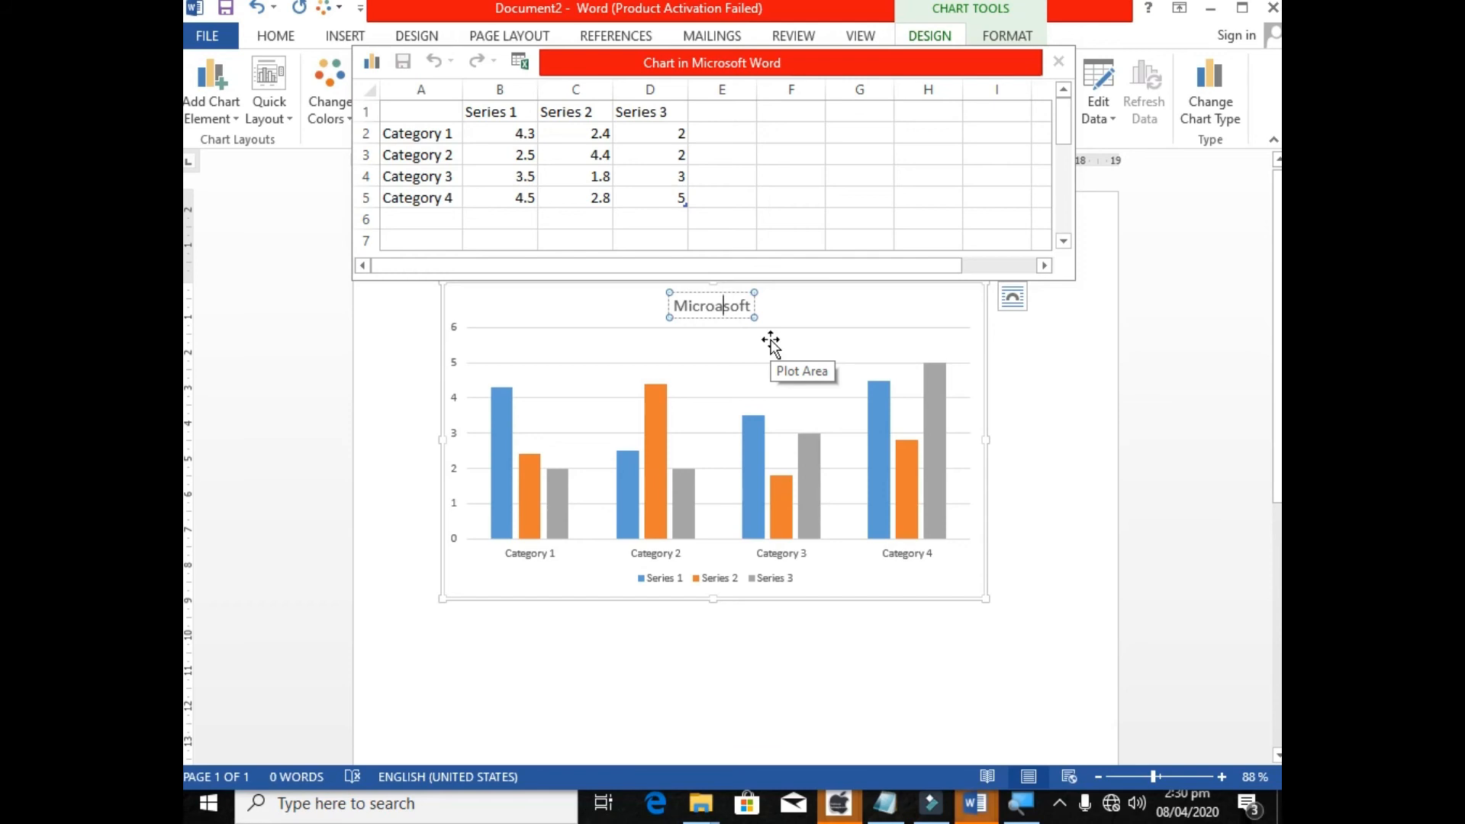
pyautogui.press('BackSpace')
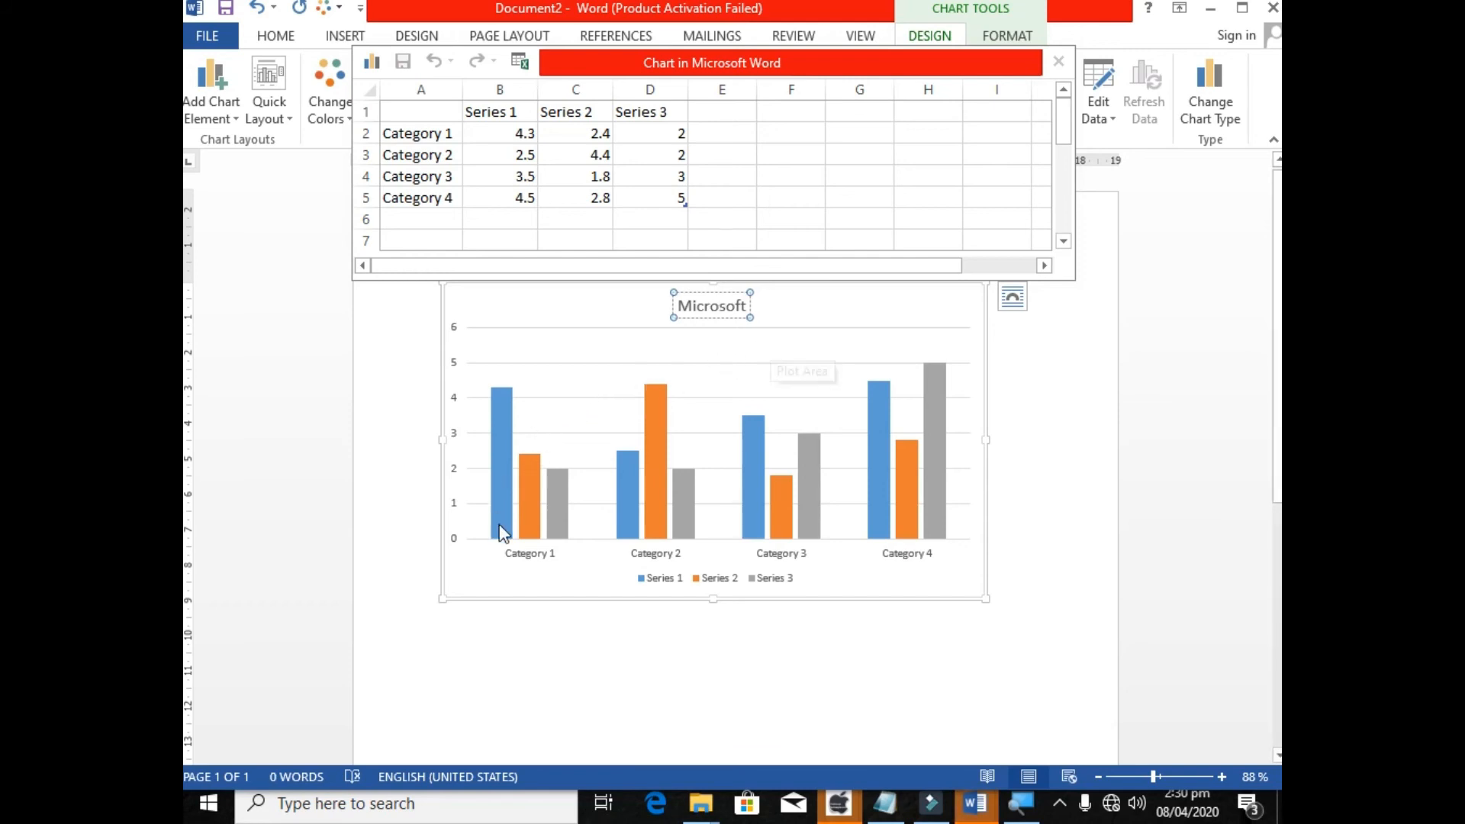
# Rename the four categories in the chart's data sheet to 2015, 2016, 2017 and 2019.
pyautogui.click(524, 555)
pyautogui.click(440, 132)
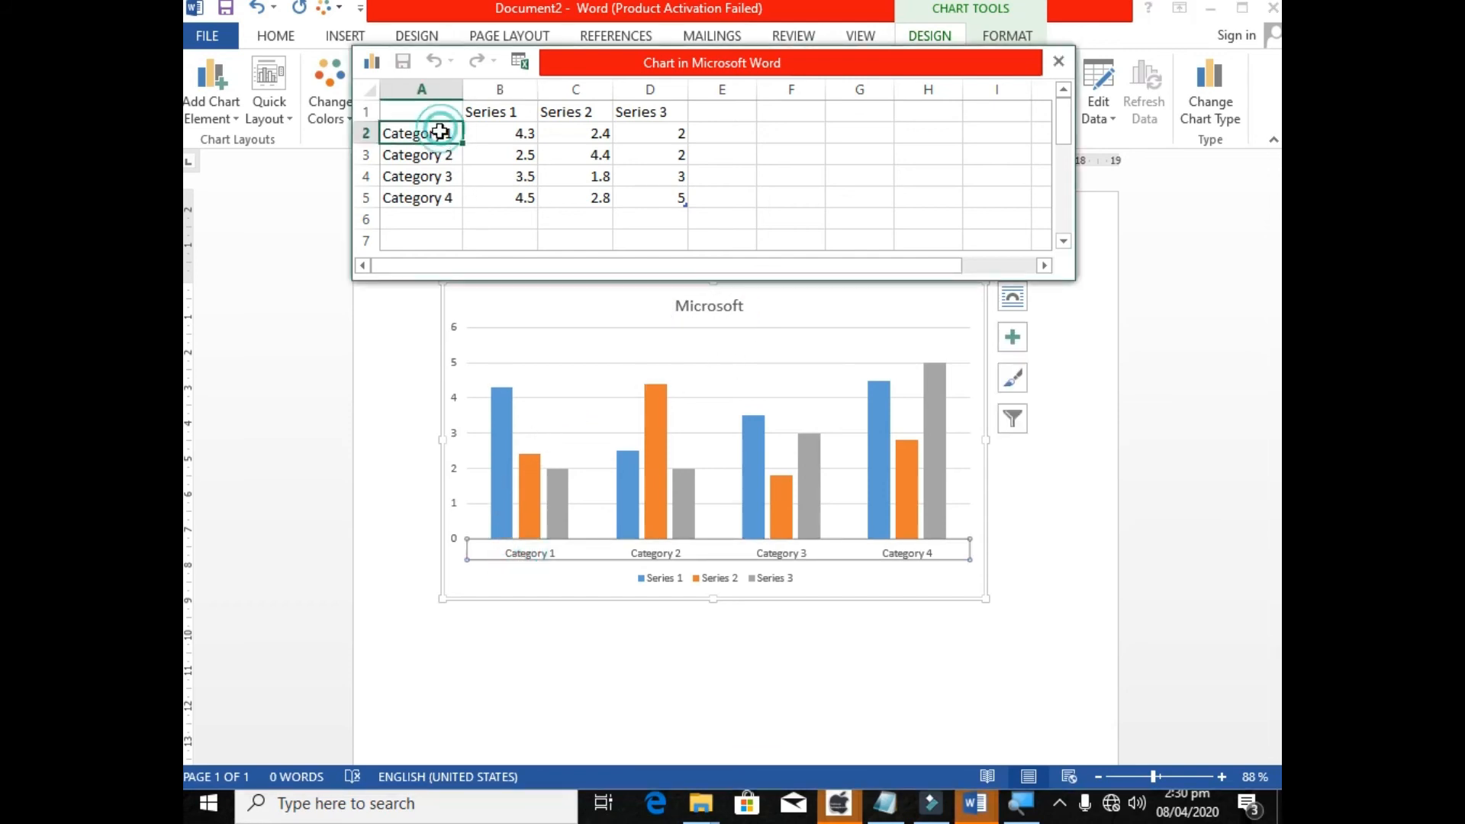
pyautogui.doubleClick(440, 132)
pyautogui.press('BackSpace')
pyautogui.press('BackSpace')
pyautogui.press('BackSpace')
pyautogui.press('BackSpace')
pyautogui.press('BackSpace')
pyautogui.press('BackSpace')
pyautogui.press('BackSpace')
pyautogui.press('BackSpace')
pyautogui.press('BackSpace')
pyautogui.press('BackSpace')
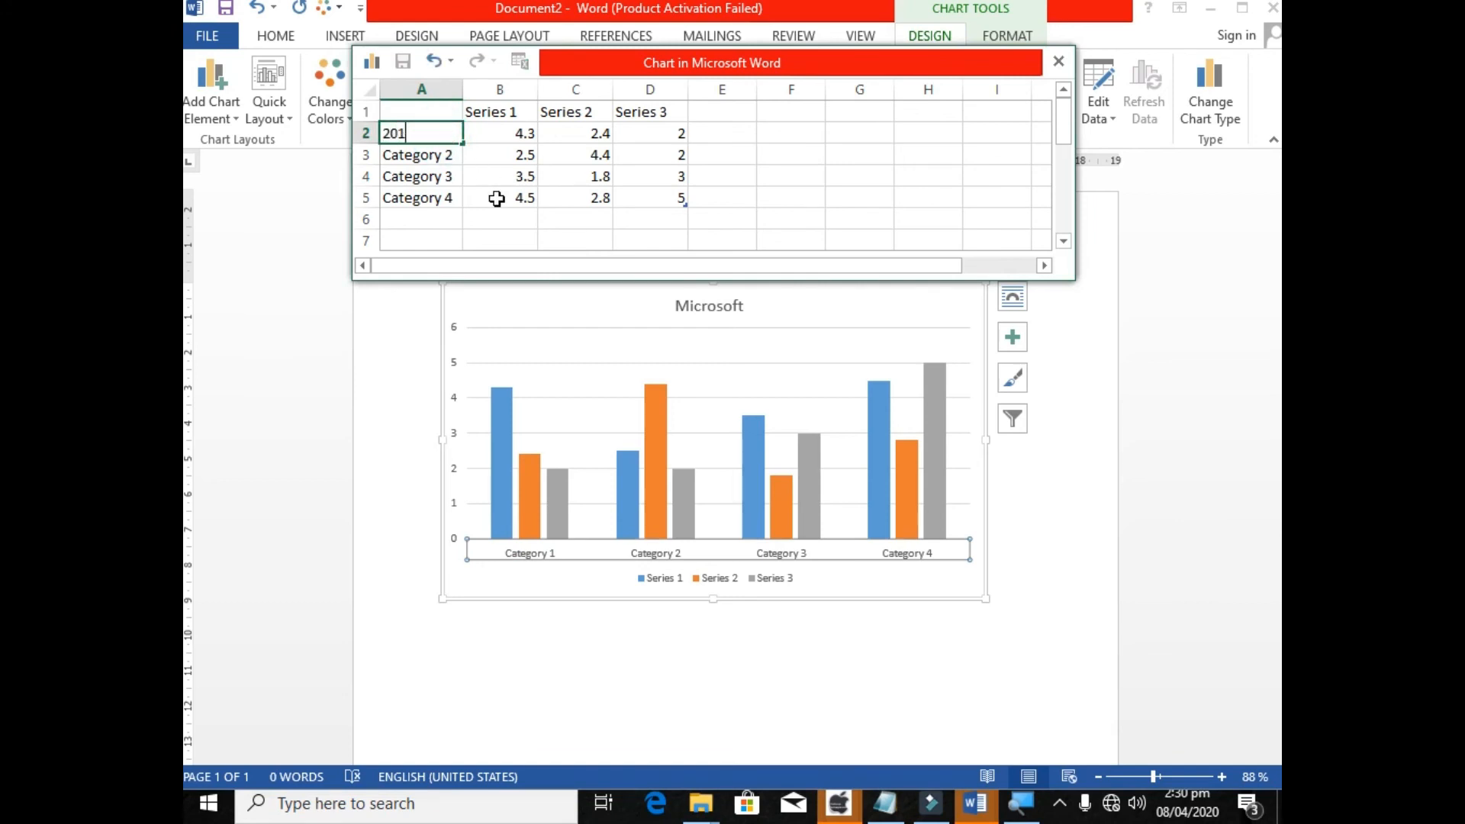
pyautogui.write('2015')
pyautogui.press('Return')
pyautogui.write('2016')
pyautogui.press('Return')
pyautogui.write('21')
pyautogui.press('BackSpace')
pyautogui.press('BackSpace')
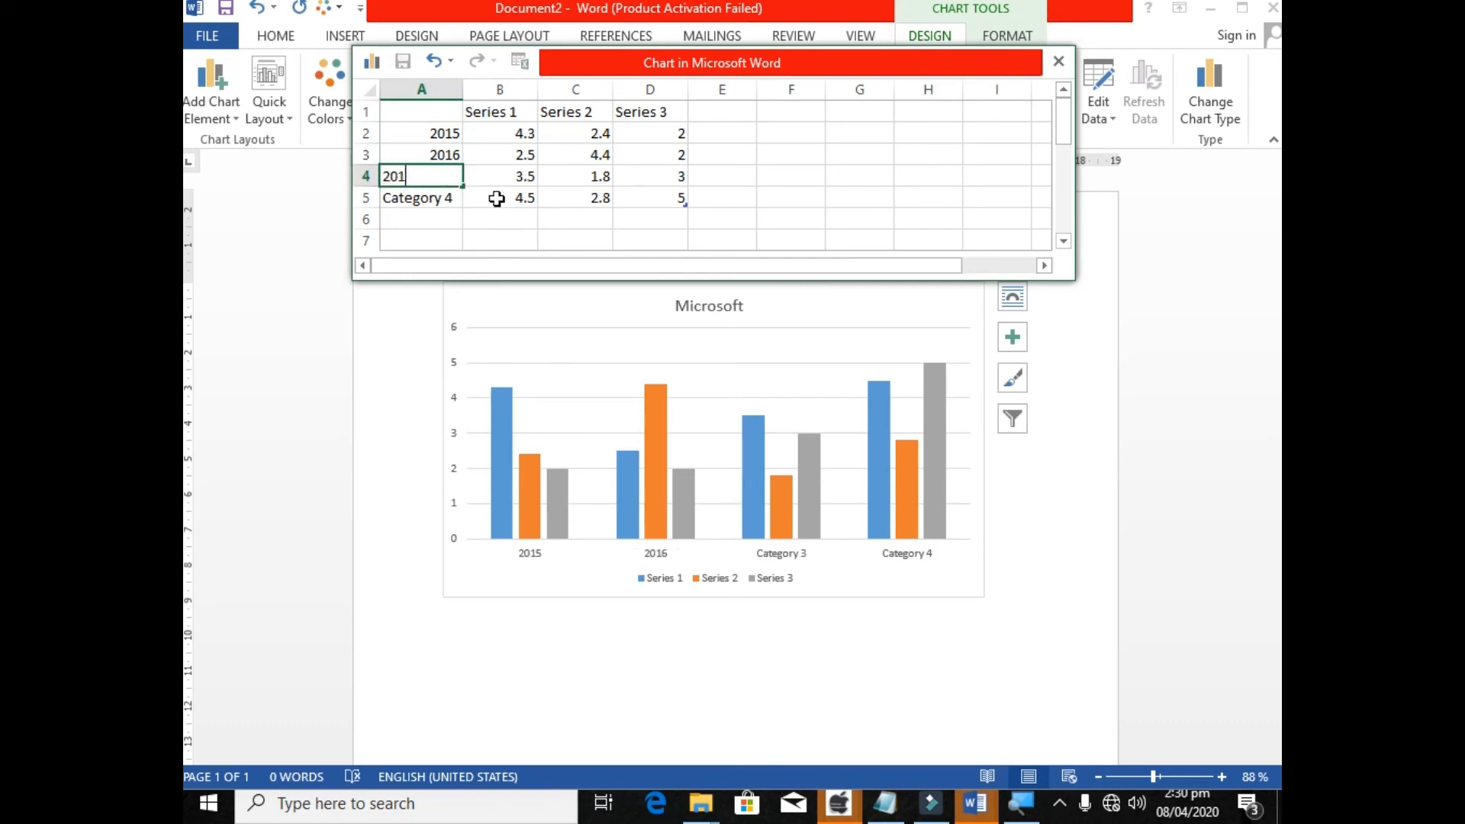
pyautogui.press('Return')
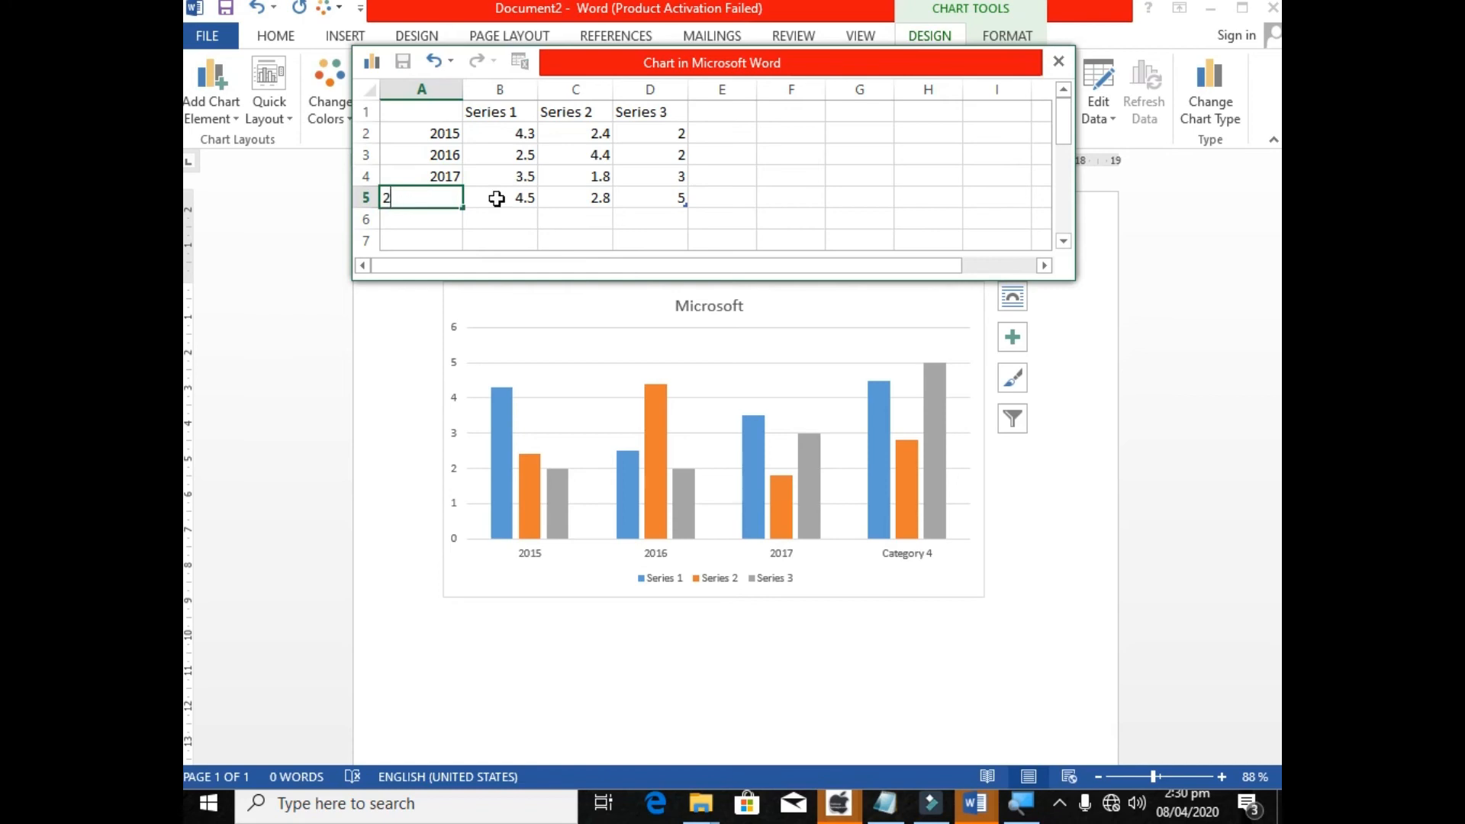
pyautogui.write('9')
# Rename the three data series to Xbox, Office and OS and close the chart's data sheet.
pyautogui.press('Right')
pyautogui.press('Right')
pyautogui.press('Up')
pyautogui.press('Up')
pyautogui.press('Up')
pyautogui.press('Up')
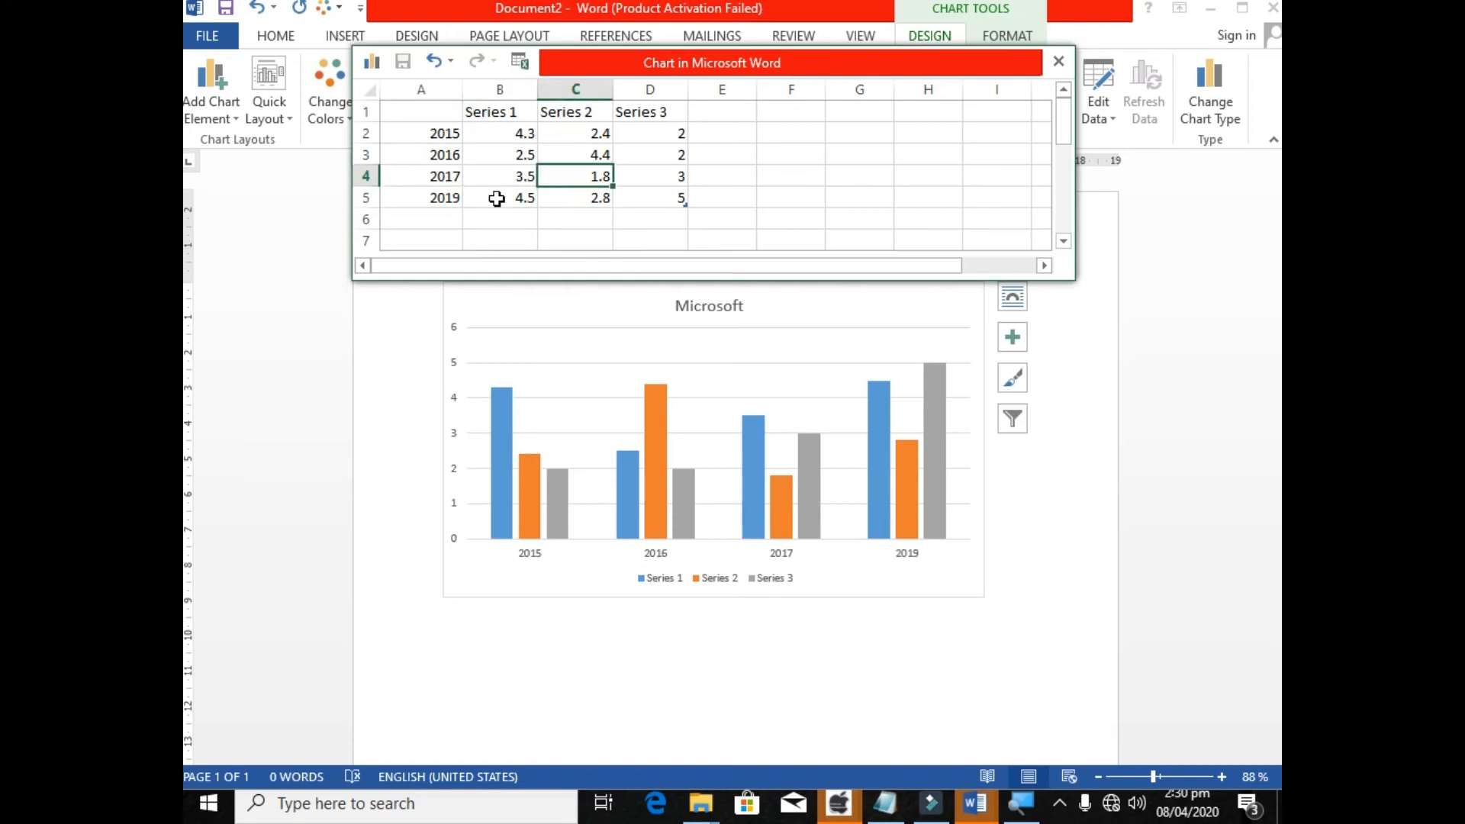
pyautogui.press('Left')
pyautogui.write('Xbox')
pyautogui.press('Right')
pyautogui.write('Office')
pyautogui.press('Right')
pyautogui.write('OS')
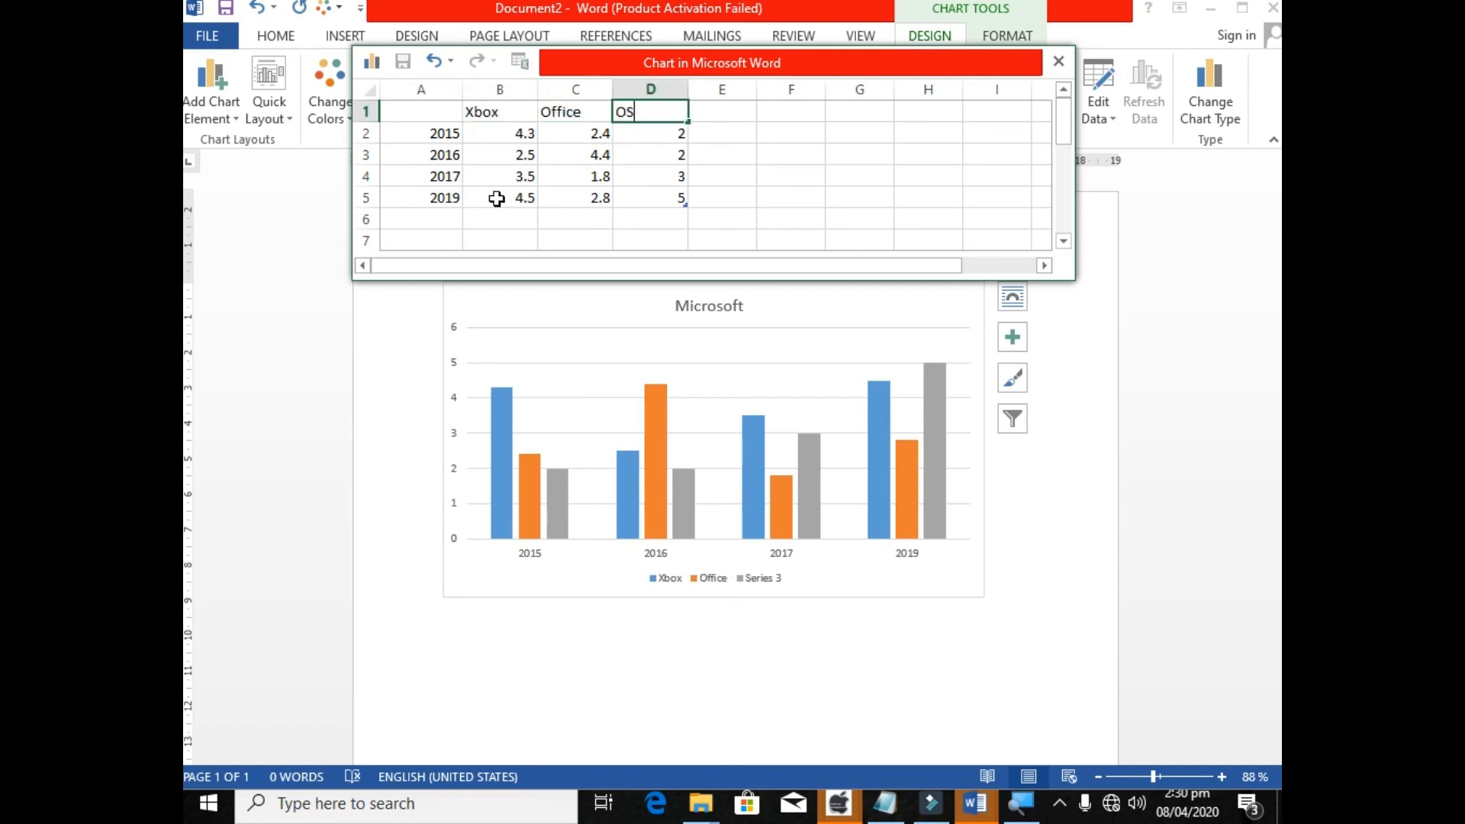
pyautogui.press('Return')
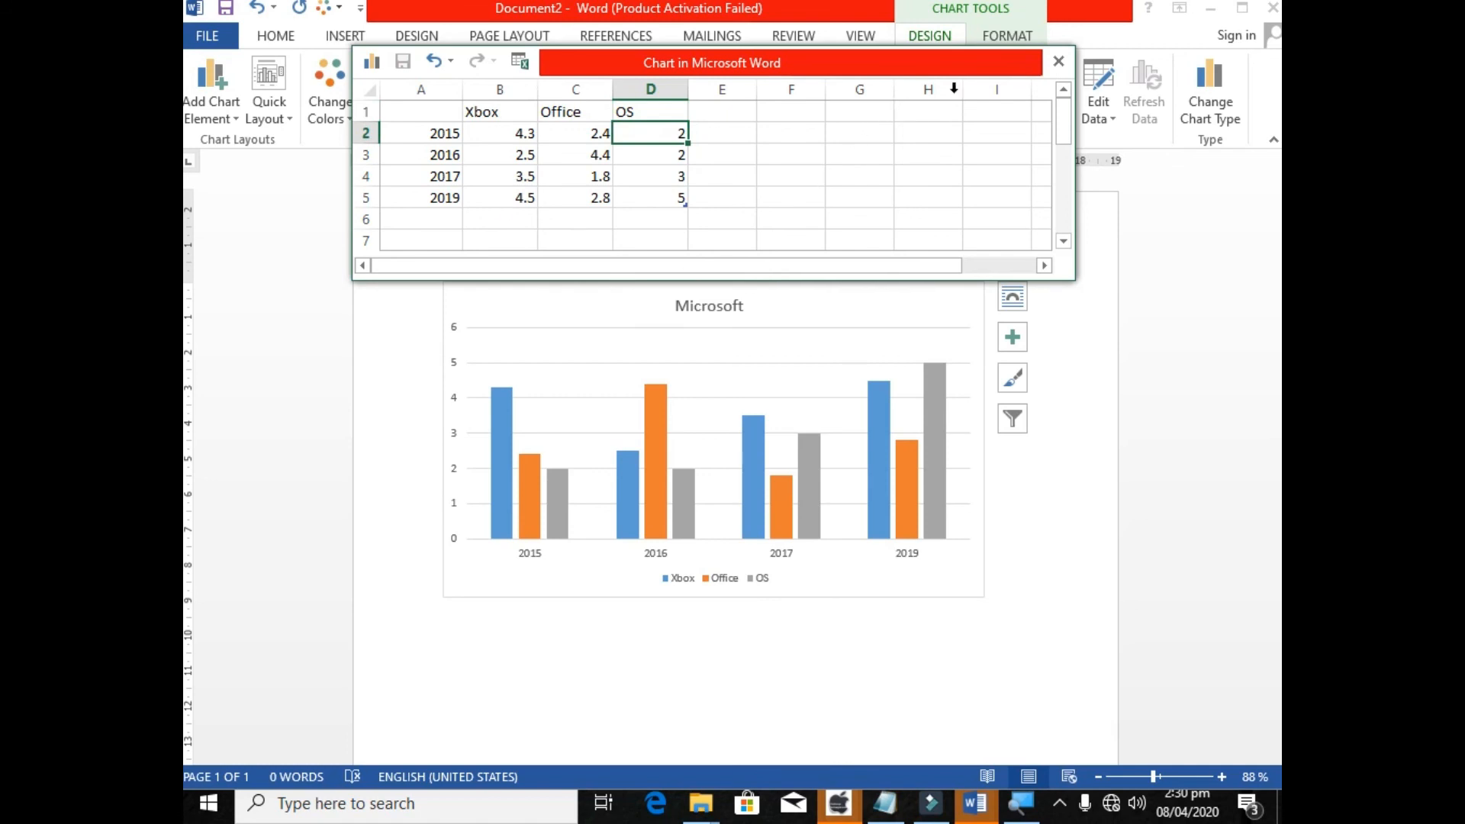
pyautogui.click(1058, 61)
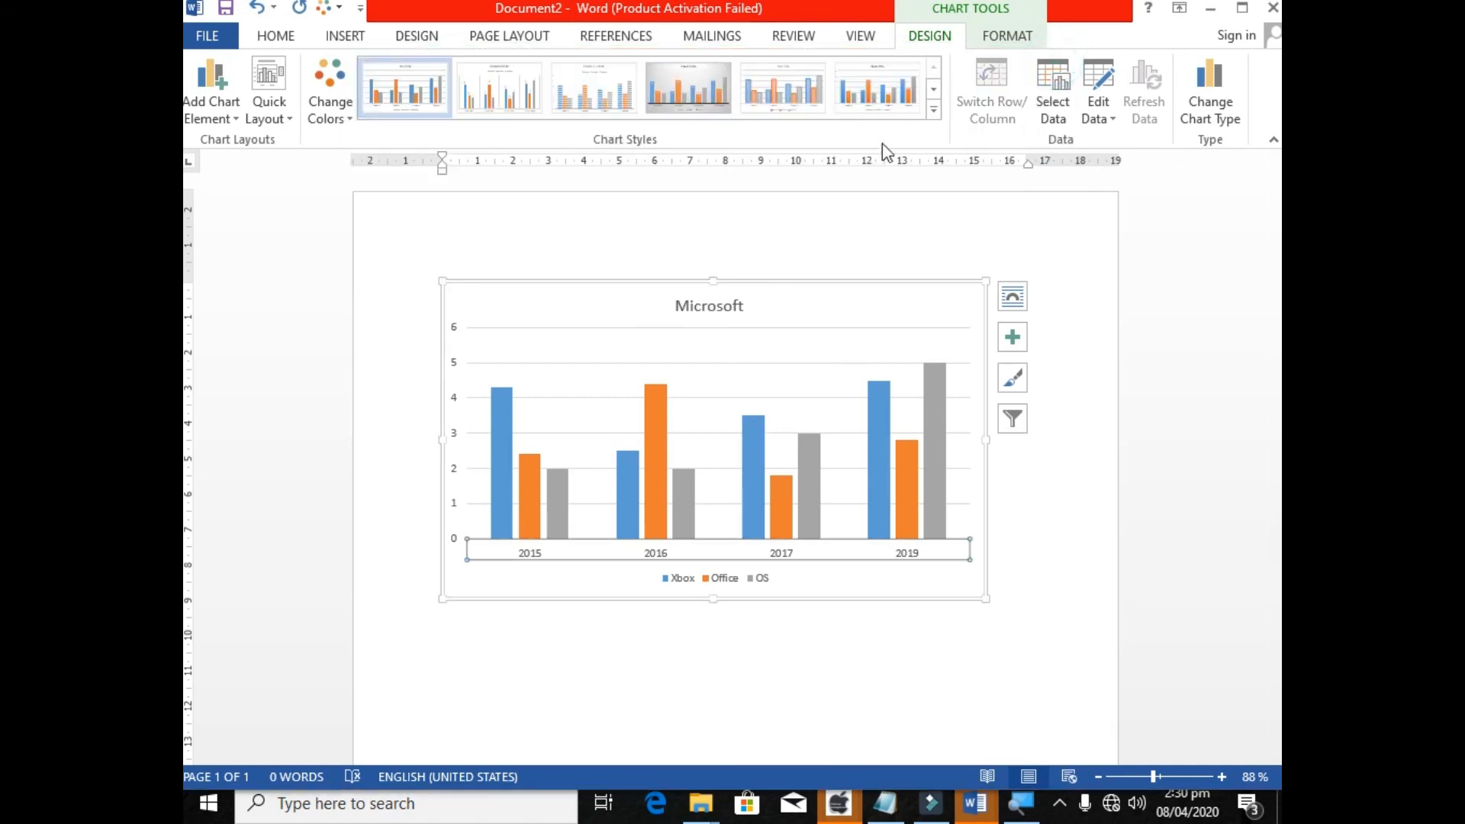
# Examine the columns of the chart by year and select the Xbox series.
pyautogui.click(870, 630)
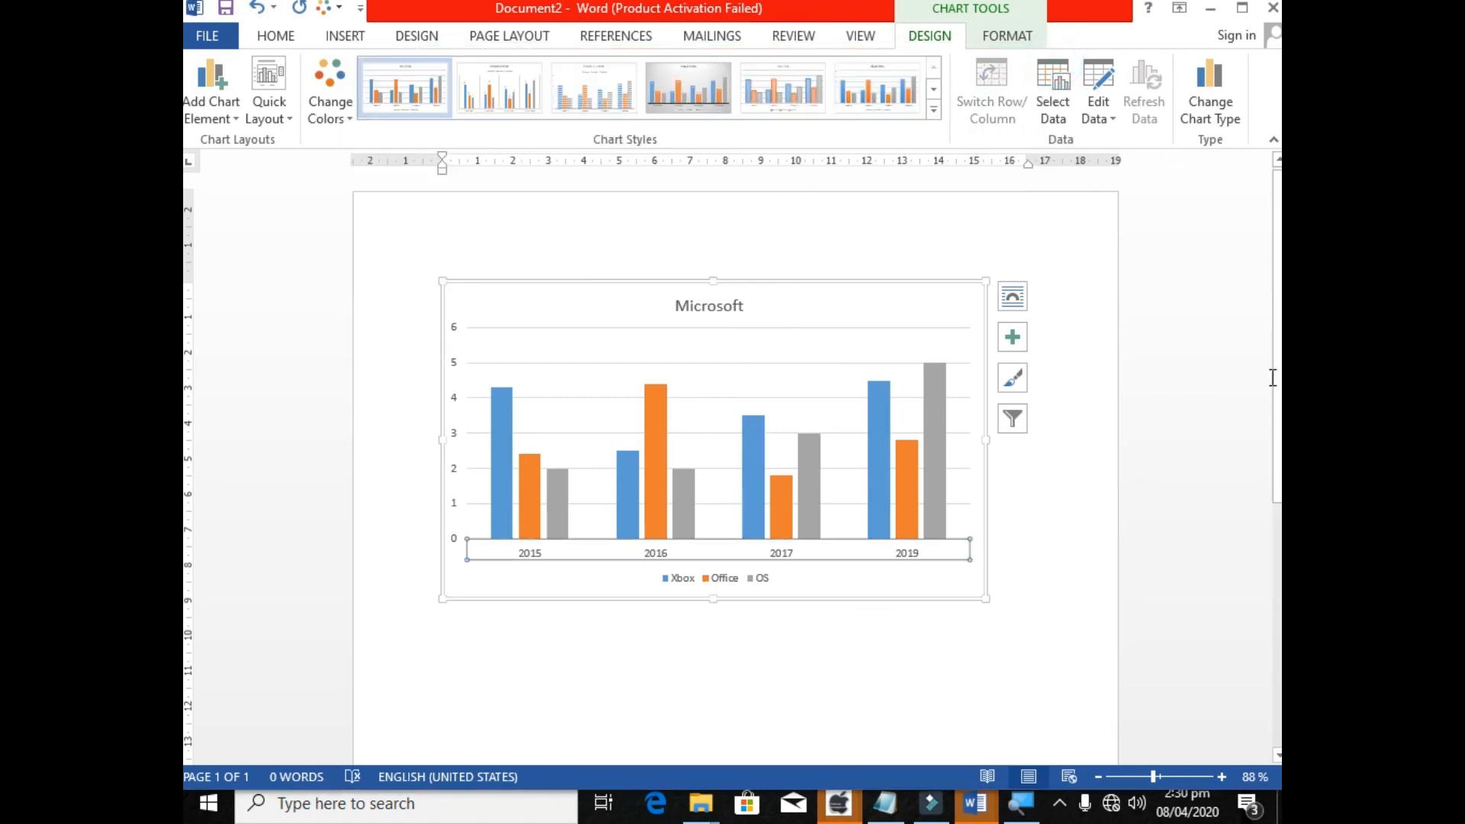
pyautogui.scroll(-3, 562, 369)
pyautogui.scroll(3, 556, 288)
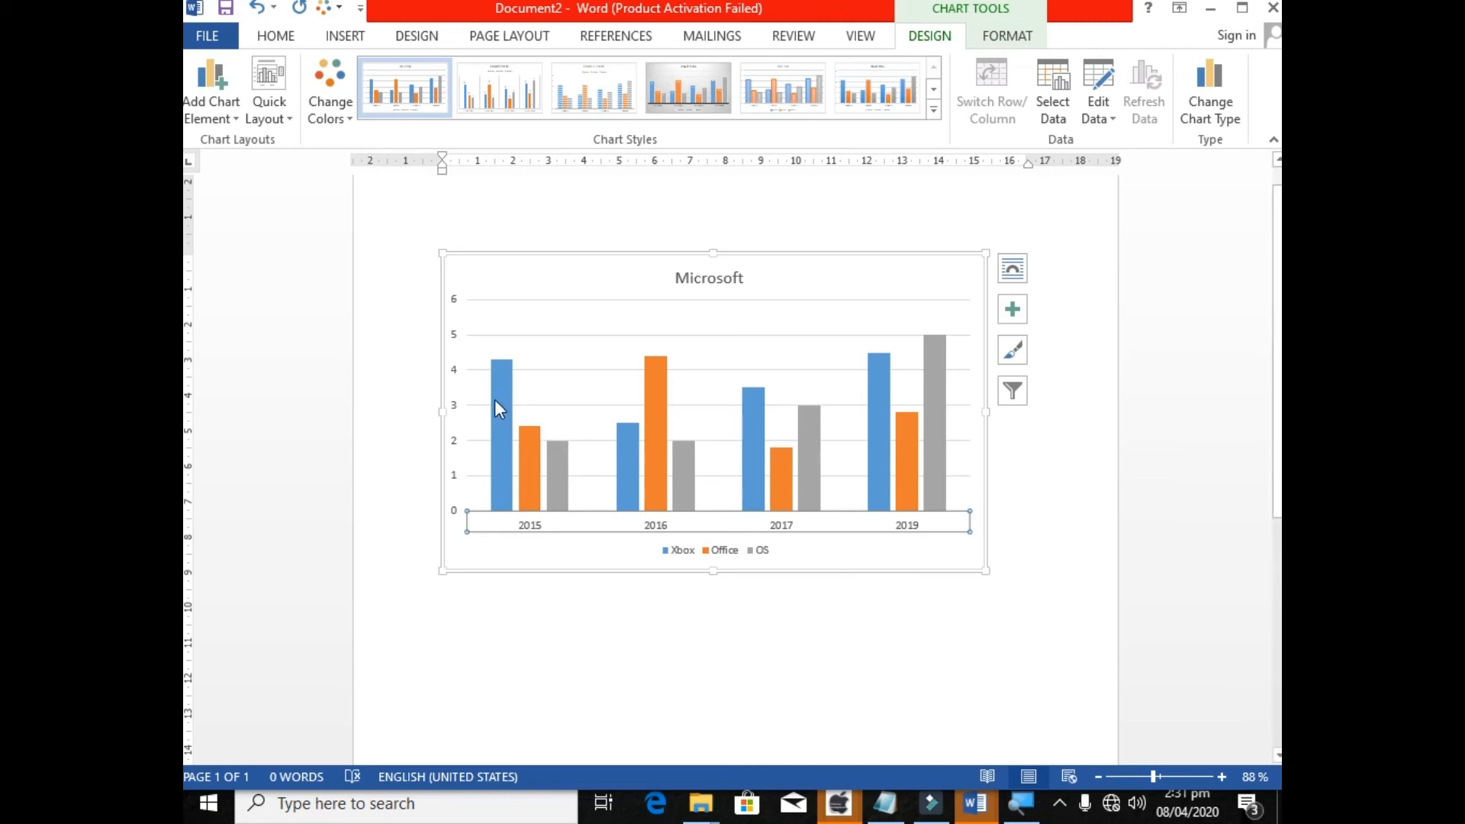
pyautogui.moveTo(912, 475)
pyautogui.moveTo(752, 398)
pyautogui.click(747, 400)
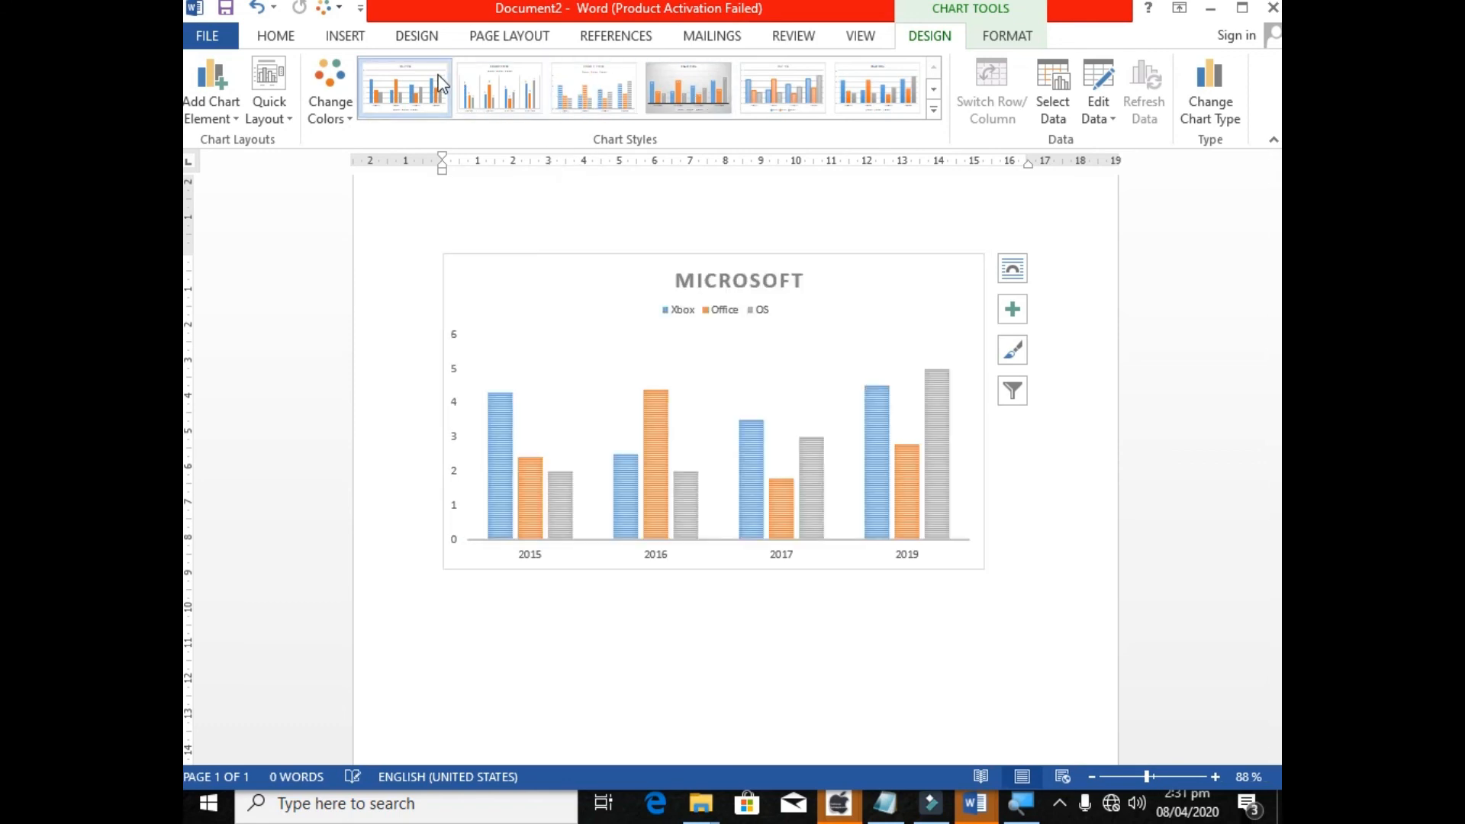
# Try the dark chart style and apply the one with a hatched plot area to the chart.
pyautogui.click(933, 111)
pyautogui.click(499, 164)
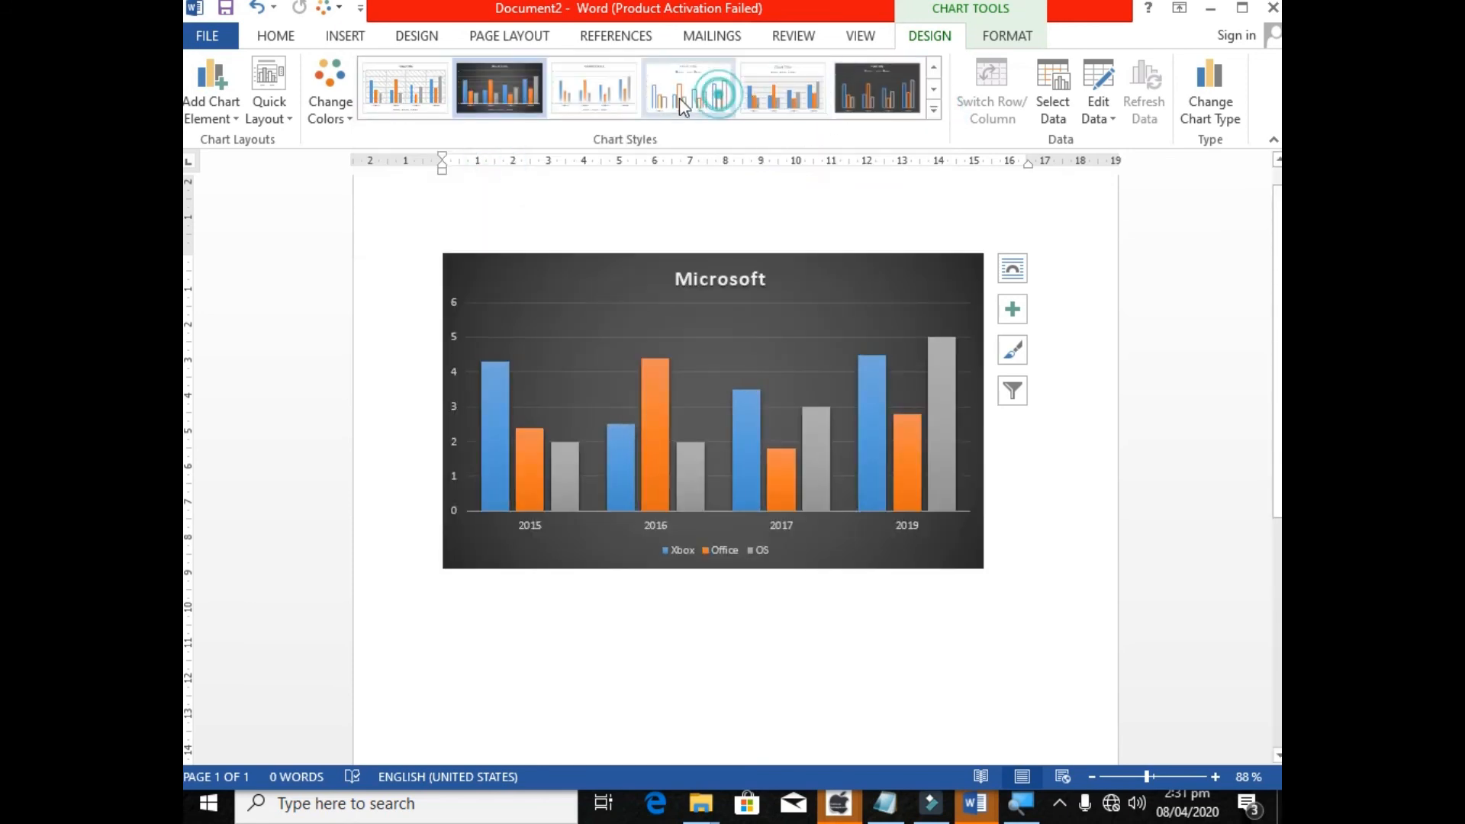
pyautogui.click(562, 91)
pyautogui.click(425, 95)
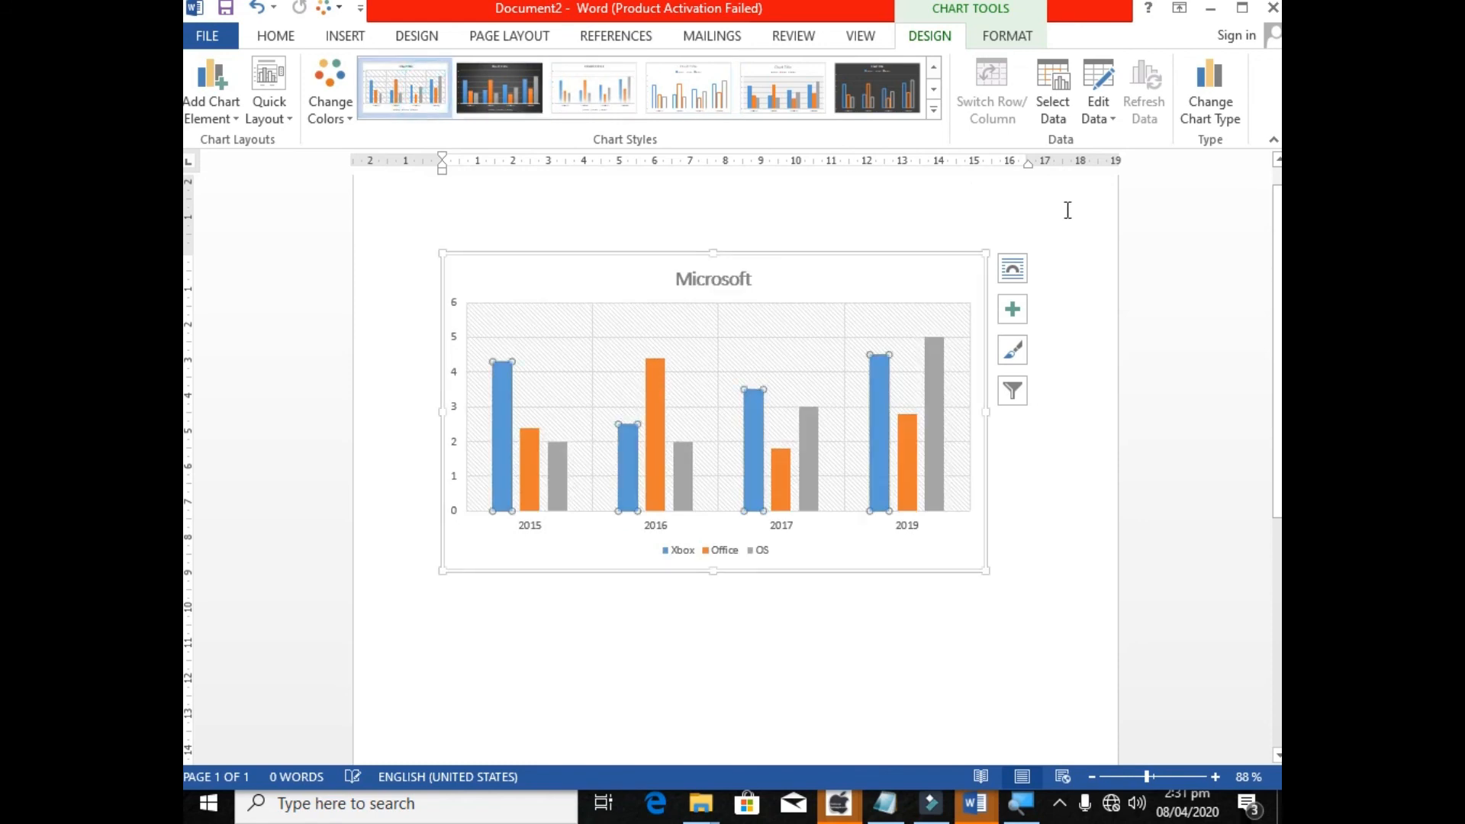
pyautogui.click(933, 67)
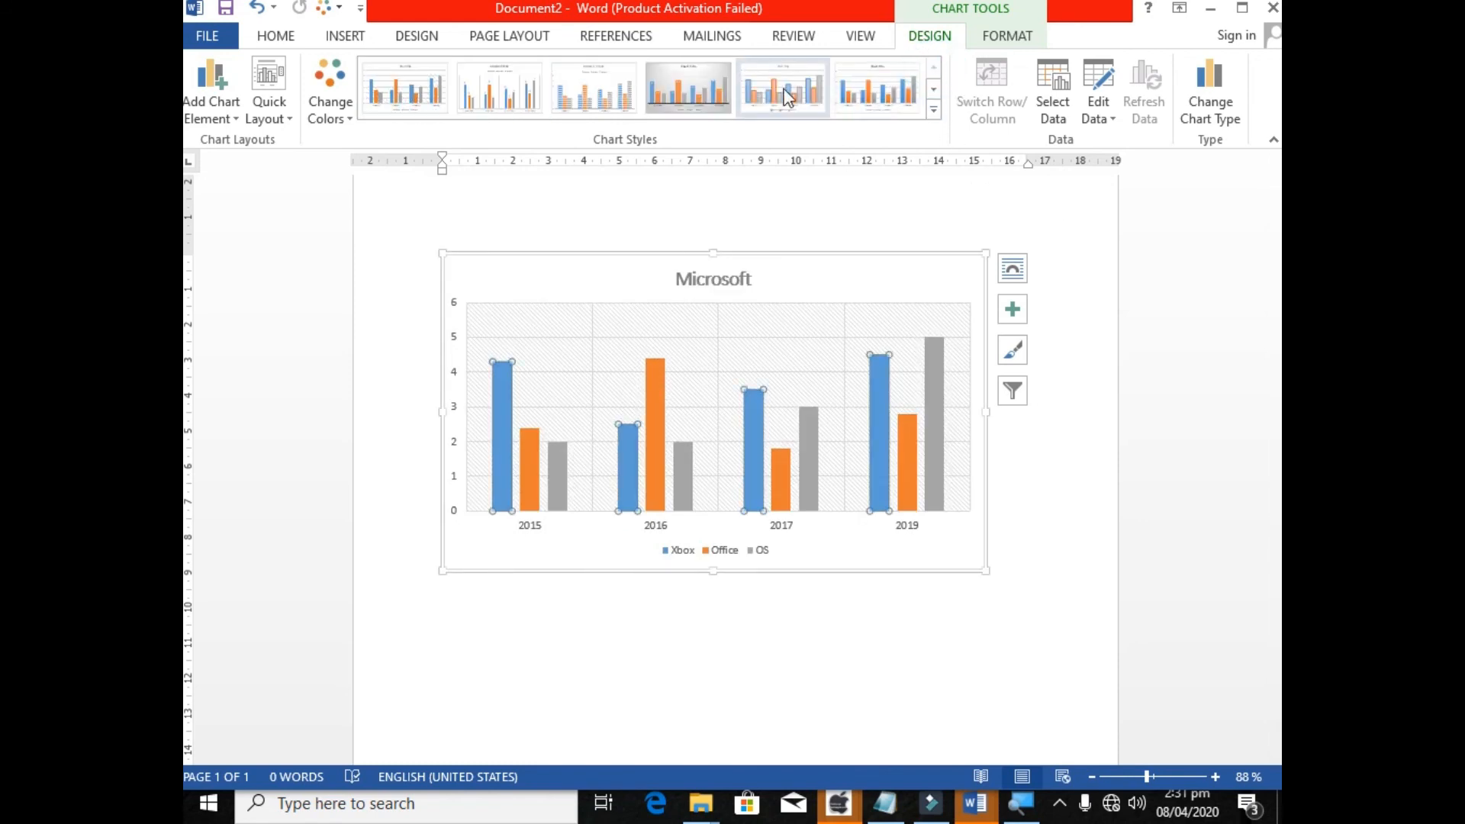
# Examine the OS series, the 2017 Xbox column and the vertical axis by selecting each in turn.
pyautogui.click(815, 444)
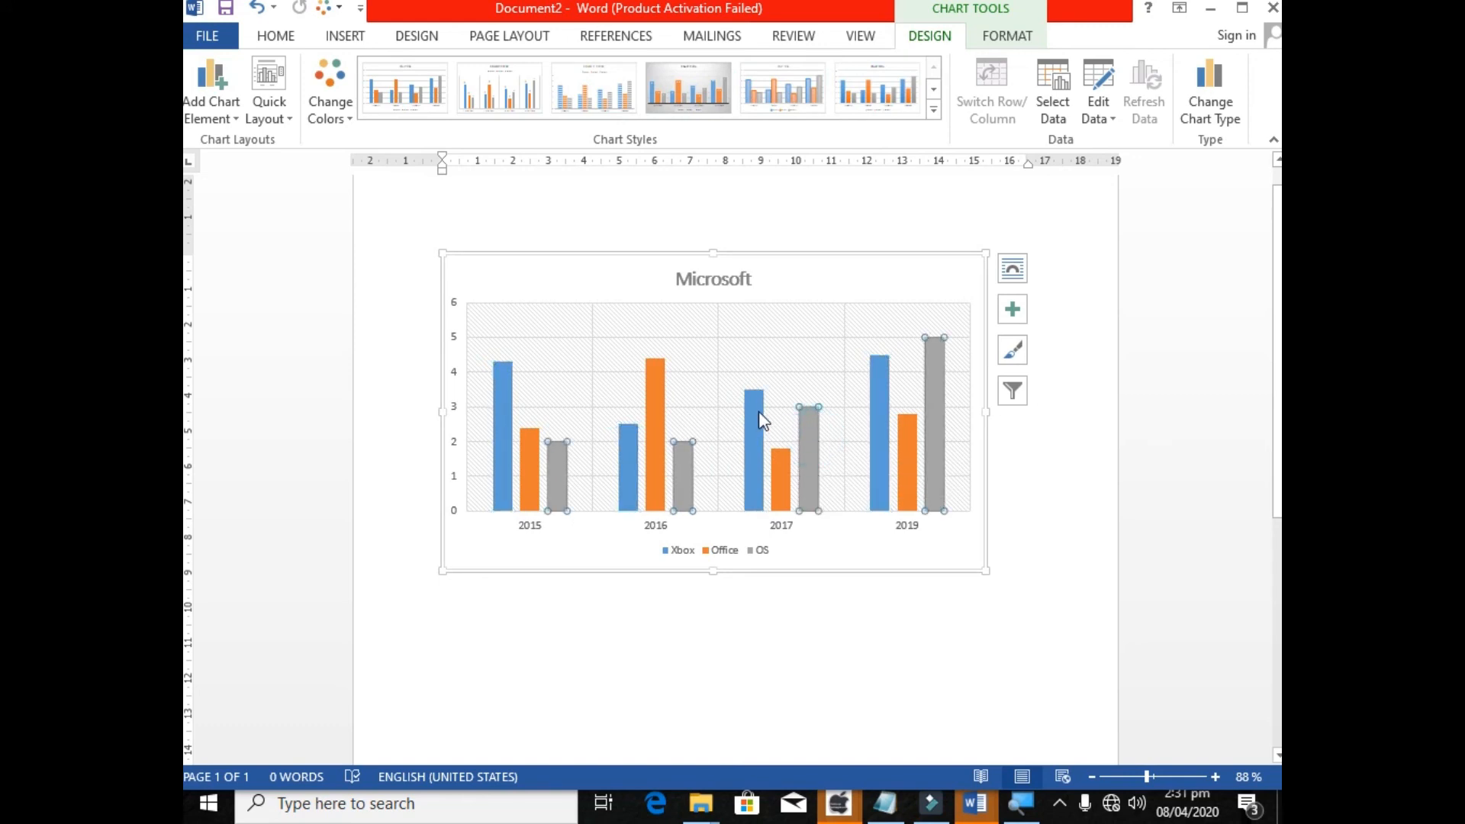
pyautogui.moveTo(760, 400)
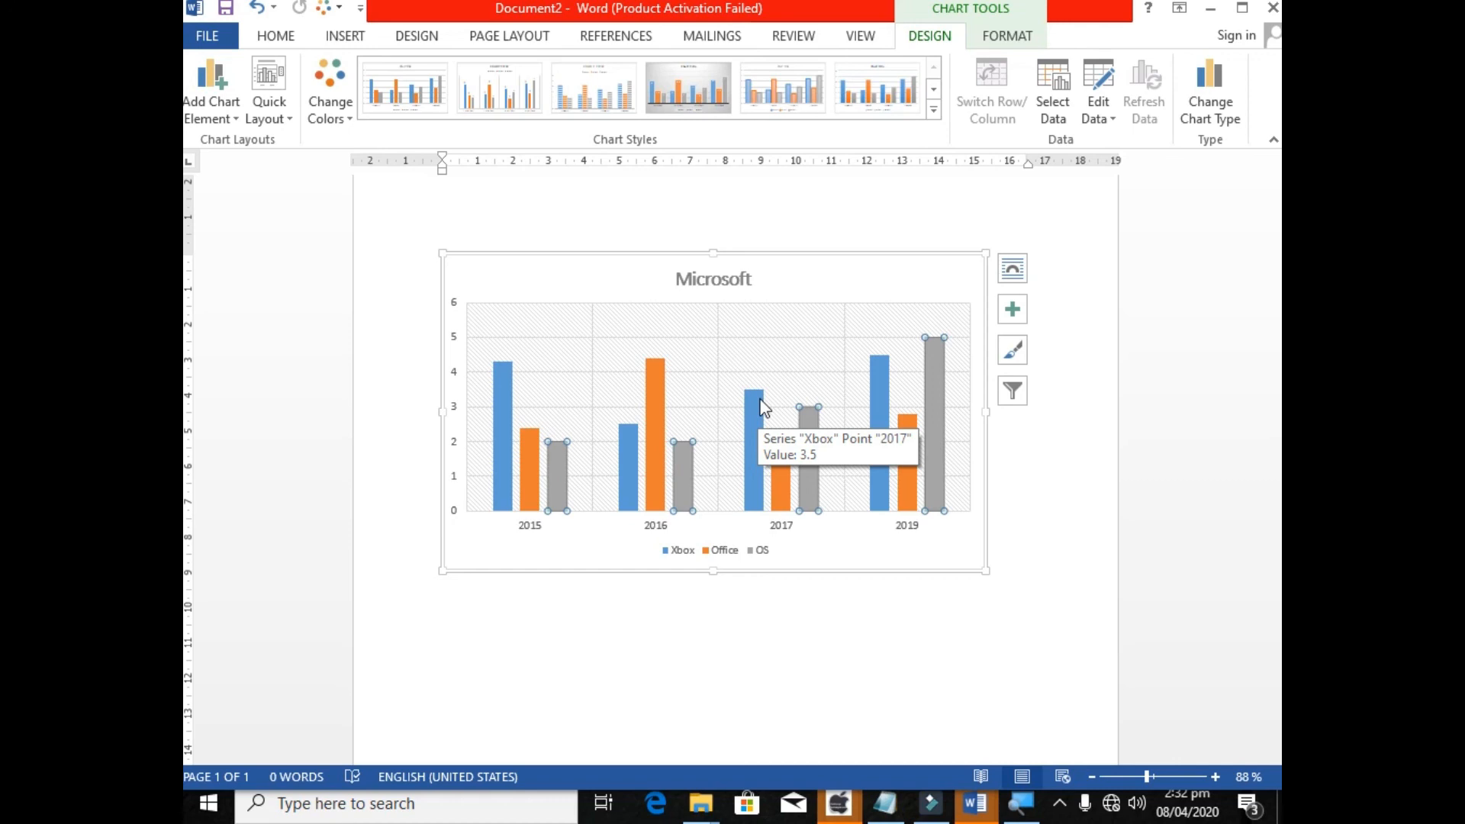
pyautogui.click(763, 407)
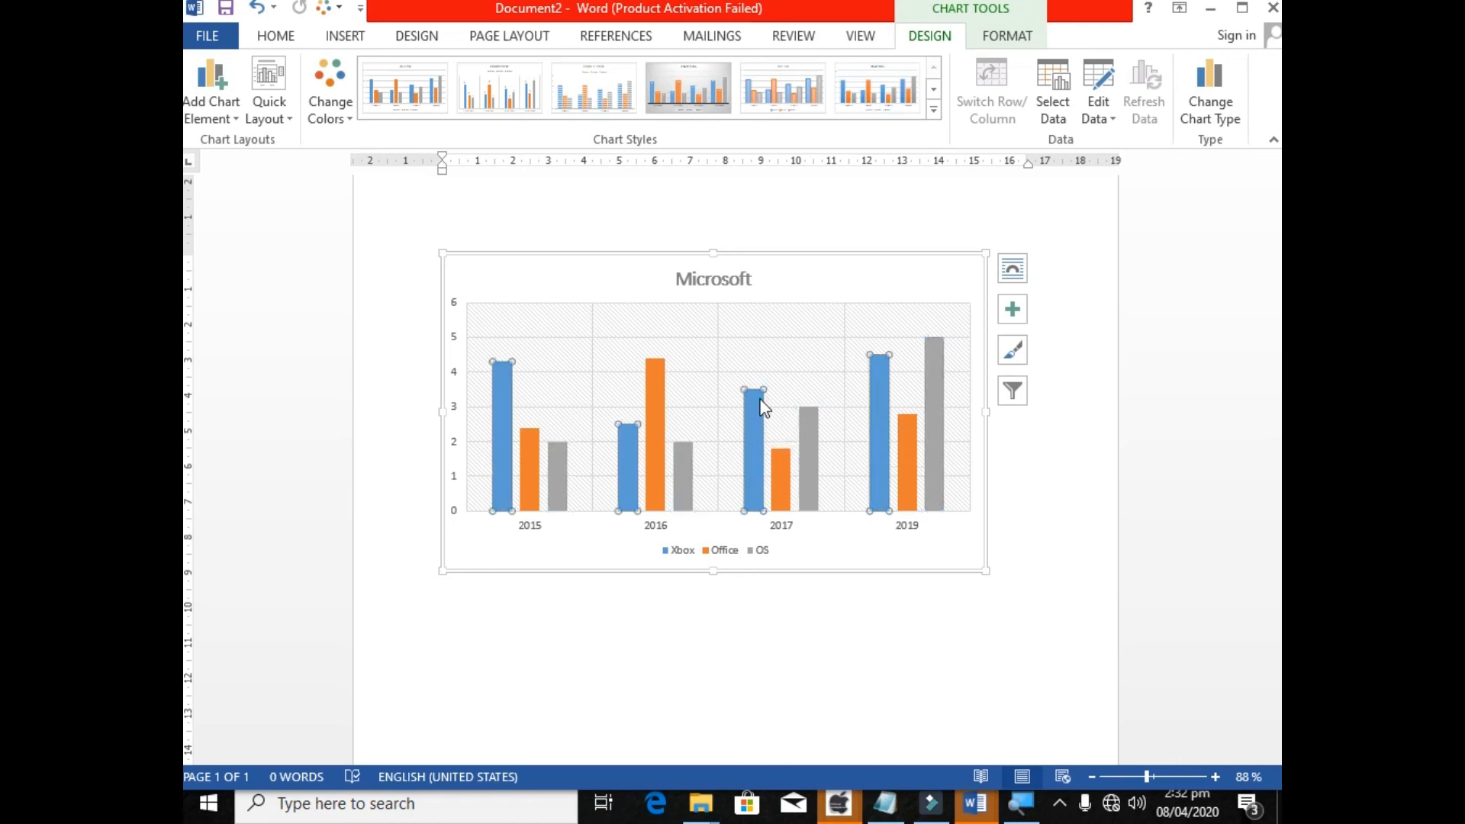
pyautogui.click(451, 302)
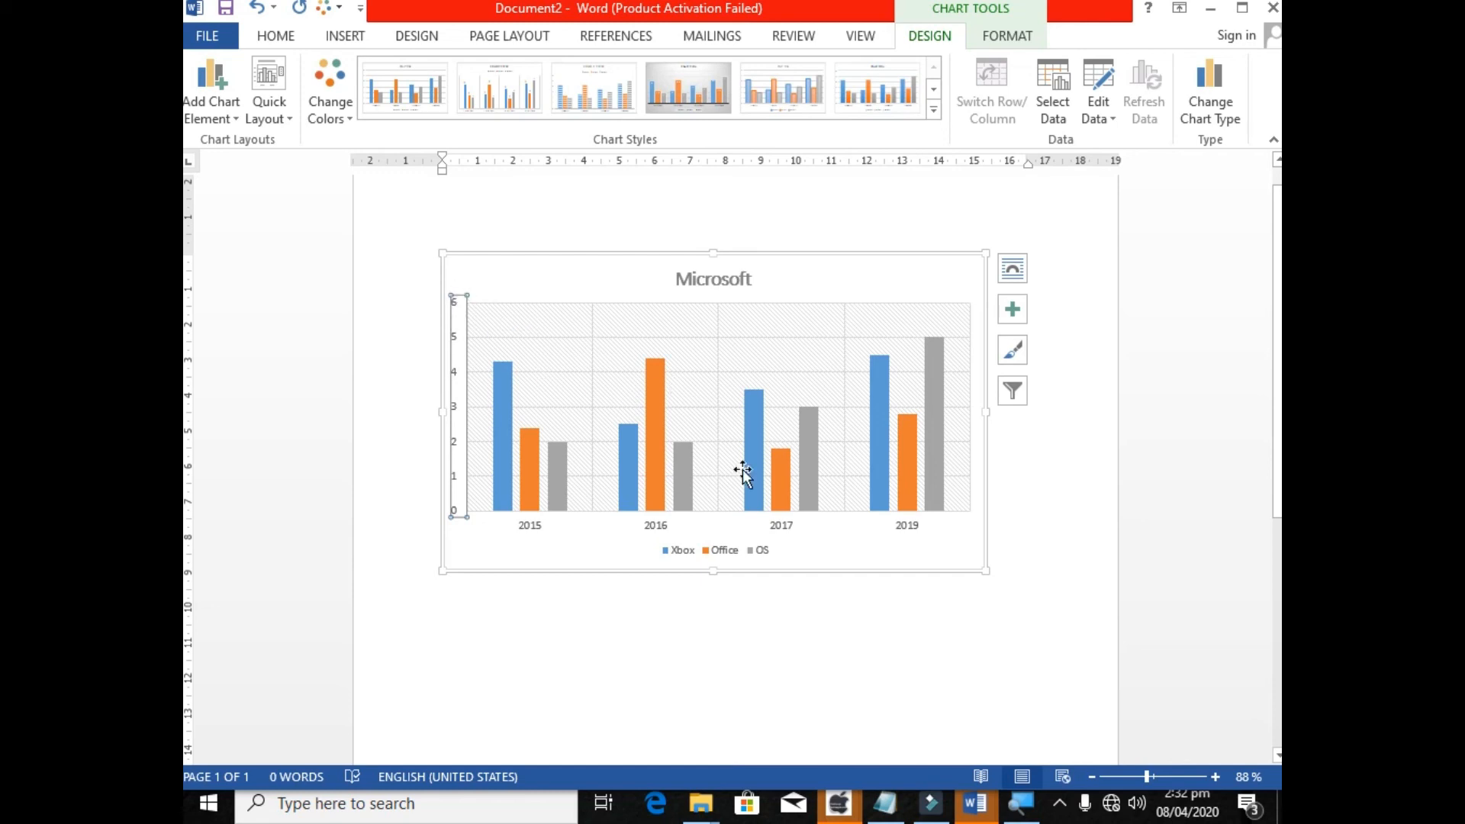
# Select the whole chart and narrow it so its right edge sits at about 13 on the ruler.
pyautogui.click(905, 570)
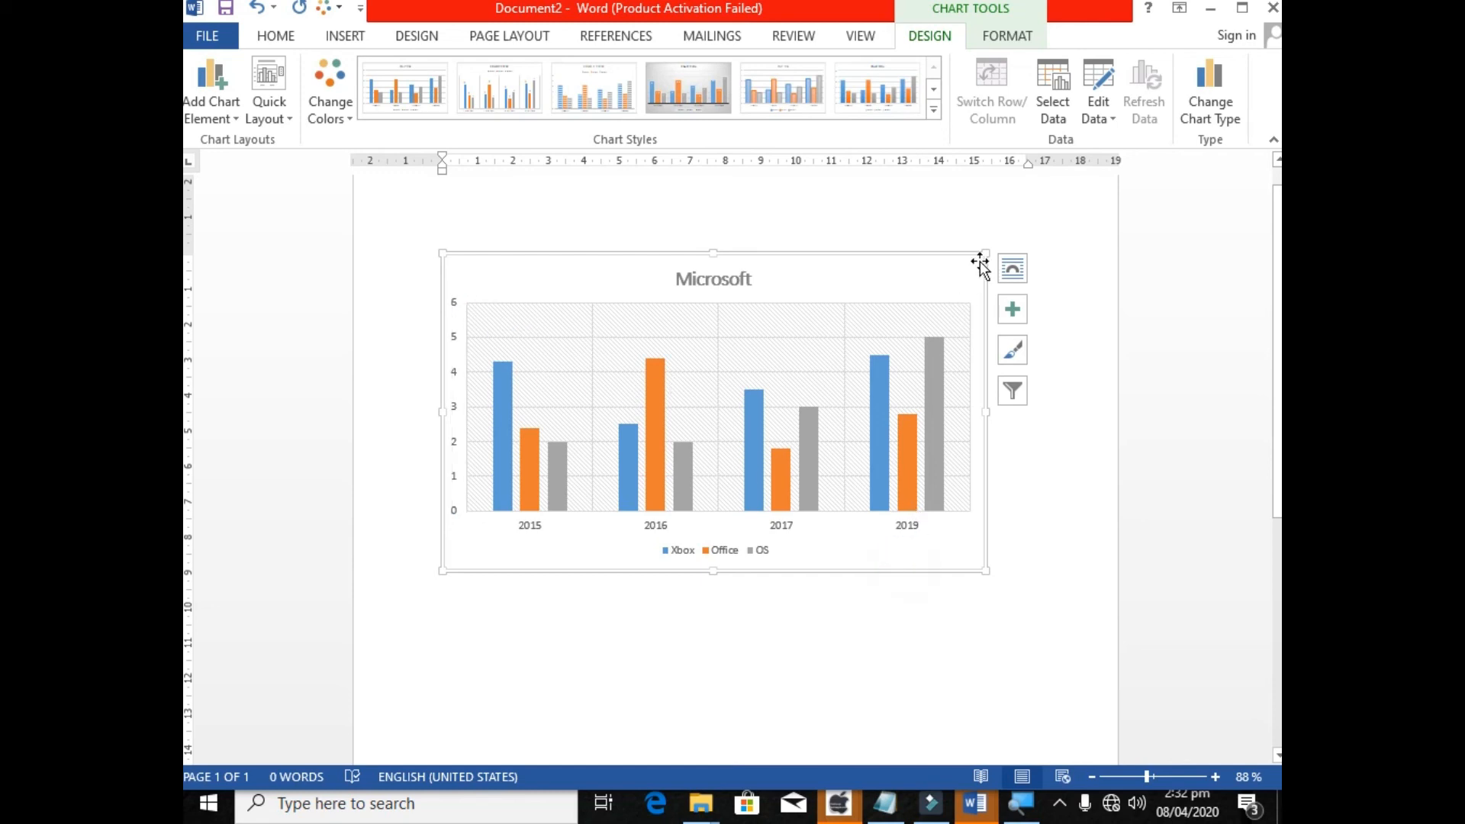
pyautogui.moveTo(985, 253); pyautogui.dragTo(900, 251)
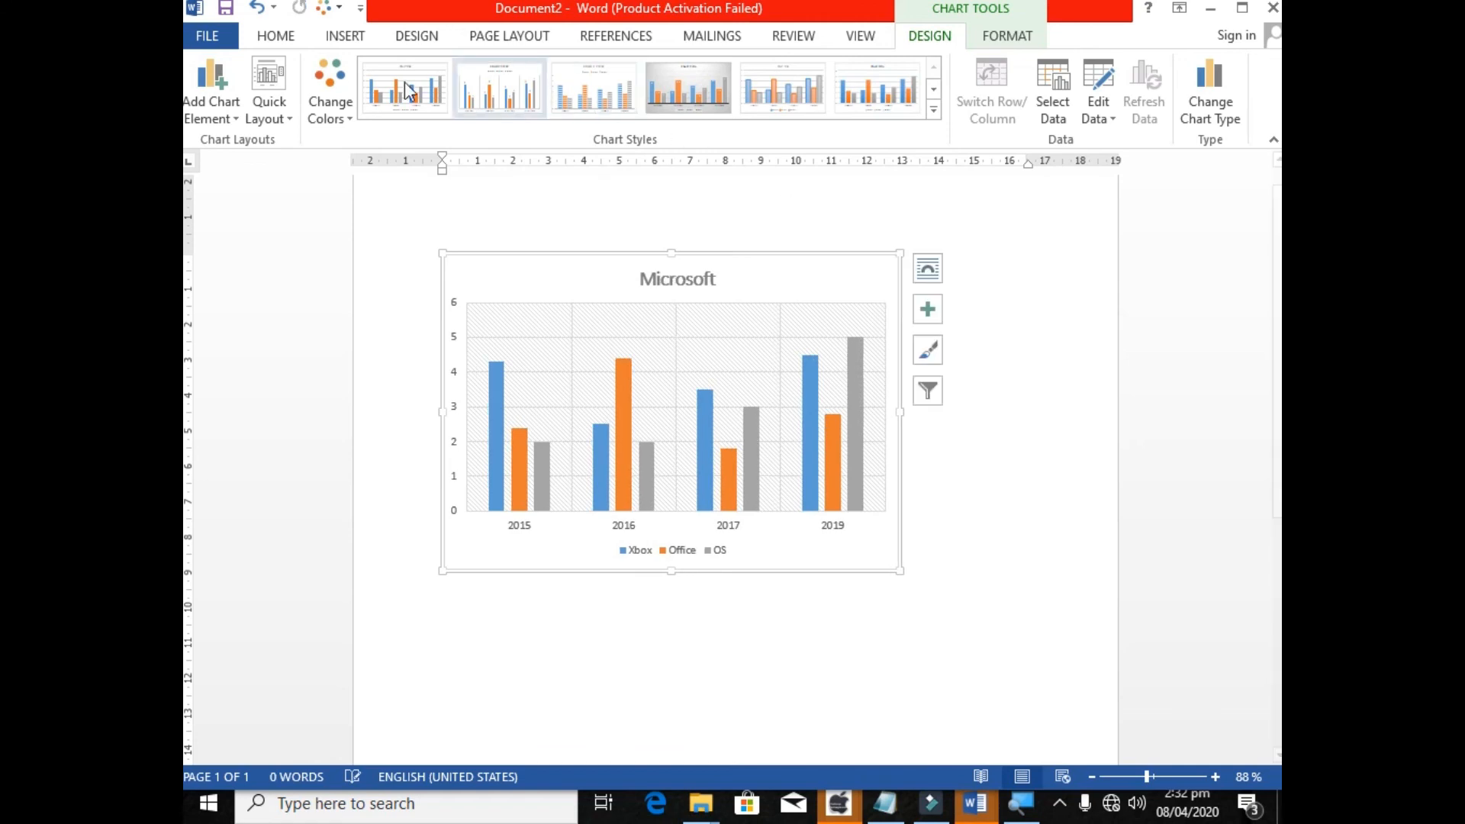
# Try quick layouts with the legend beside the plot, and apply the one with a chart title above and the legend below.
pyautogui.click(271, 108)
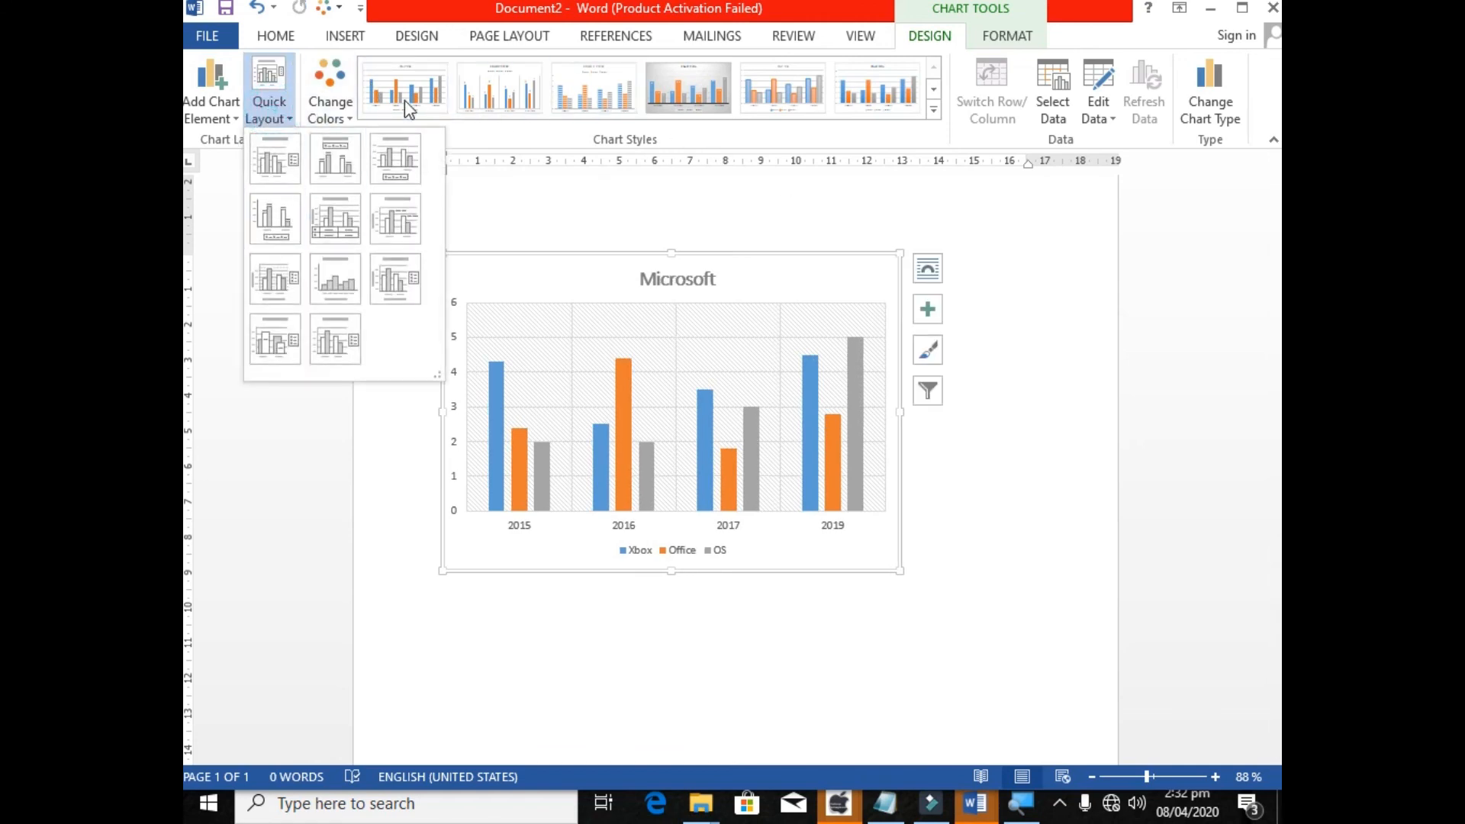
pyautogui.click(288, 291)
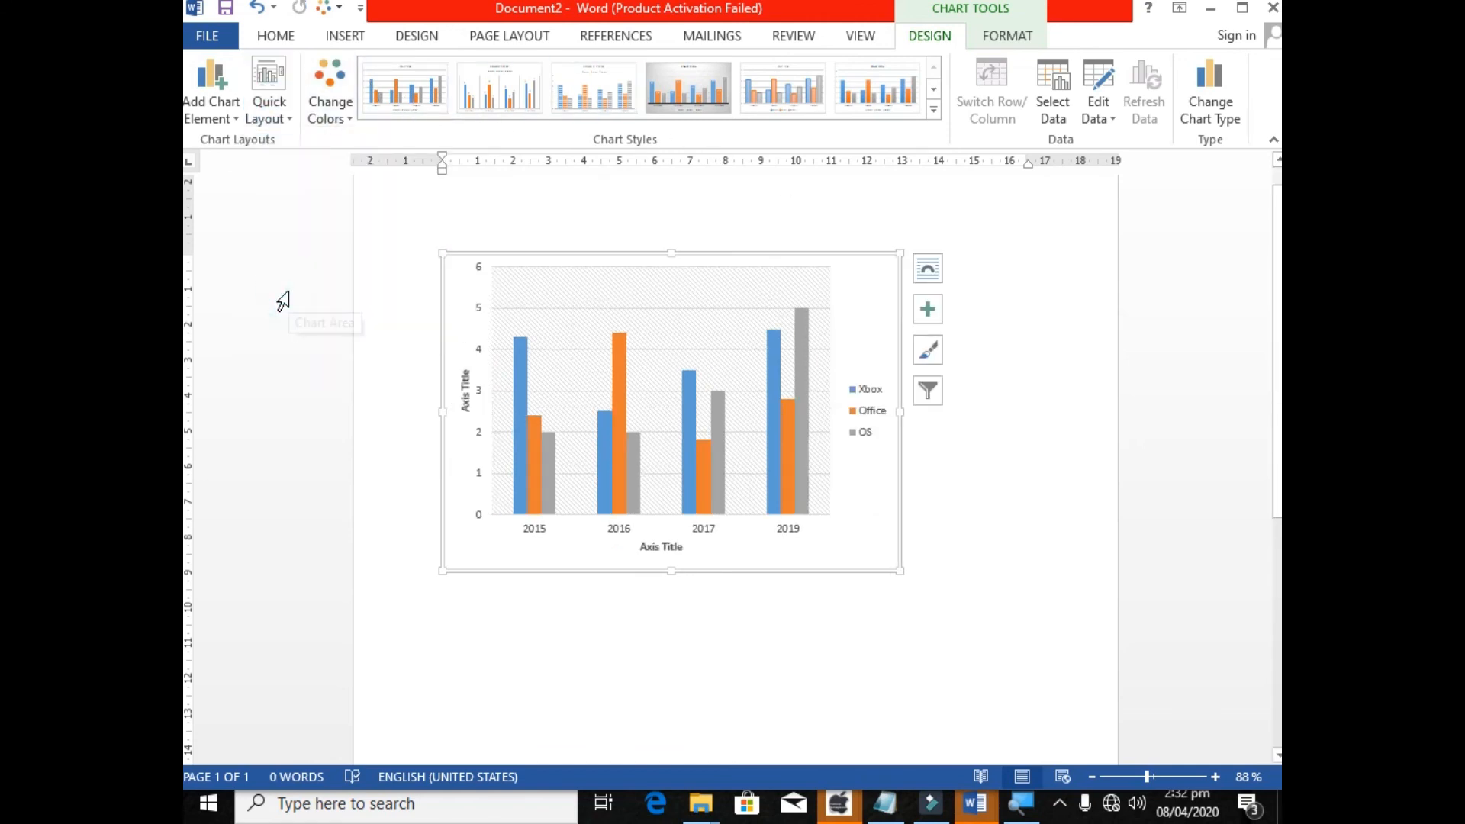
pyautogui.click(282, 113)
pyautogui.click(276, 187)
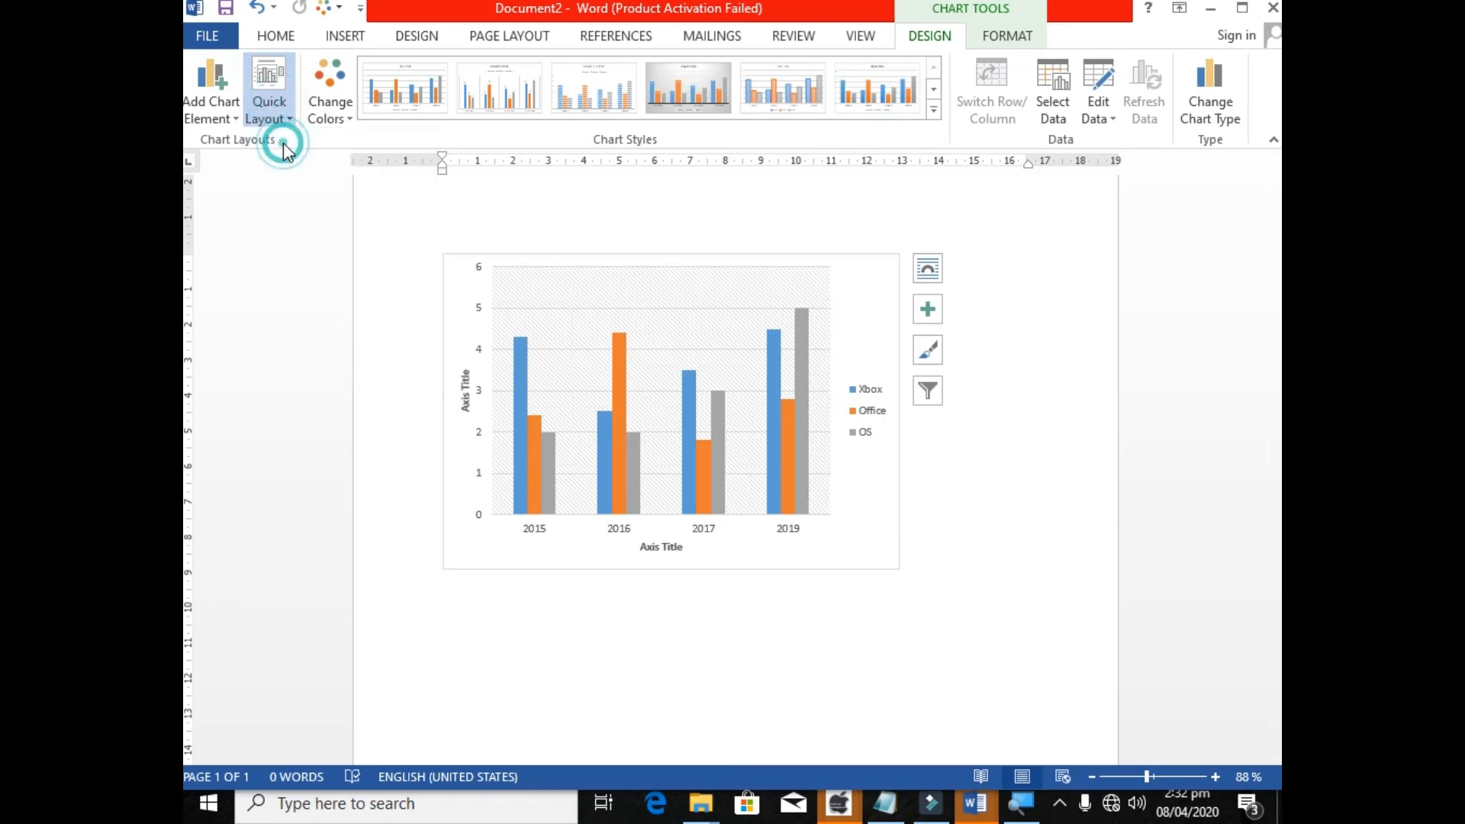
pyautogui.click(283, 113)
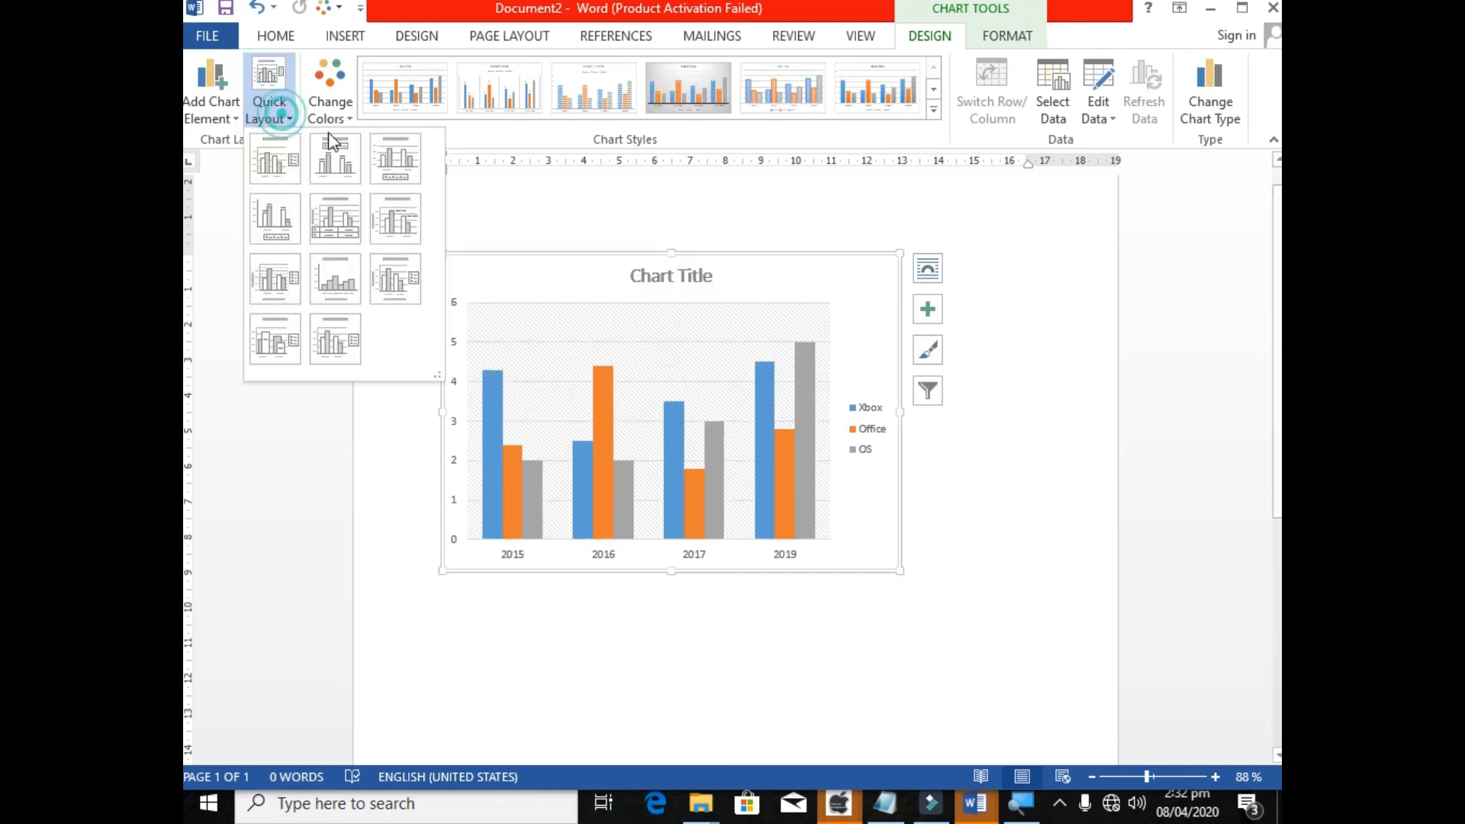
pyautogui.click(389, 168)
pyautogui.click(219, 108)
pyautogui.click(217, 107)
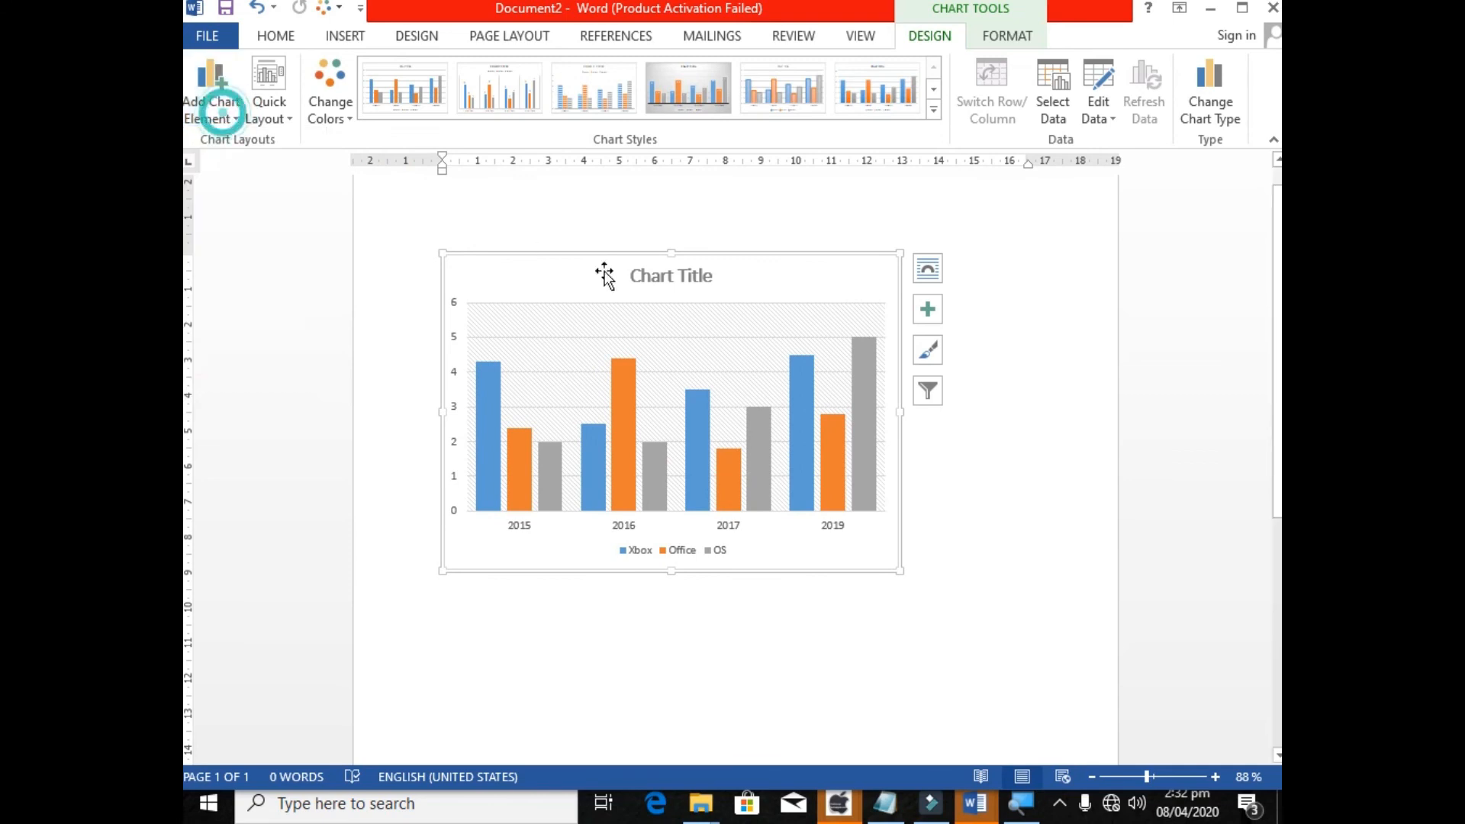
# Change the chart's text wrapping so it floats free of the text, and move it slightly down the page.
pyautogui.moveTo(839, 253); pyautogui.dragTo(877, 261)
pyautogui.click(999, 34)
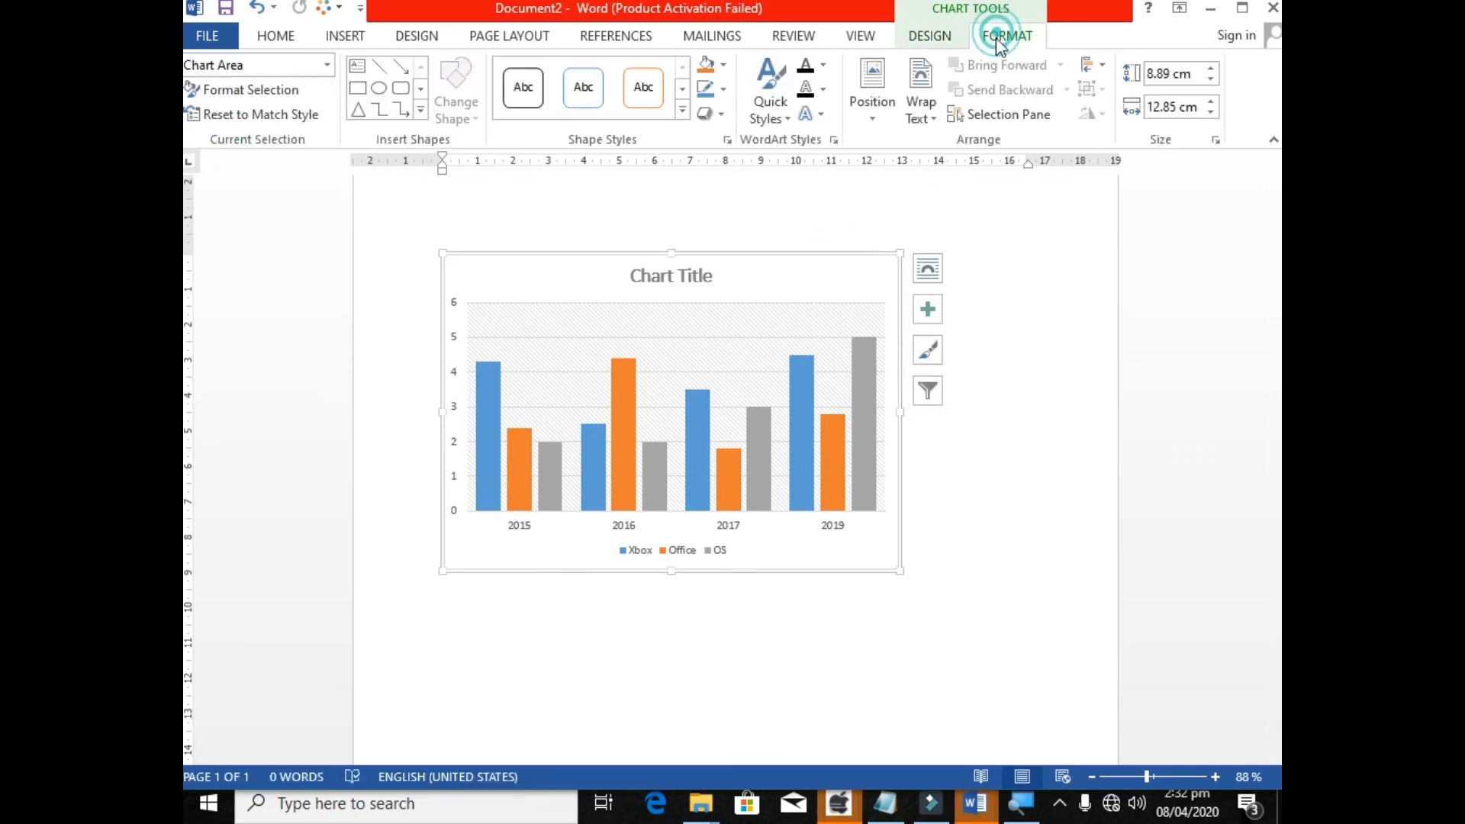
pyautogui.click(937, 111)
pyautogui.click(956, 168)
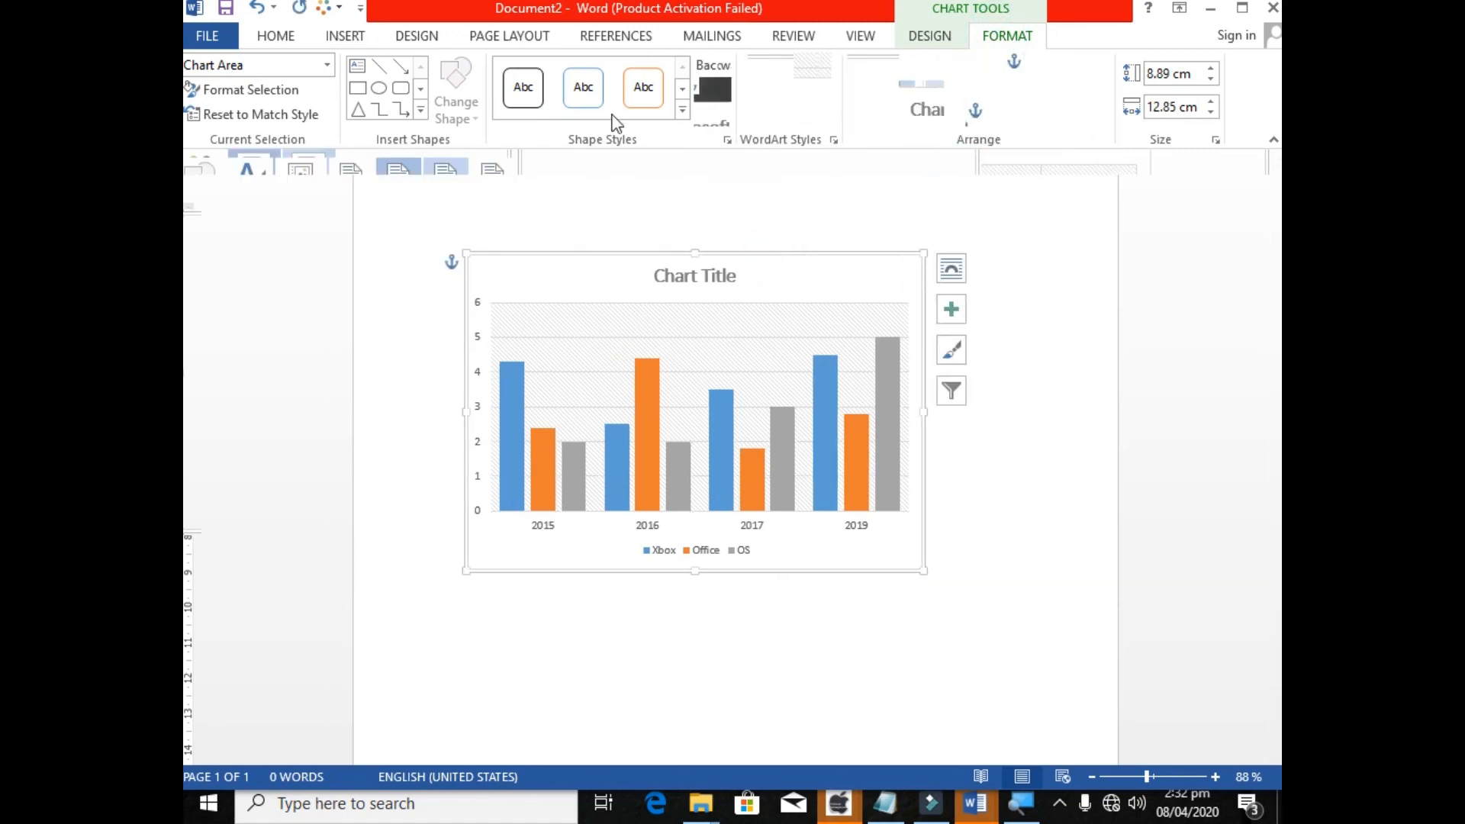
pyautogui.moveTo(840, 255); pyautogui.dragTo(826, 307)
pyautogui.click(815, 283)
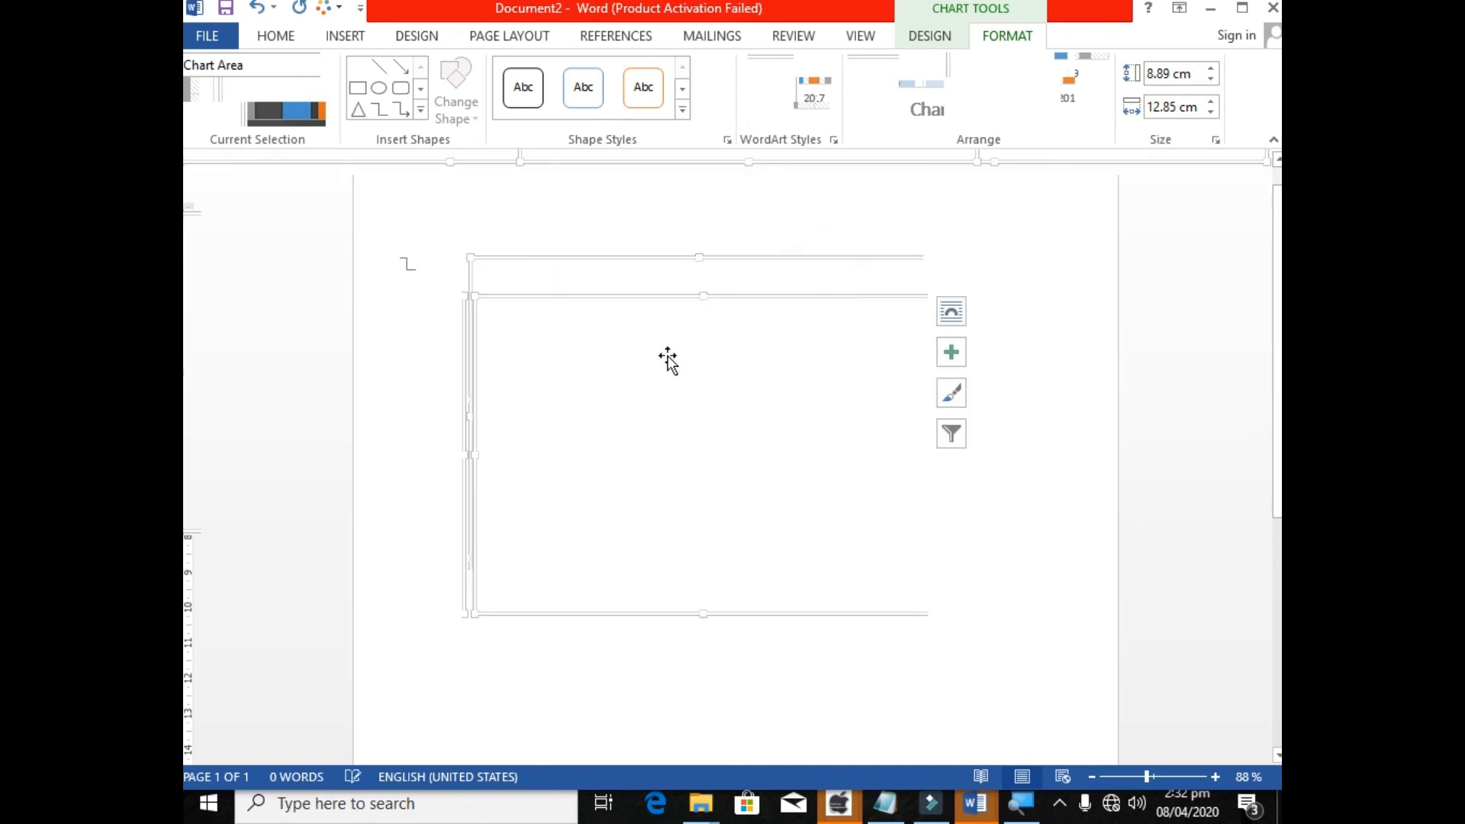
pyautogui.click(778, 372)
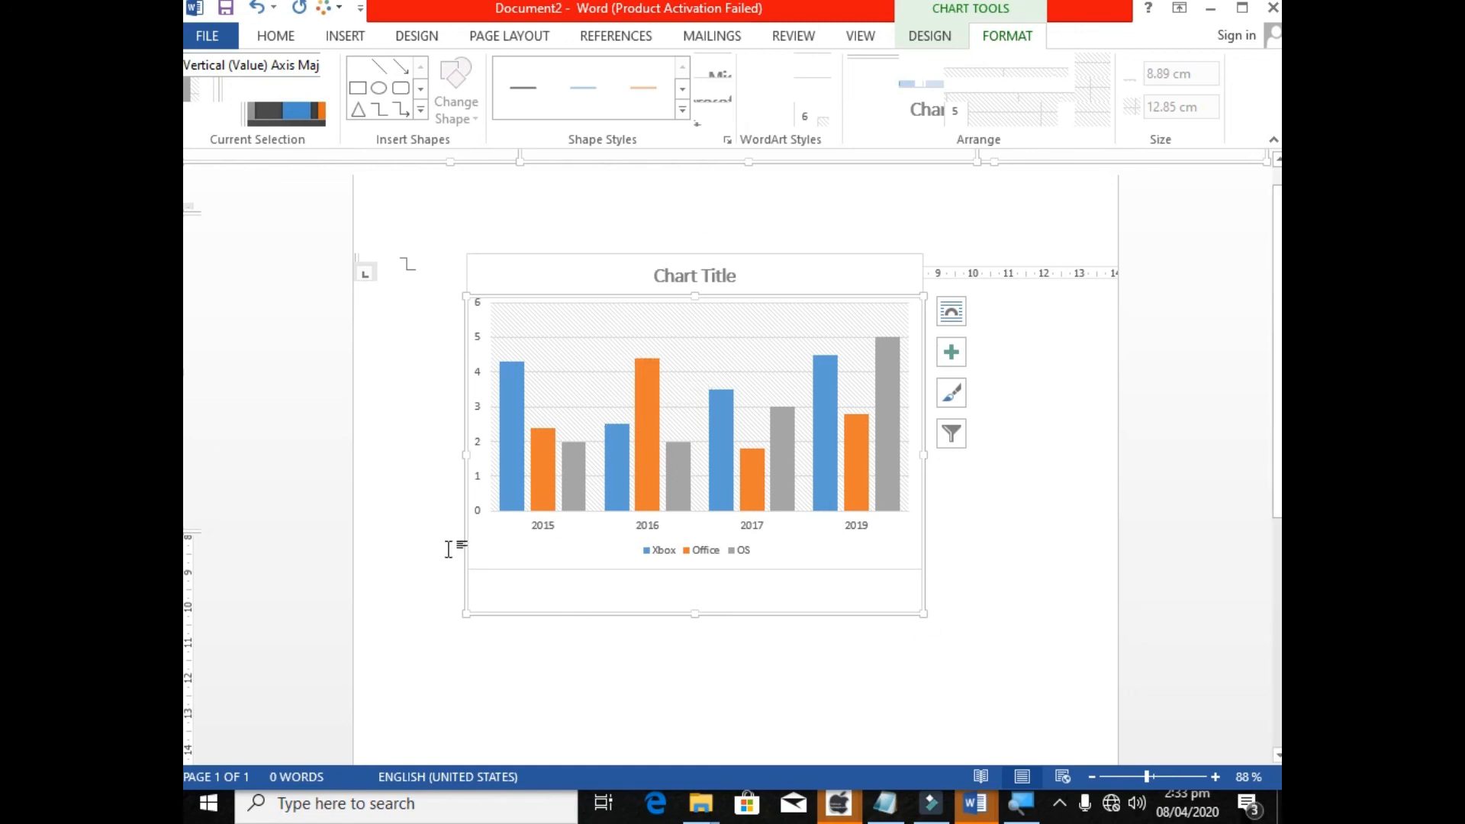
pyautogui.click(471, 322)
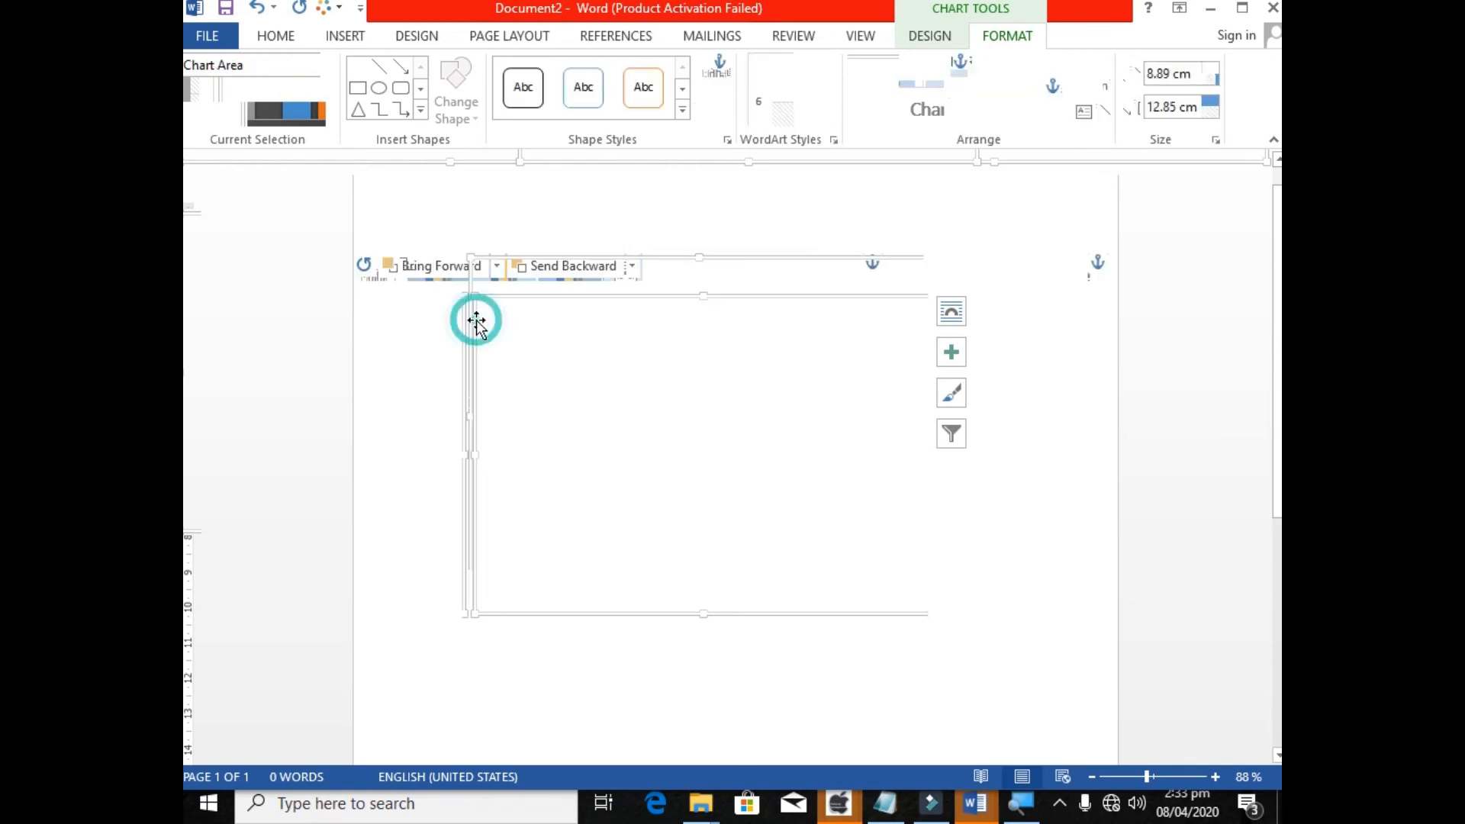
# Minimize the chart document and dismiss the activation wizard over the blank Document1.
pyautogui.click(1214, 15)
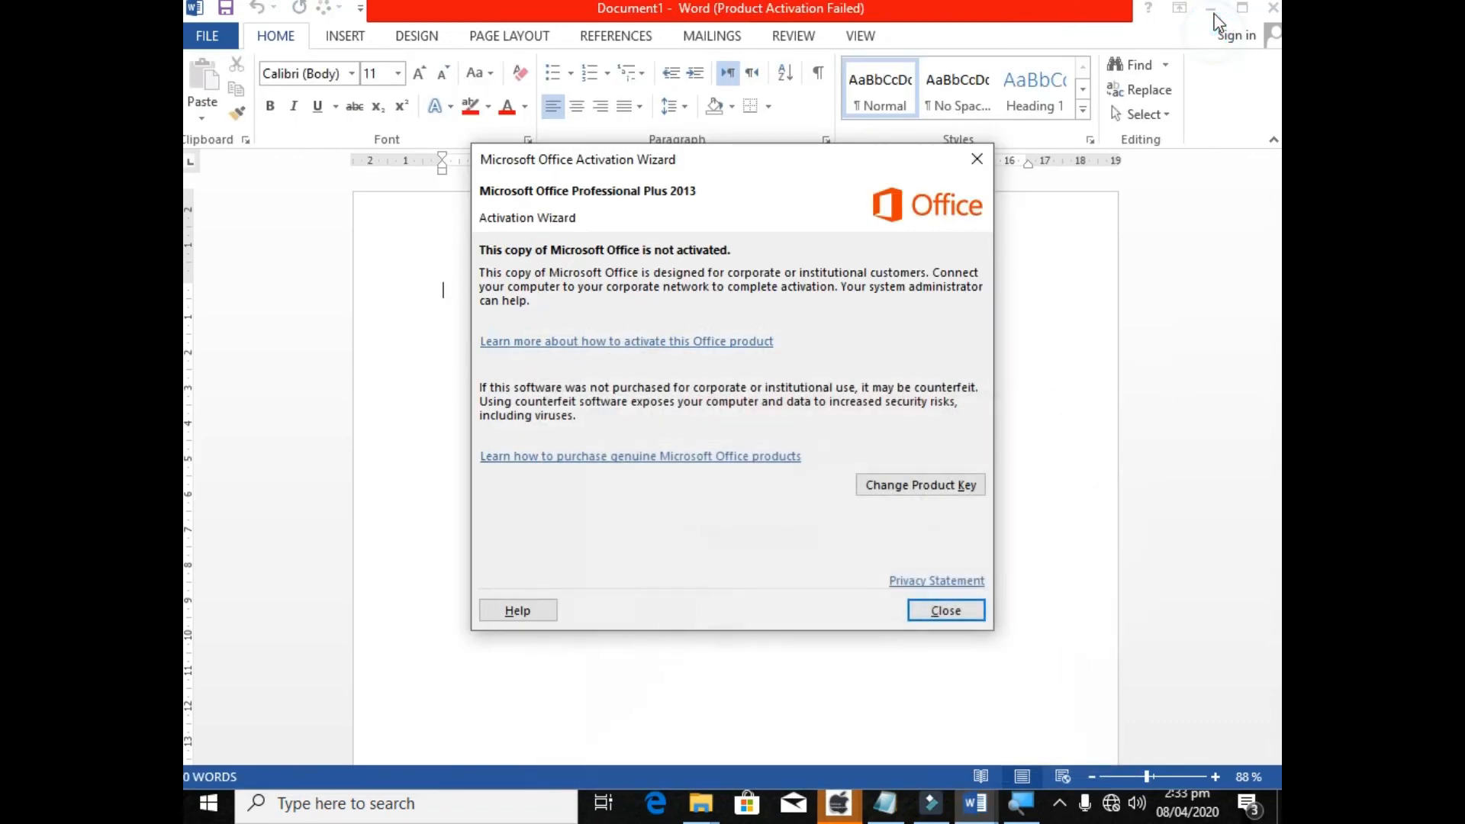
pyautogui.click(976, 159)
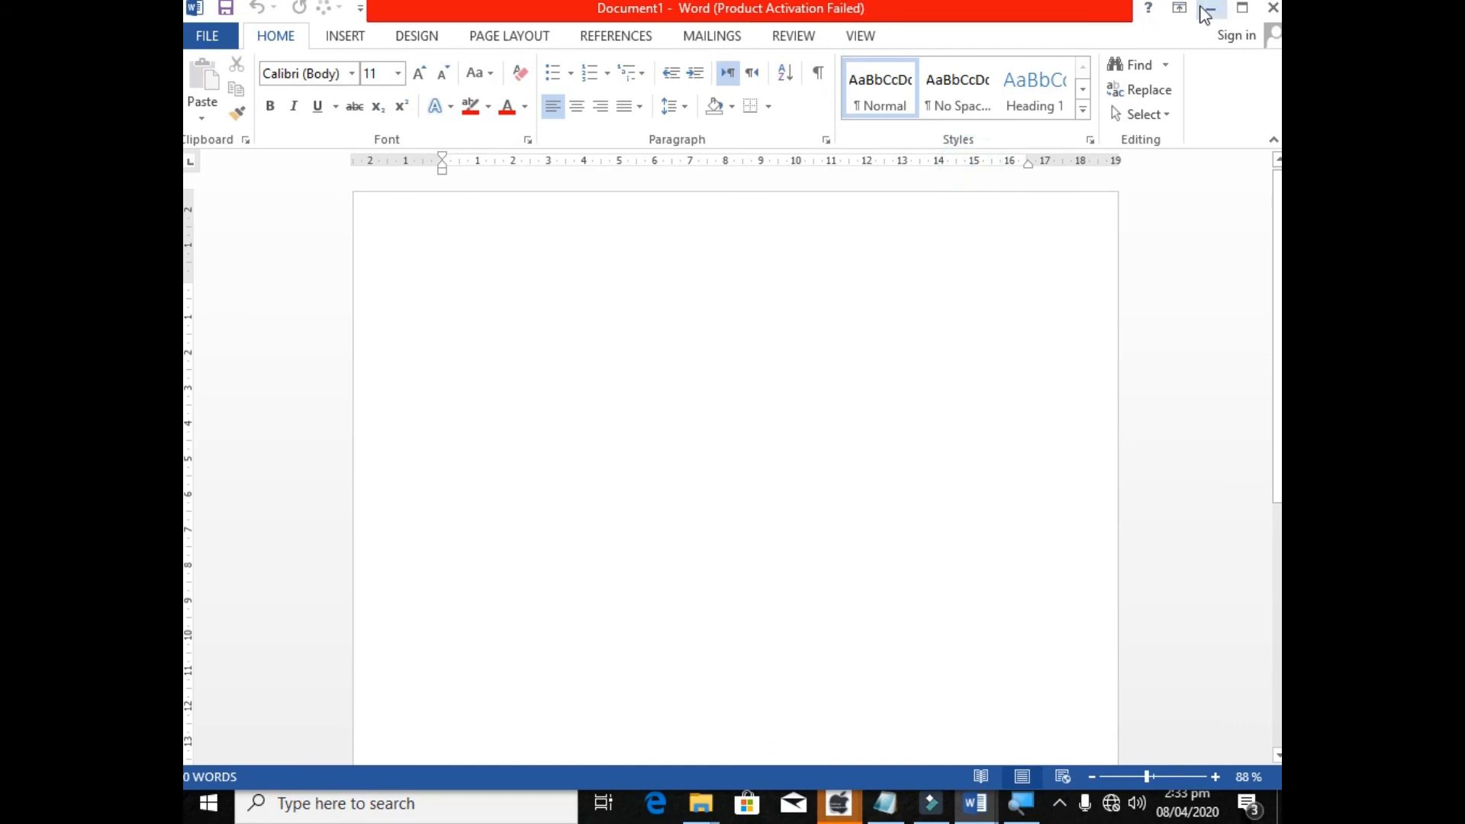
# Look at the link commands available for insertion: Hyperlink, Bookmark and Cross-reference.
pyautogui.click(328, 36)
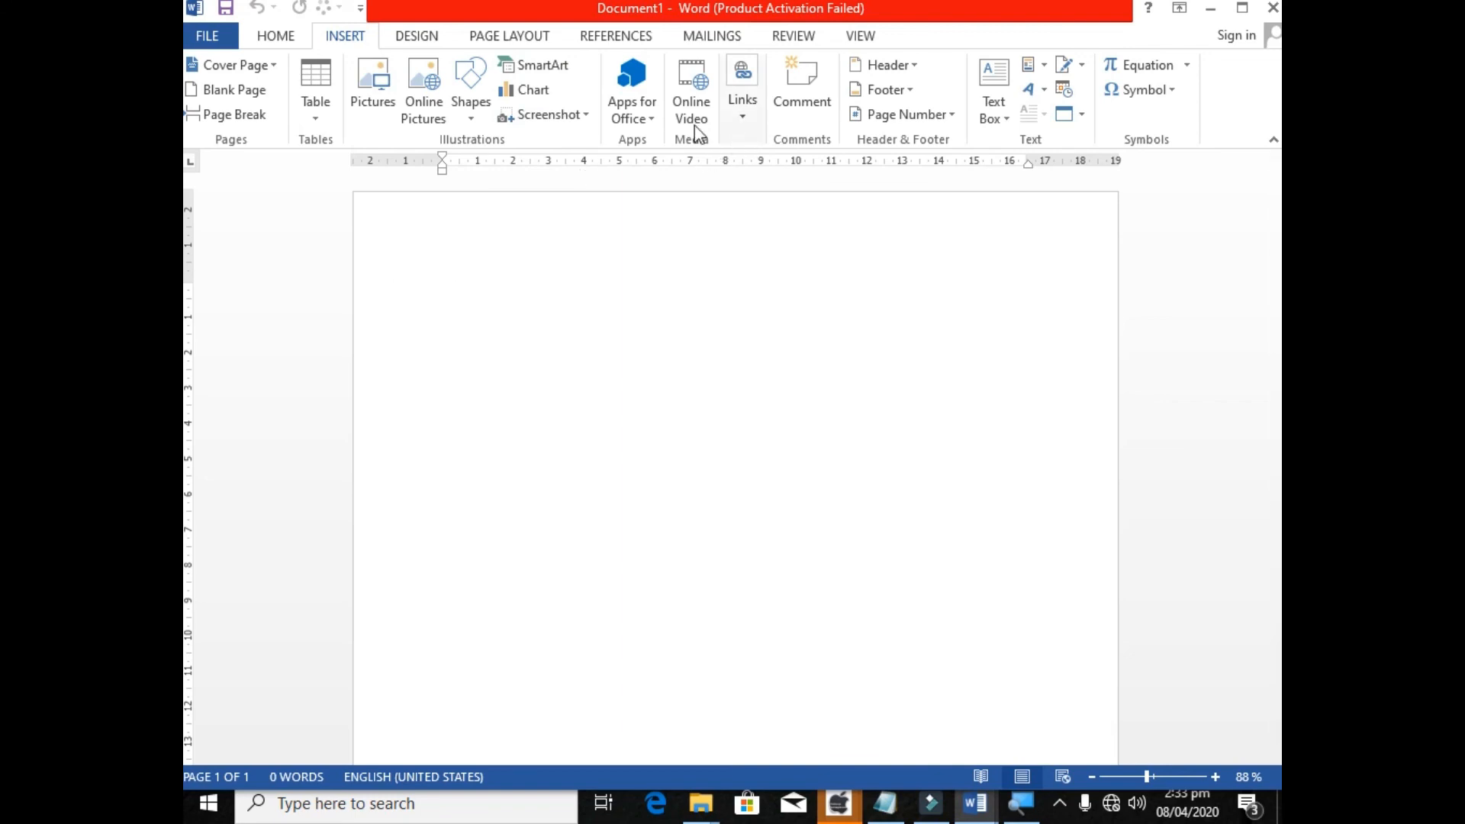
pyautogui.click(735, 119)
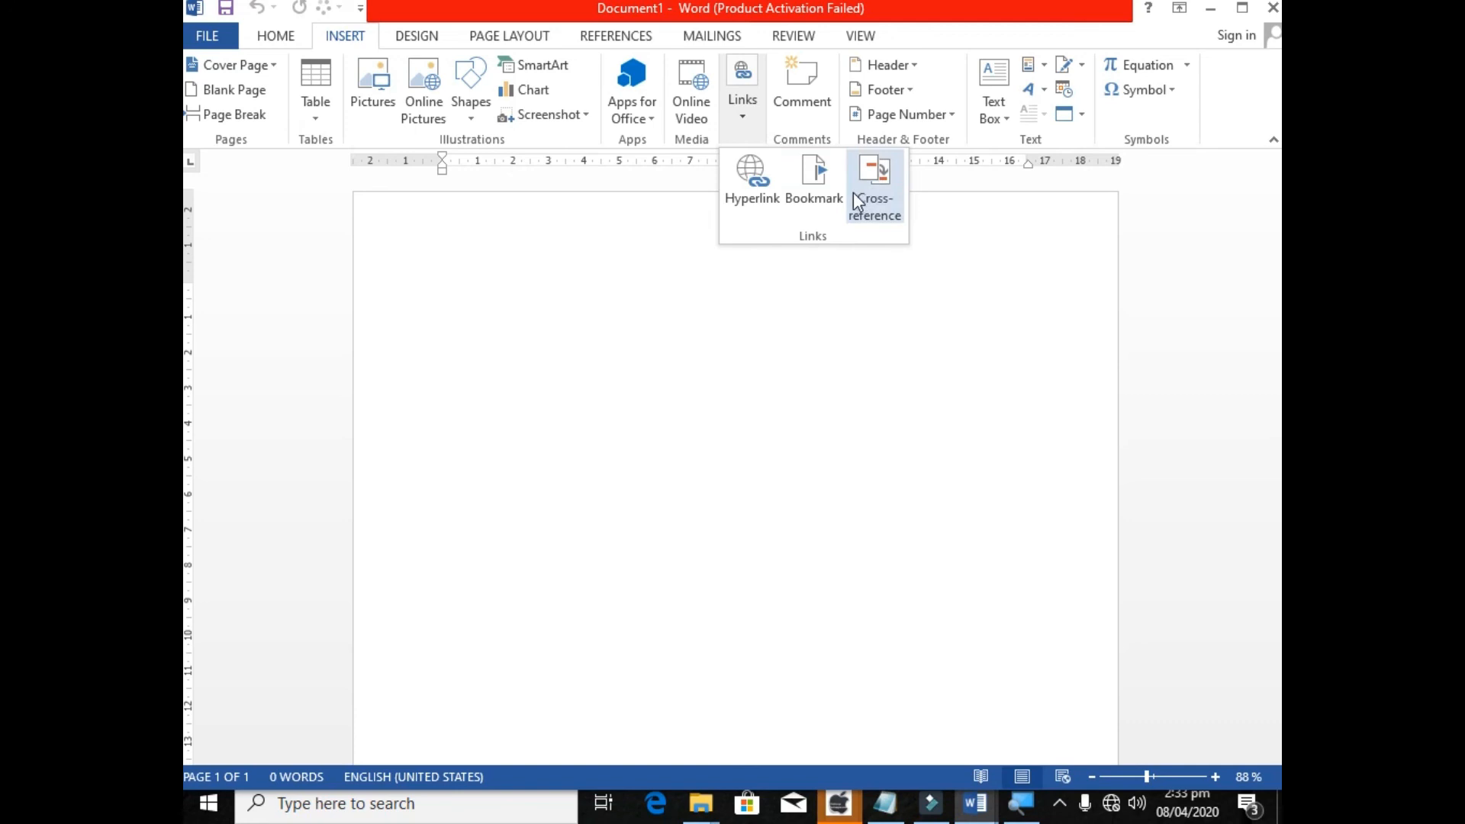
pyautogui.click(734, 122)
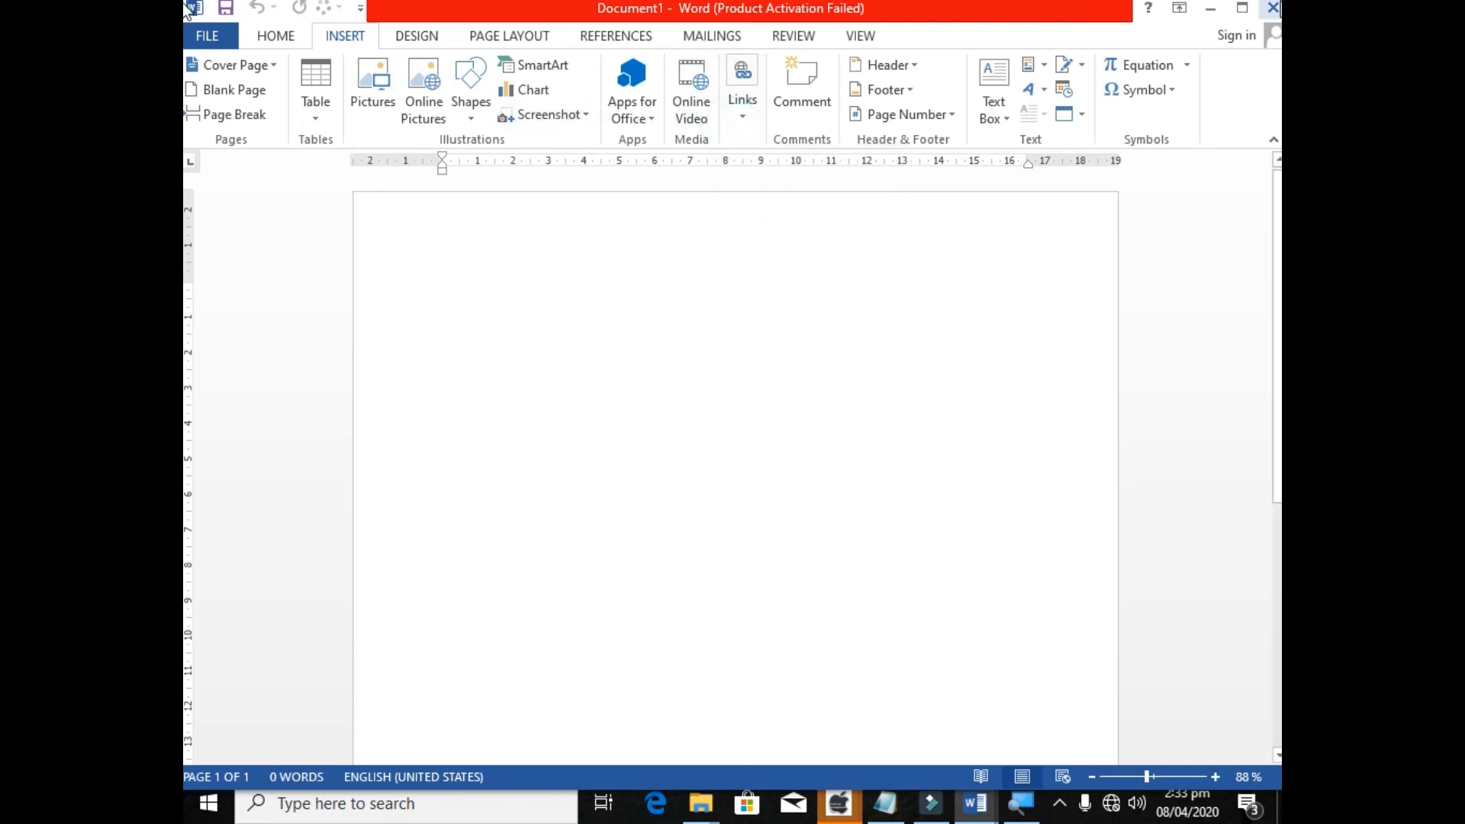